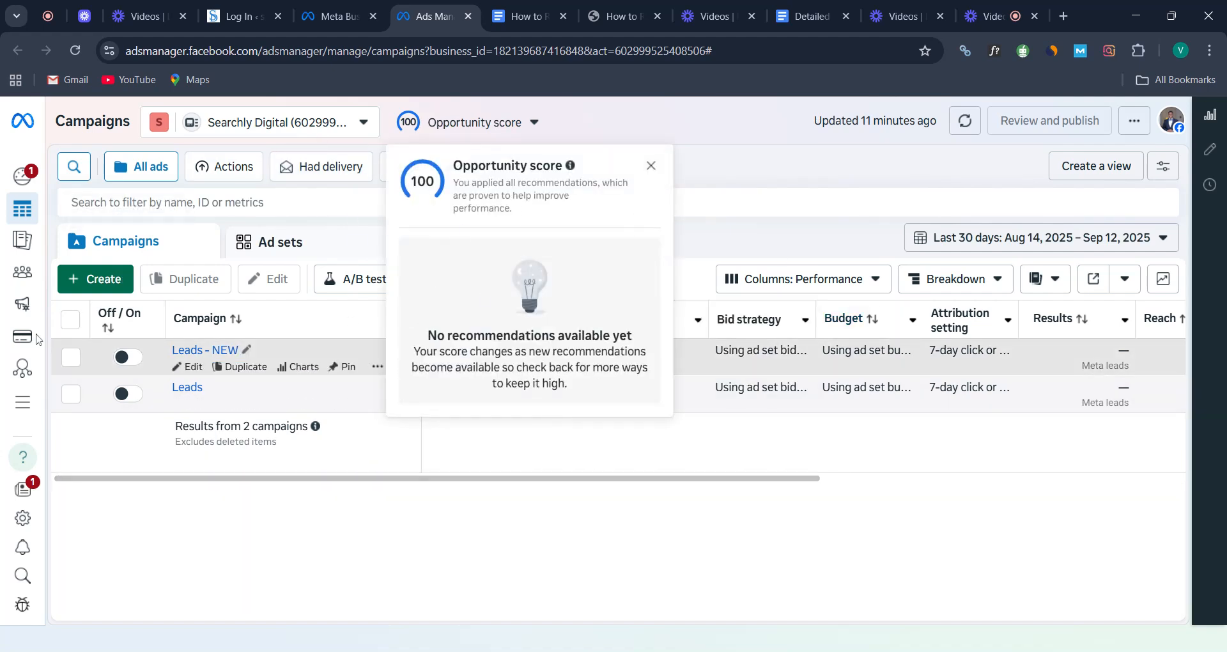
Open the ad account's billing and payments page, view the debit or credit card form for a new payment method, and close it
{"action": "mouse_move", "coordinate": [24, 343]}
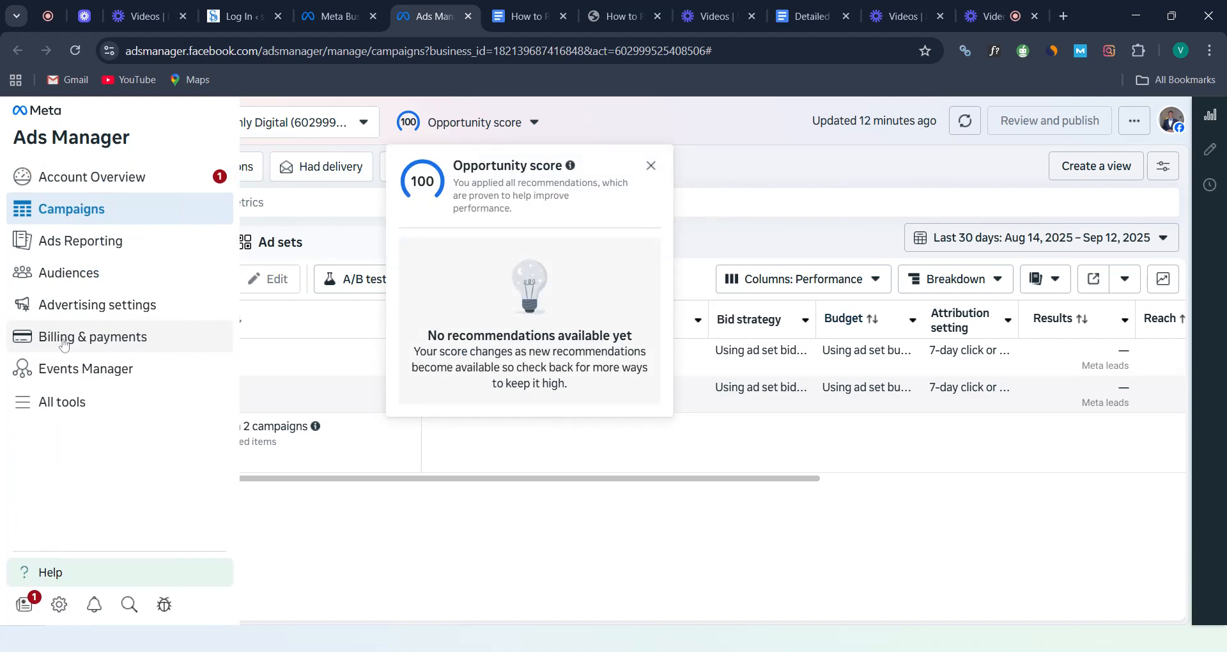
{"action": "left_click", "coordinate": [87, 339]}
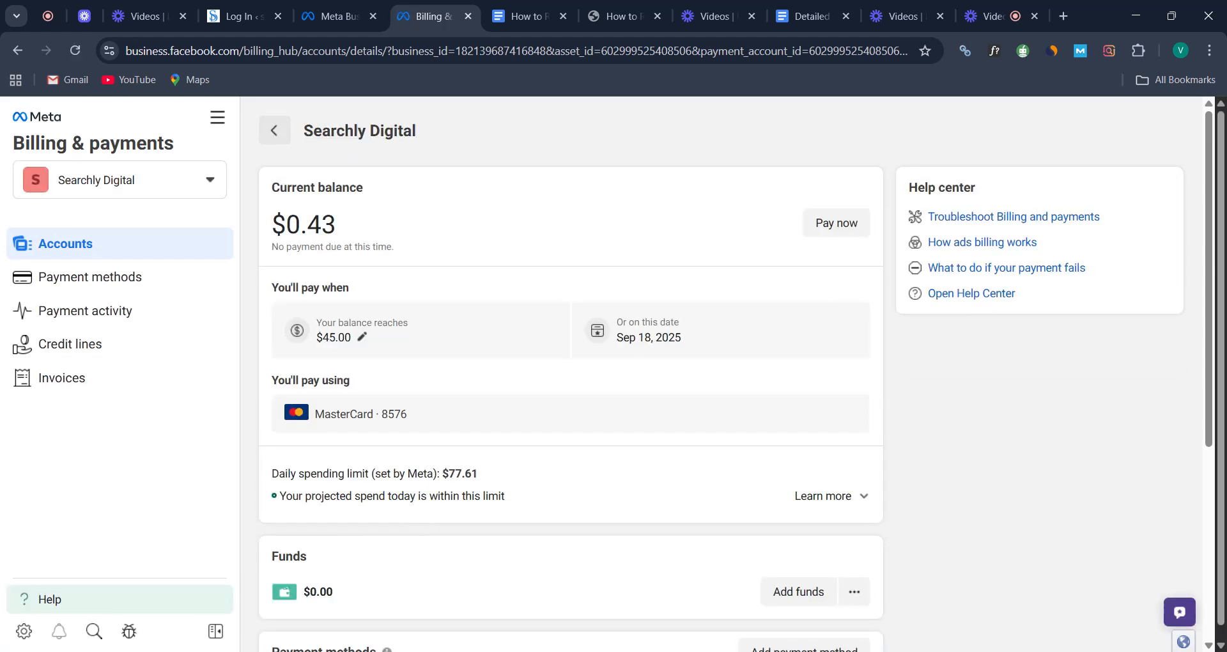
{"action": "scroll", "coordinate": [827, 288], "scroll_direction": "down", "scroll_amount": 4}
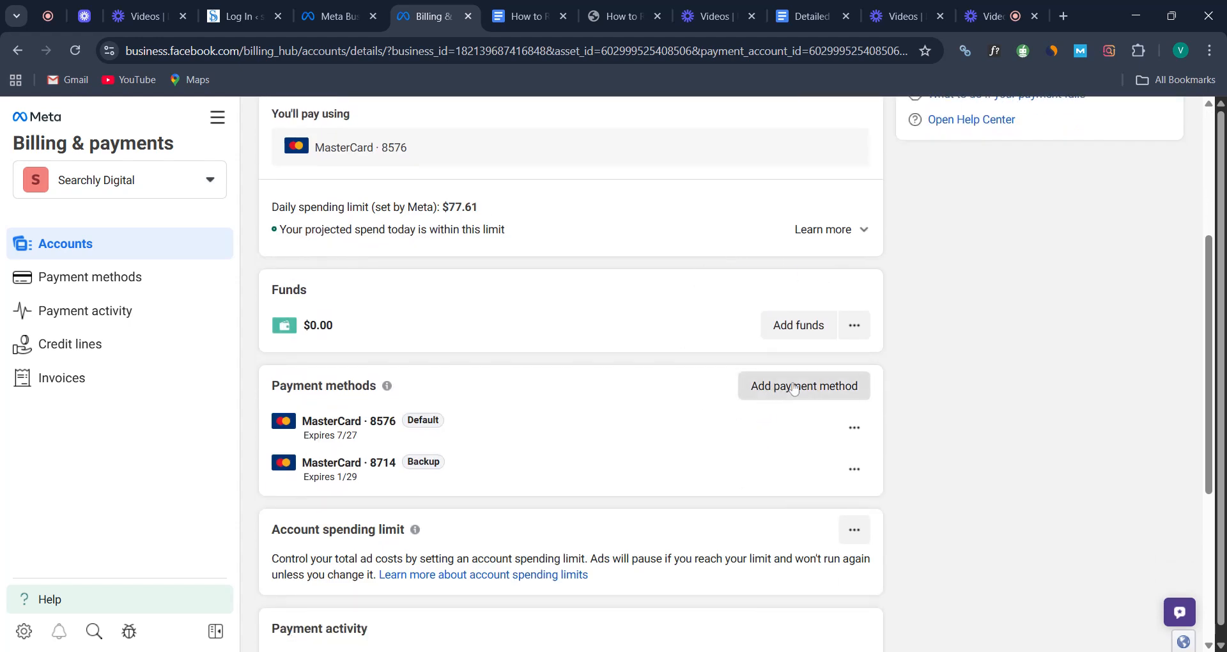
{"action": "left_click", "coordinate": [795, 387]}
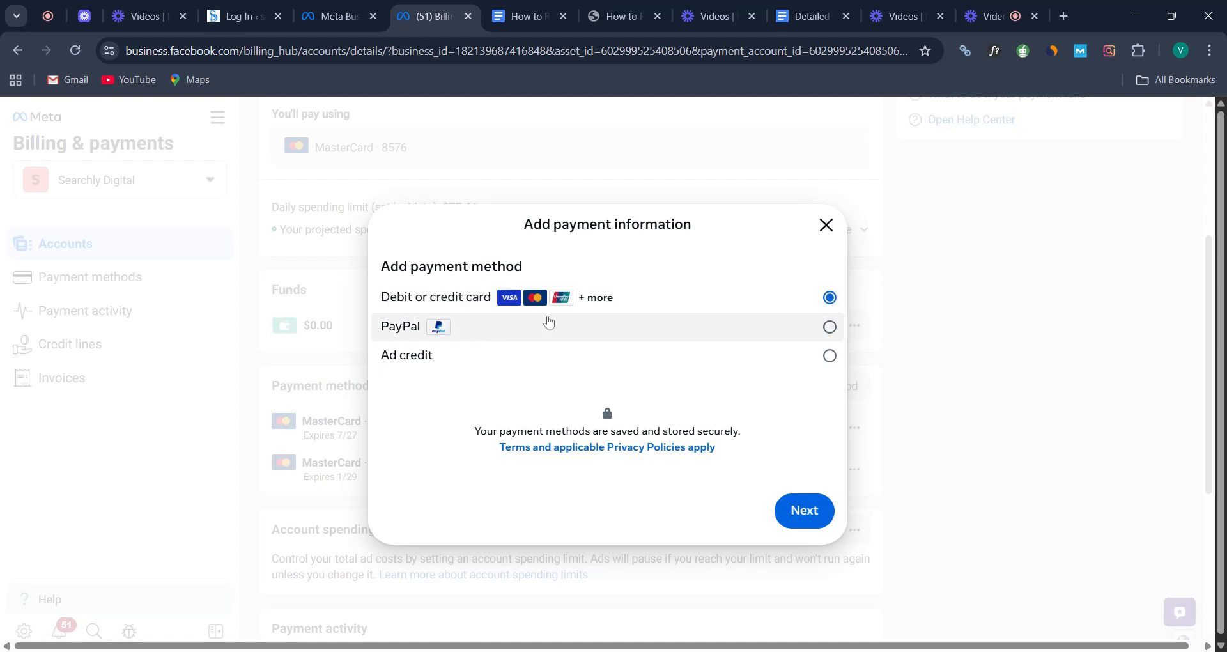
{"action": "left_click", "coordinate": [803, 510]}
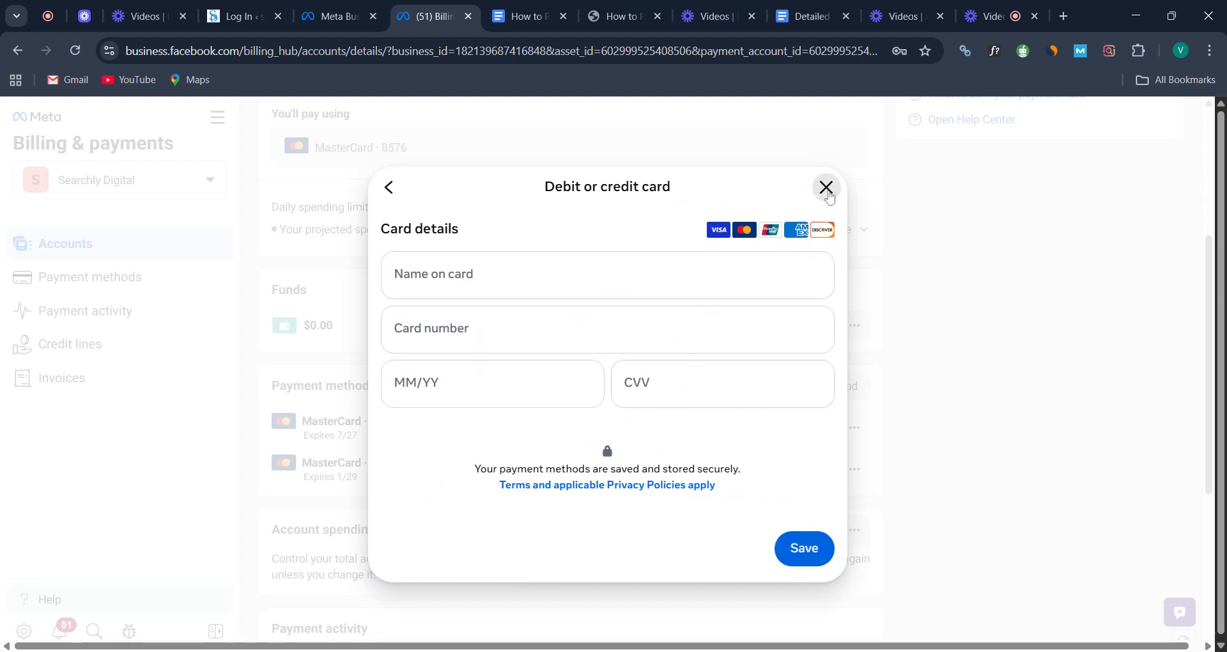
{"action": "left_click", "coordinate": [825, 187]}
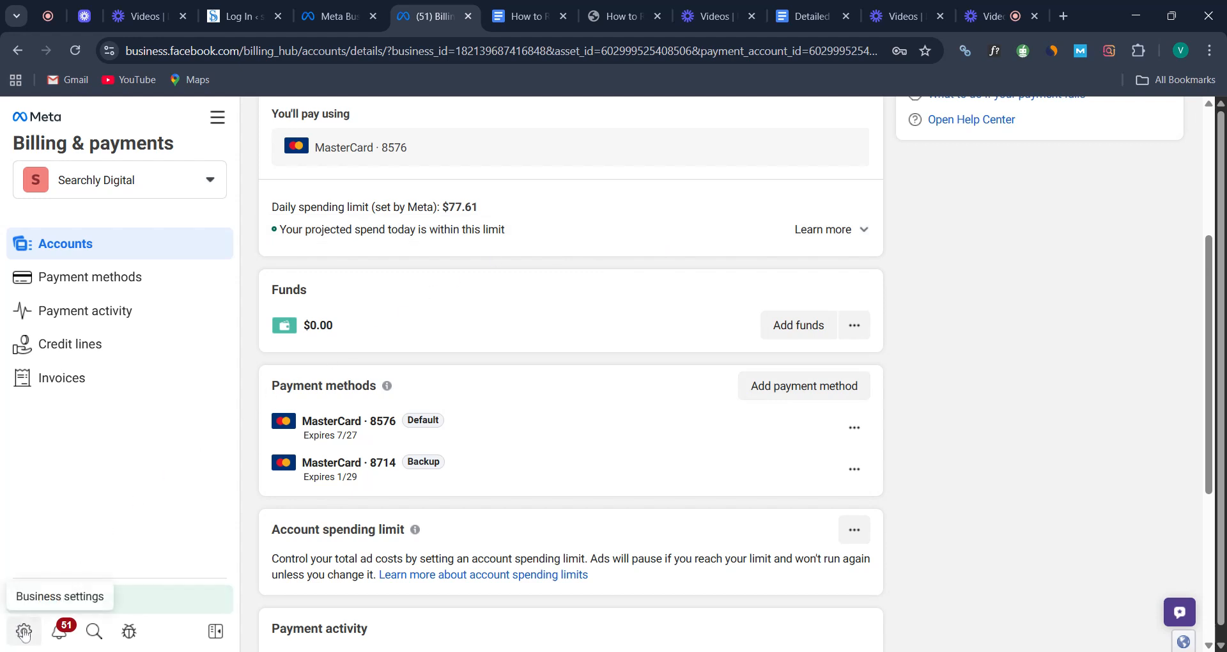
Open the business settings and go from there to the Ads Manager campaigns list
{"action": "left_click", "coordinate": [23, 633]}
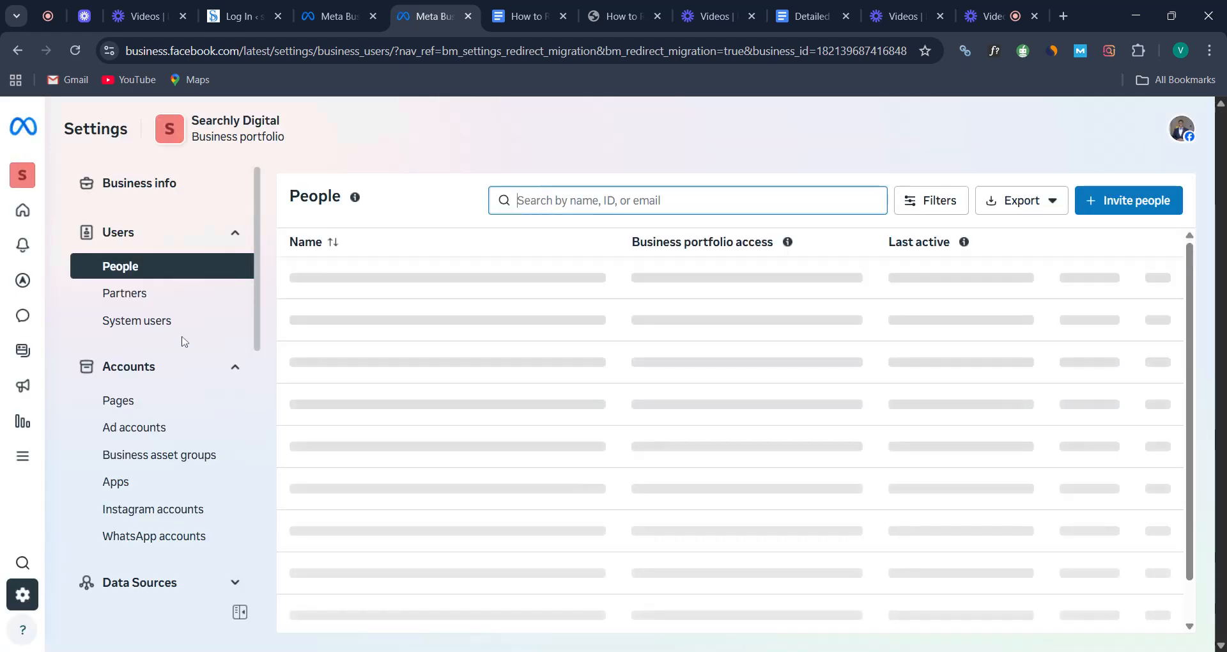
{"action": "mouse_move", "coordinate": [3, 337]}
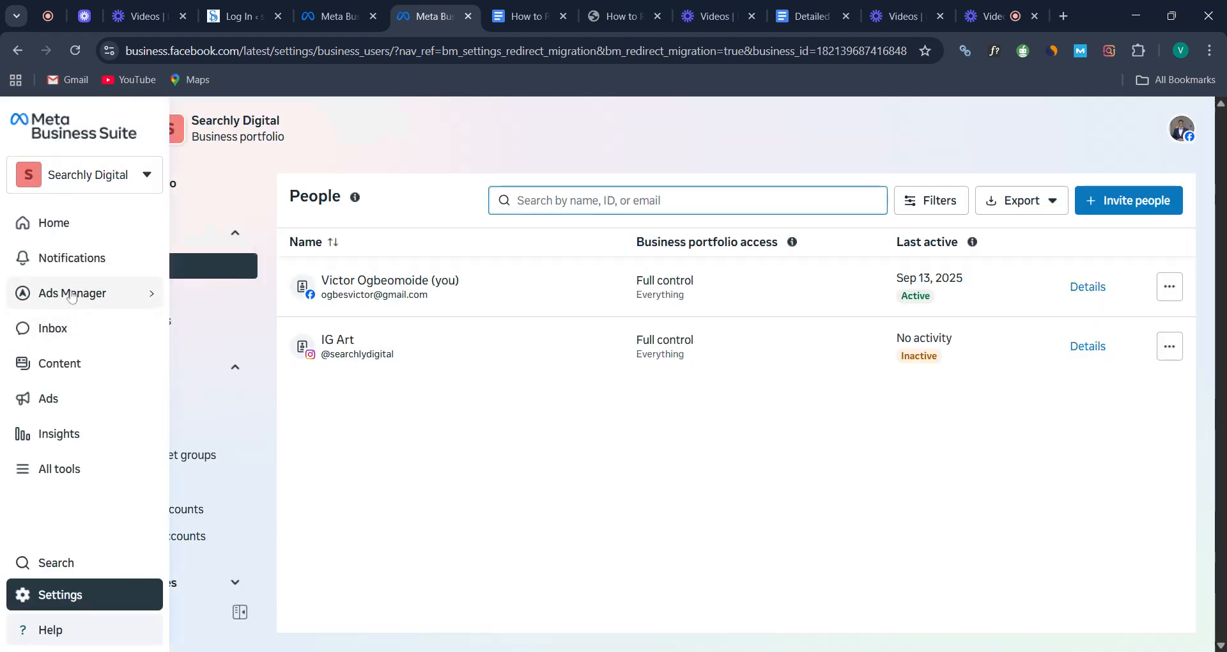
{"action": "left_click", "coordinate": [94, 302]}
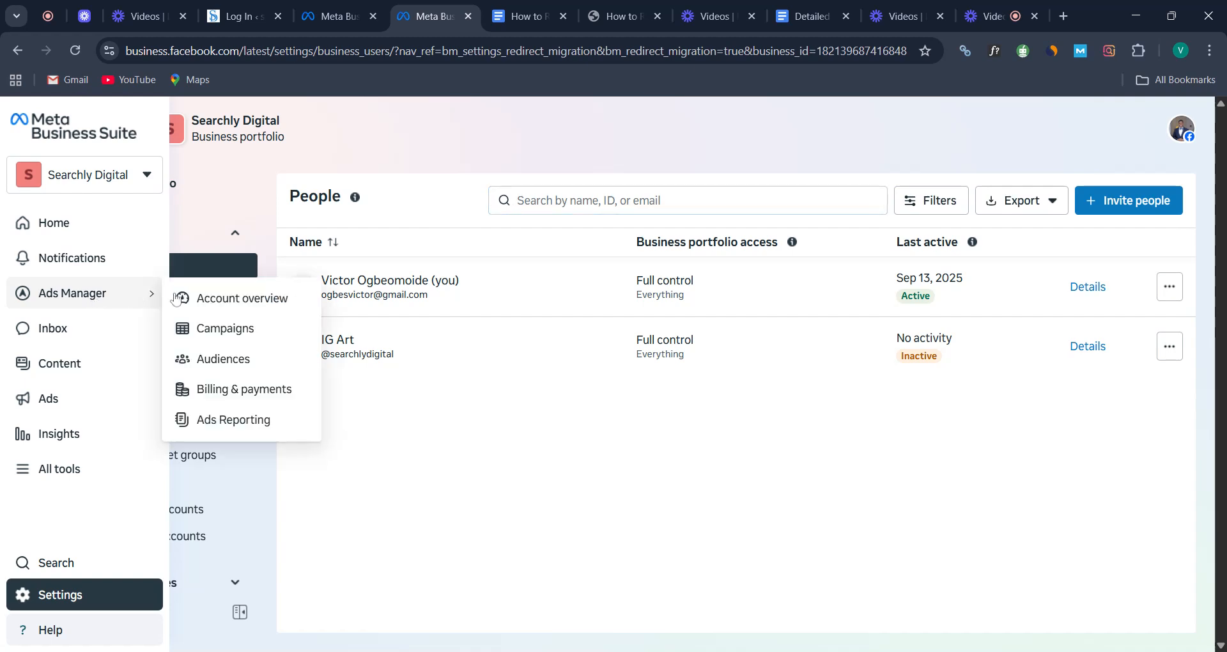
{"action": "left_click", "coordinate": [224, 329]}
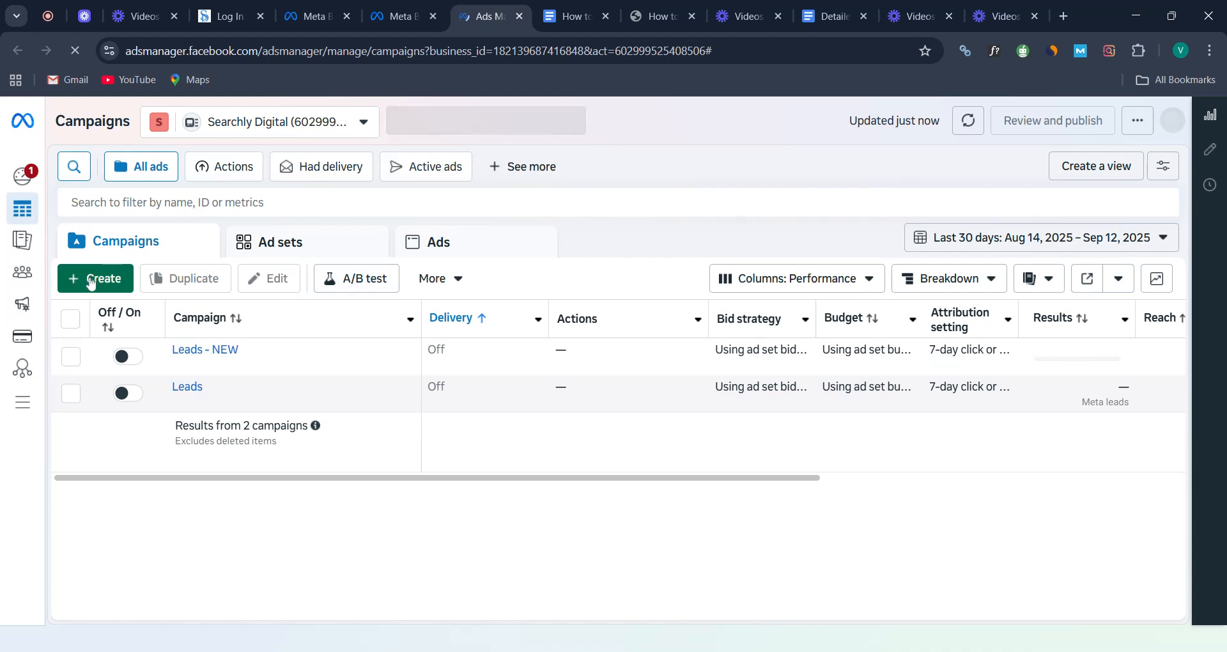
Create a new Auction campaign with the Engagement objective and the Manual engagement campaign setup
{"action": "left_click", "coordinate": [105, 280]}
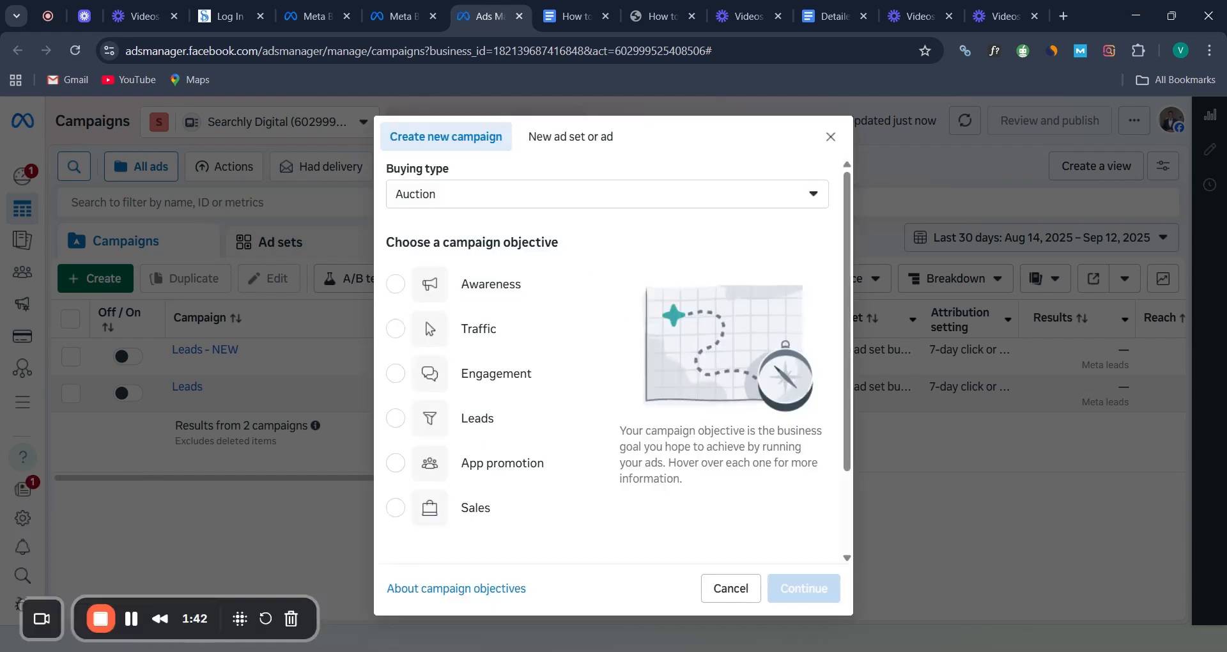
{"action": "mouse_move", "coordinate": [489, 377]}
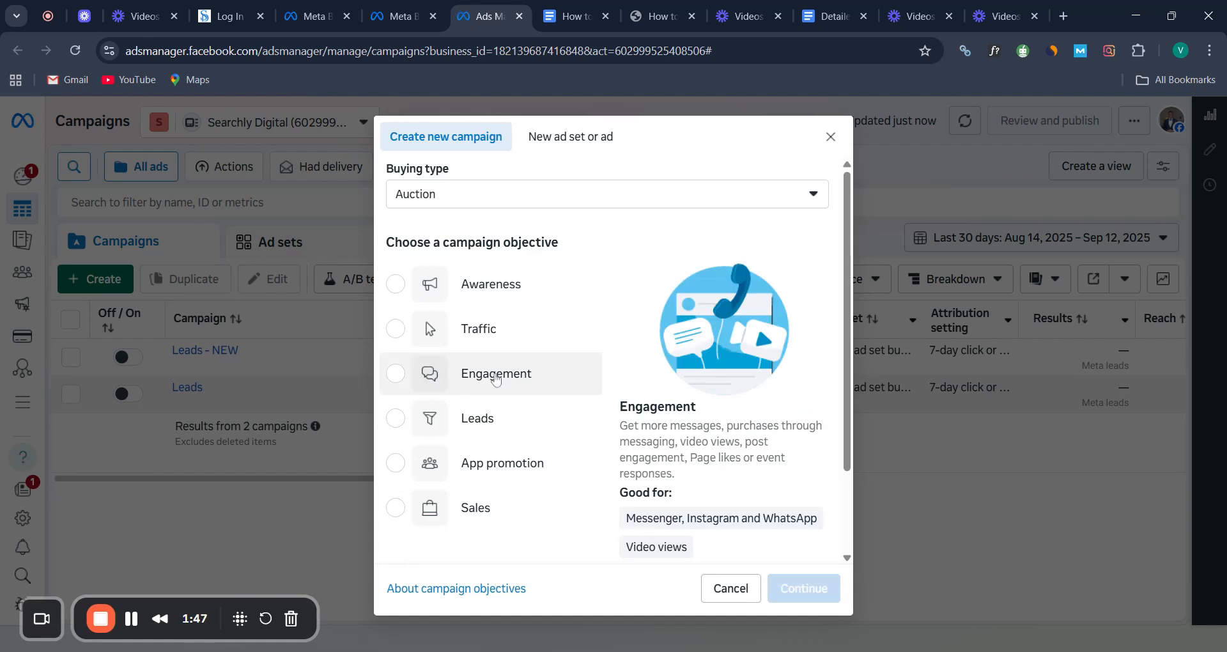
{"action": "left_click", "coordinate": [496, 377]}
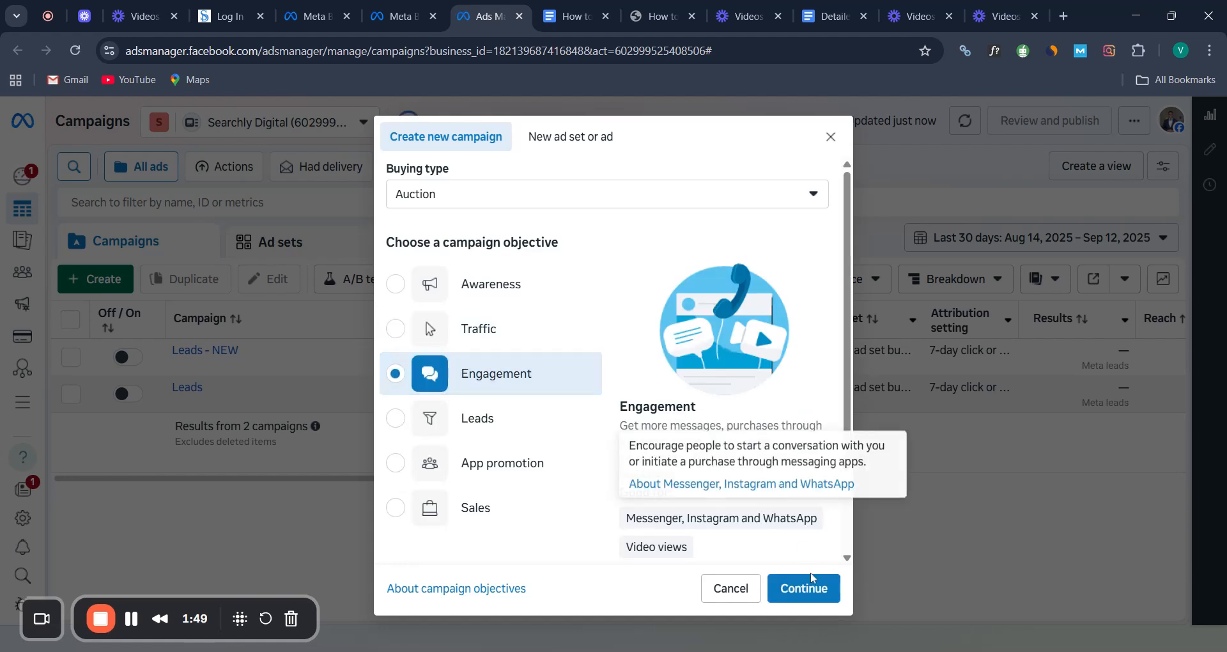
{"action": "left_click", "coordinate": [816, 589]}
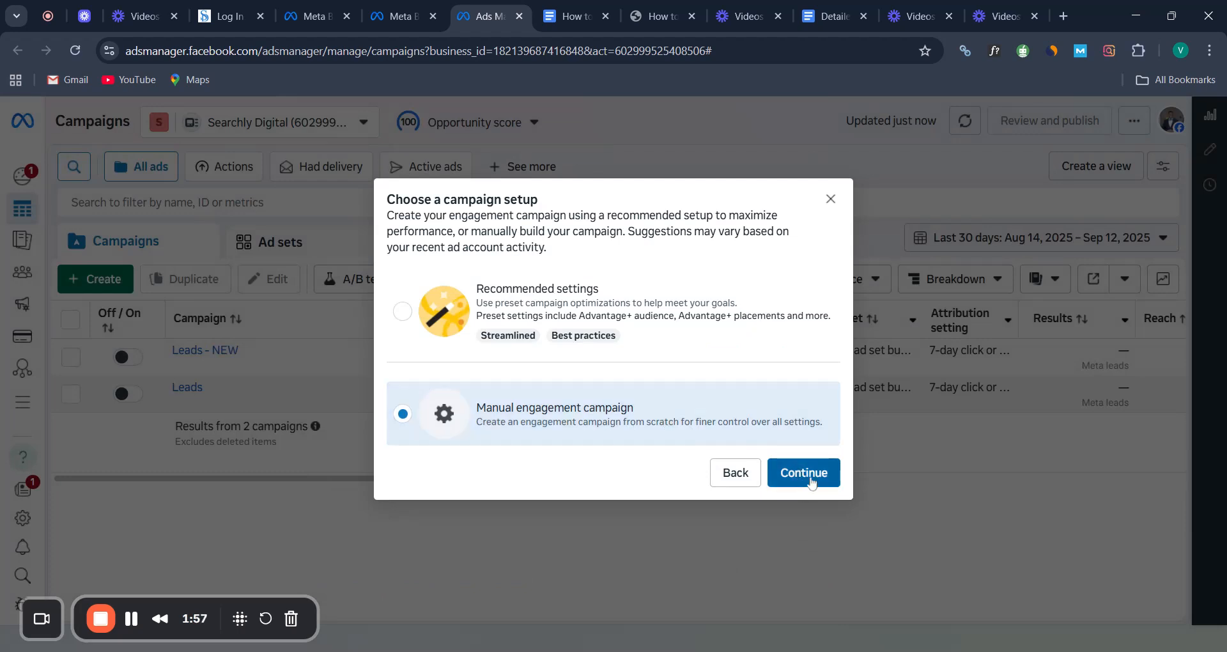
{"action": "left_click", "coordinate": [812, 481]}
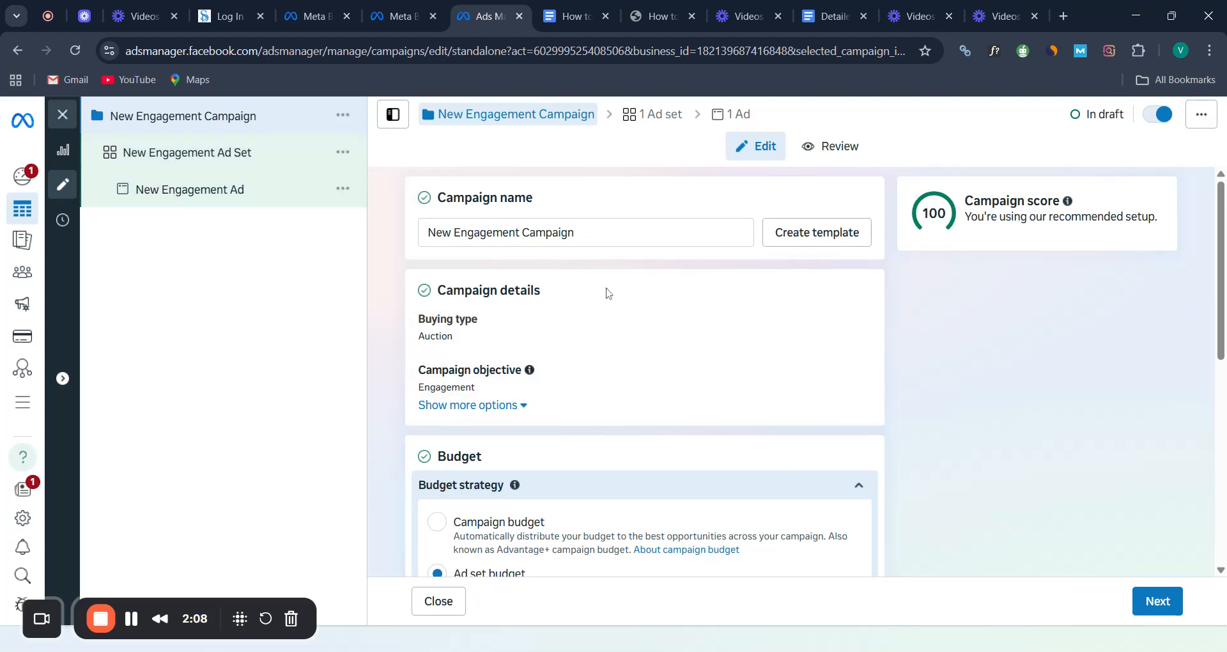
Duplicate New Engagement Ad Set into the original campaign with 1 copy
{"action": "scroll", "coordinate": [783, 329], "scroll_direction": "down", "scroll_amount": 2}
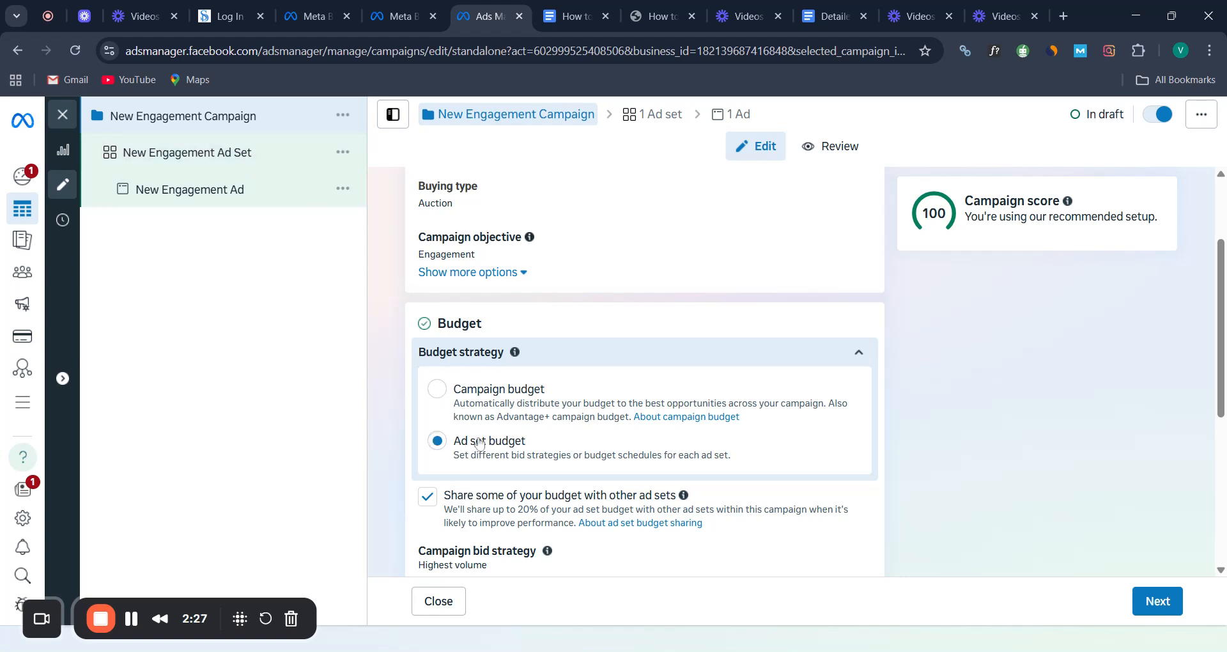
{"action": "left_click", "coordinate": [343, 153]}
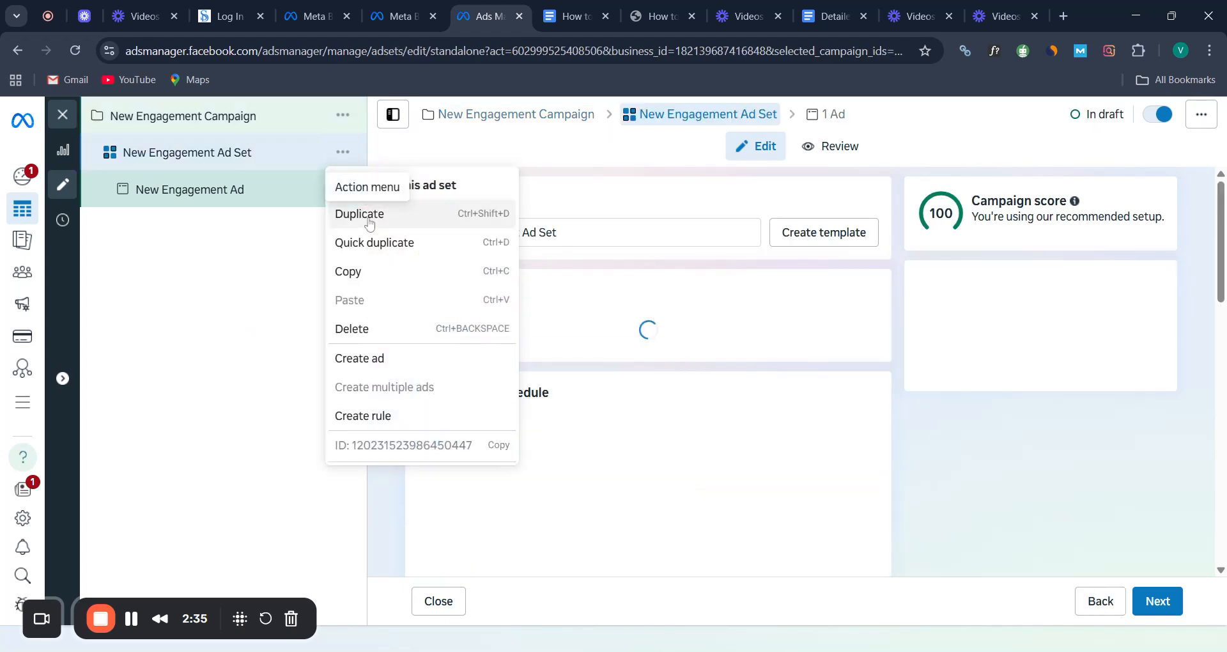
{"action": "left_click", "coordinate": [369, 217]}
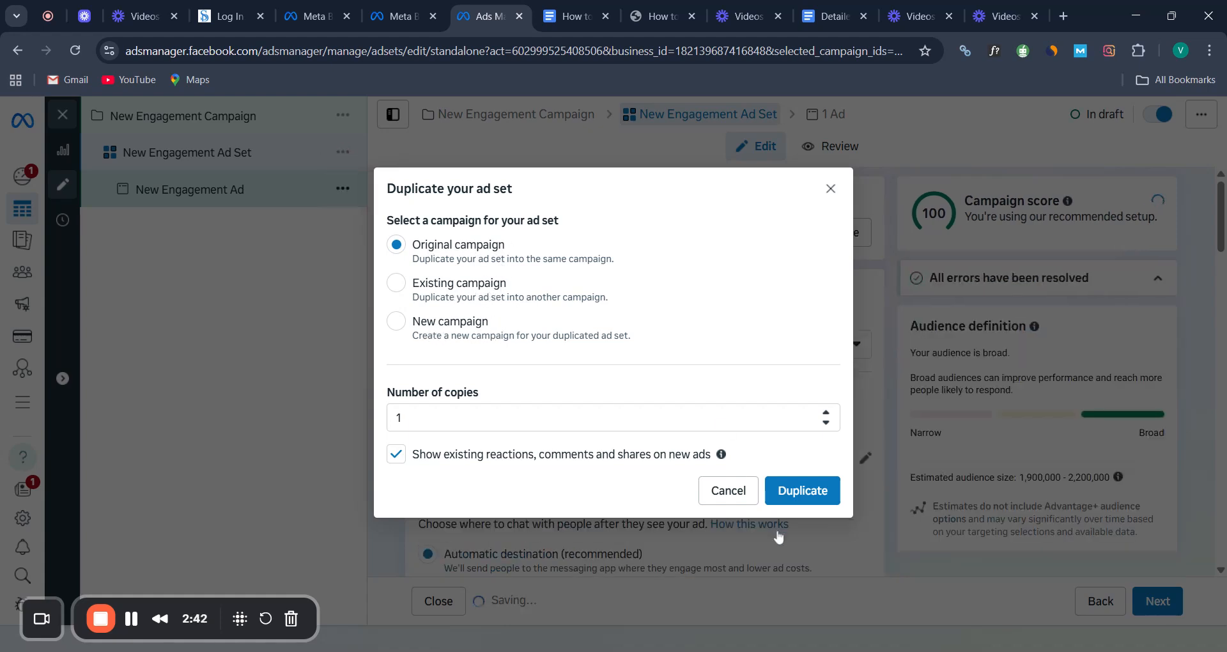
{"action": "left_click", "coordinate": [805, 492]}
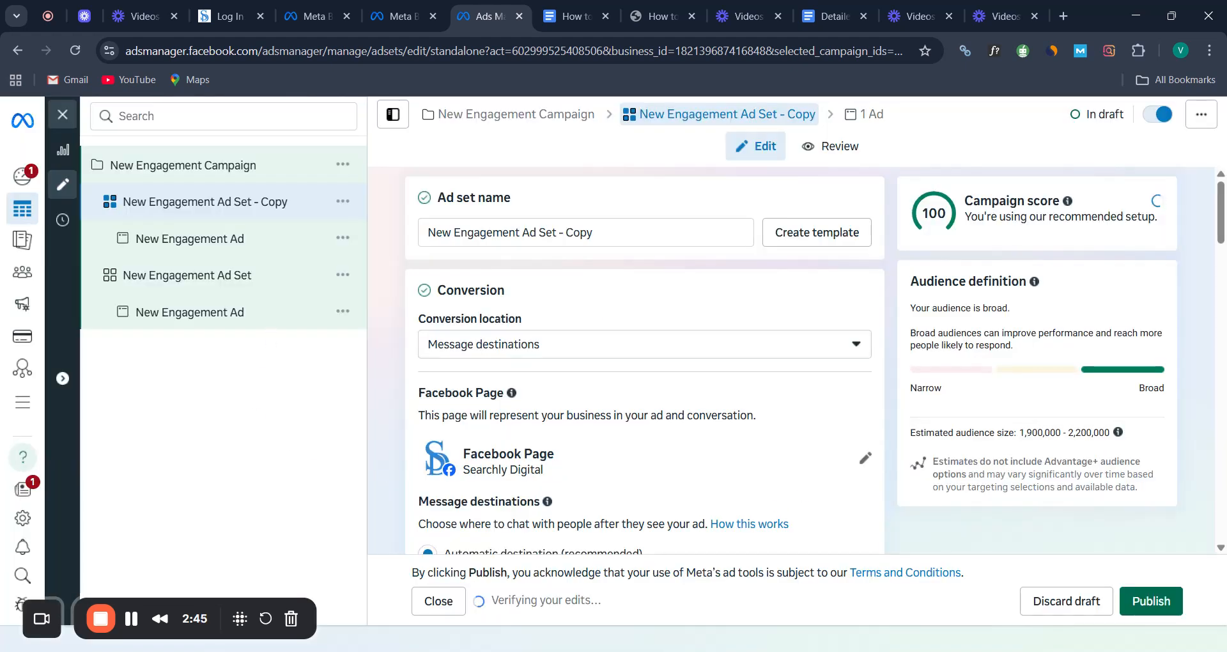
Delete the original New Engagement Ad Set from the campaign, keeping its copy
{"action": "left_click", "coordinate": [343, 274]}
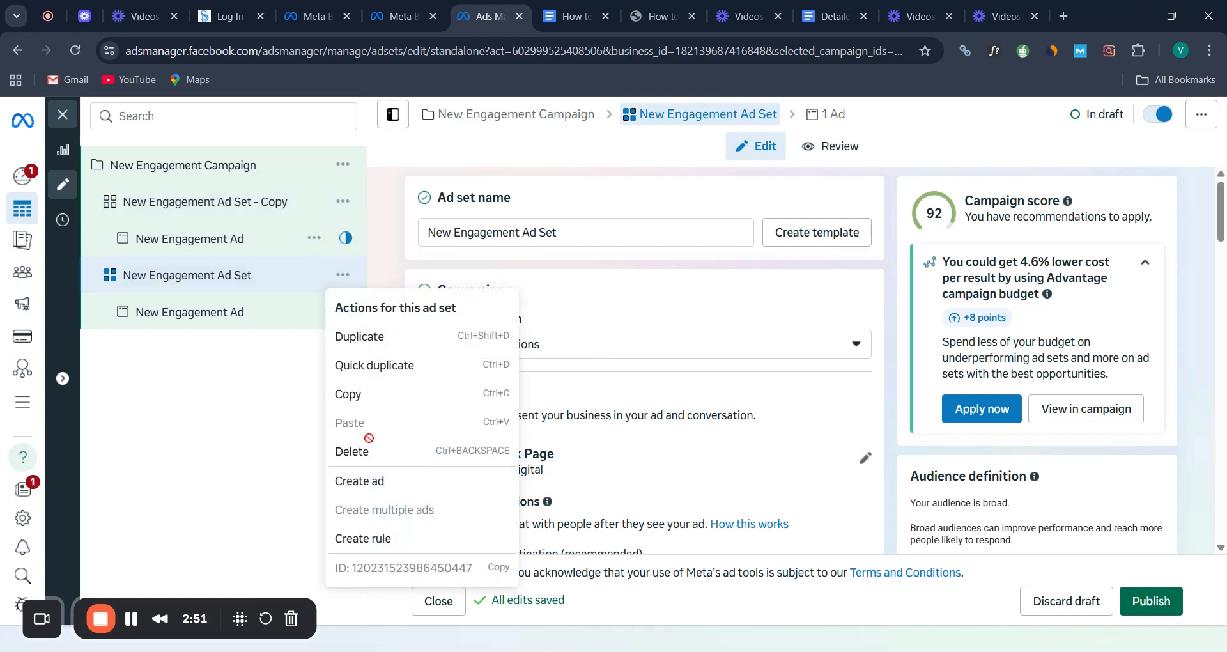
{"action": "left_click", "coordinate": [377, 461]}
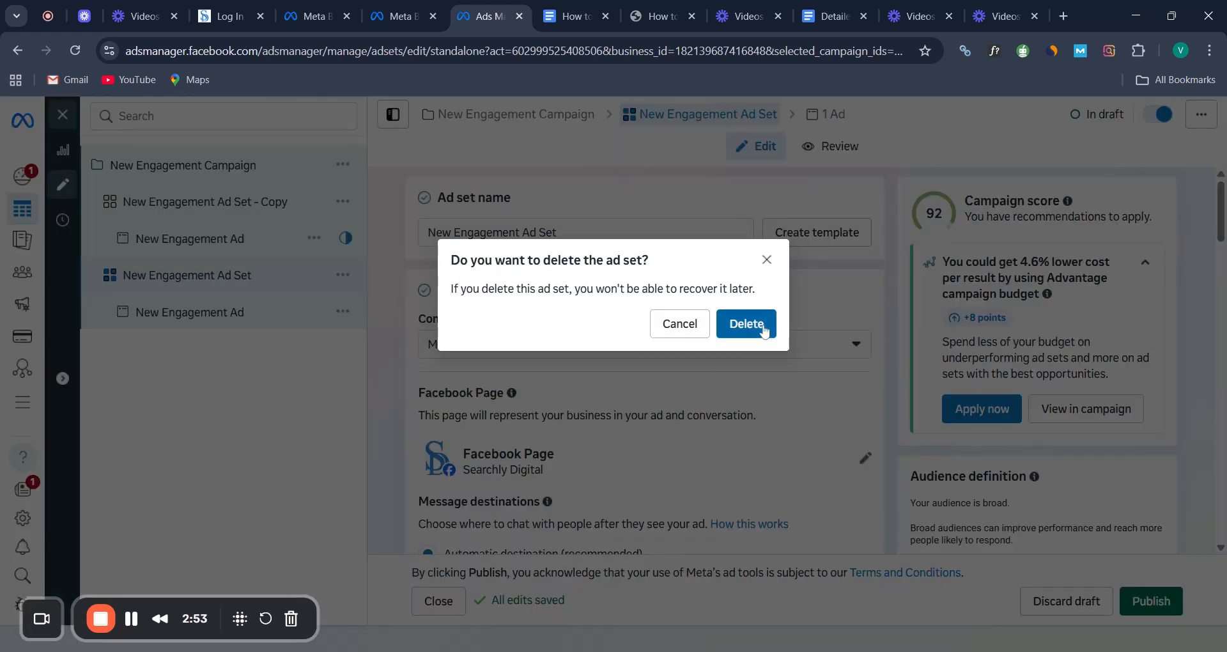
{"action": "key", "text": "Return"}
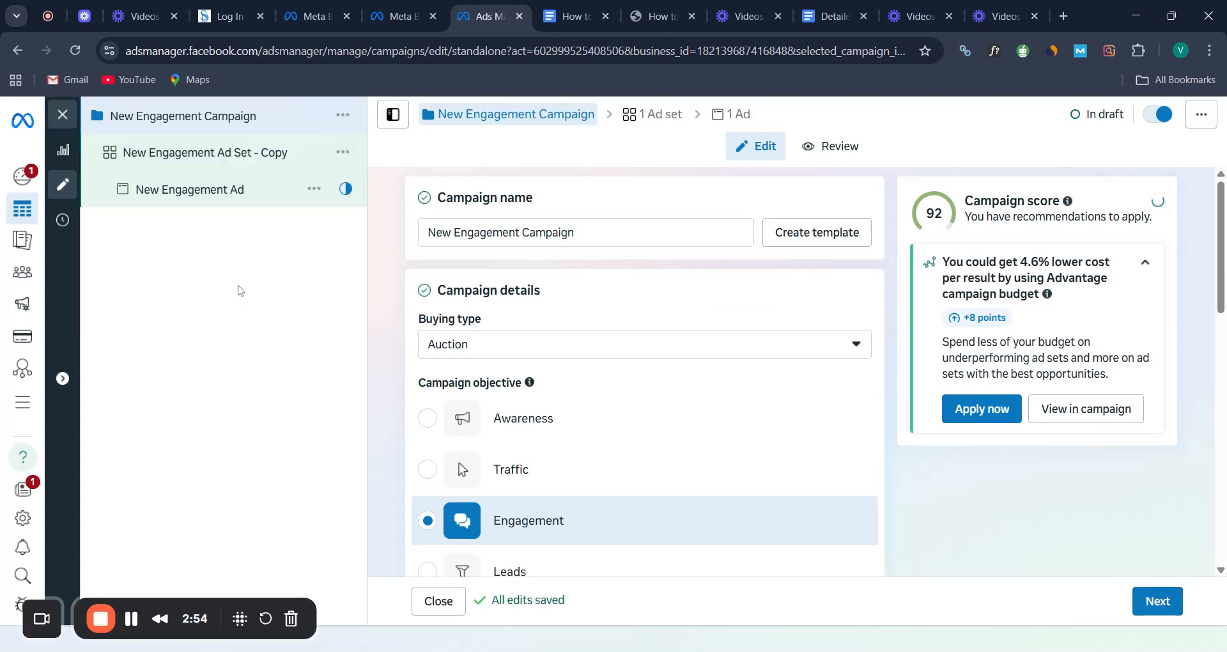
Rename the copied ad set to New Engagement Ad Set
{"action": "left_click", "coordinate": [206, 156]}
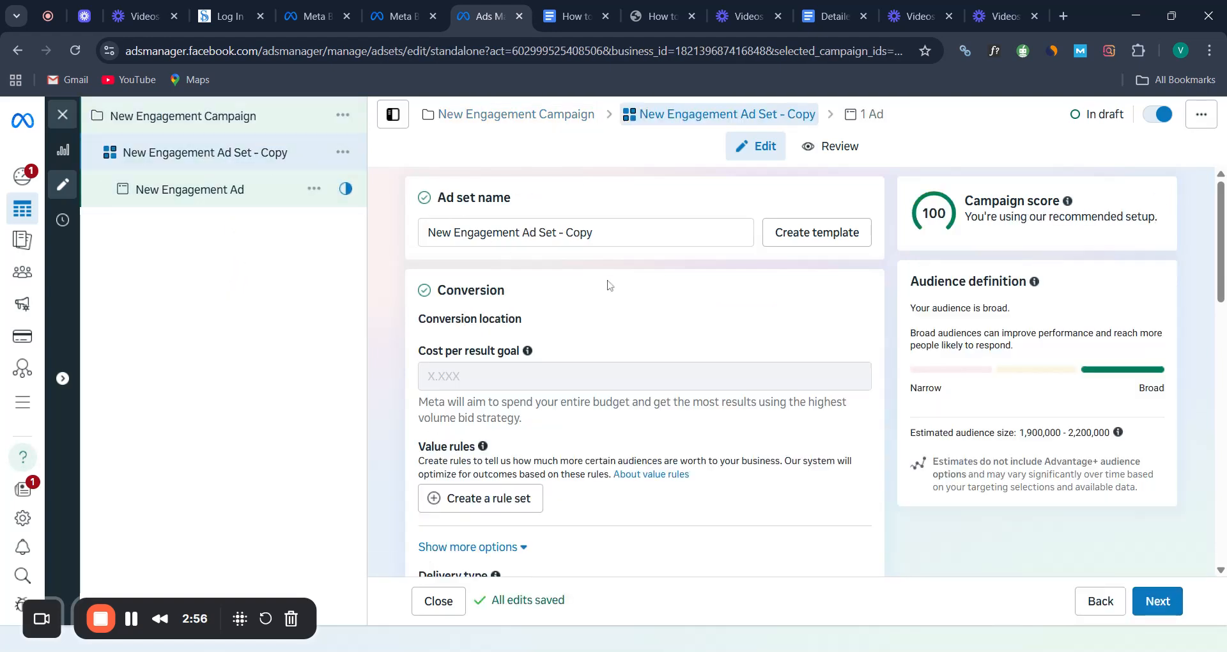
{"action": "left_click_drag", "start_coordinate": [595, 232], "coordinate": [566, 233]}
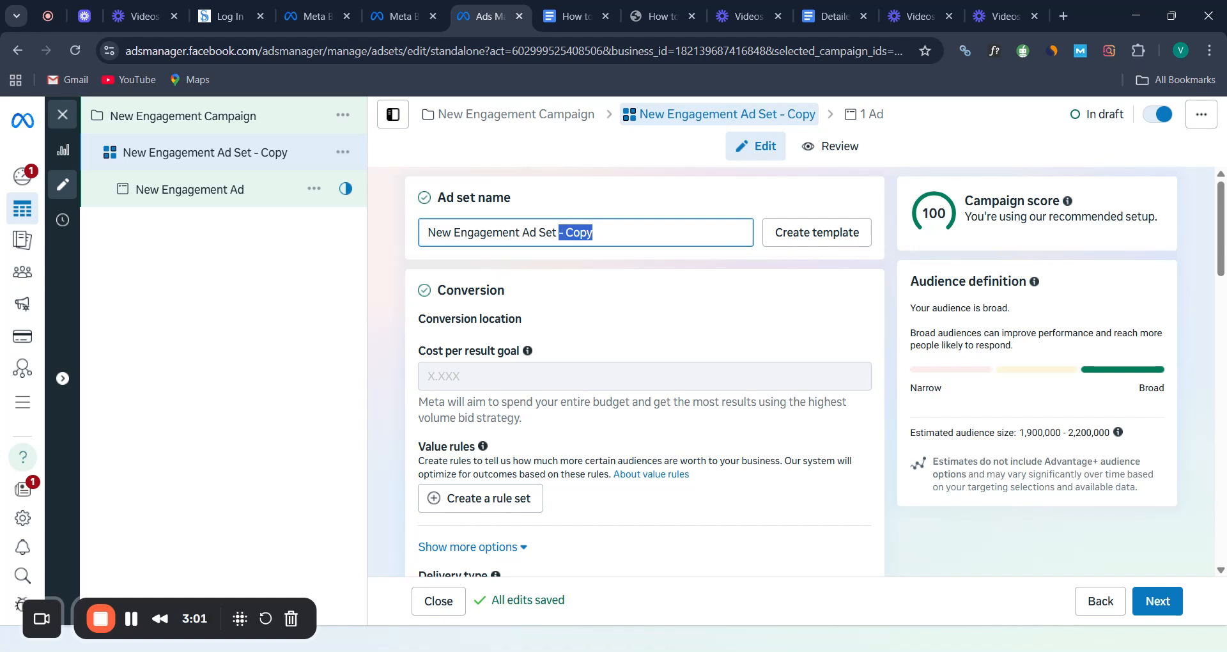
{"action": "key", "text": "BackSpace"}
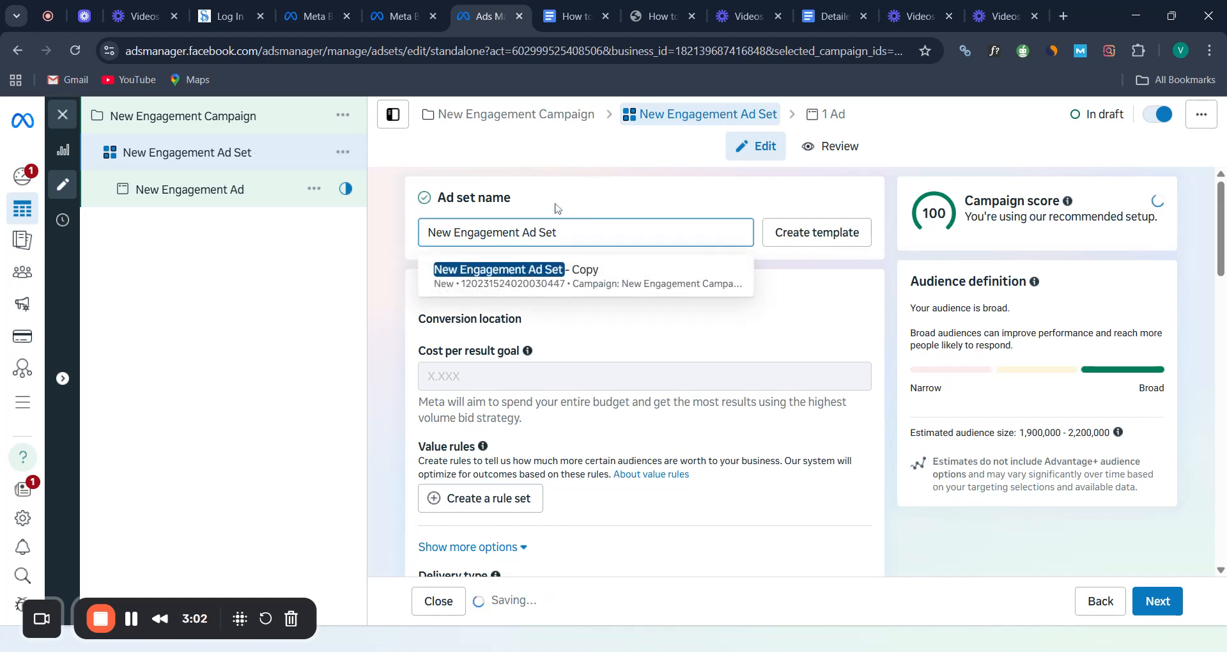
{"action": "left_click", "coordinate": [589, 199]}
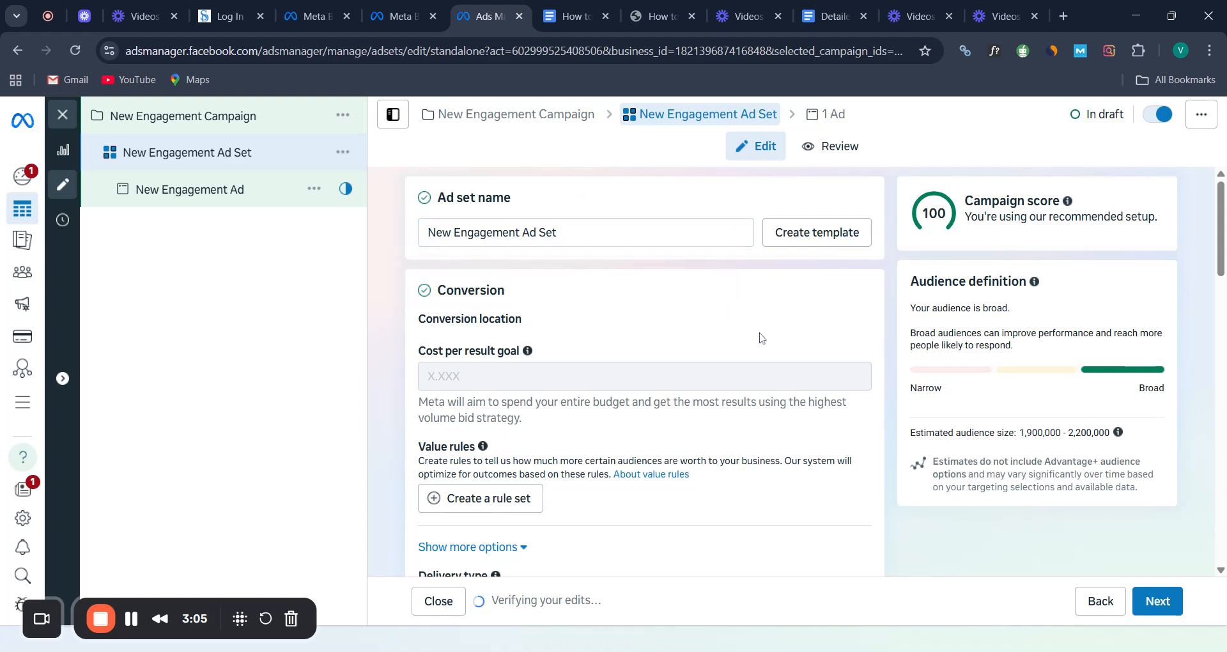
Review the ad set's budget amount, start and end dates, and its budget and ad scheduling options
{"action": "scroll", "coordinate": [764, 381], "scroll_direction": "down", "scroll_amount": 2}
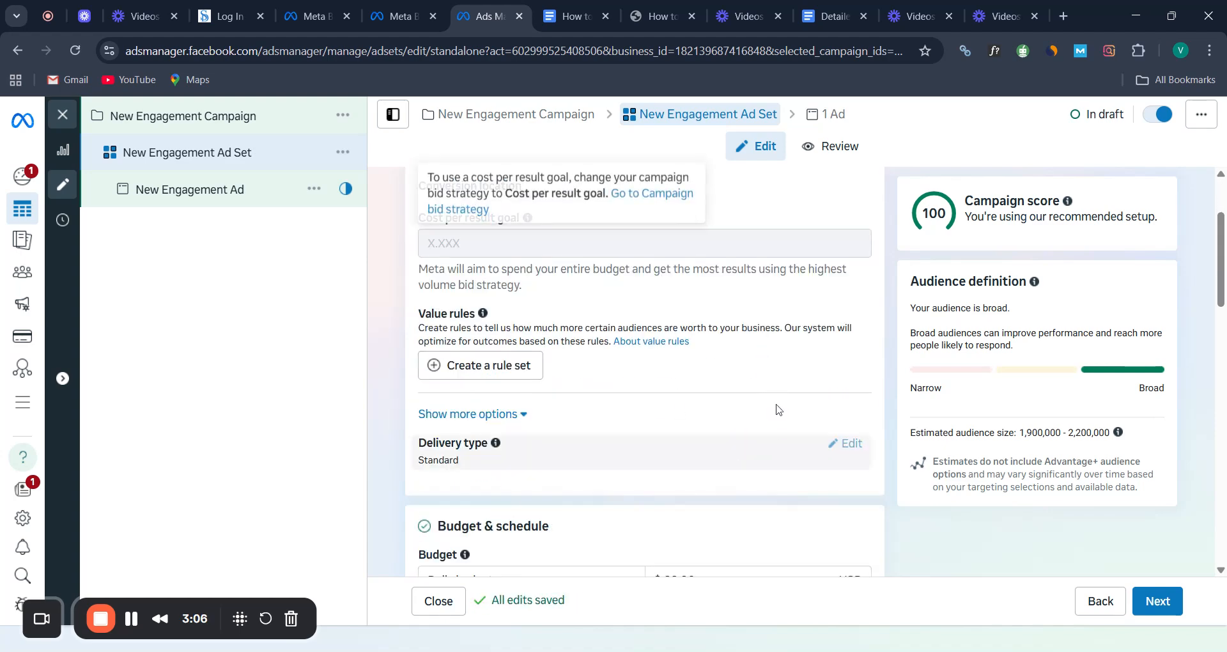
{"action": "scroll", "coordinate": [767, 386], "scroll_direction": "down", "scroll_amount": 2}
{"action": "scroll", "coordinate": [703, 390], "scroll_direction": "down", "scroll_amount": 3}
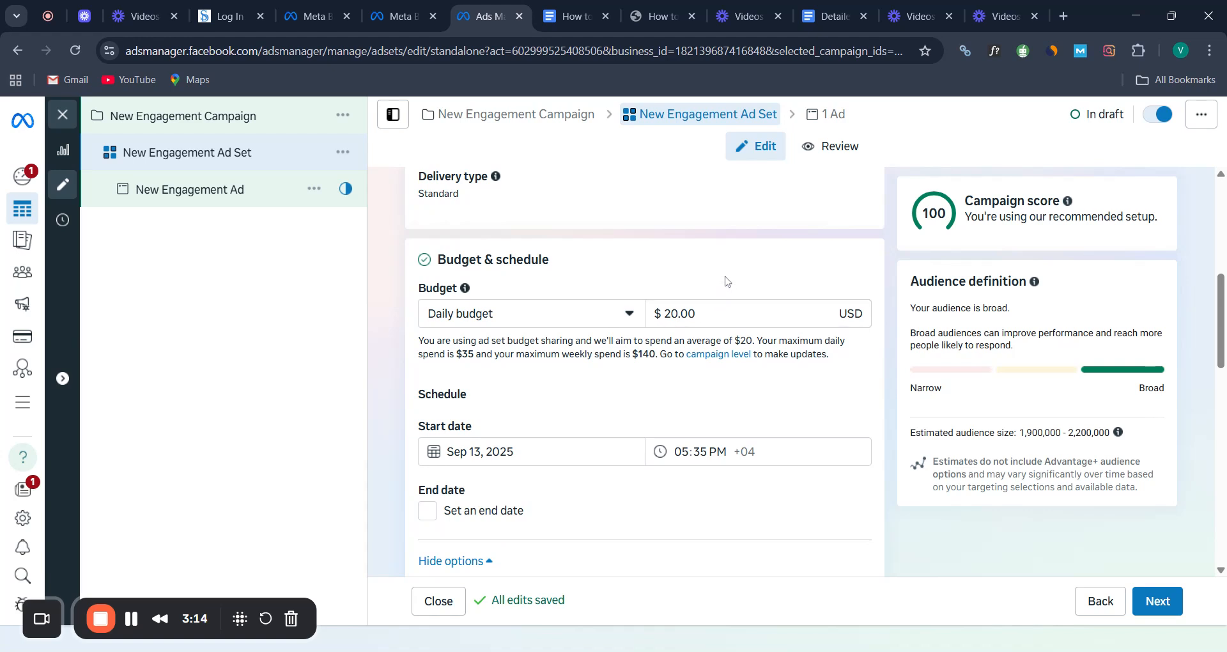
{"action": "left_click_drag", "start_coordinate": [708, 314], "coordinate": [671, 314]}
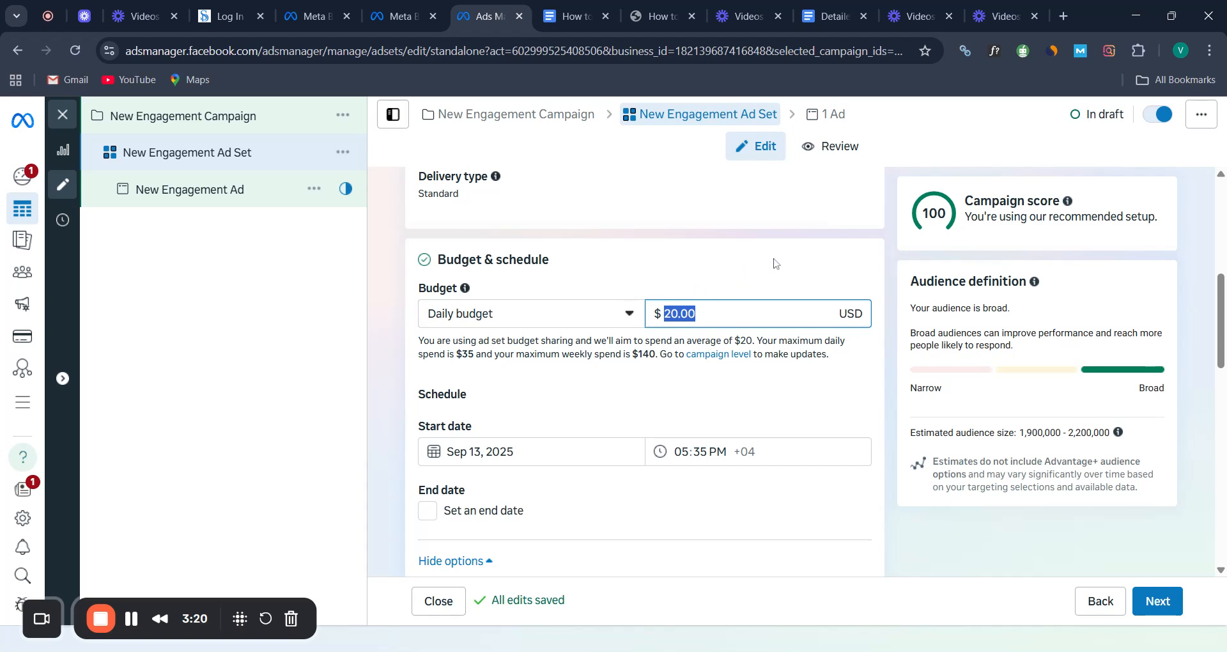
{"action": "left_click", "coordinate": [775, 263]}
{"action": "scroll", "coordinate": [776, 264], "scroll_direction": "down", "scroll_amount": 2}
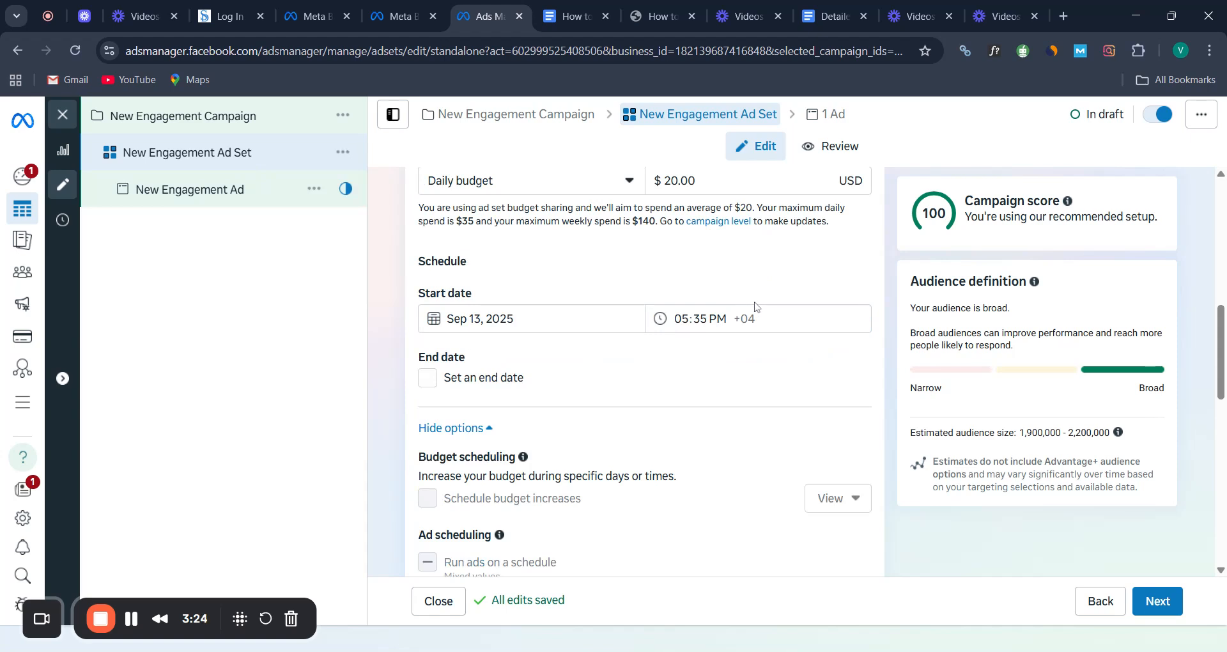
{"action": "scroll", "coordinate": [757, 307], "scroll_direction": "down", "scroll_amount": 2}
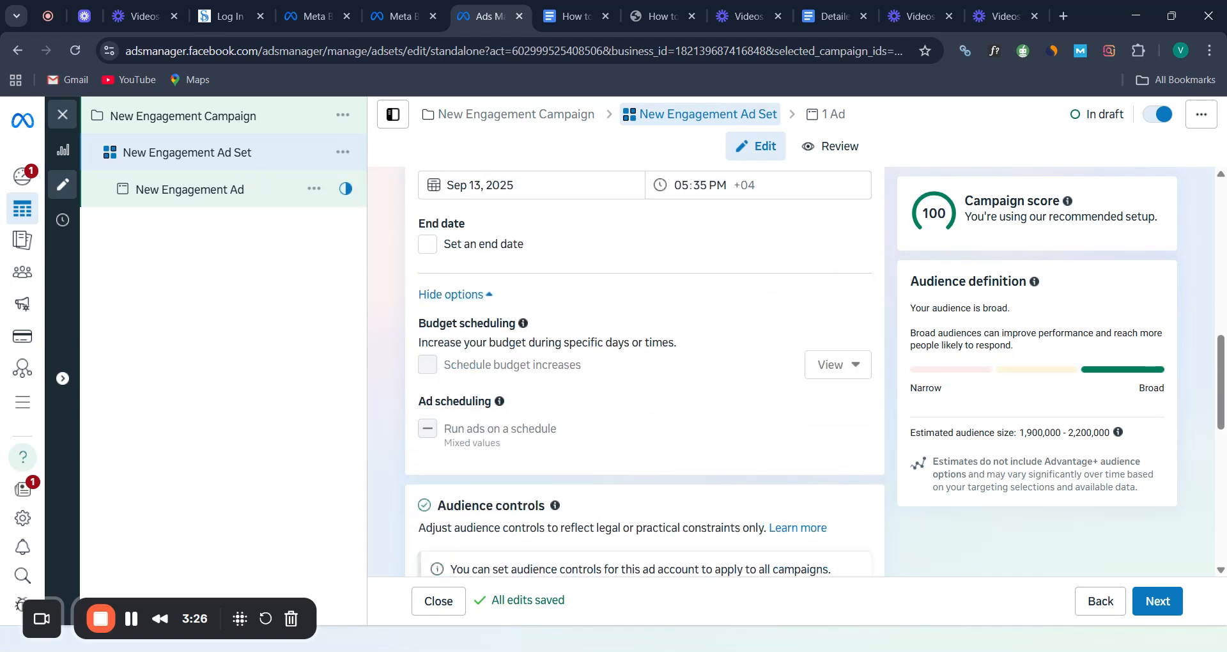
{"action": "scroll", "coordinate": [773, 364], "scroll_direction": "down", "scroll_amount": 2}
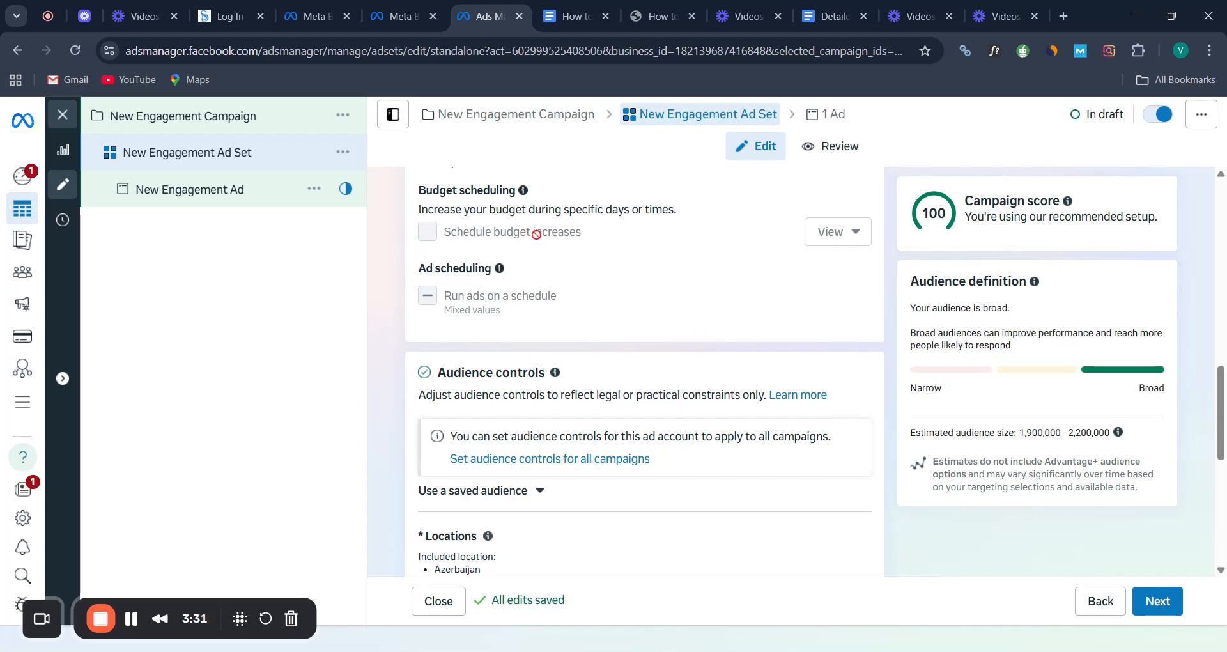
Switch the ad set from Advantage+ audience to the original audience options
{"action": "scroll", "coordinate": [786, 307], "scroll_direction": "down", "scroll_amount": 2}
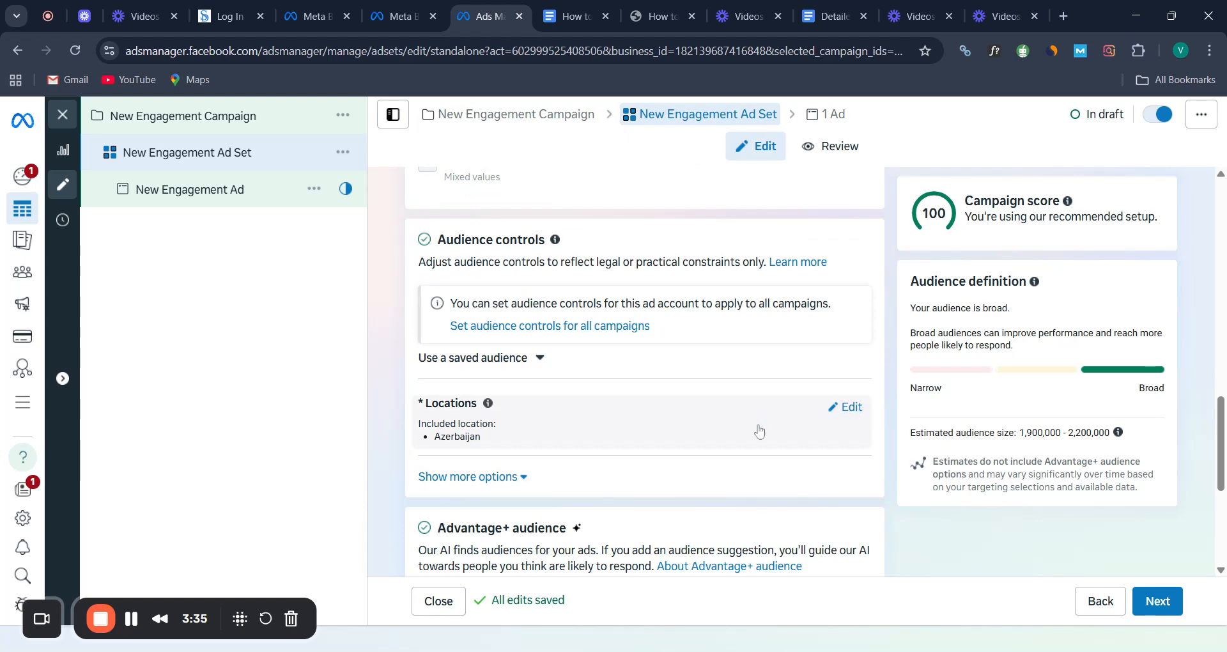
{"action": "scroll", "coordinate": [629, 391], "scroll_direction": "down", "scroll_amount": 2}
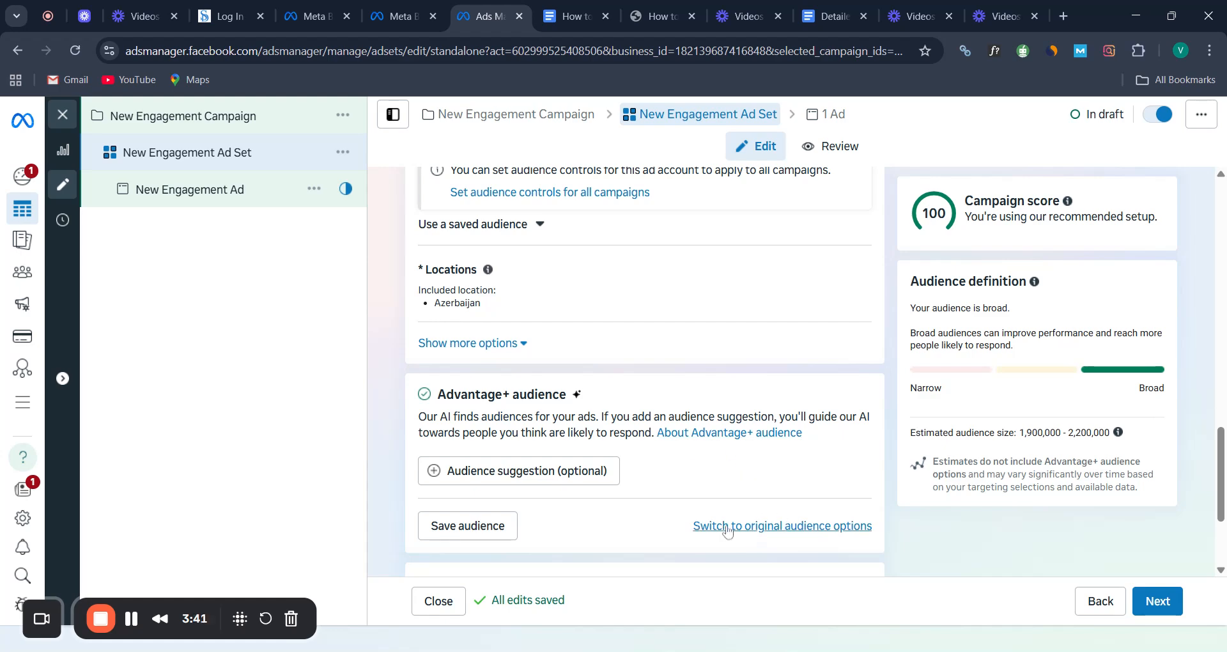
{"action": "left_click", "coordinate": [762, 535]}
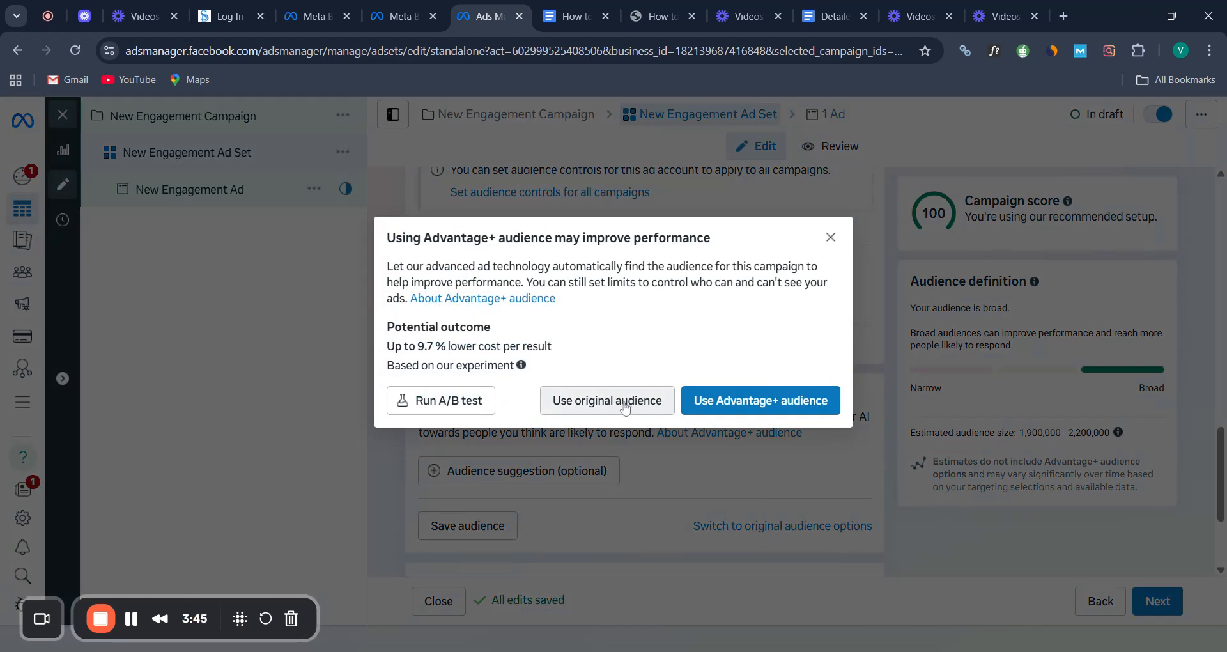
{"action": "left_click", "coordinate": [625, 407]}
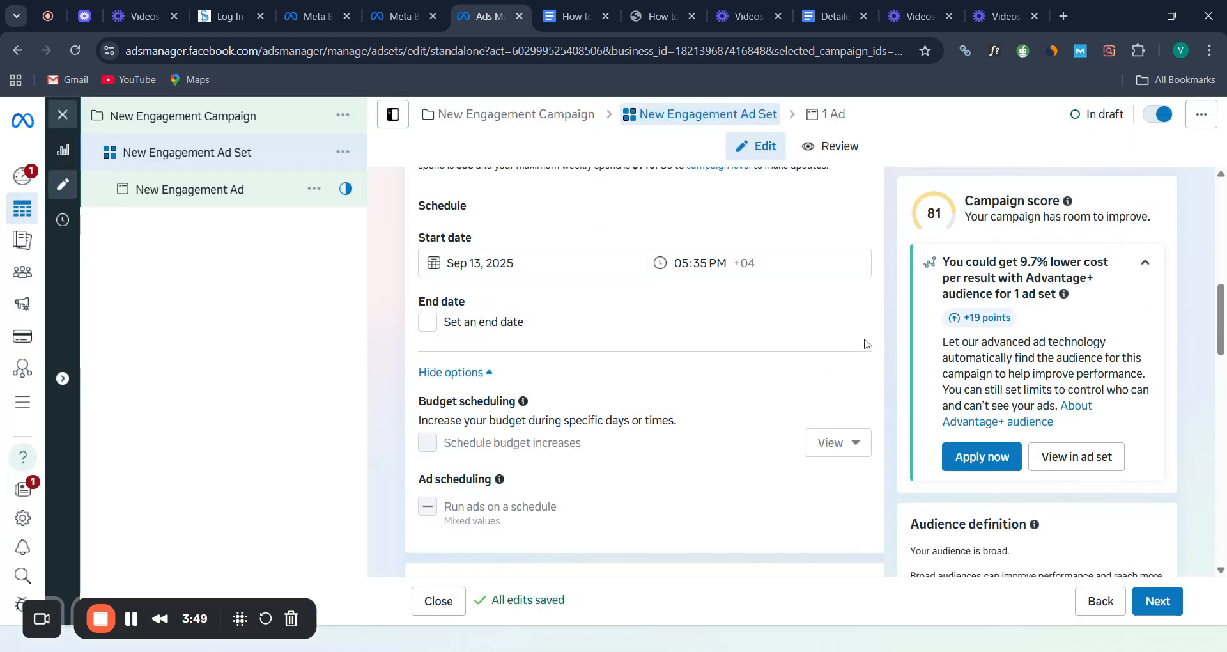
Add United States as an included location for the ad set and remove Azerbaijan
{"action": "scroll", "coordinate": [866, 344], "scroll_direction": "down", "scroll_amount": 6}
{"action": "scroll", "coordinate": [869, 343], "scroll_direction": "down", "scroll_amount": 6}
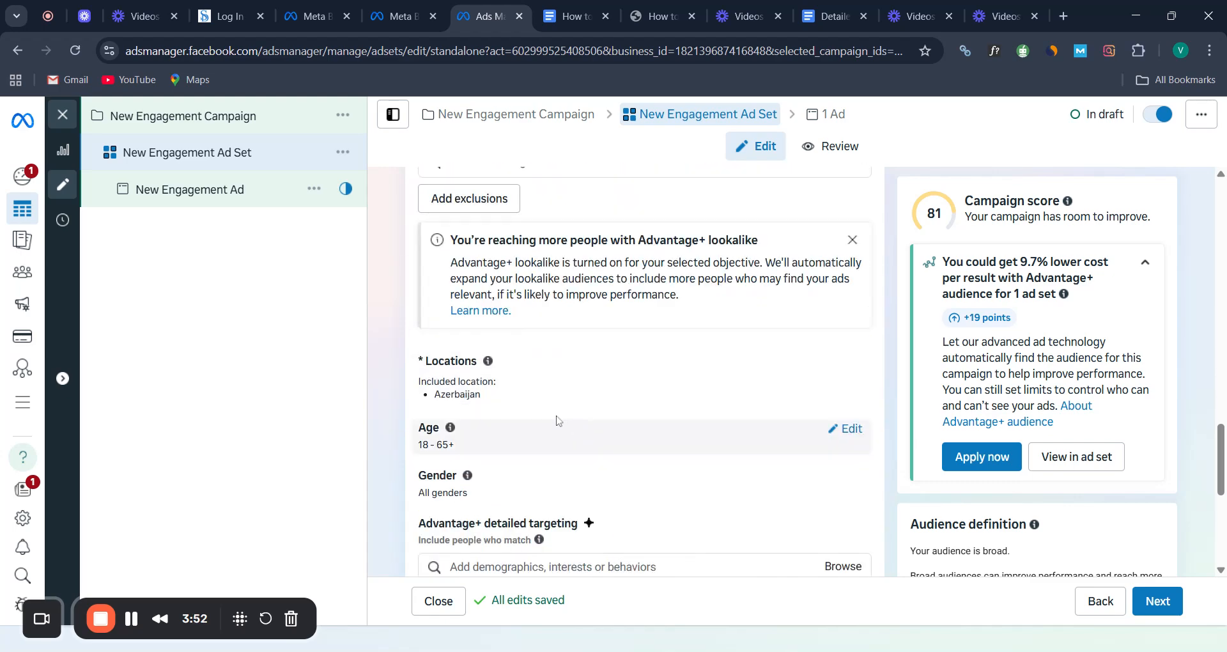
{"action": "left_click", "coordinate": [847, 363]}
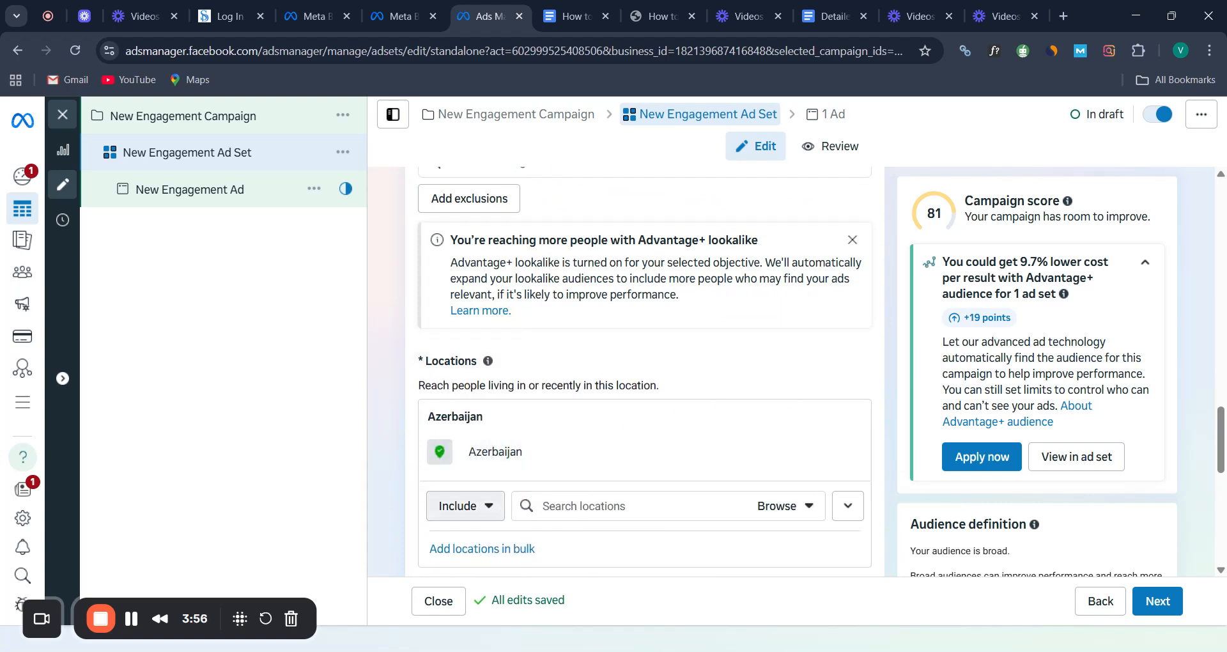
{"action": "left_click", "coordinate": [565, 505]}
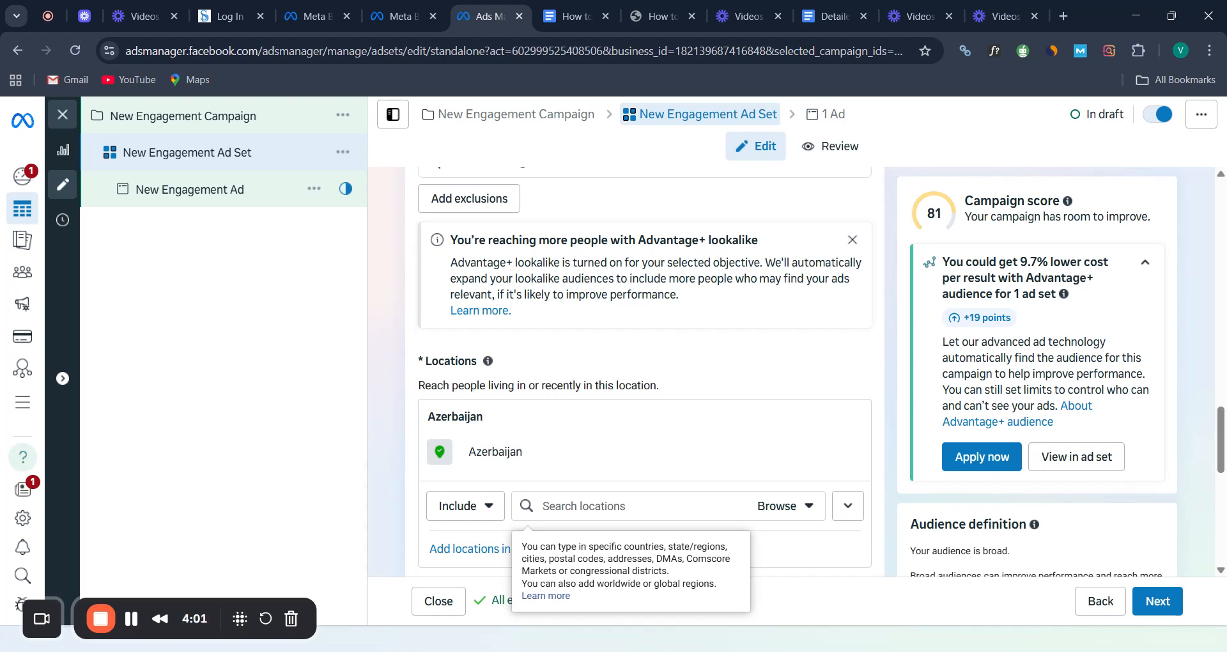
{"action": "type", "text": "u"}
{"action": "key", "text": "BackSpace"}
{"action": "type", "text": "united"}
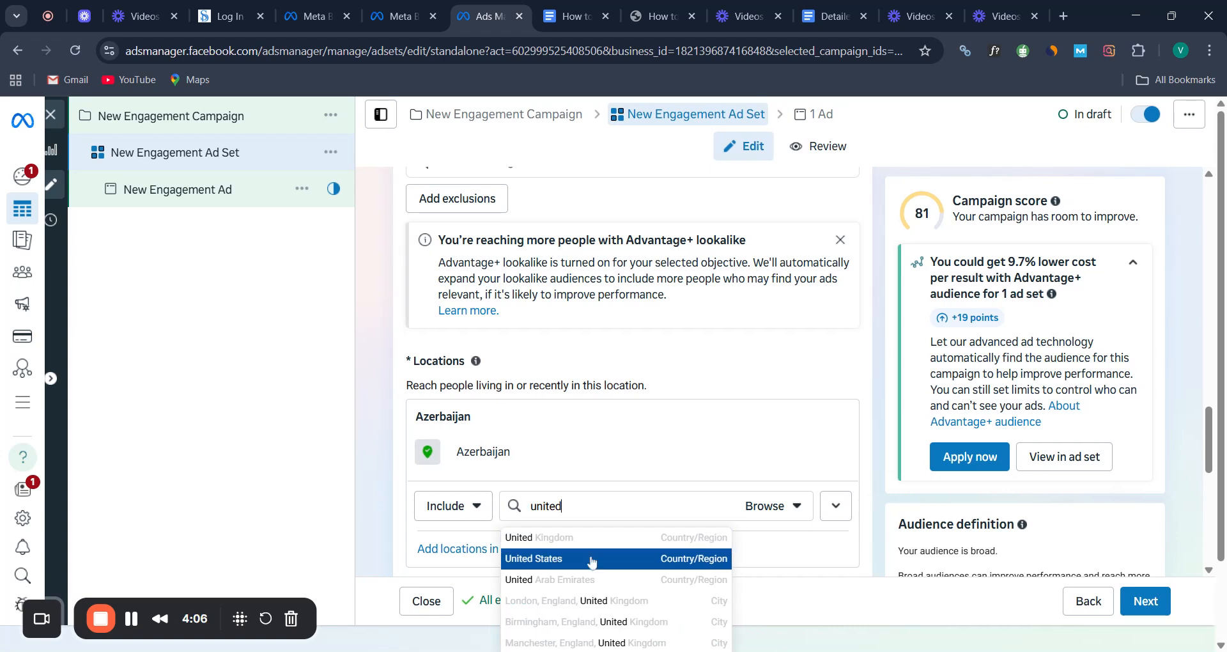
{"action": "left_click", "coordinate": [591, 561]}
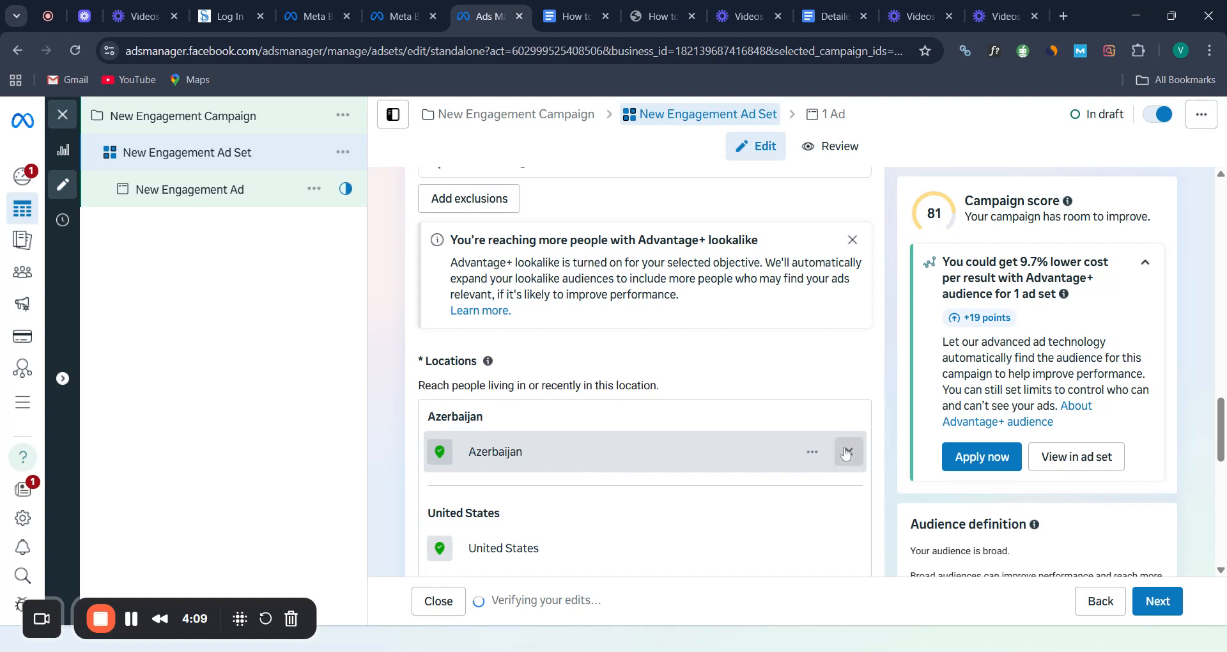
{"action": "left_click", "coordinate": [846, 452]}
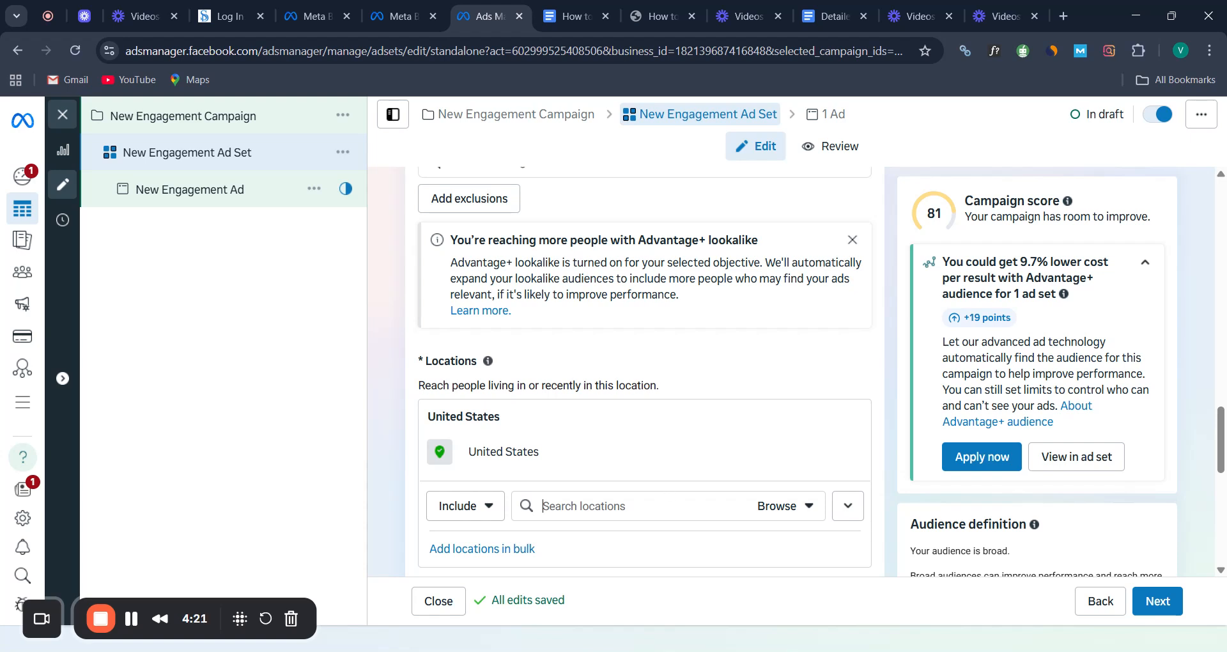
Add the region Europe to the included locations and remove United States
{"action": "type", "text": "europe"}
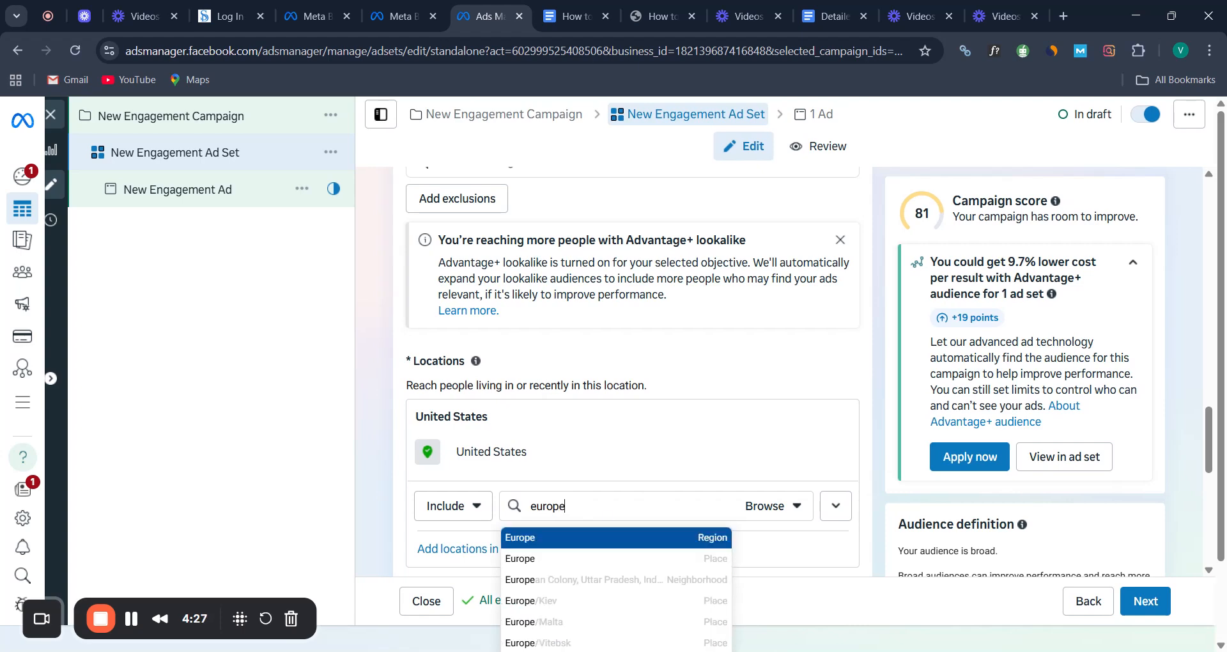
{"action": "left_click", "coordinate": [612, 539]}
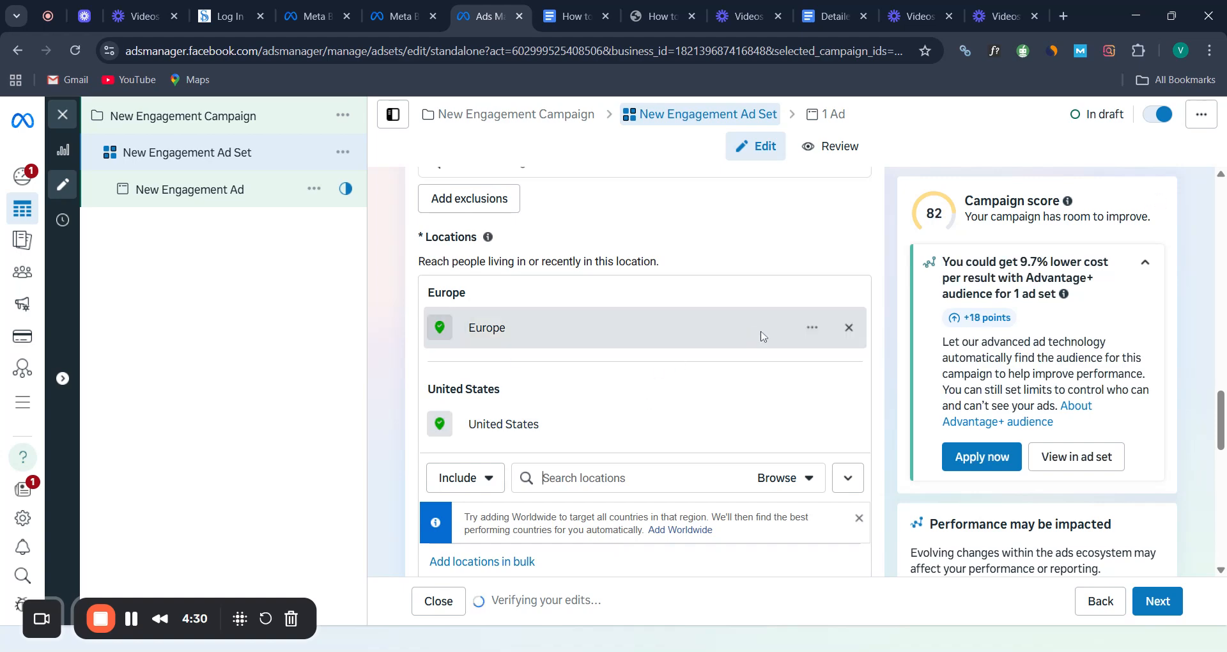
{"action": "left_click", "coordinate": [849, 425]}
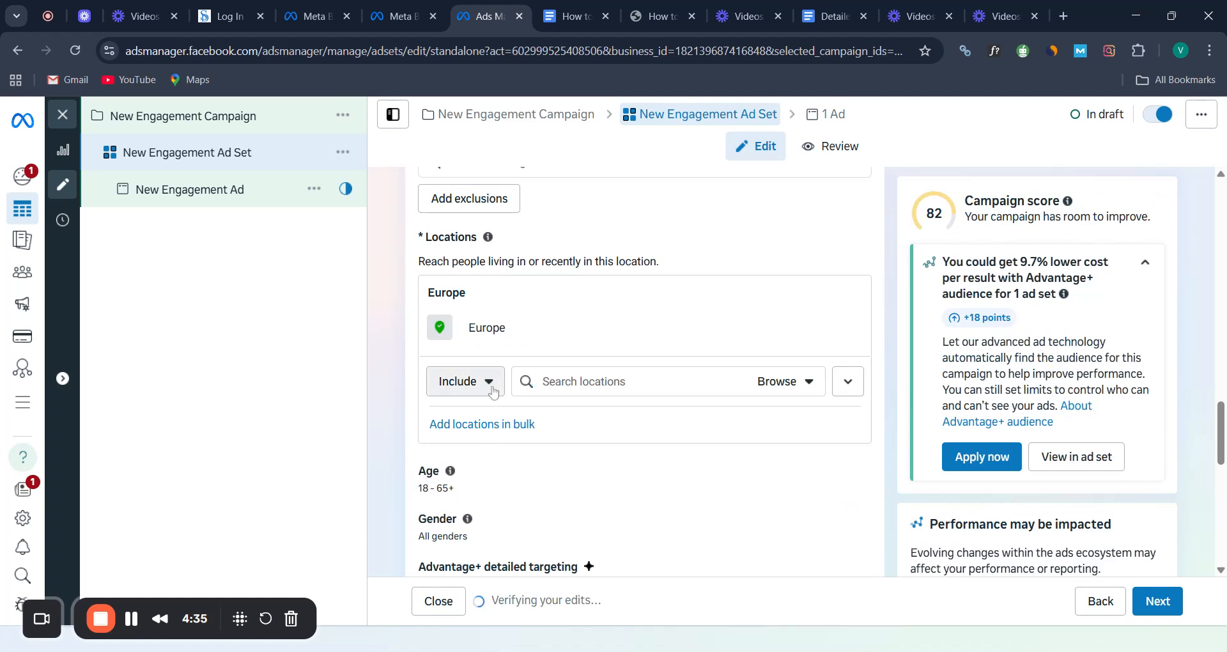
Exclude the country Germany from the ad set's targeted locations
{"action": "left_click", "coordinate": [492, 389]}
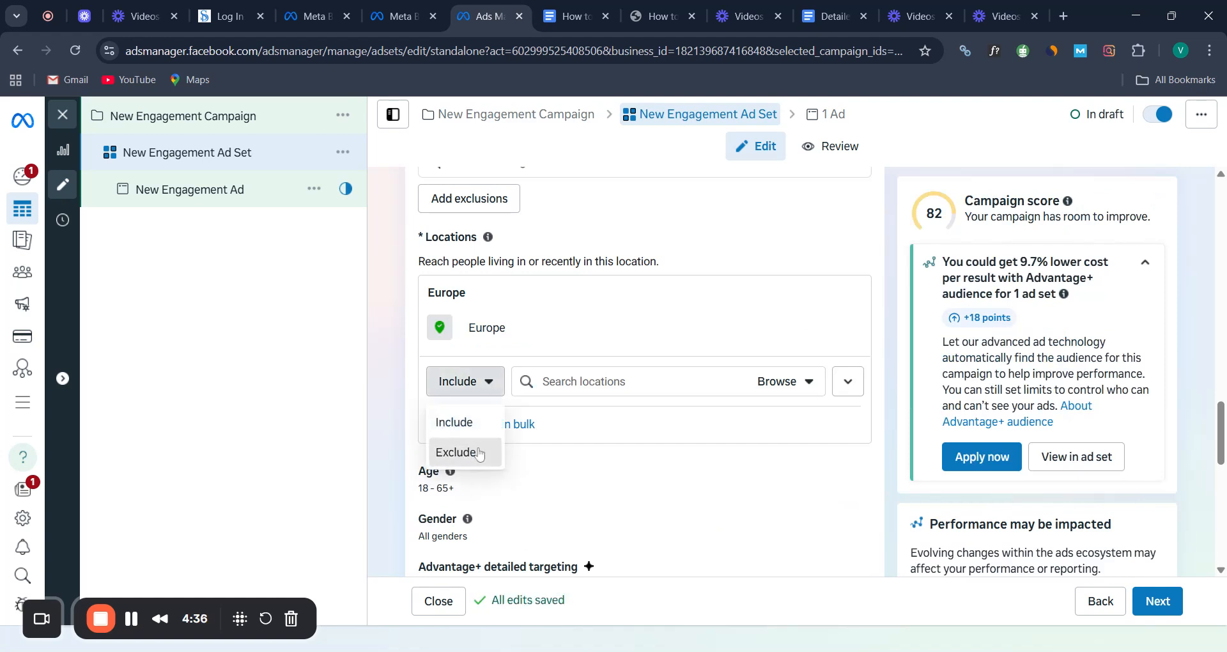
{"action": "left_click", "coordinate": [478, 452]}
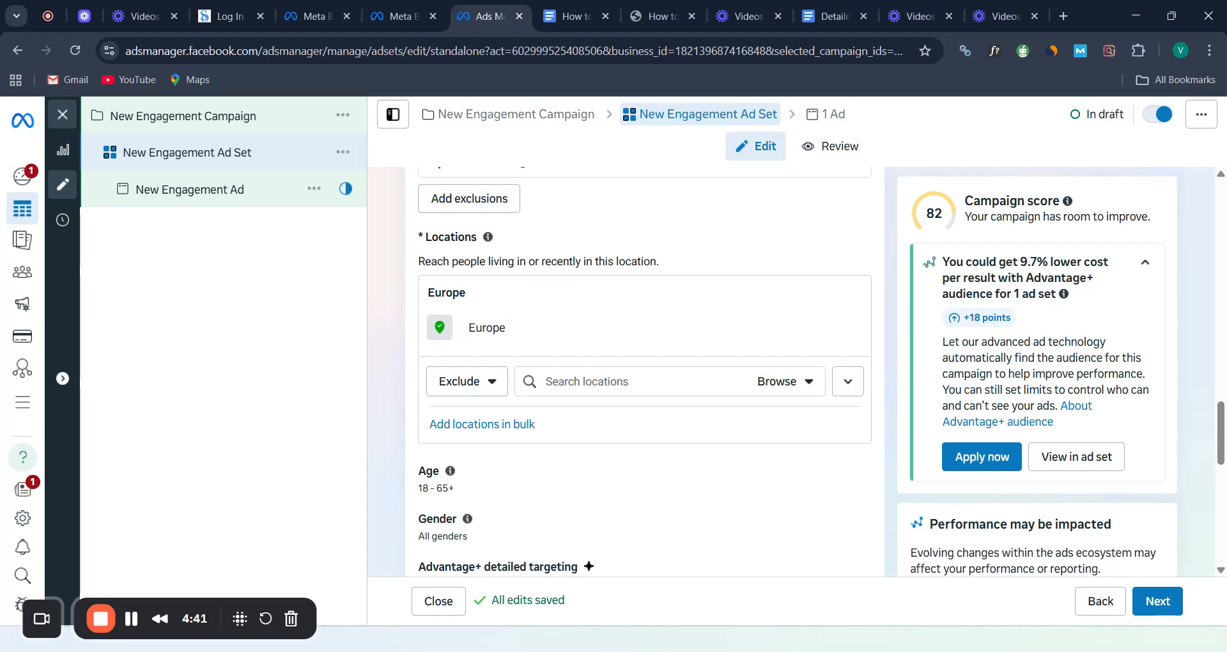
{"action": "type", "text": "germany"}
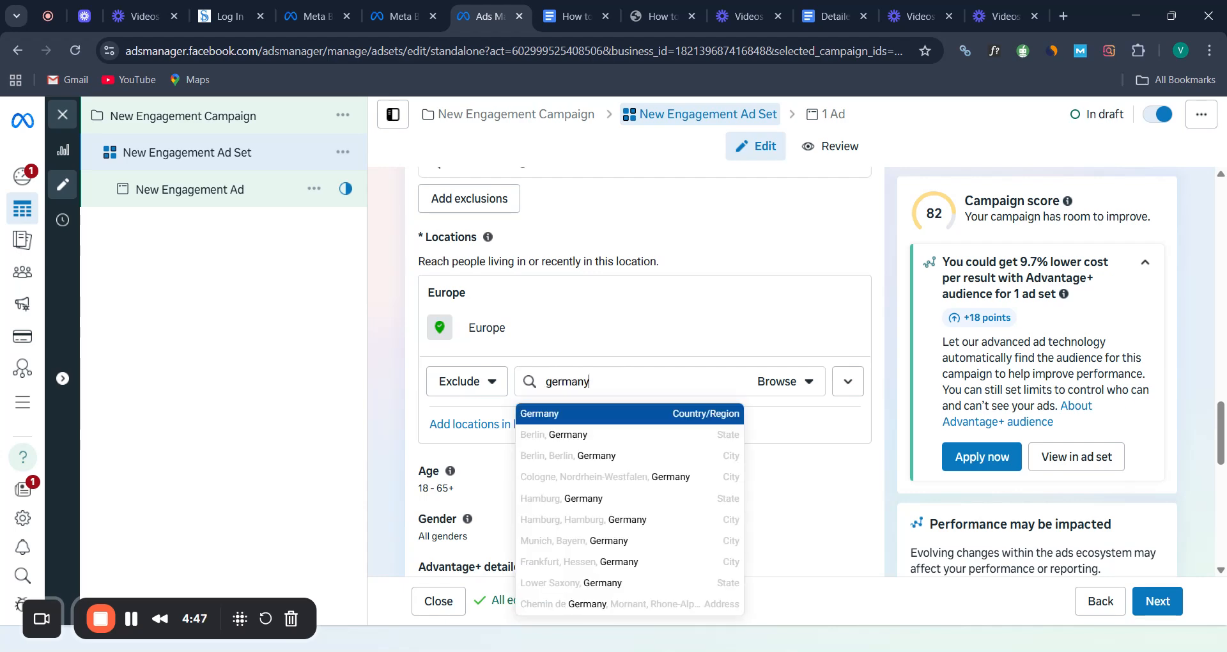
{"action": "left_click", "coordinate": [608, 415]}
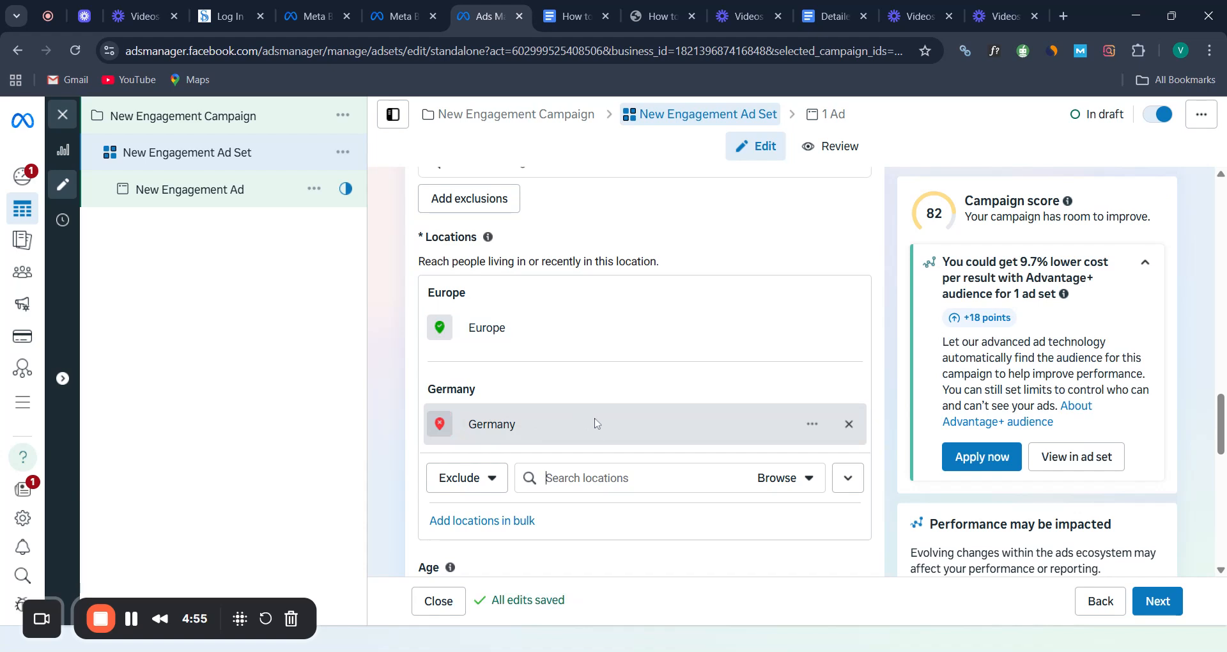
Set the audience's age range to 25–35
{"action": "scroll", "coordinate": [625, 457], "scroll_direction": "down", "scroll_amount": 2}
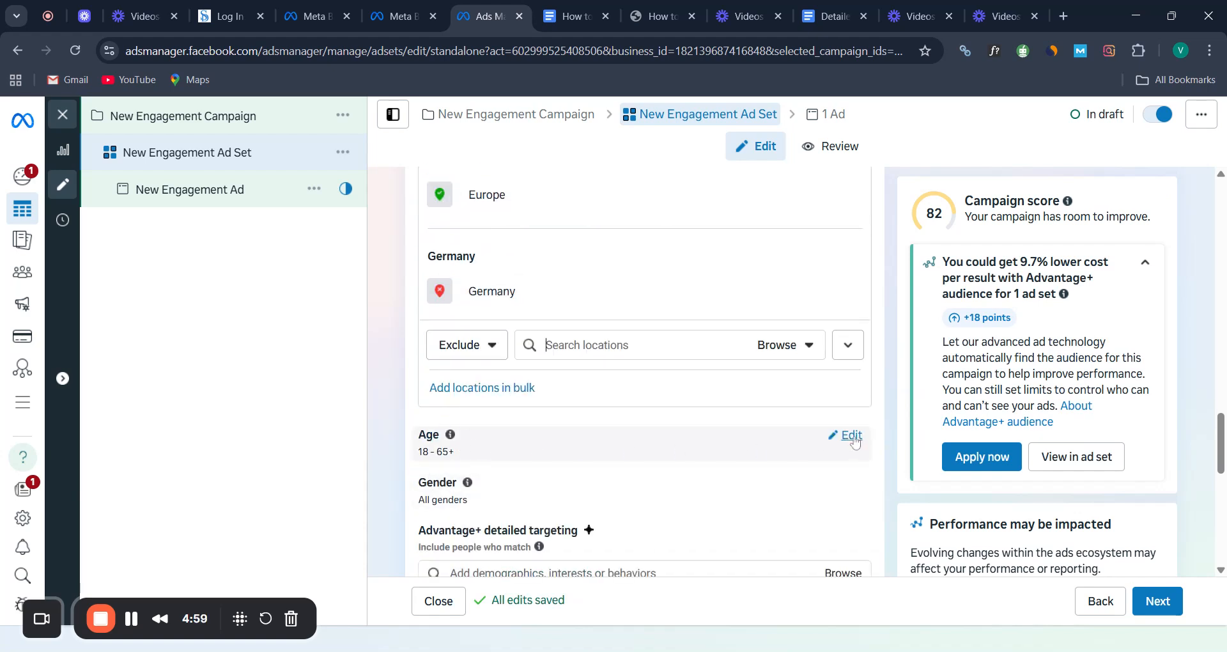
{"action": "left_click", "coordinate": [852, 435]}
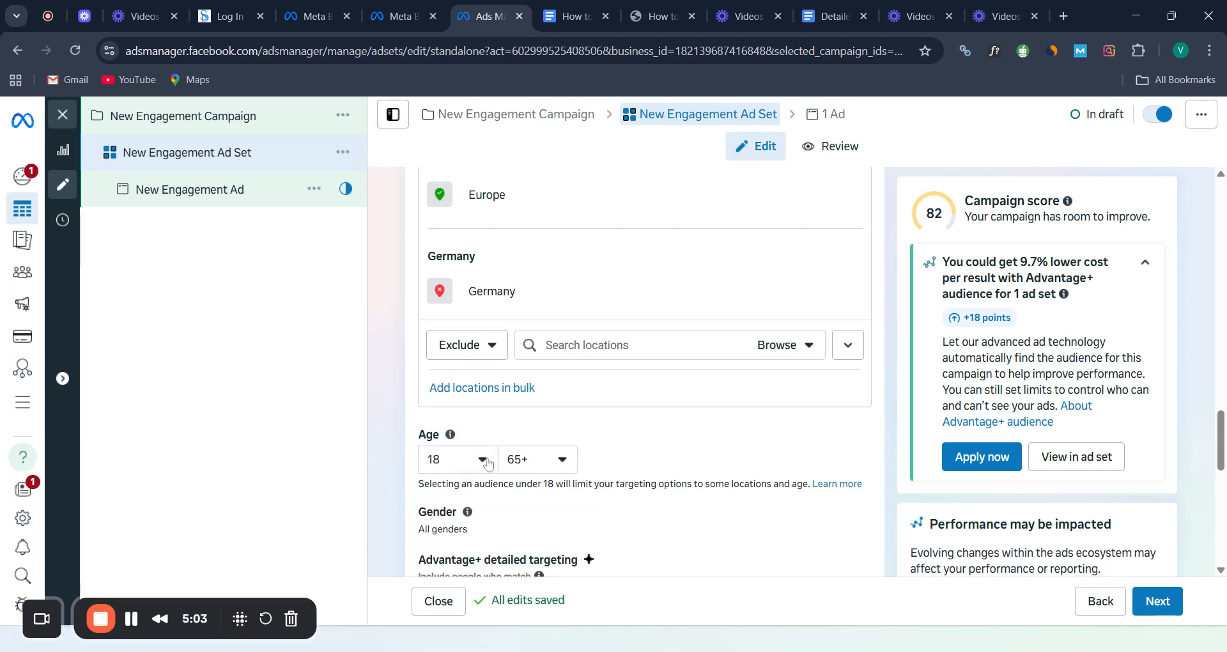
{"action": "left_click", "coordinate": [484, 460]}
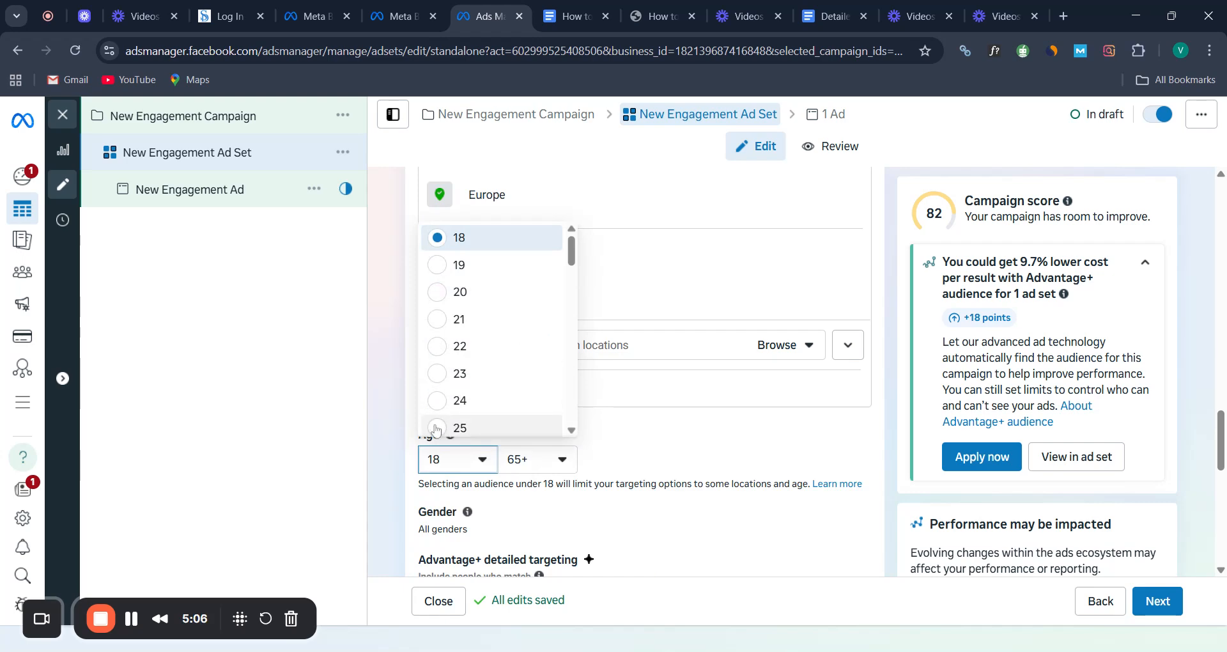
{"action": "left_click", "coordinate": [439, 429]}
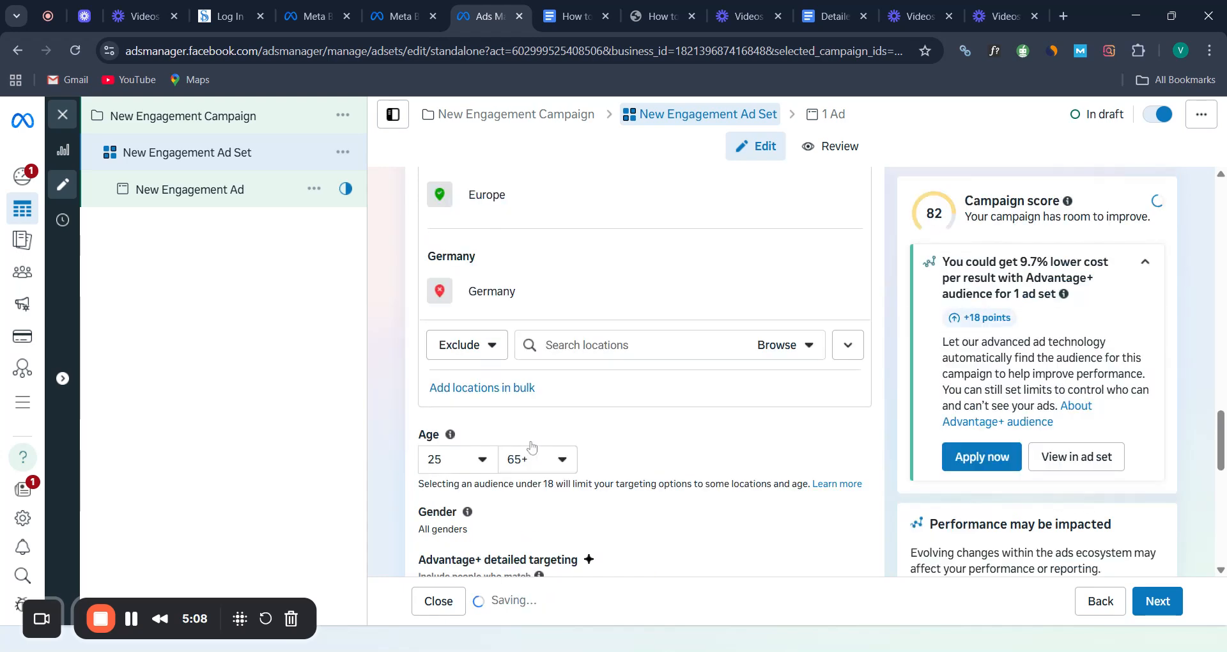
{"action": "left_click", "coordinate": [526, 458]}
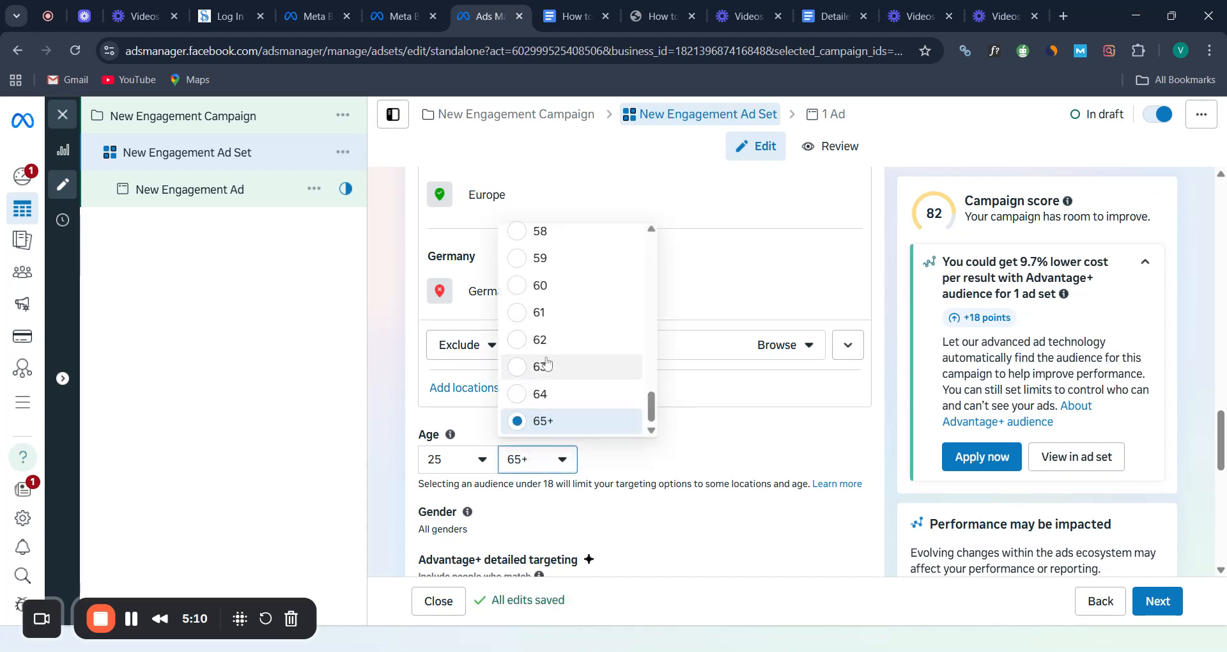
{"action": "scroll", "coordinate": [549, 299], "scroll_direction": "up", "scroll_amount": 6}
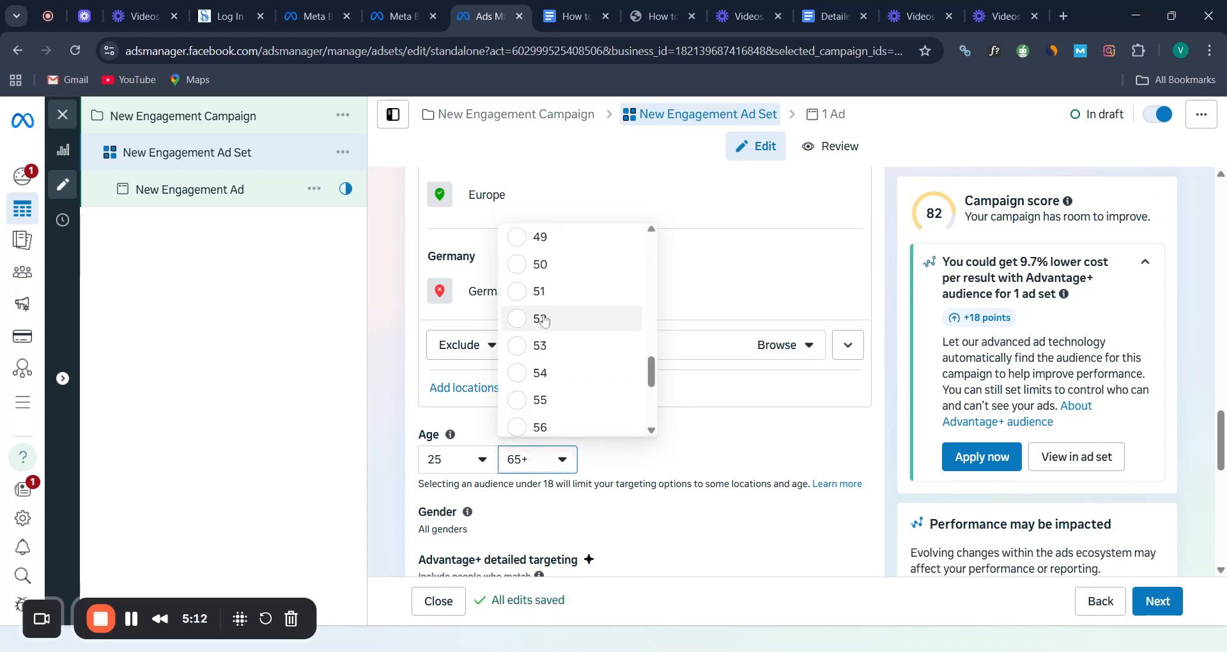
{"action": "scroll", "coordinate": [540, 332], "scroll_direction": "up", "scroll_amount": 4}
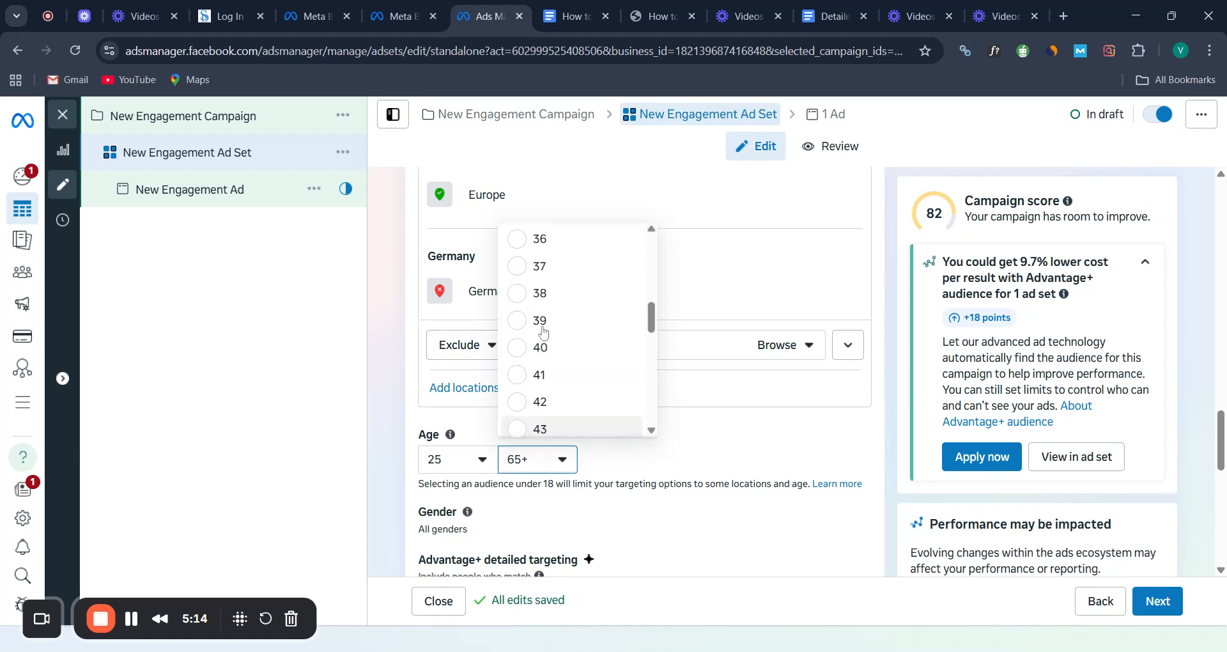
{"action": "scroll", "coordinate": [526, 368], "scroll_direction": "up", "scroll_amount": 2}
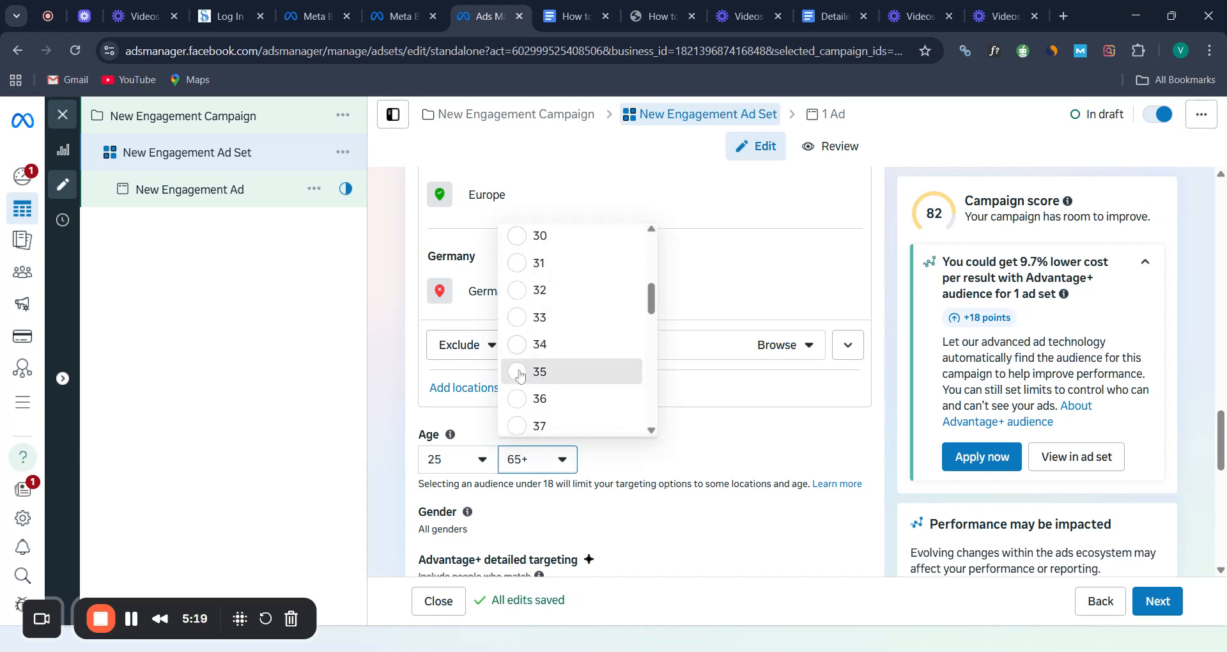
{"action": "left_click", "coordinate": [519, 372]}
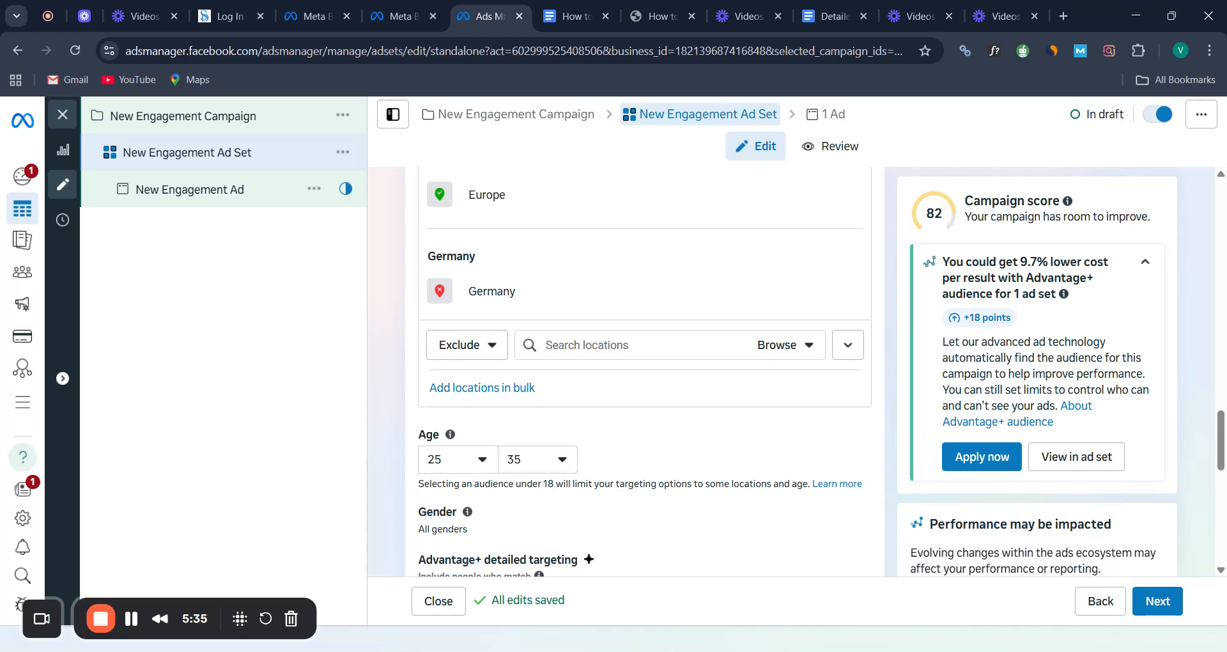
Set the audience's minimum age to 35 and its maximum age to 55
{"action": "left_click", "coordinate": [532, 464]}
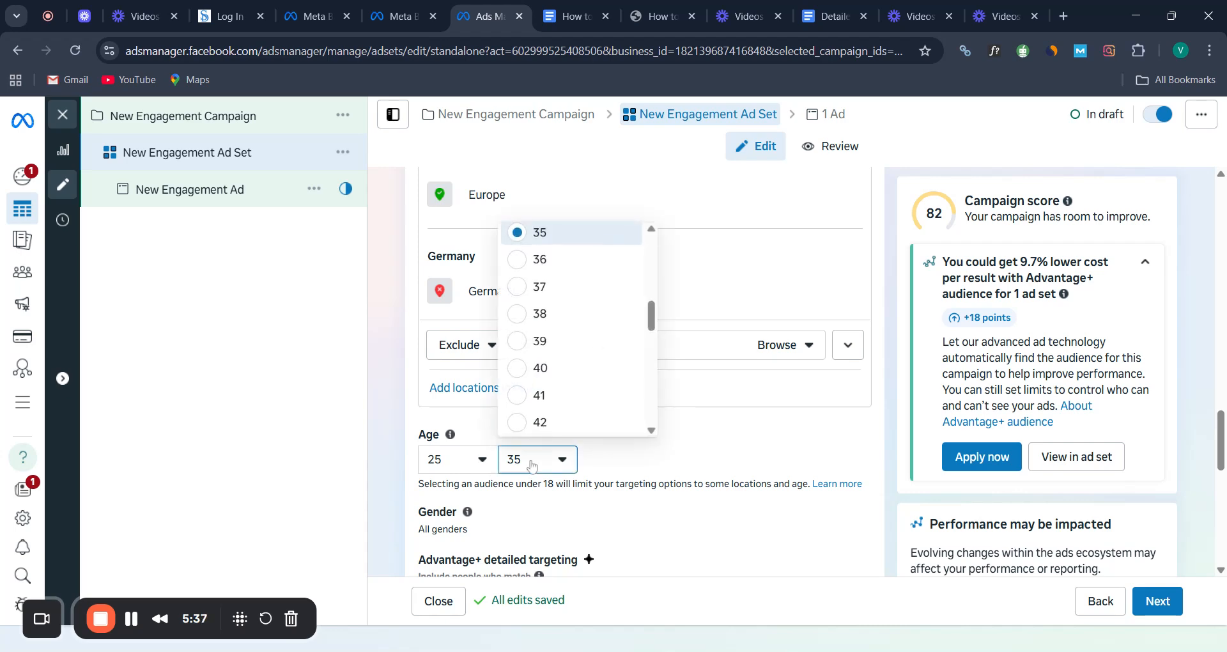
{"action": "left_click", "coordinate": [476, 459]}
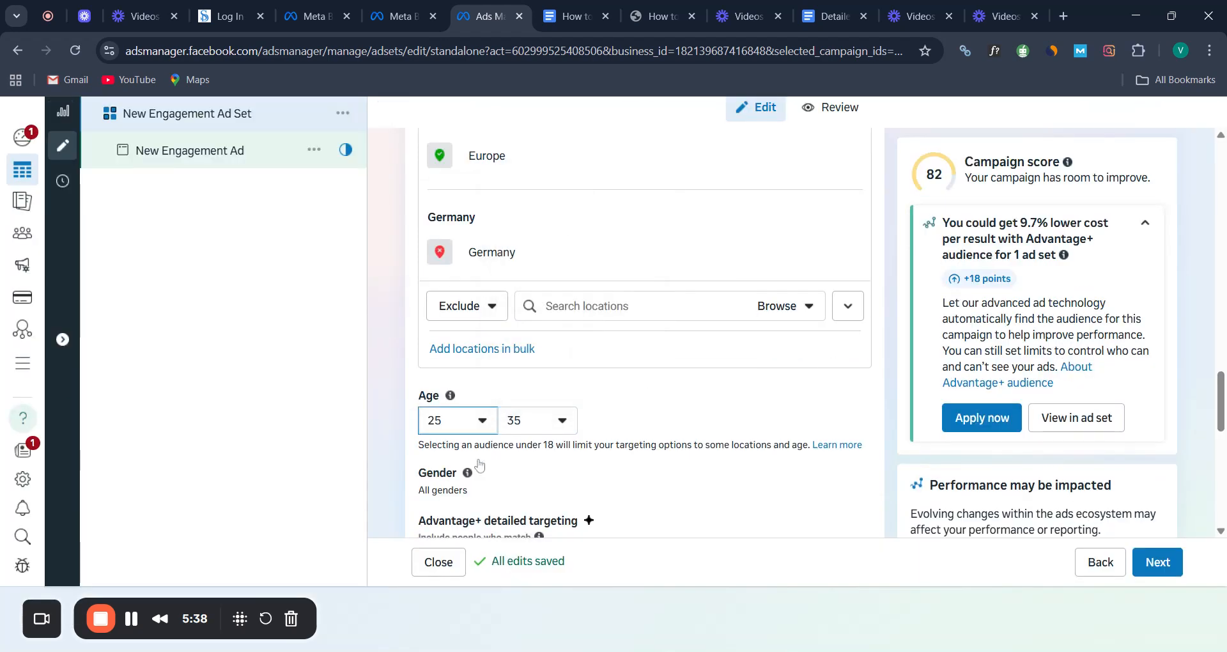
{"action": "scroll", "coordinate": [475, 317], "scroll_direction": "down", "scroll_amount": 4}
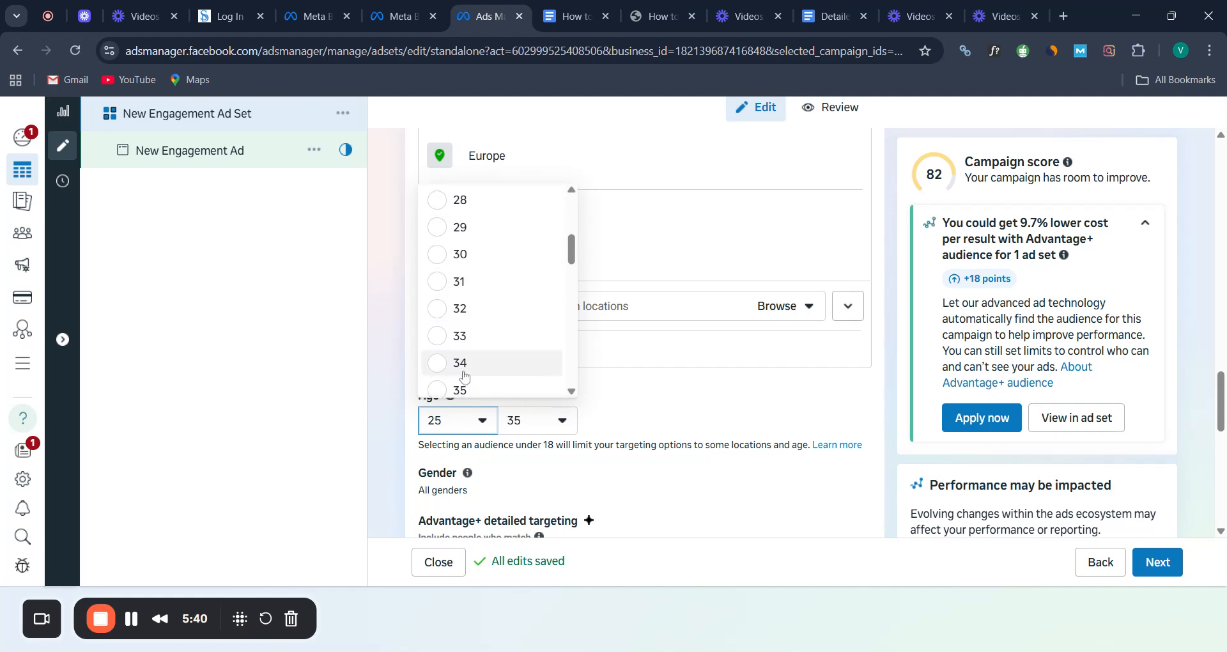
{"action": "left_click", "coordinate": [440, 390]}
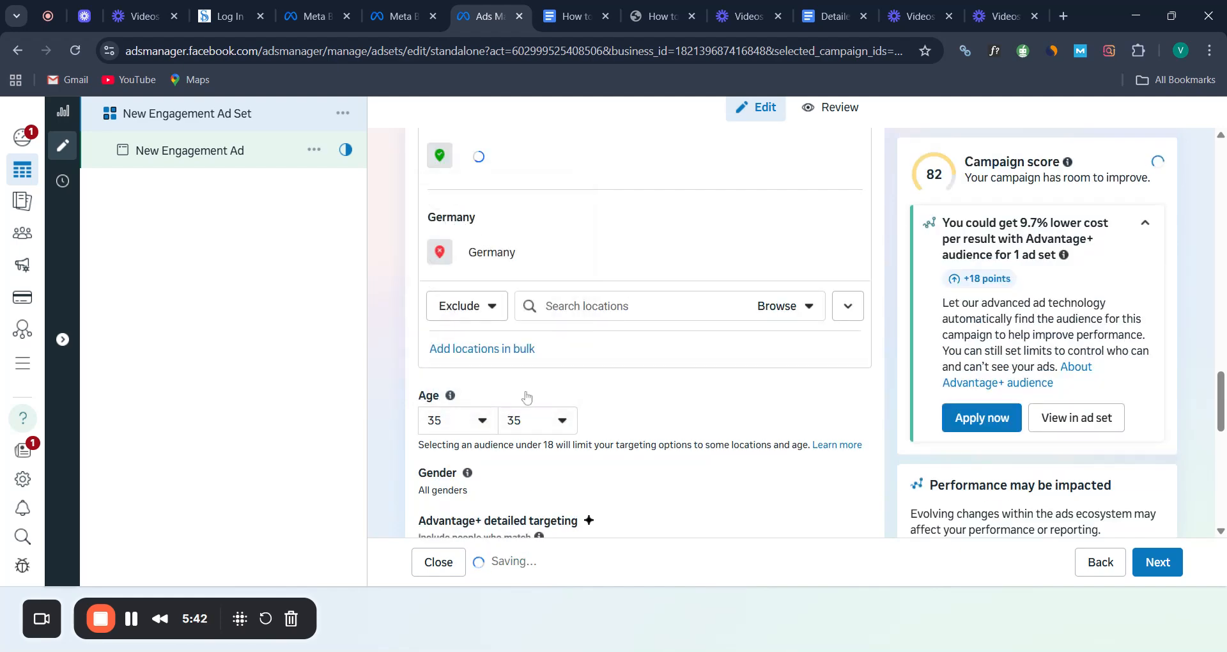
{"action": "left_click", "coordinate": [534, 421]}
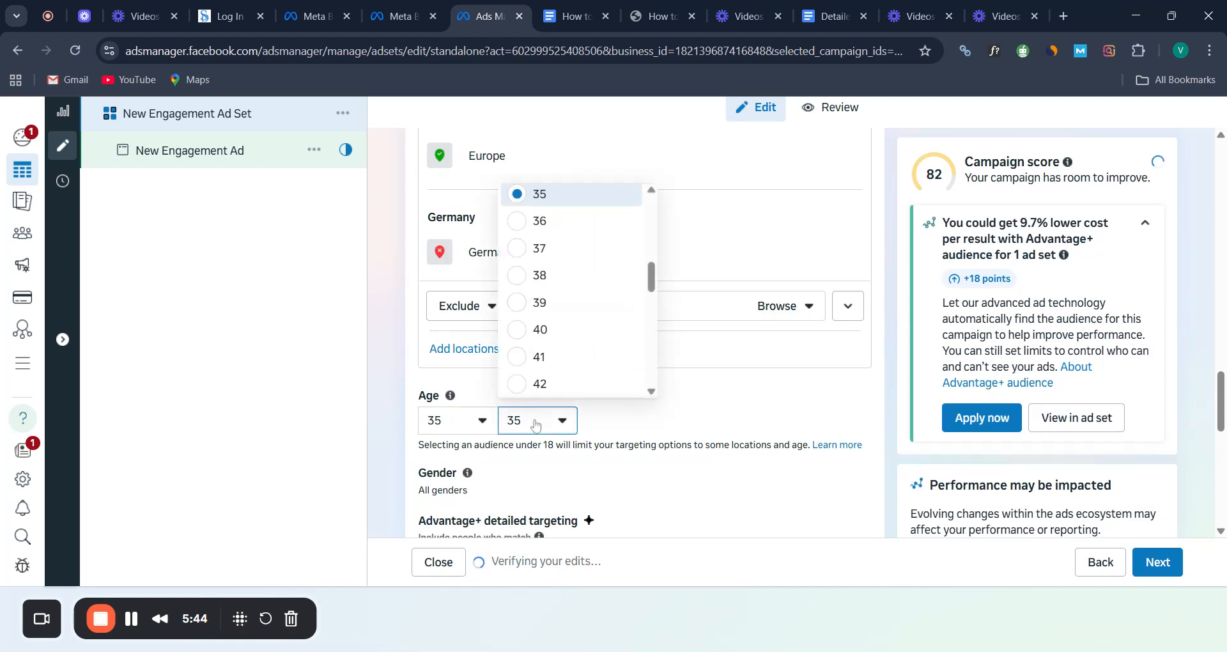
{"action": "scroll", "coordinate": [567, 321], "scroll_direction": "down", "scroll_amount": 6}
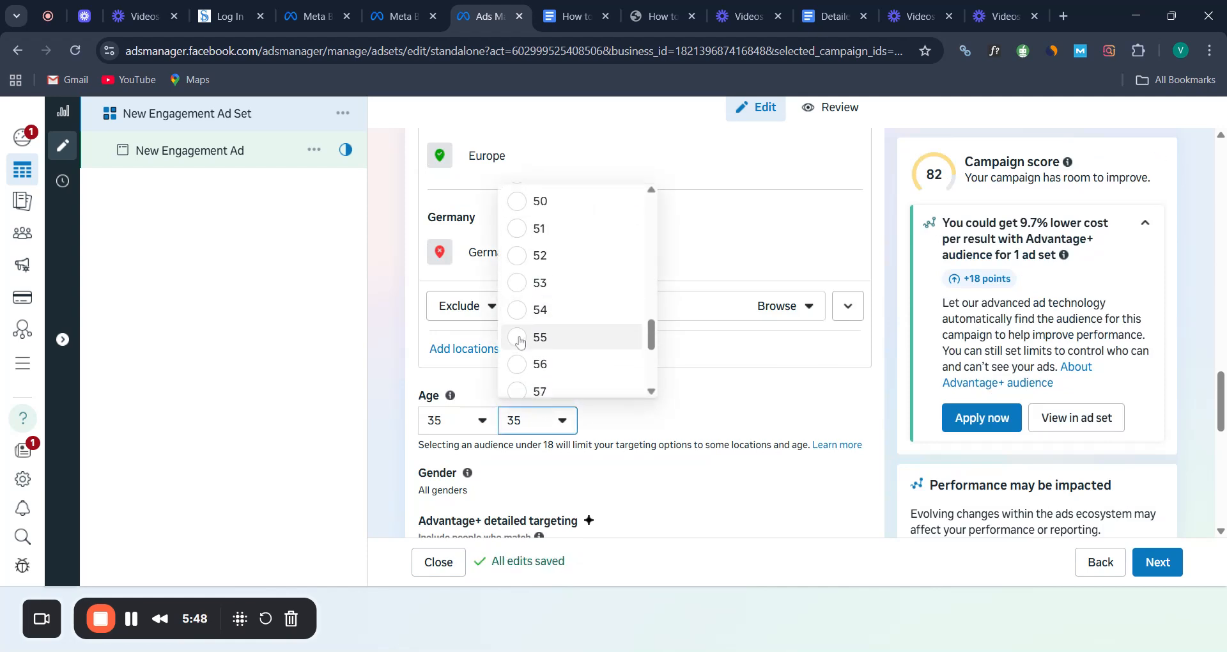
{"action": "left_click", "coordinate": [572, 337]}
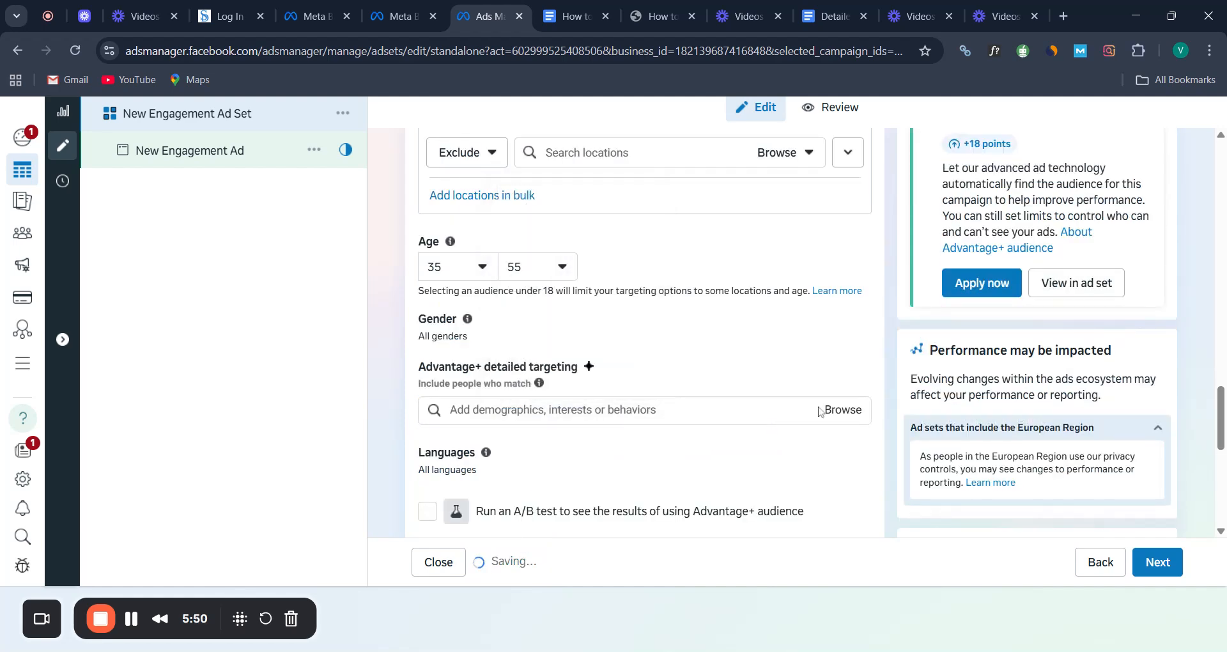
{"action": "scroll", "coordinate": [857, 399], "scroll_direction": "down", "scroll_amount": 3}
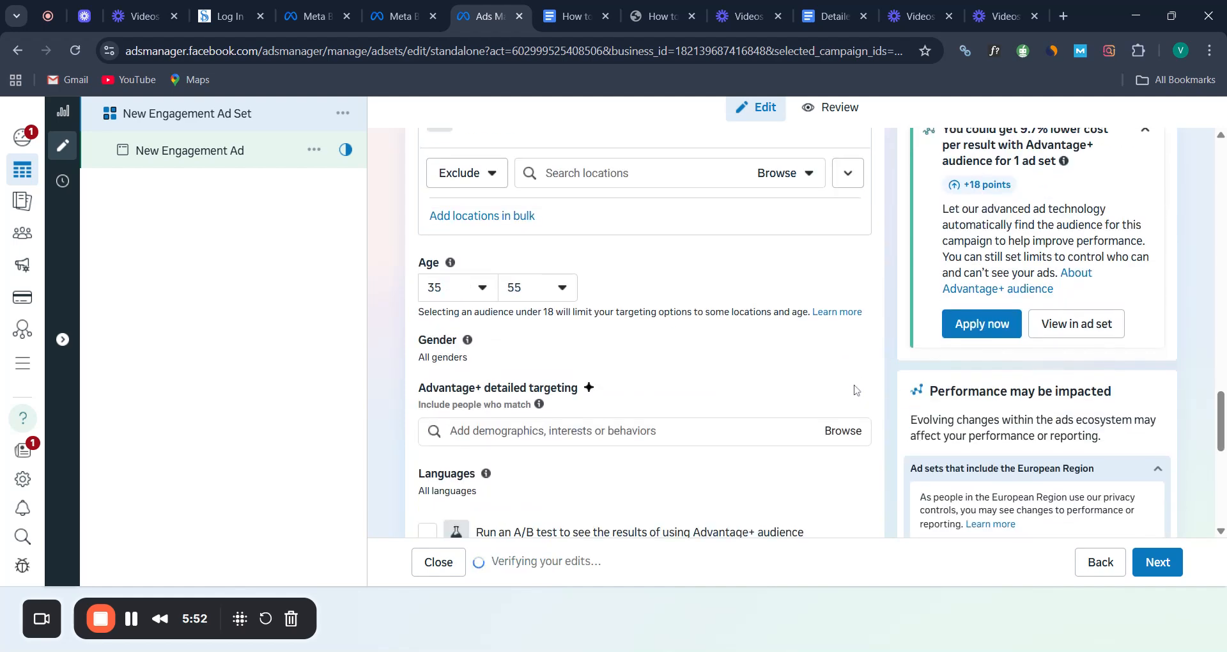
{"action": "scroll", "coordinate": [849, 376], "scroll_direction": "down", "scroll_amount": 2}
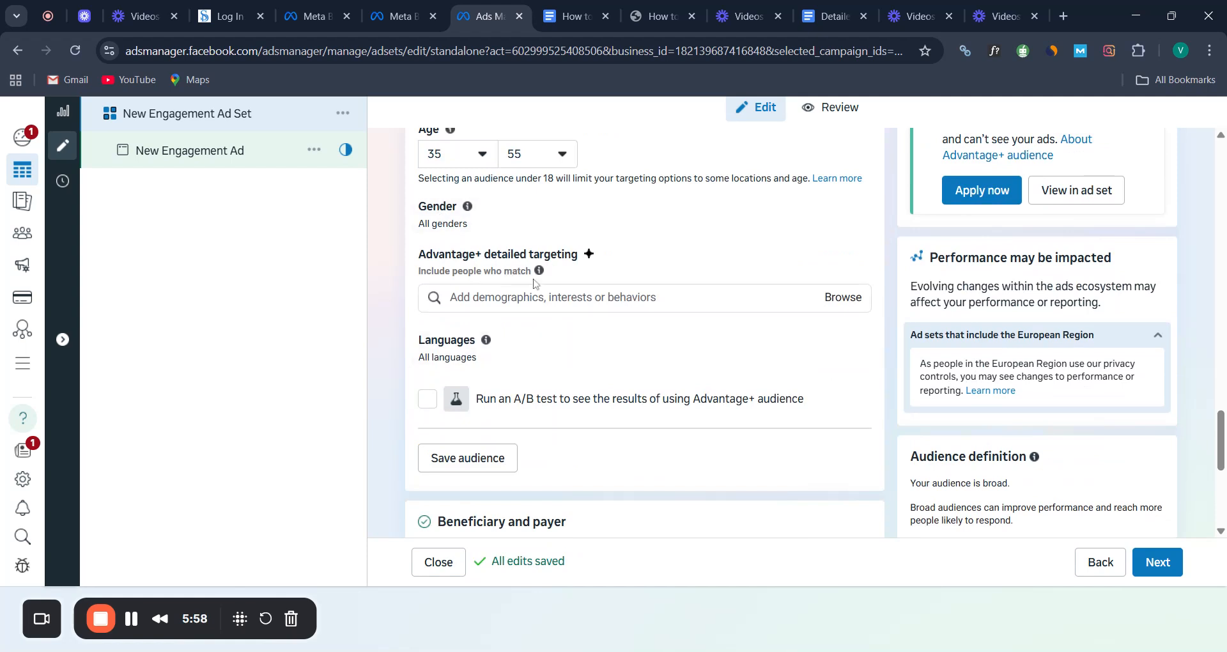
Add the purchase behavior Engaged Shoppers to the audience's detailed targeting
{"action": "left_click", "coordinate": [843, 298]}
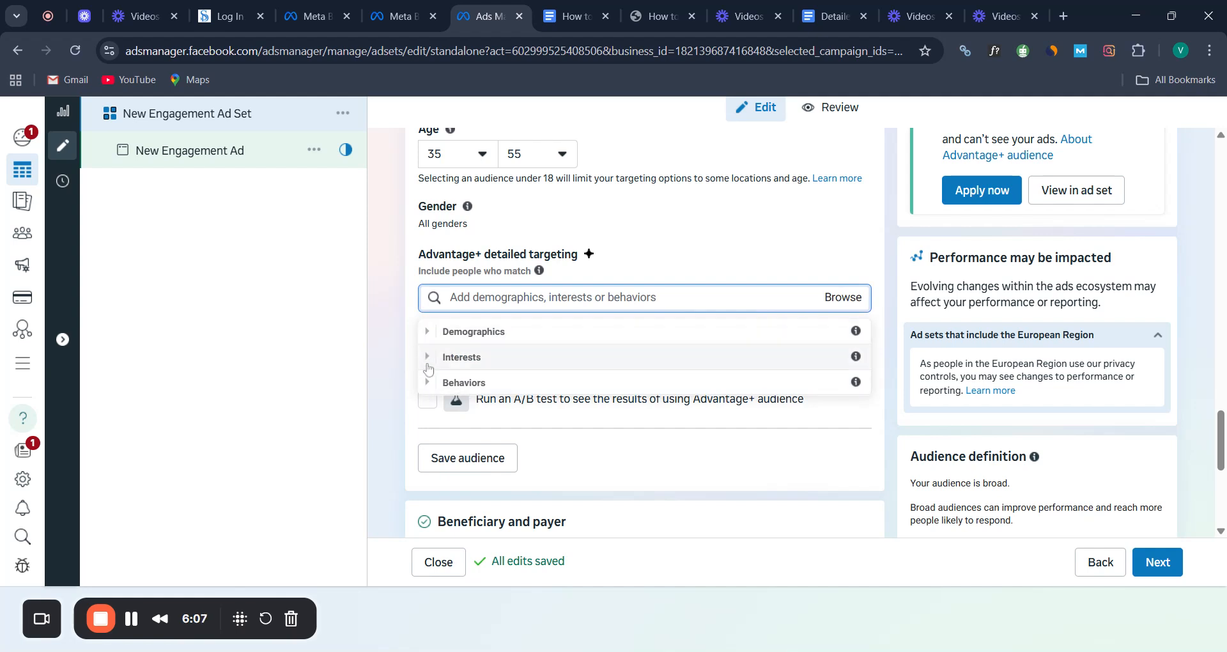
{"action": "left_click", "coordinate": [426, 384]}
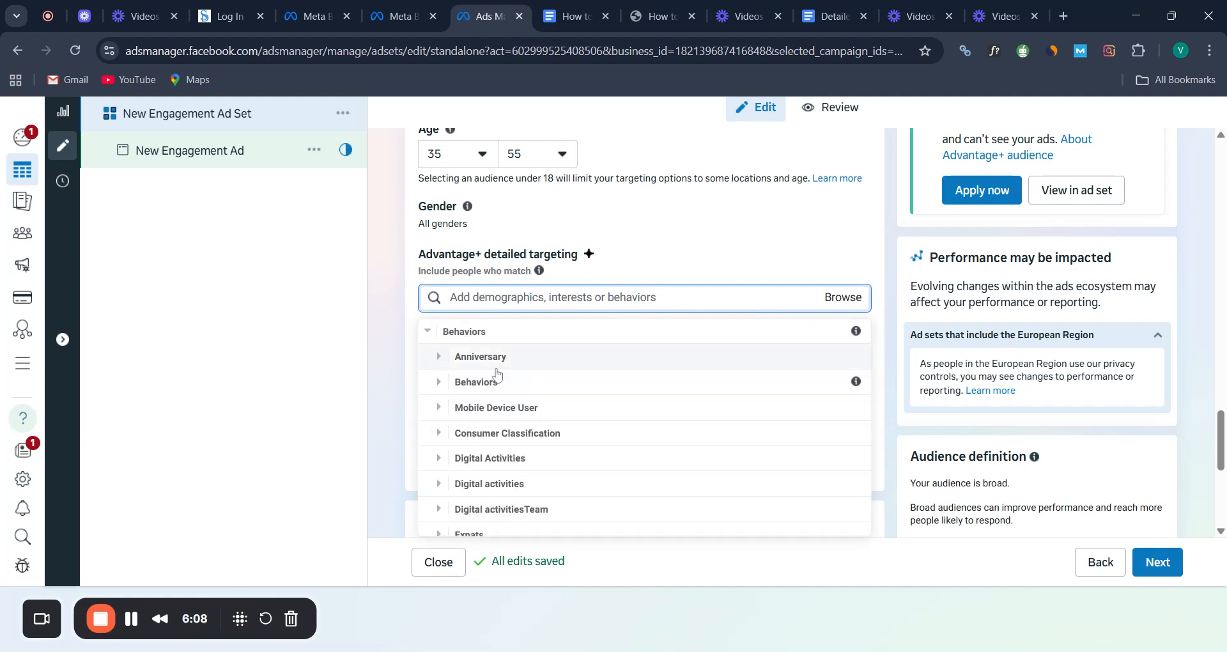
{"action": "scroll", "coordinate": [493, 374], "scroll_direction": "down", "scroll_amount": 3}
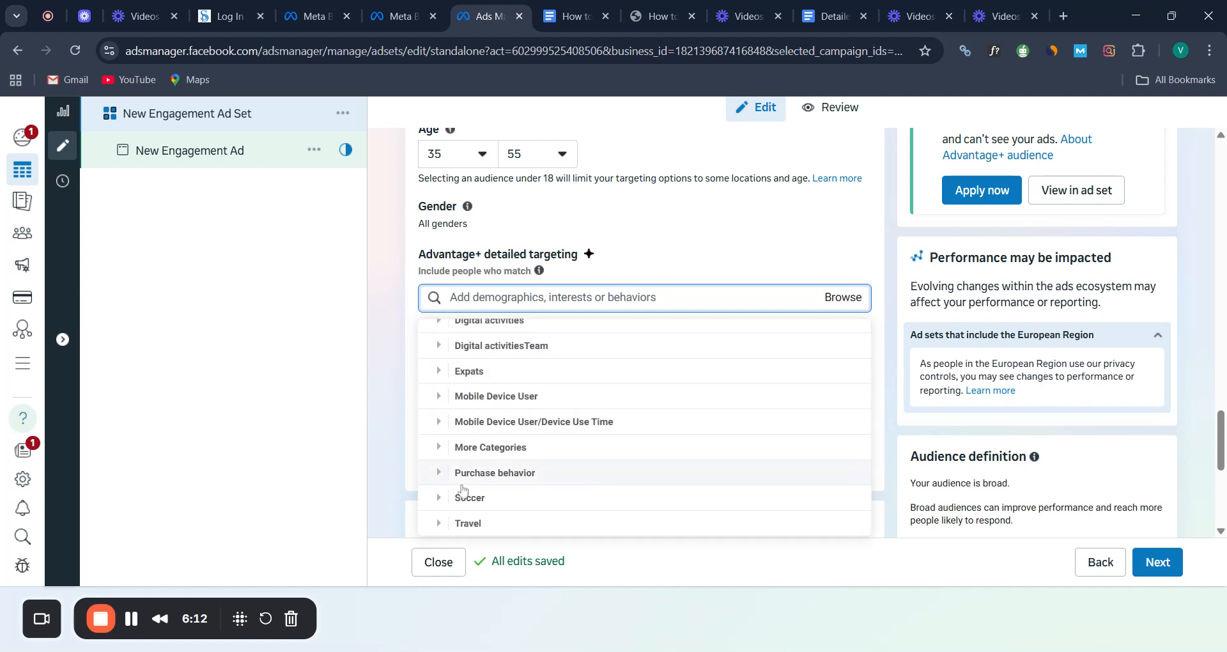
{"action": "left_click", "coordinate": [440, 472]}
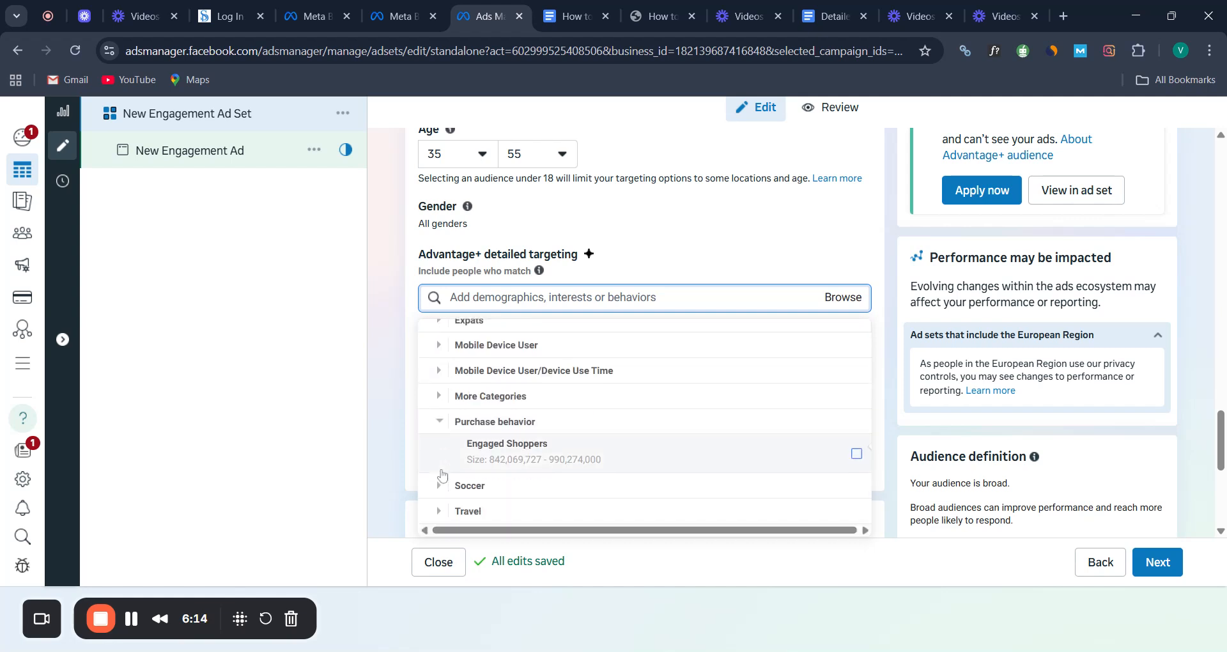
{"action": "mouse_move", "coordinate": [500, 455]}
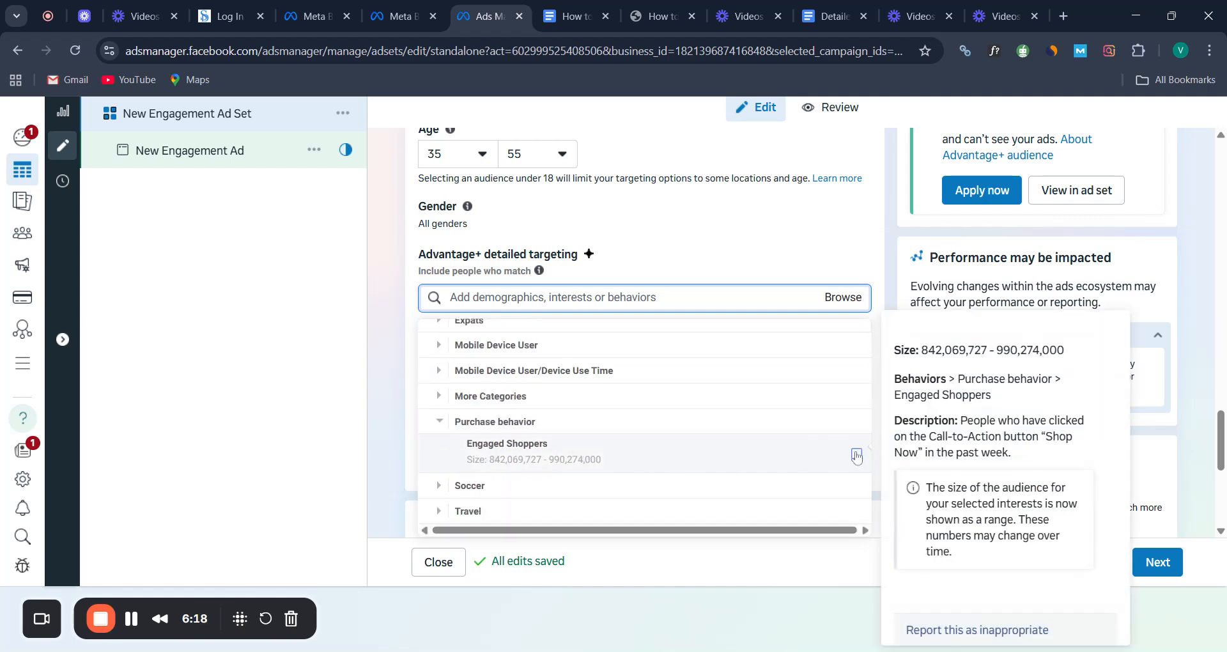
{"action": "left_click", "coordinate": [857, 455]}
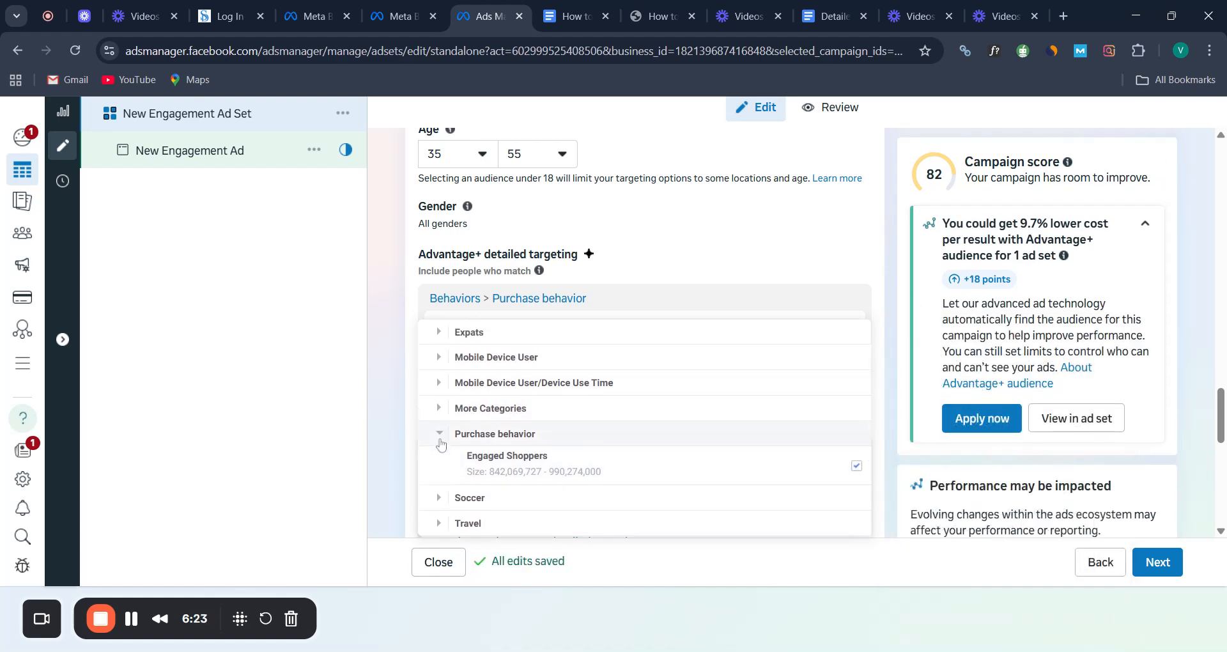
Examine the Interests and Demographics categories available for the ad set's detailed targeting
{"action": "scroll", "coordinate": [441, 441], "scroll_direction": "up", "scroll_amount": 3}
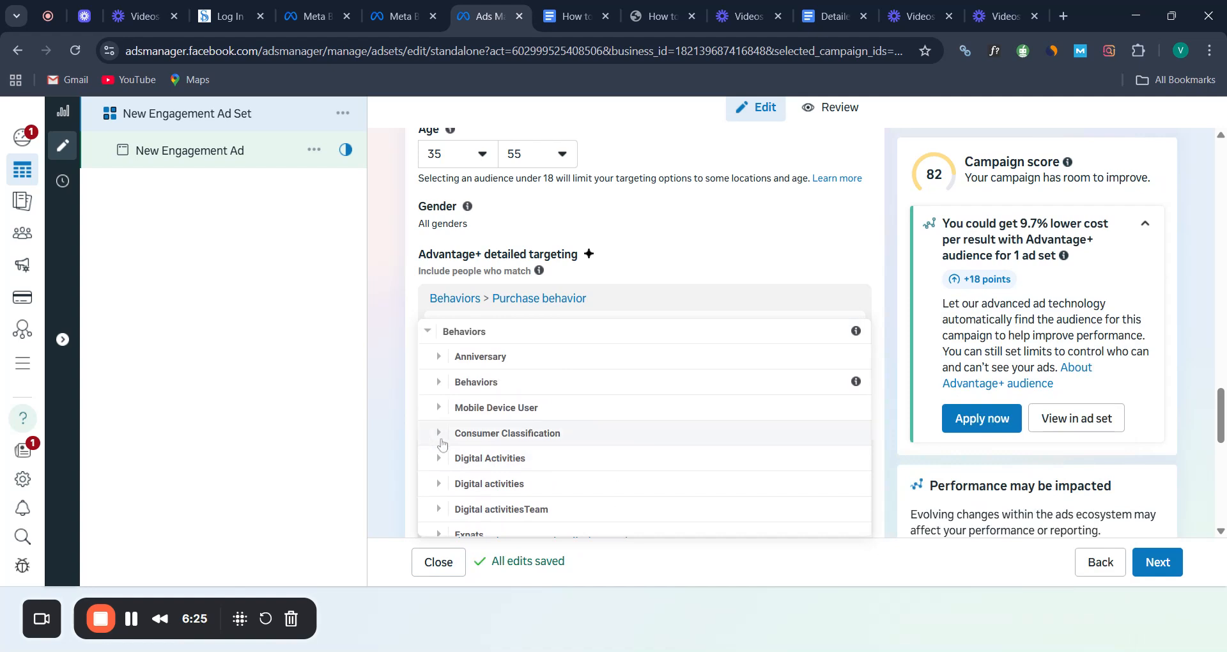
{"action": "scroll", "coordinate": [441, 441], "scroll_direction": "up", "scroll_amount": 1}
{"action": "left_click", "coordinate": [427, 358]}
{"action": "scroll", "coordinate": [601, 384], "scroll_direction": "down", "scroll_amount": 1}
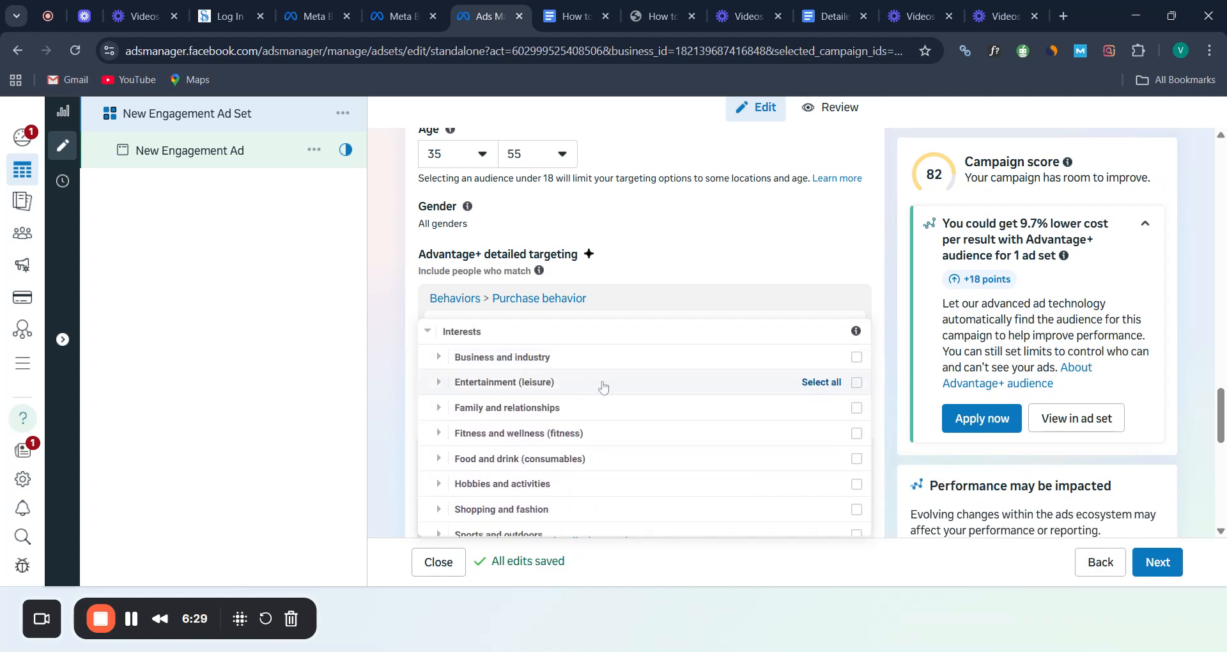
{"action": "scroll", "coordinate": [601, 377], "scroll_direction": "down", "scroll_amount": 2}
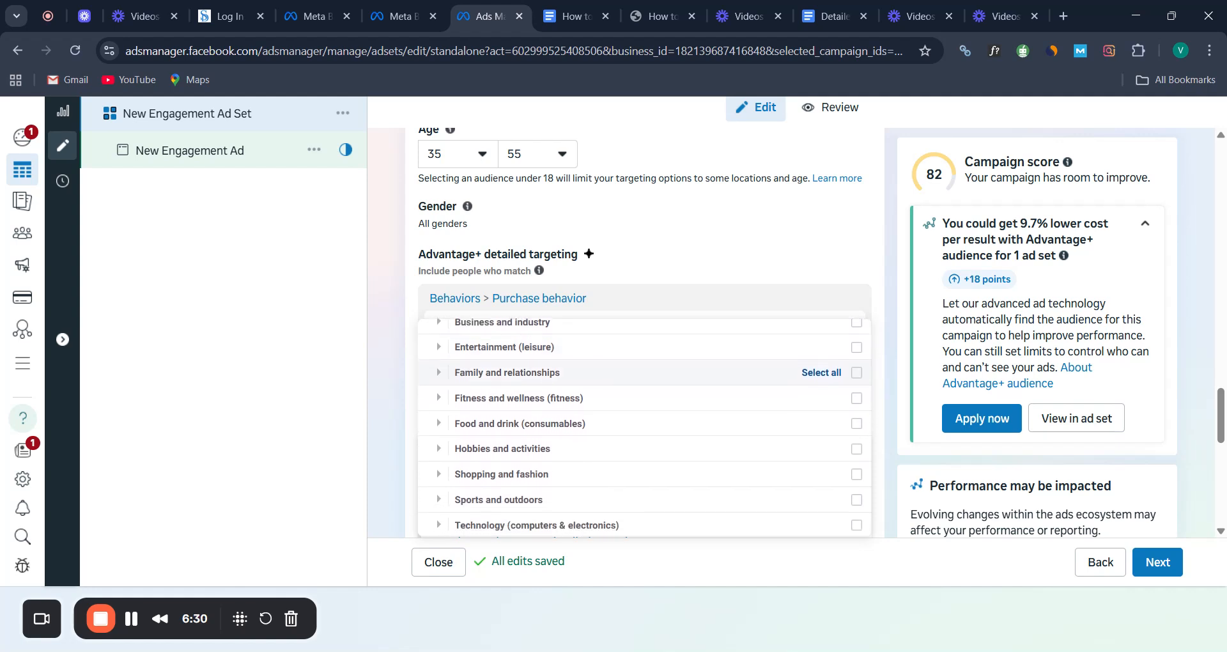
{"action": "scroll", "coordinate": [601, 380], "scroll_direction": "up", "scroll_amount": 3}
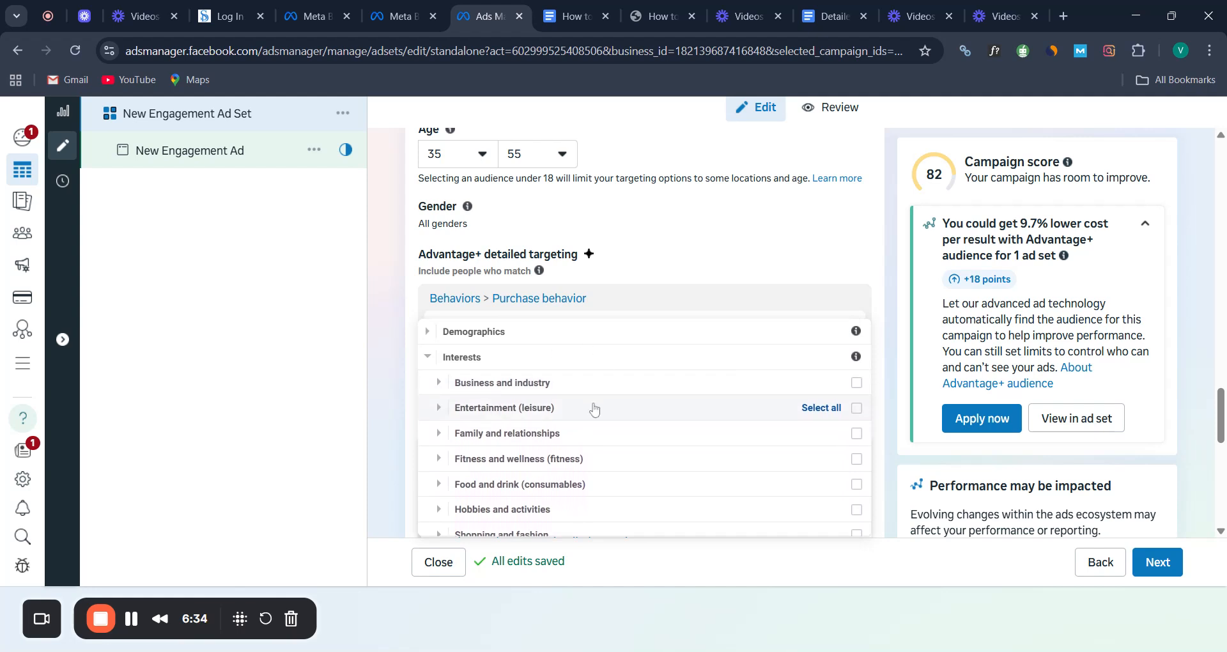
{"action": "left_click", "coordinate": [429, 332]}
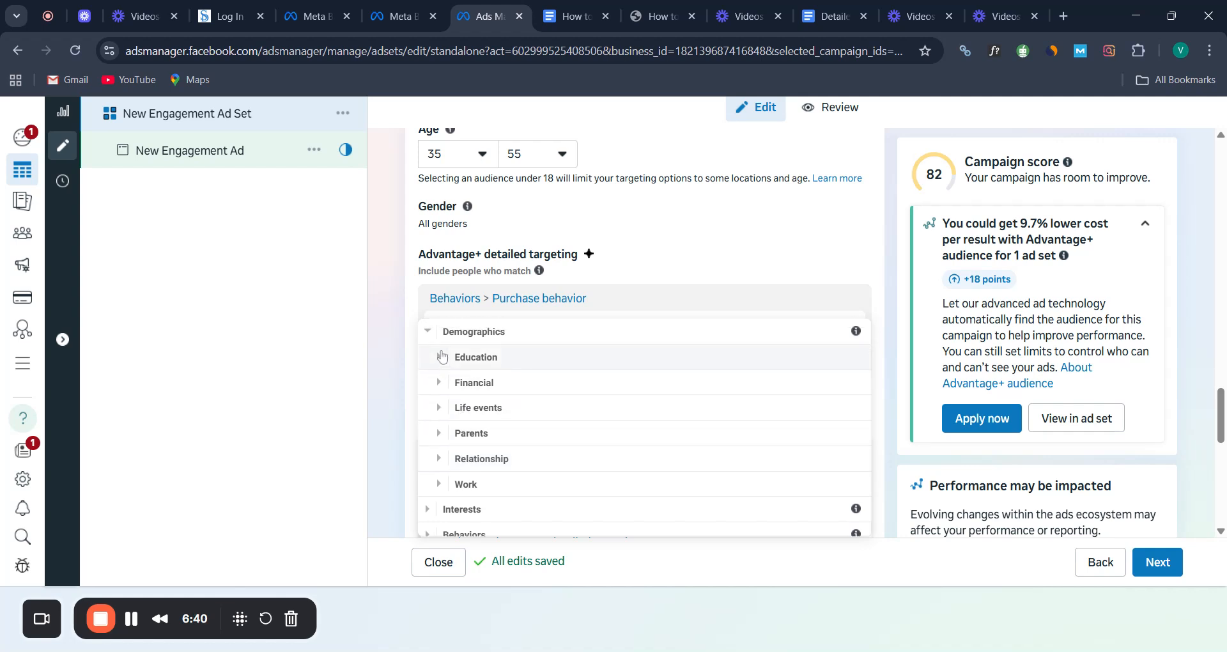
{"action": "left_click", "coordinate": [428, 332]}
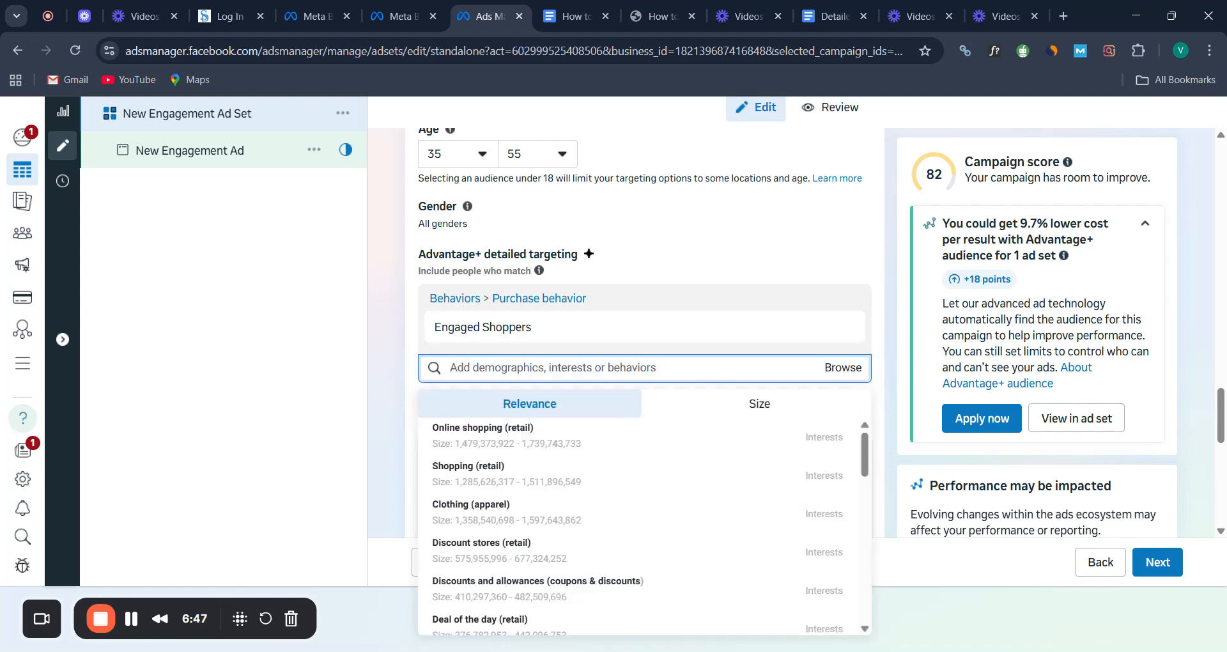
Find "dentist" in the detailed targeting options and add the job title Dentist
{"action": "type", "text": "den"}
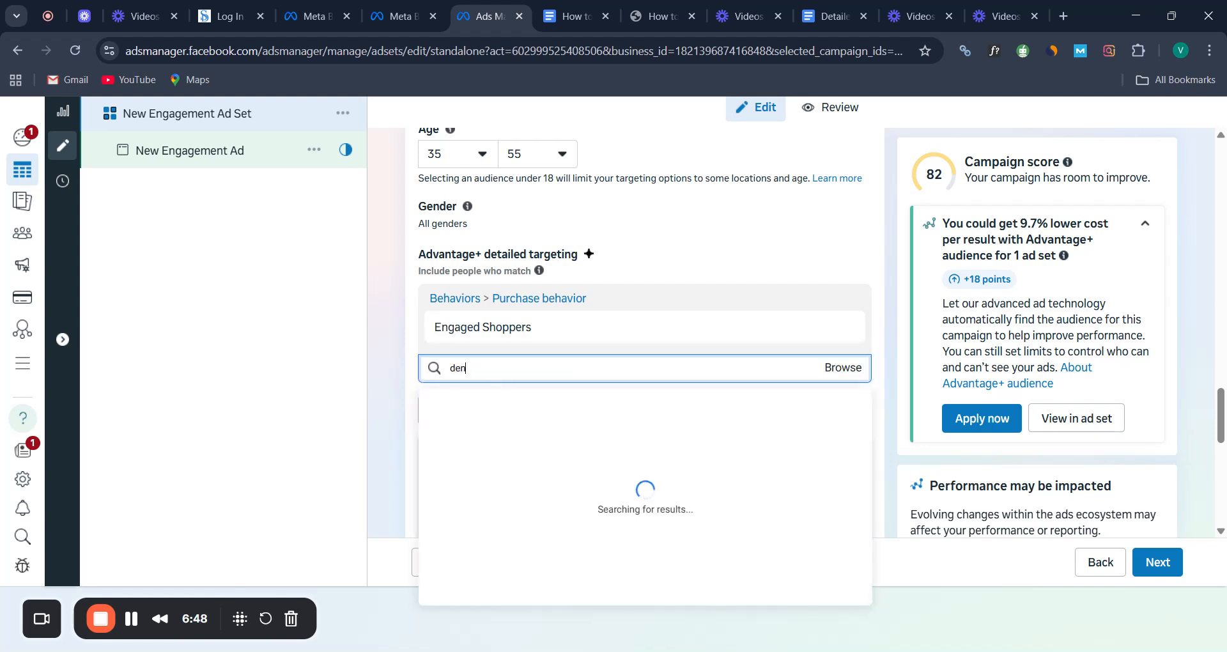
{"action": "type", "text": "tist"}
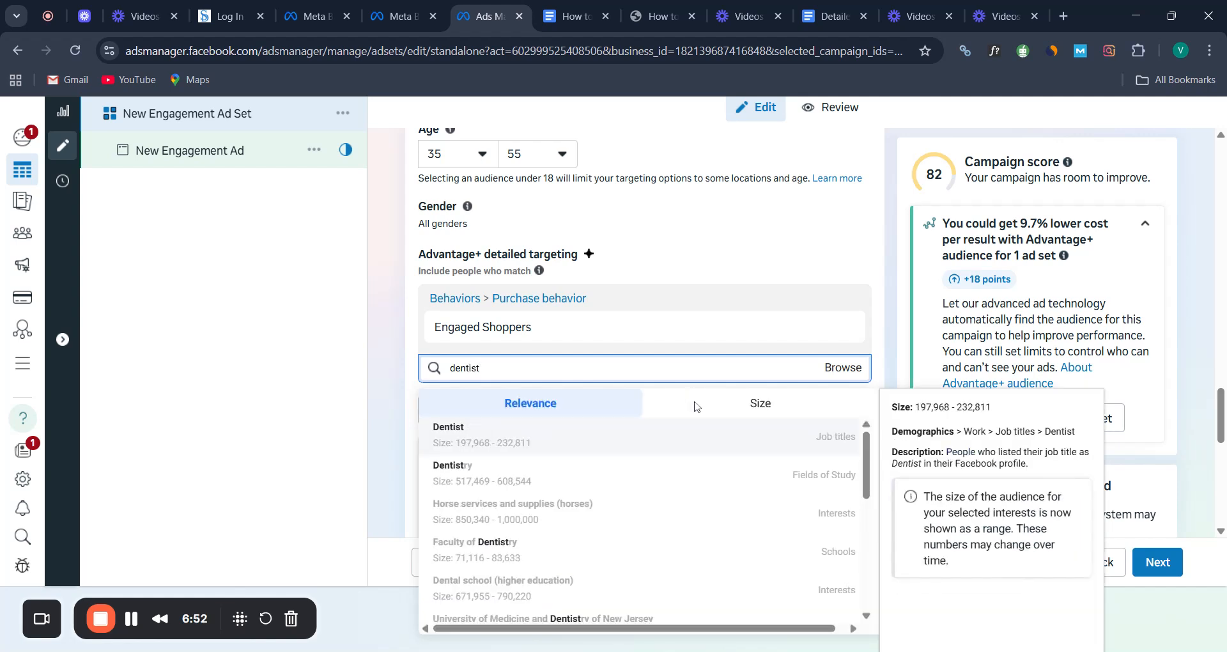
{"action": "left_click", "coordinate": [765, 443]}
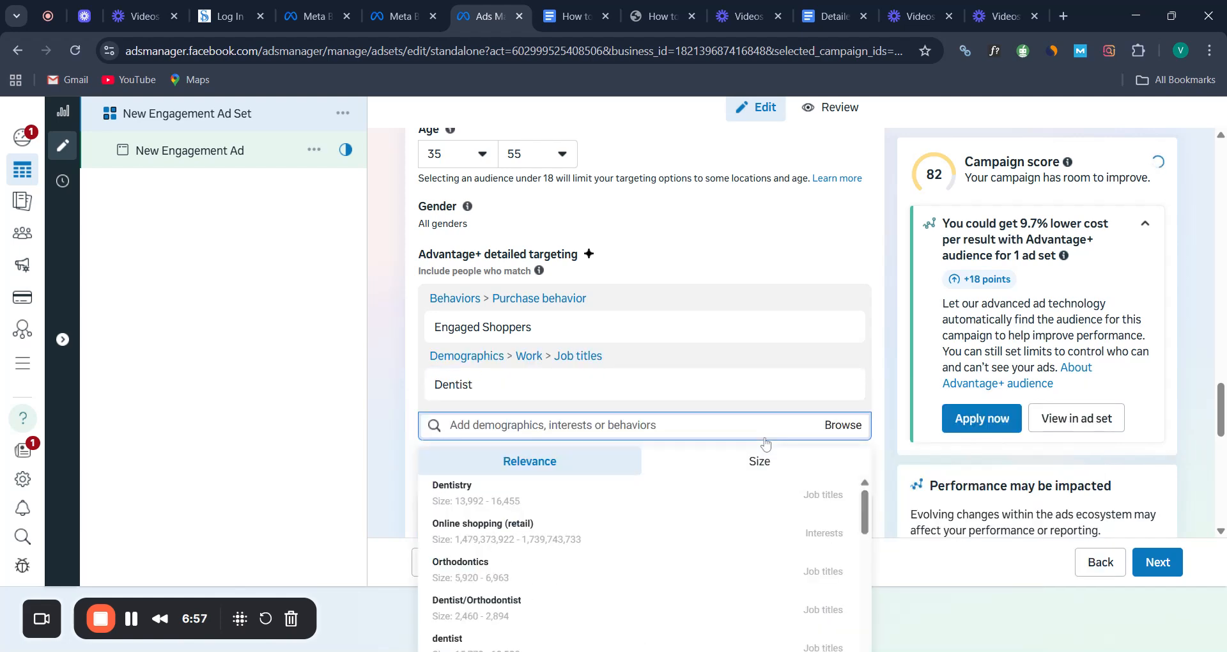
Search the detailed targeting options for "business" and look through the suggestions
{"action": "type", "text": "bu"}
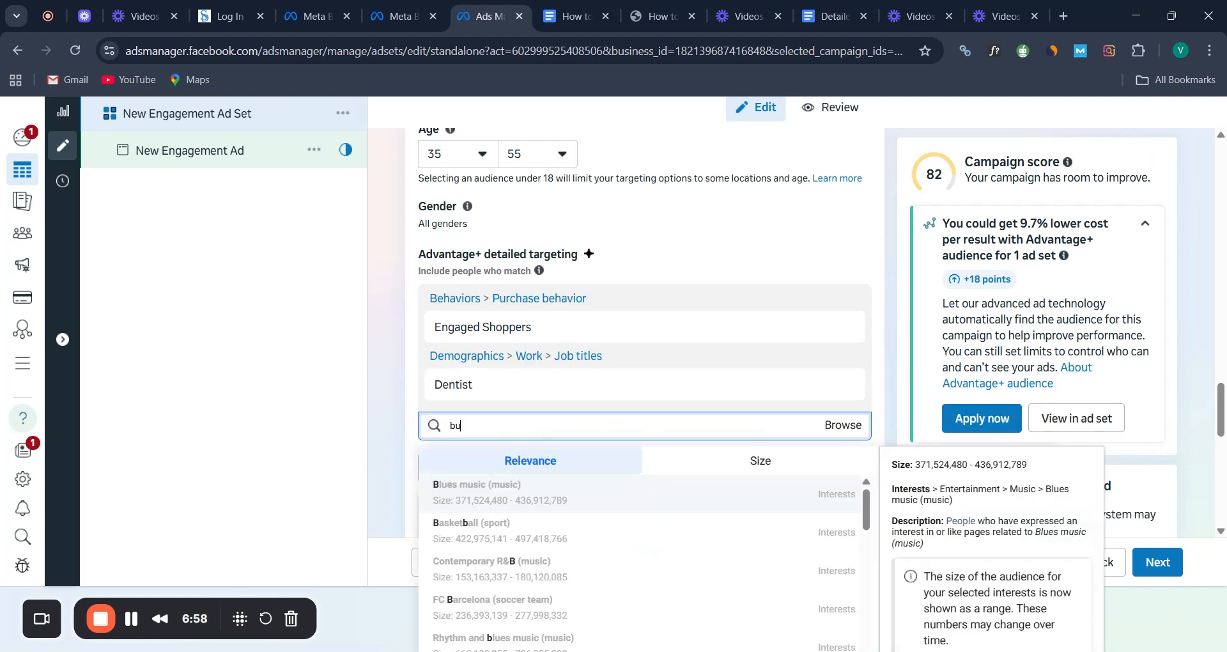
{"action": "type", "text": "siness"}
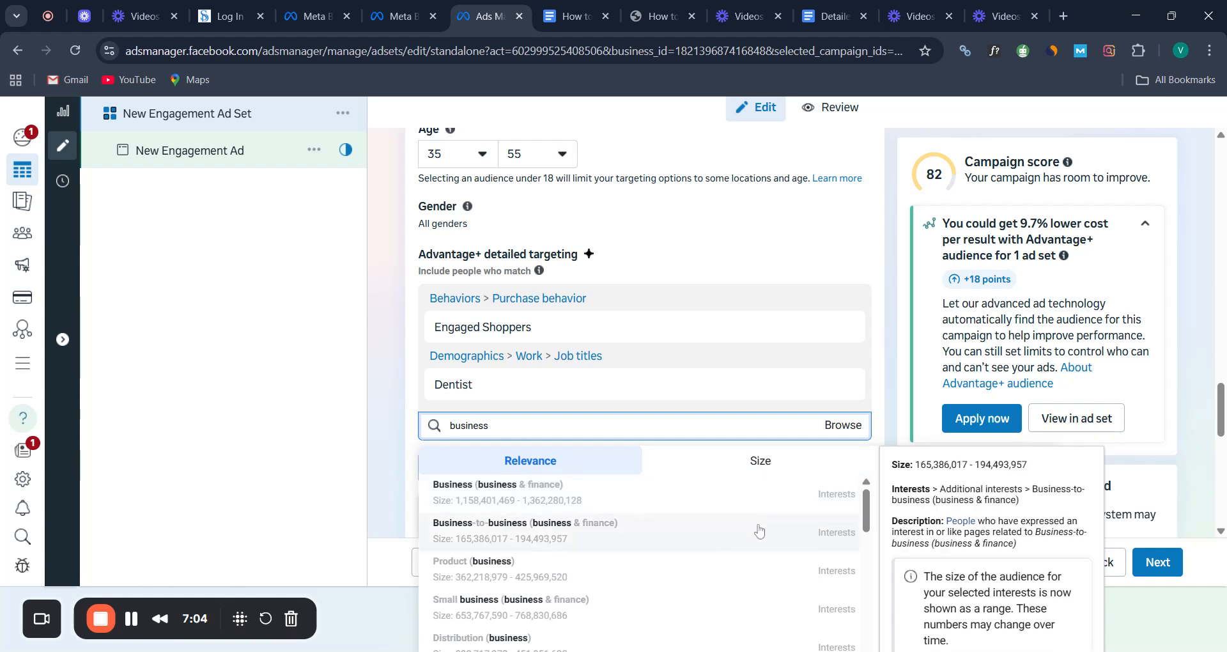
{"action": "scroll", "coordinate": [759, 531], "scroll_direction": "down", "scroll_amount": 2}
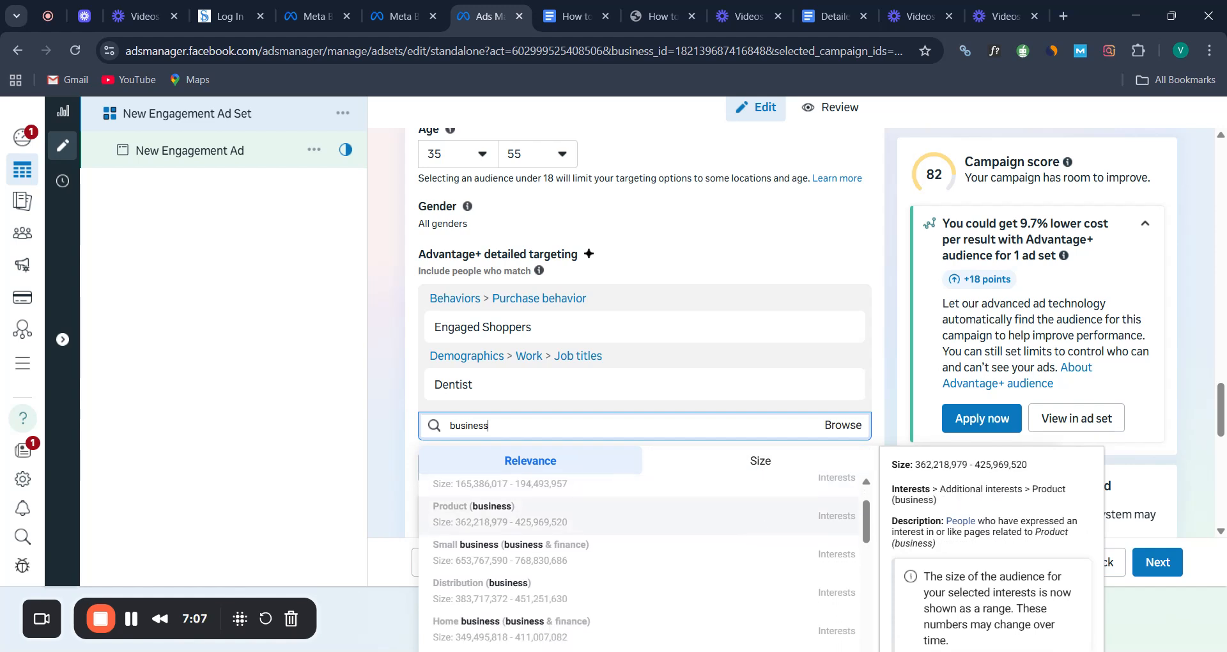
{"action": "scroll", "coordinate": [759, 531], "scroll_direction": "down", "scroll_amount": 2}
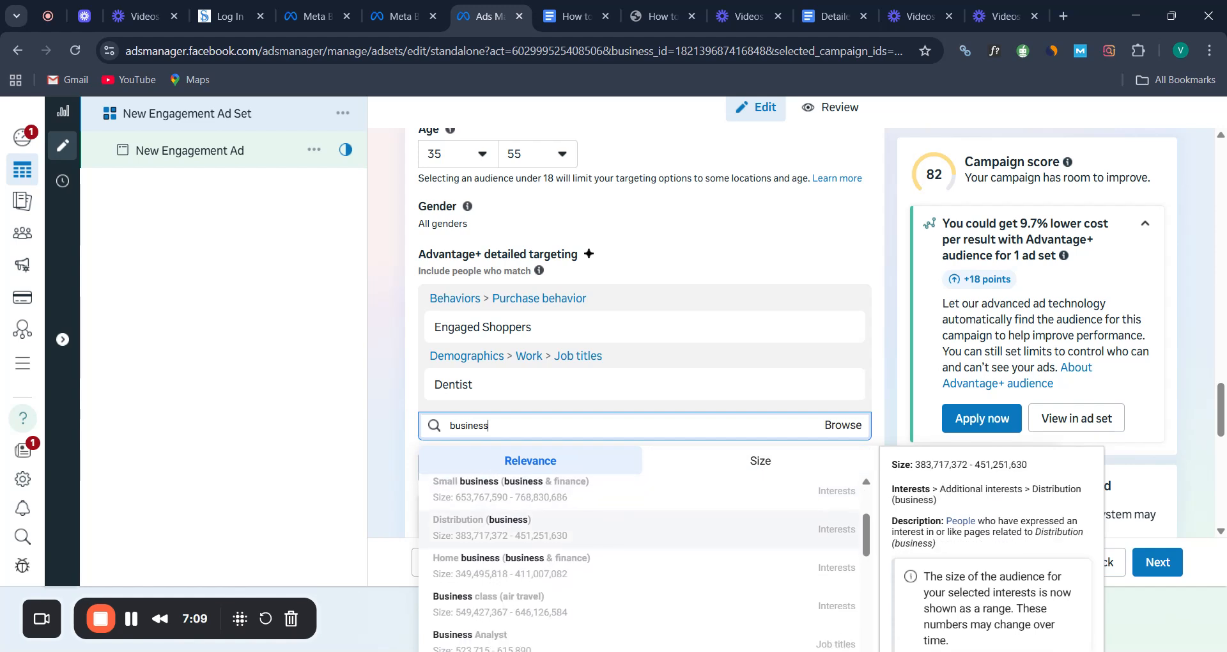
{"action": "scroll", "coordinate": [759, 532], "scroll_direction": "down", "scroll_amount": 1}
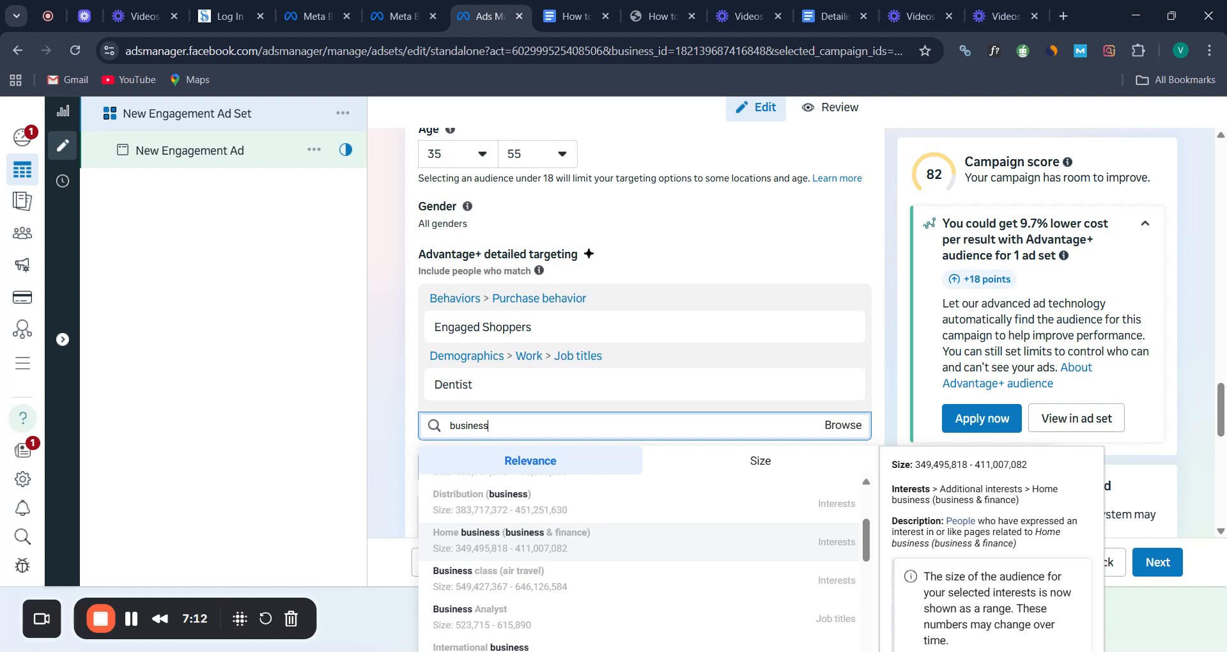
{"action": "scroll", "coordinate": [645, 562], "scroll_direction": "down", "scroll_amount": 1}
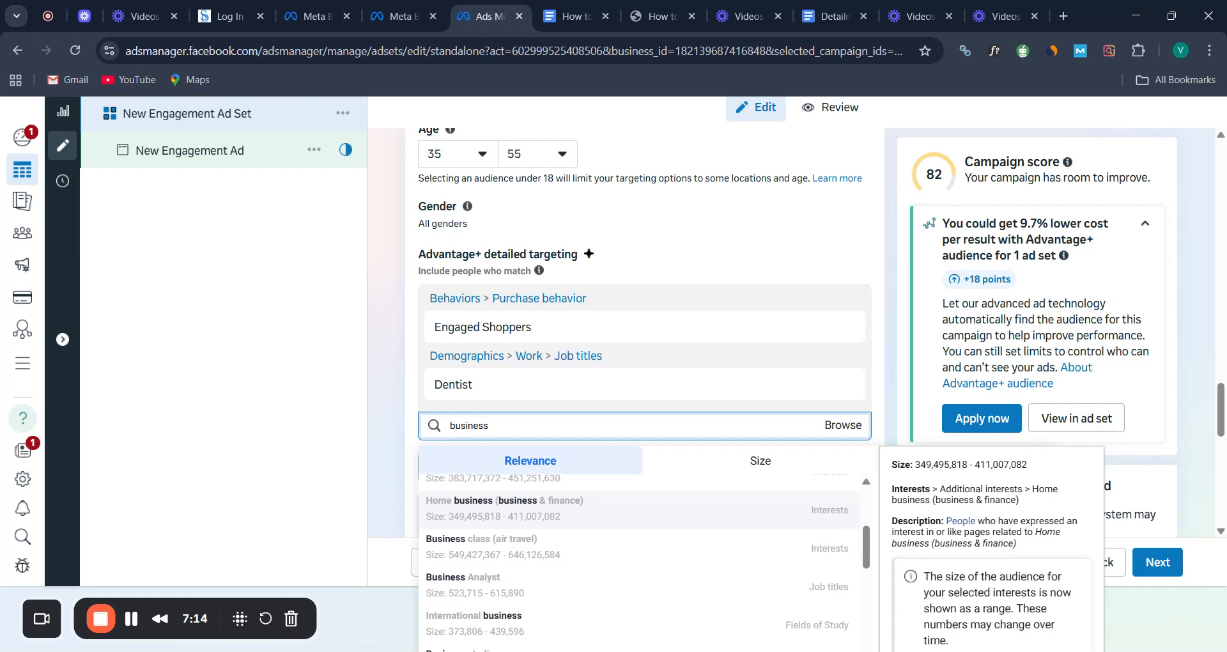
Switch to the Detailed targeting document in Google Docs and copy "Small business owners" from the Behaviors line
{"action": "left_click", "coordinate": [829, 17]}
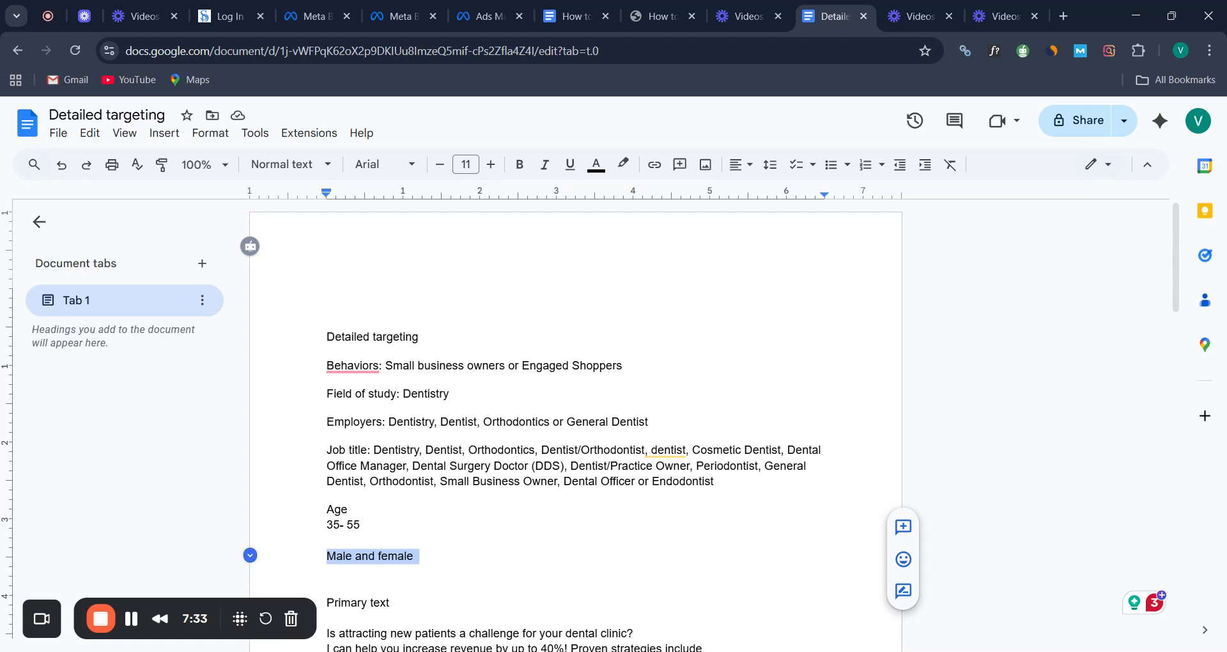
{"action": "left_click_drag", "start_coordinate": [383, 367], "coordinate": [506, 367]}
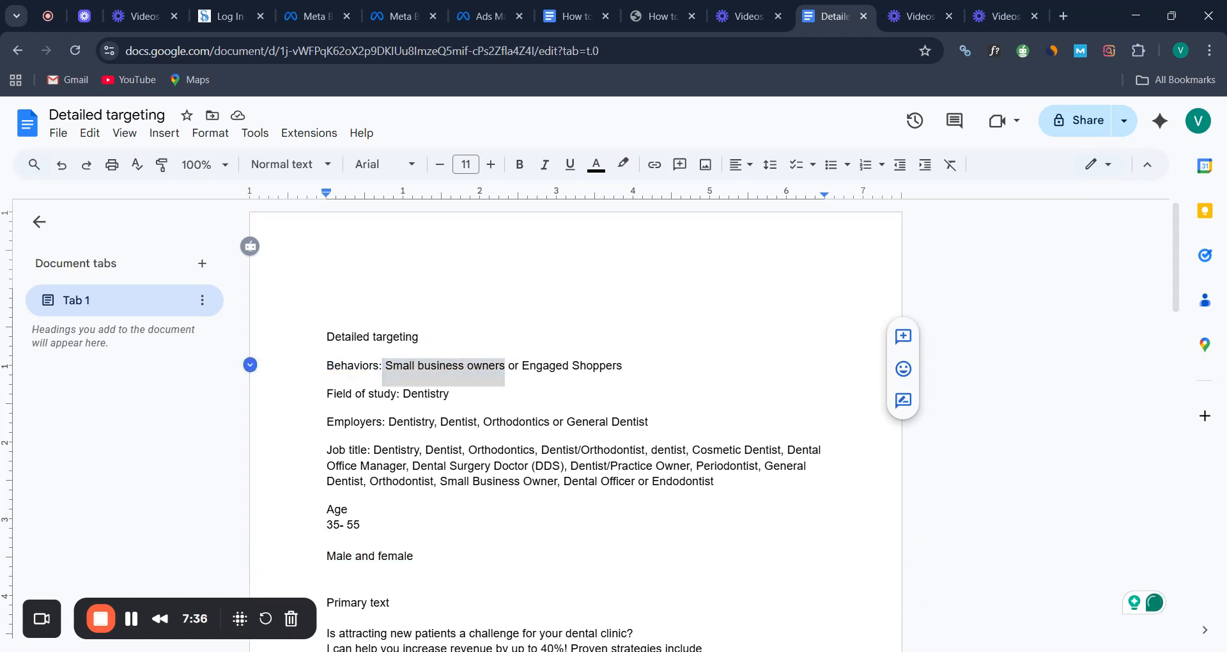
{"action": "right_click", "coordinate": [490, 367]}
{"action": "left_click", "coordinate": [535, 275]}
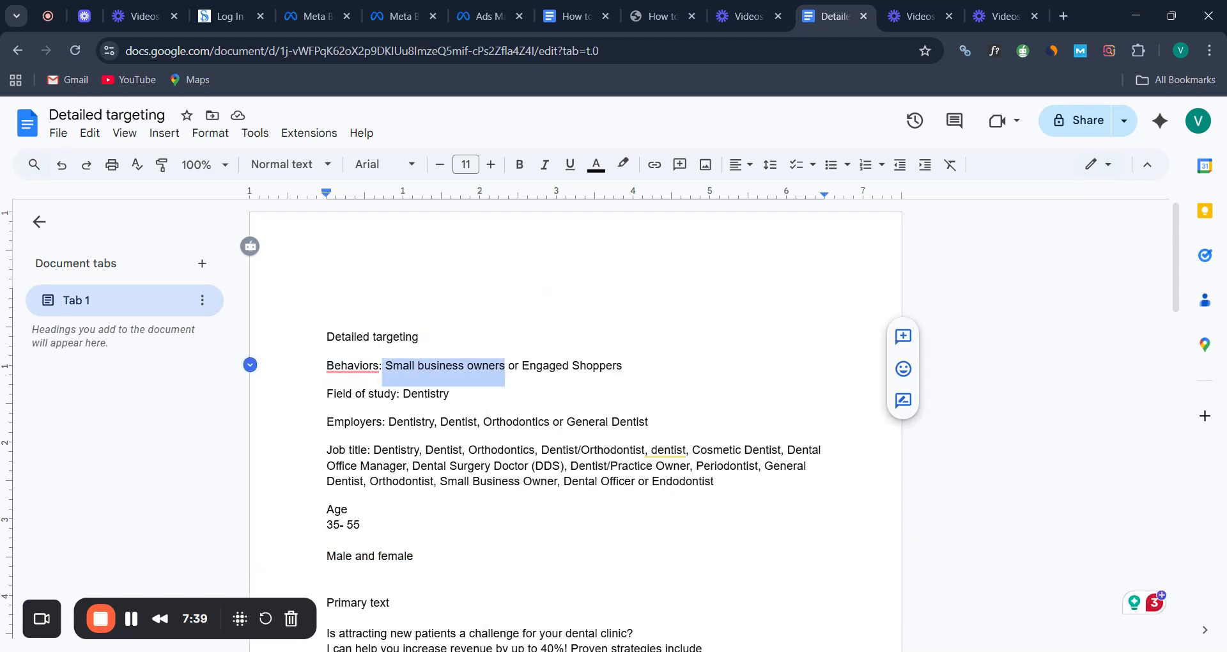
Copy "Dentist" and "Orthodontics" one after the other from the document's Employers line
{"action": "left_click_drag", "start_coordinate": [385, 422], "coordinate": [477, 428]}
{"action": "left_click", "coordinate": [435, 422]}
{"action": "right_click", "coordinate": [465, 427]}
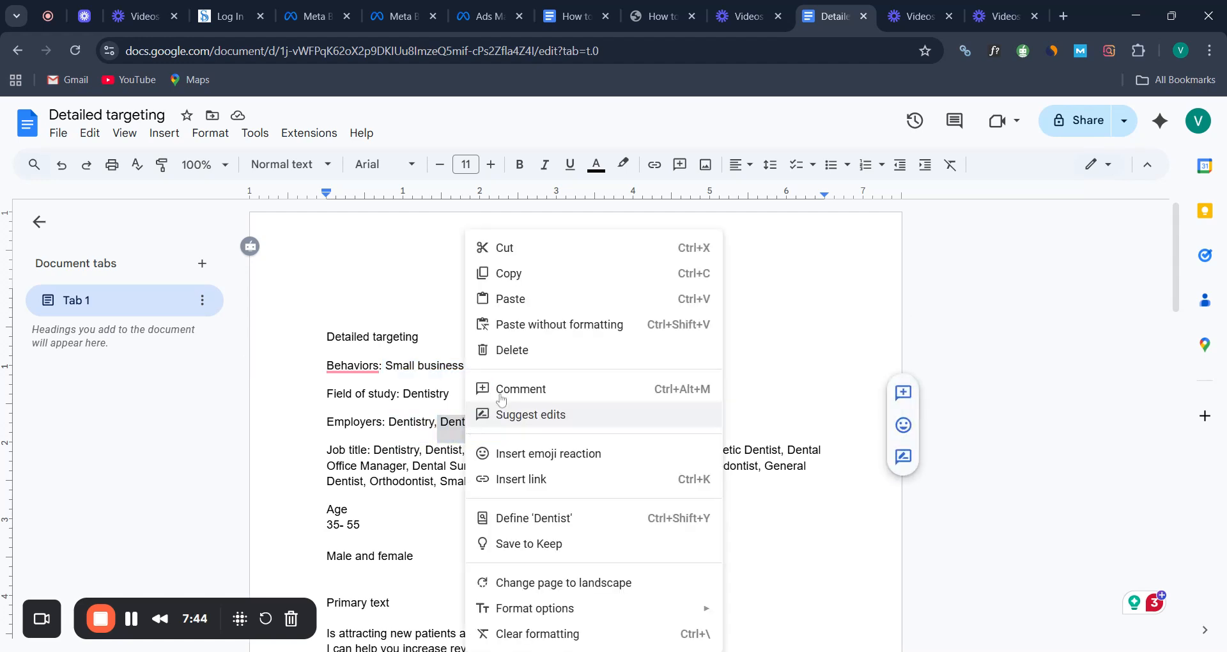
{"action": "left_click", "coordinate": [508, 275]}
{"action": "left_click_drag", "start_coordinate": [480, 427], "coordinate": [550, 427]}
{"action": "right_click", "coordinate": [546, 427]}
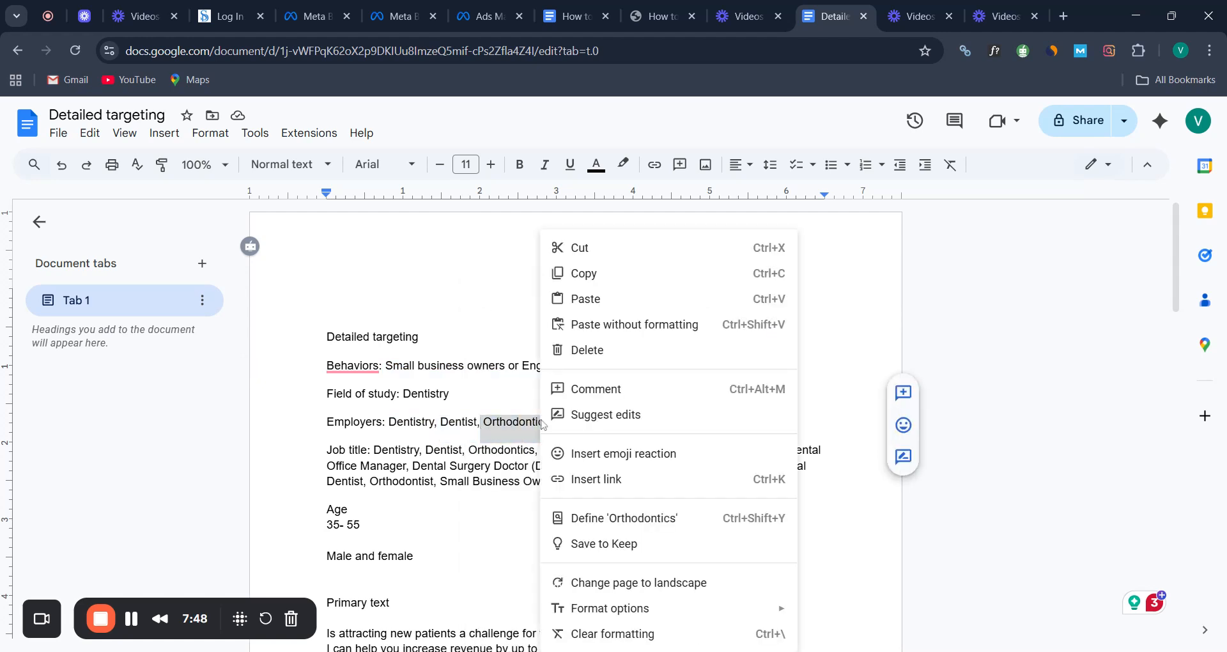
{"action": "left_click", "coordinate": [575, 273]}
Copy "General Dentist" from the end of the document's Employers line
{"action": "left_click_drag", "start_coordinate": [566, 426], "coordinate": [452, 396]}
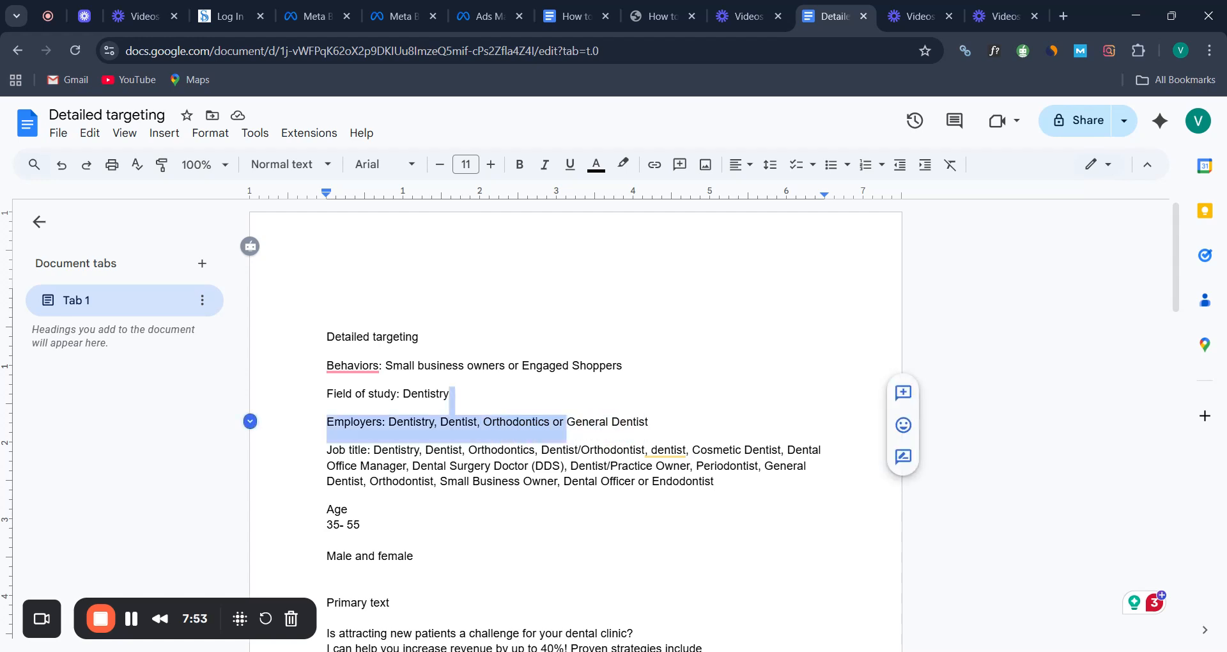
{"action": "left_click", "coordinate": [647, 421]}
{"action": "left_click_drag", "start_coordinate": [647, 422], "coordinate": [567, 421]}
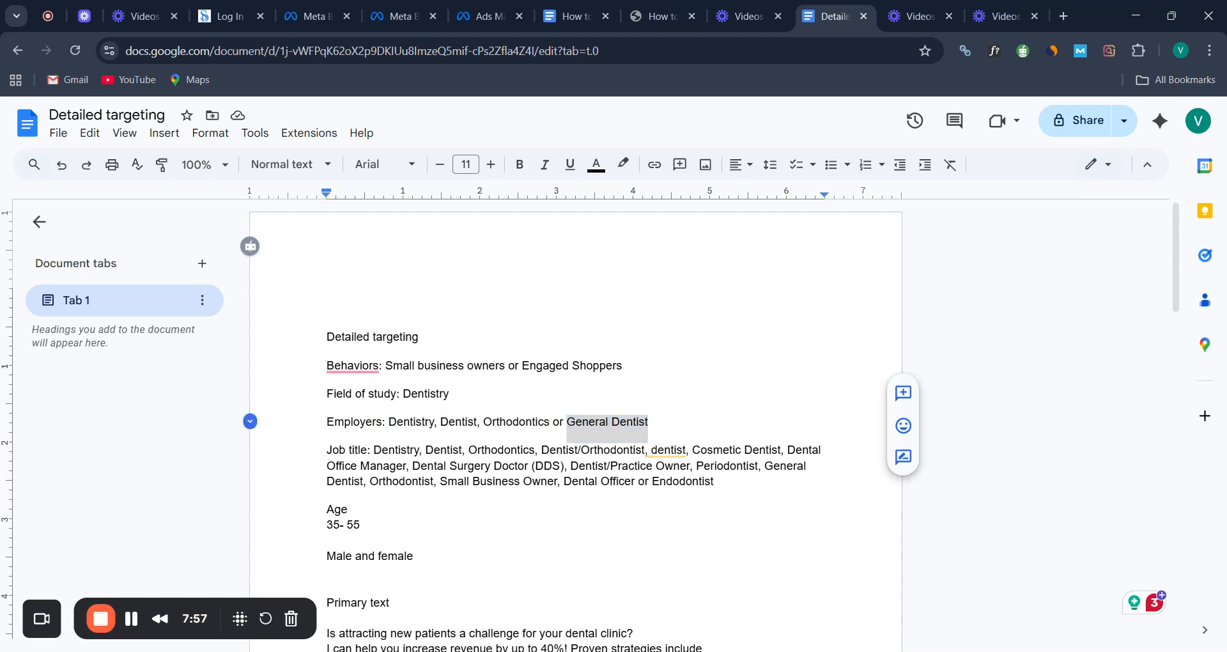
{"action": "right_click", "coordinate": [579, 427]}
{"action": "left_click", "coordinate": [625, 275]}
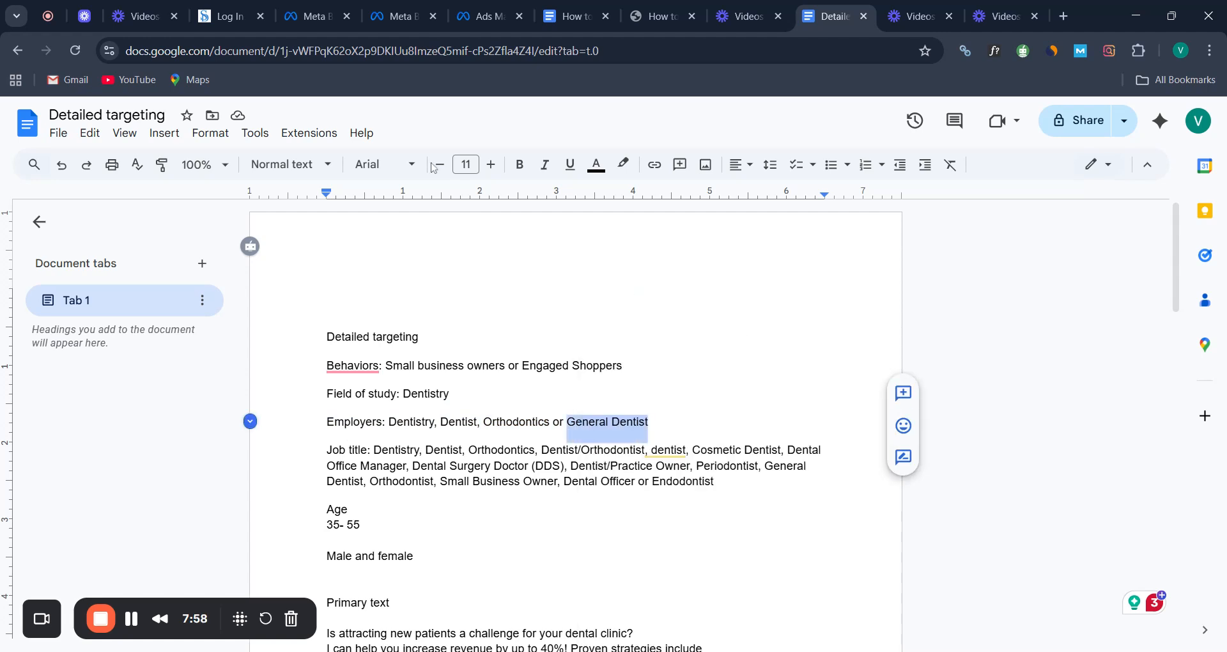
Return to Ads Manager, replace the "business" search with the copied "General Dentist" and add that job title to detailed targeting
{"action": "left_click", "coordinate": [393, 16]}
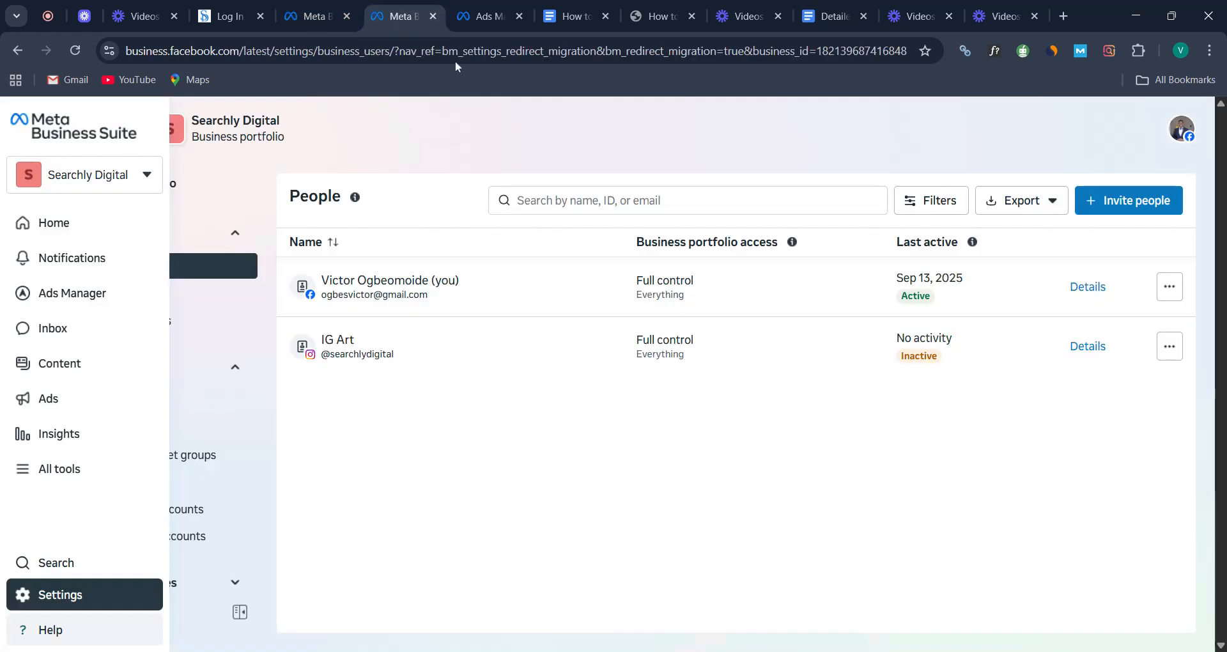
{"action": "left_click", "coordinate": [483, 18]}
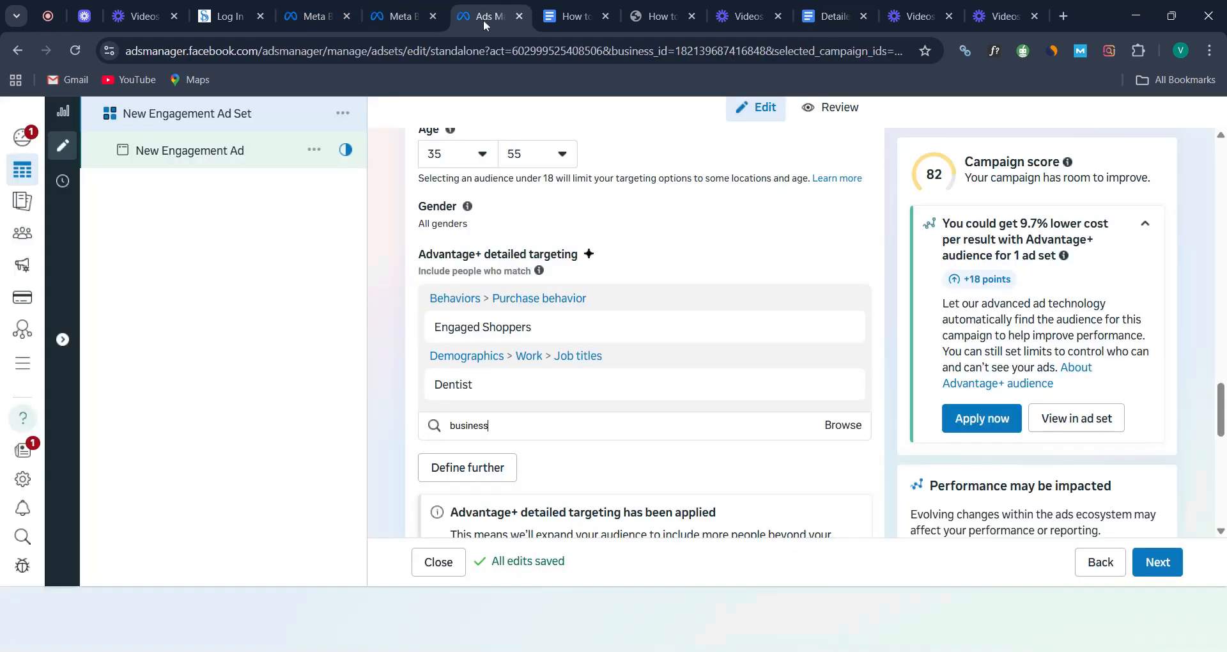
{"action": "left_click_drag", "start_coordinate": [489, 426], "coordinate": [449, 432]}
{"action": "key", "text": "BackSpace"}
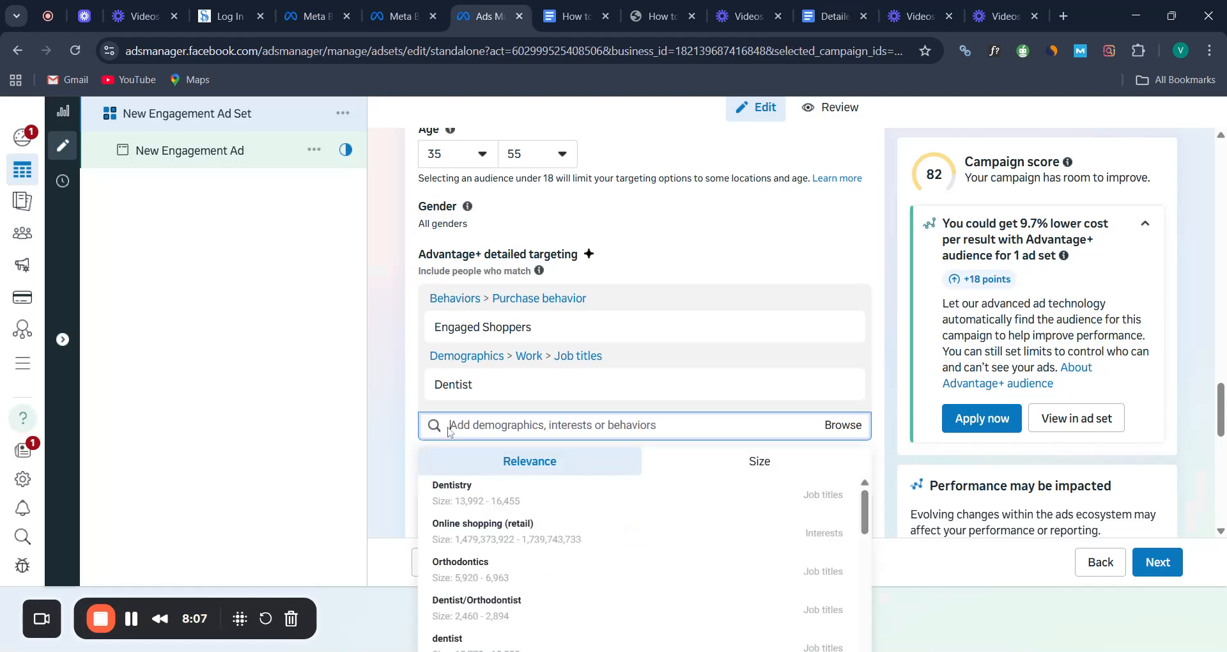
{"action": "key", "text": "ctrl+v"}
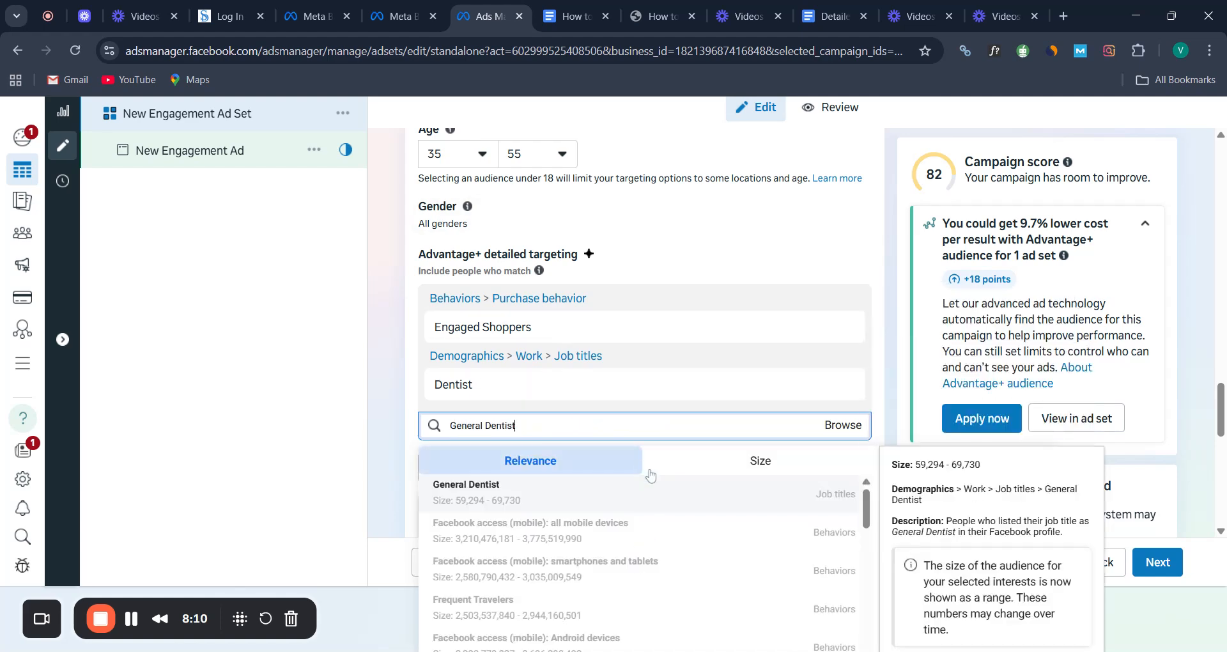
{"action": "left_click", "coordinate": [739, 507]}
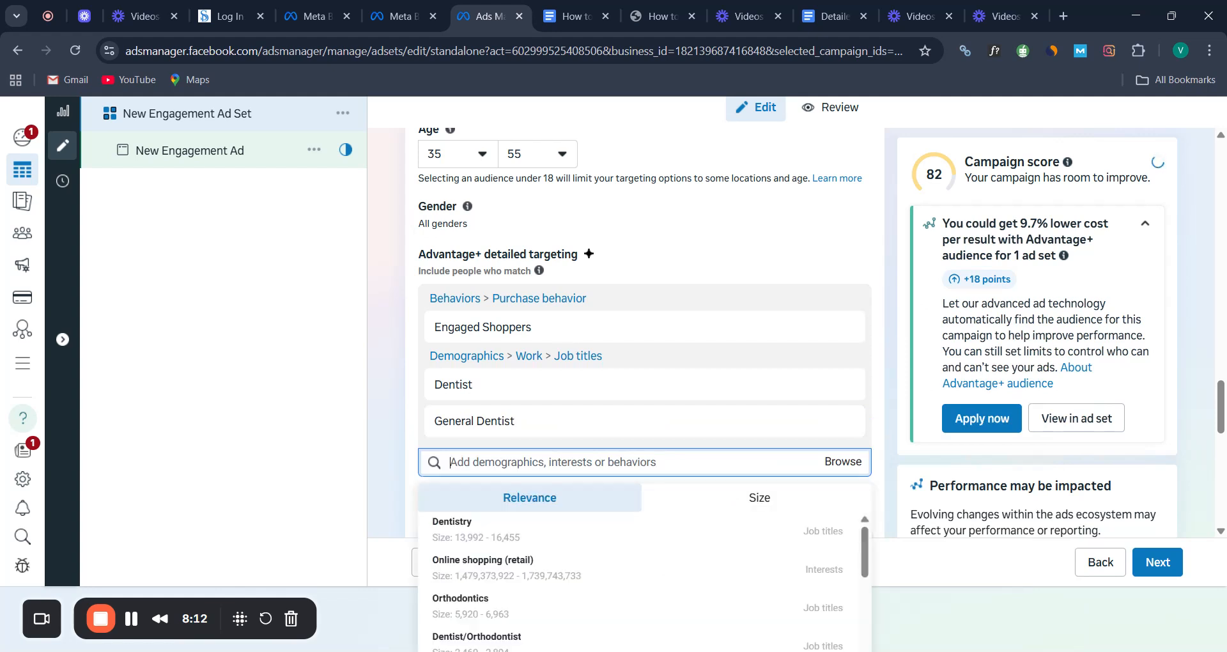
Add the Orthodontics field of study and the Small business owners behavior to the ad set's detailed targeting
{"action": "type", "text": "Orthodontics"}
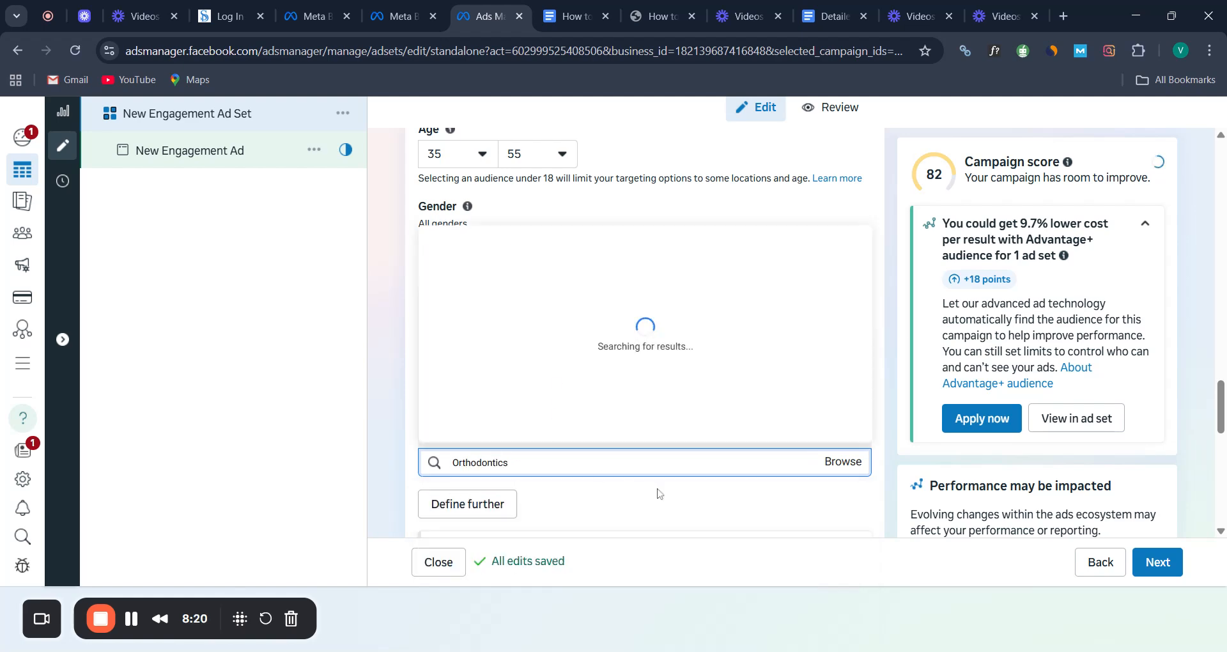
{"action": "scroll", "coordinate": [753, 310], "scroll_direction": "down", "scroll_amount": 1}
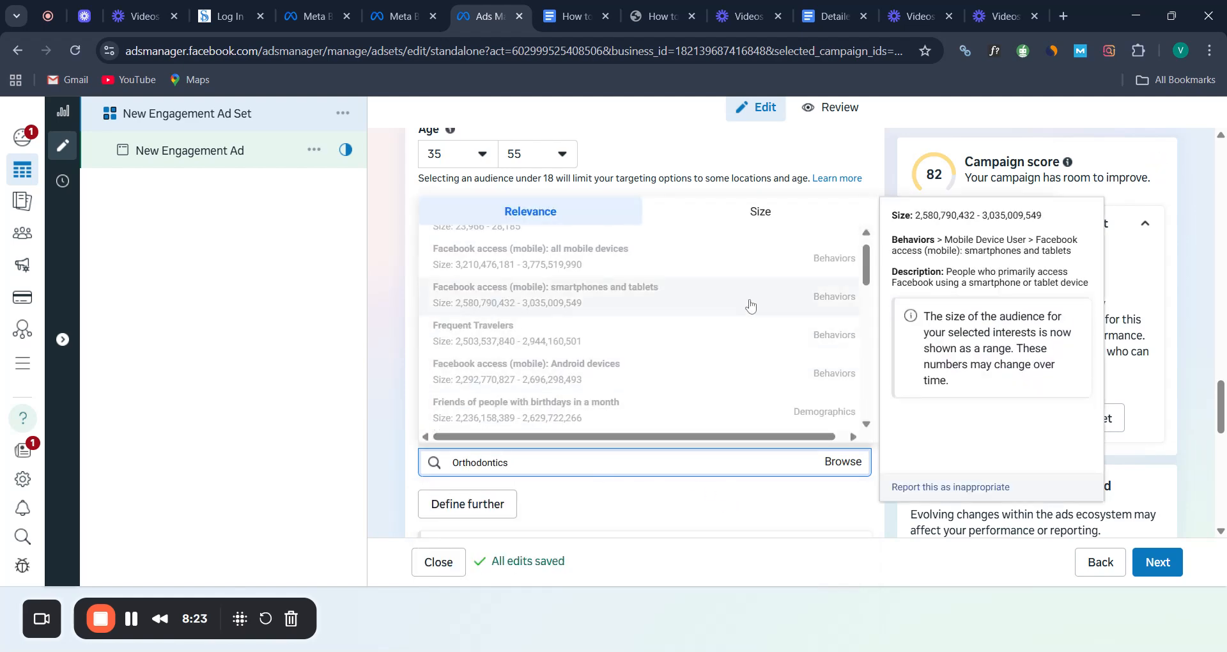
{"action": "scroll", "coordinate": [750, 306], "scroll_direction": "up", "scroll_amount": 1}
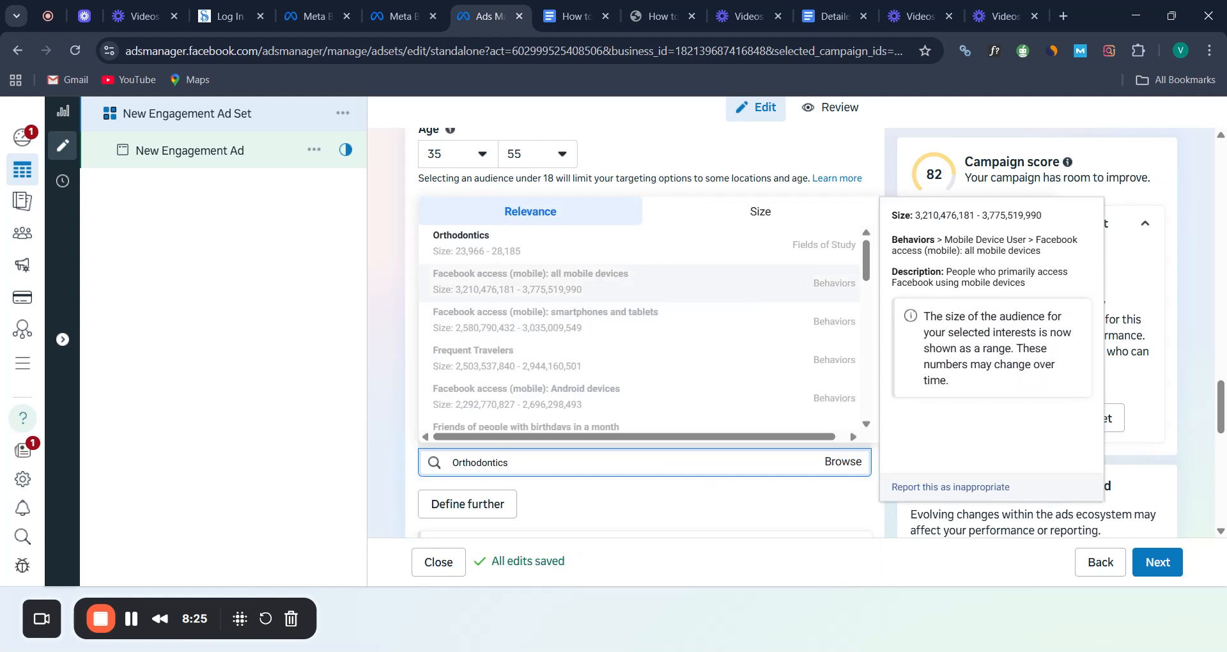
{"action": "scroll", "coordinate": [750, 265], "scroll_direction": "down", "scroll_amount": 1}
{"action": "scroll", "coordinate": [750, 265], "scroll_direction": "up", "scroll_amount": 1}
{"action": "left_click", "coordinate": [751, 264]}
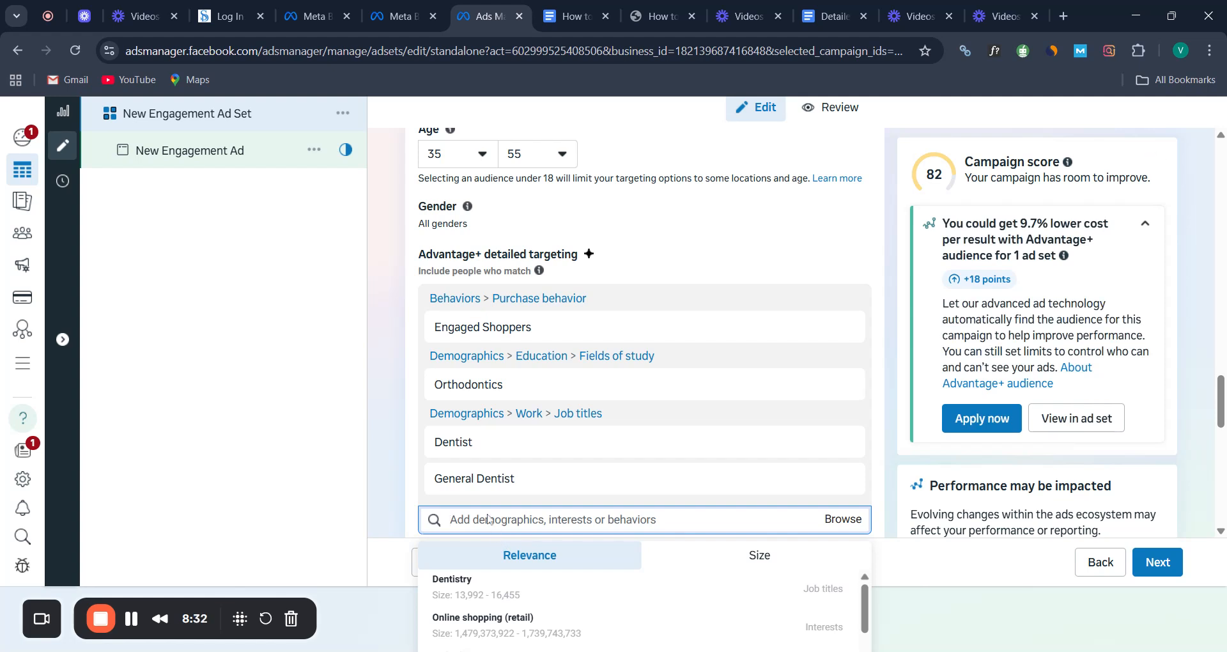
{"action": "type", "text": "Small business owners"}
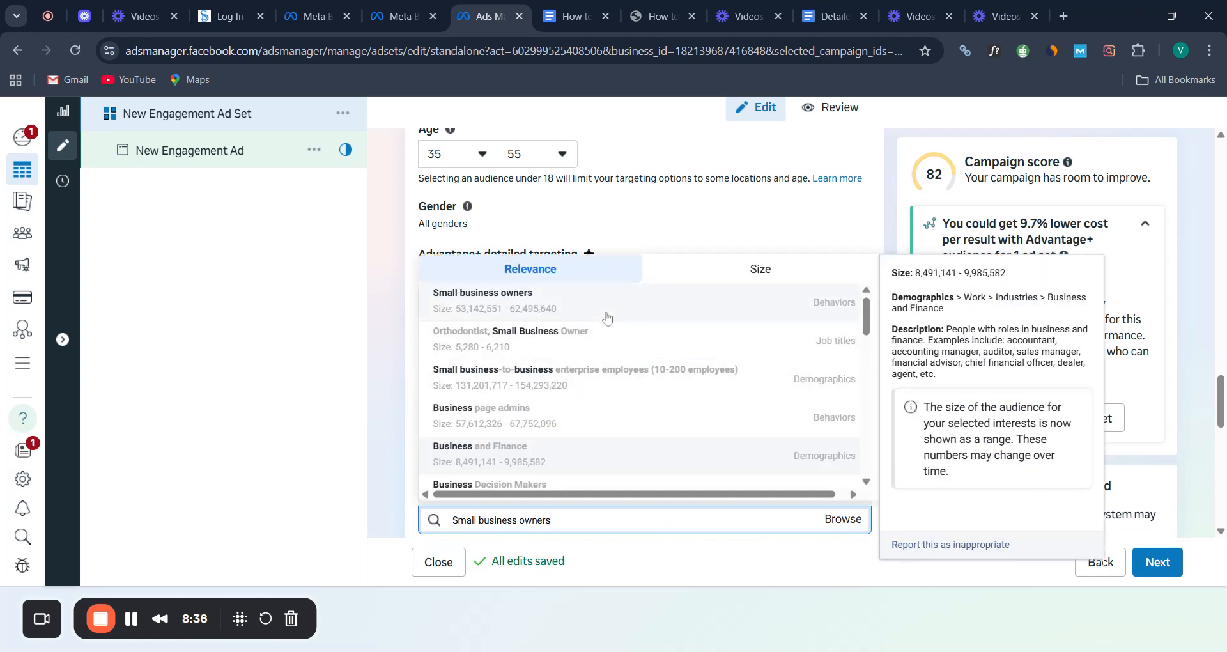
{"action": "left_click", "coordinate": [607, 317]}
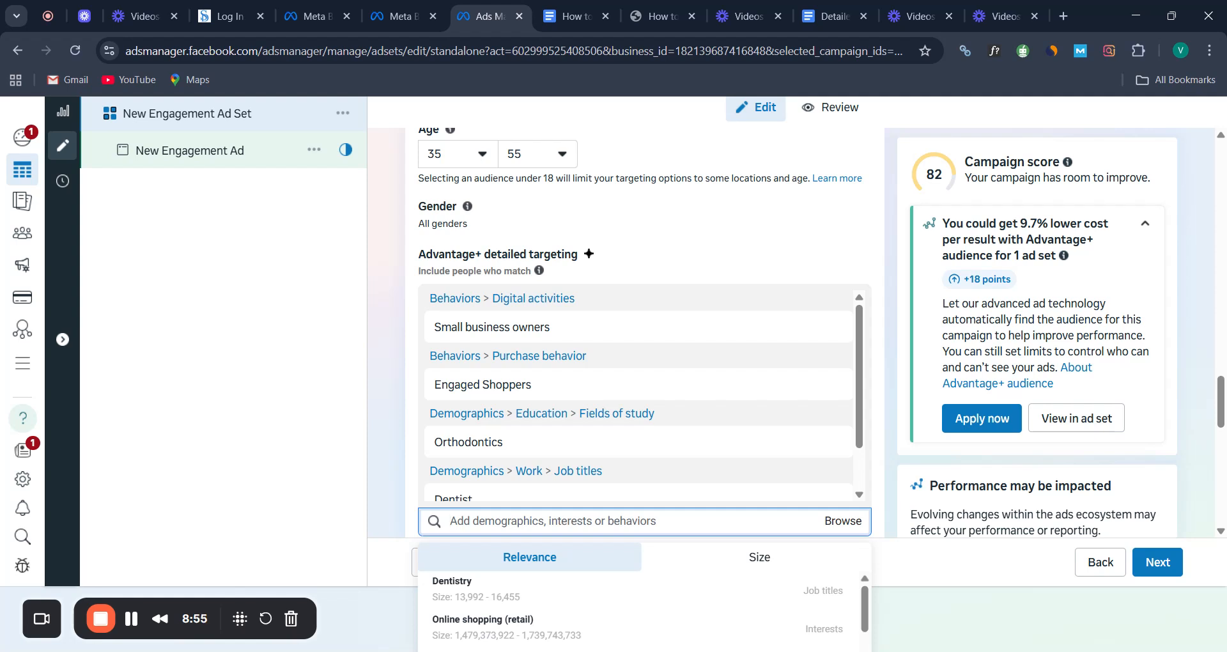
Search detailed targeting for "microsoft word" and look through the suggested audiences
{"action": "type", "text": "micr"}
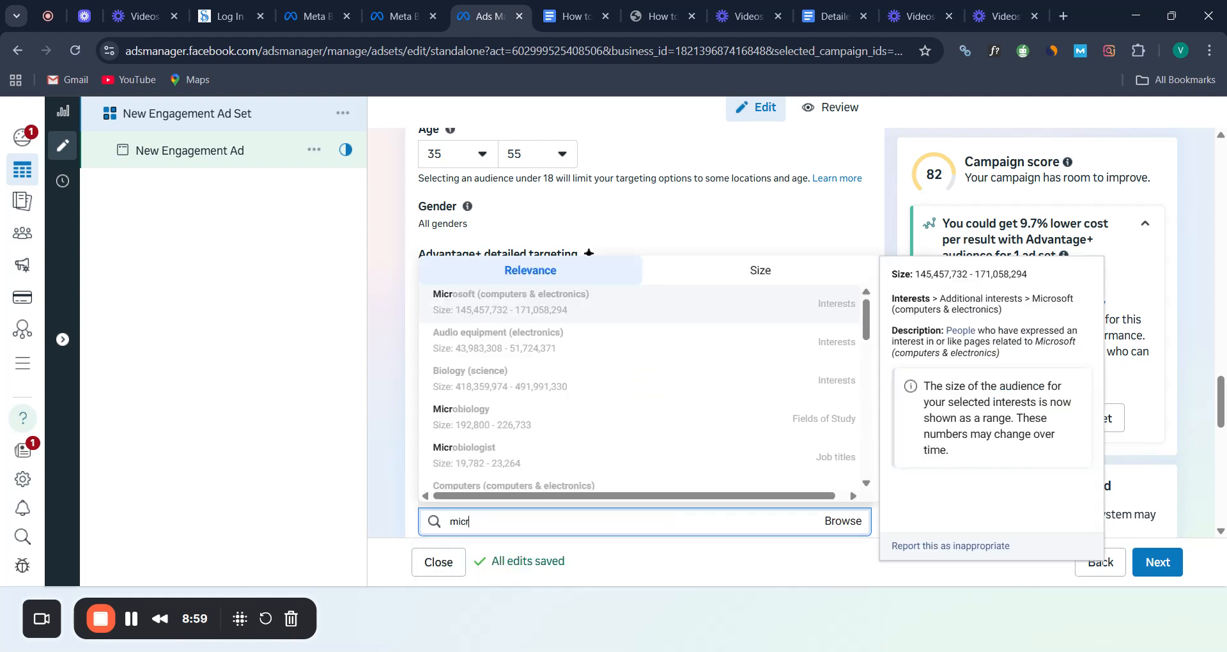
{"action": "type", "text": "soft sa"}
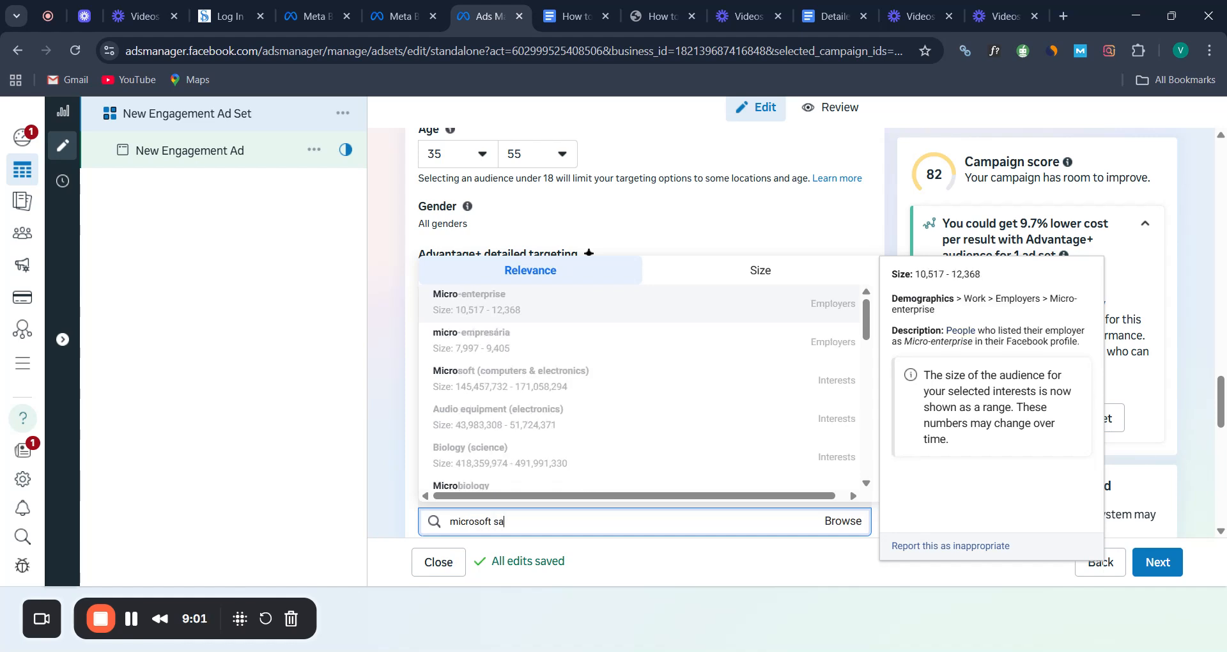
{"action": "key", "text": "BackSpace"}
{"action": "key", "text": "BackSpace"}
{"action": "type", "text": "word"}
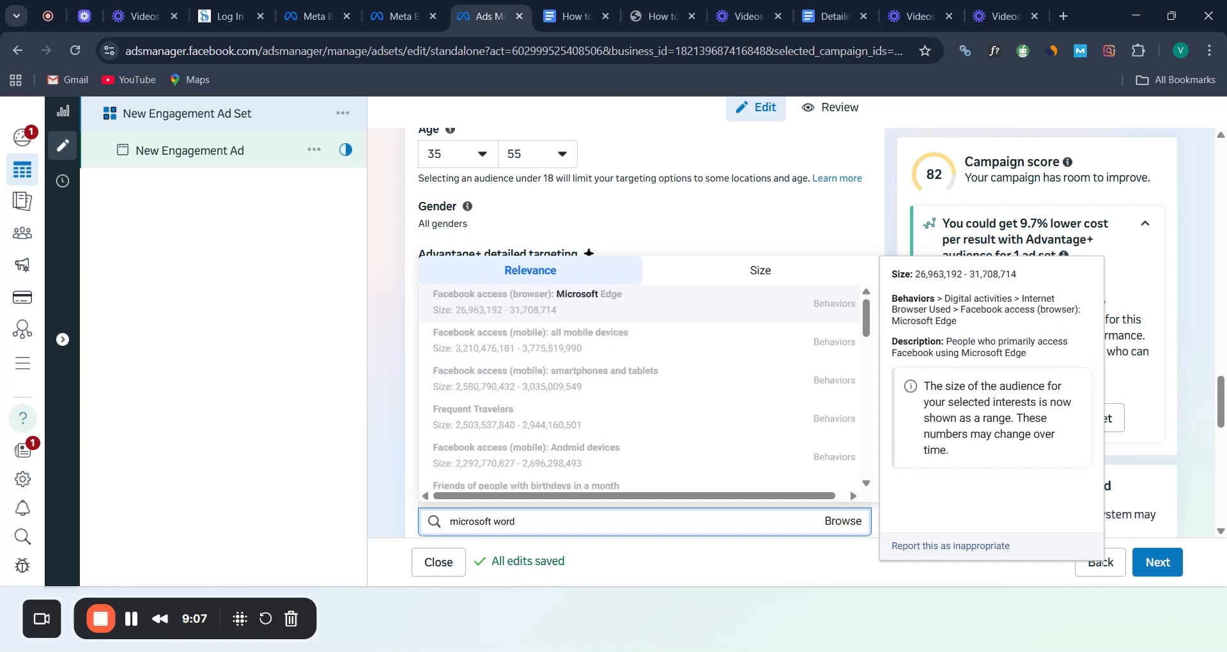
{"action": "scroll", "coordinate": [640, 410], "scroll_direction": "down", "scroll_amount": 3}
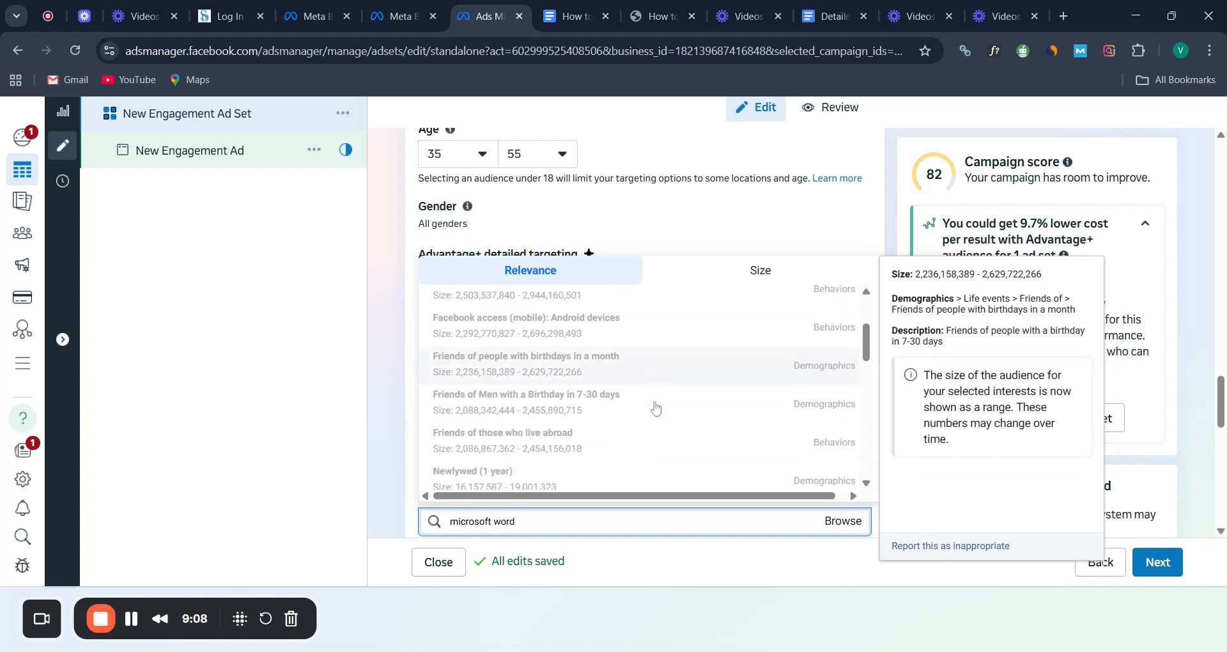
{"action": "scroll", "coordinate": [655, 407], "scroll_direction": "down", "scroll_amount": 10}
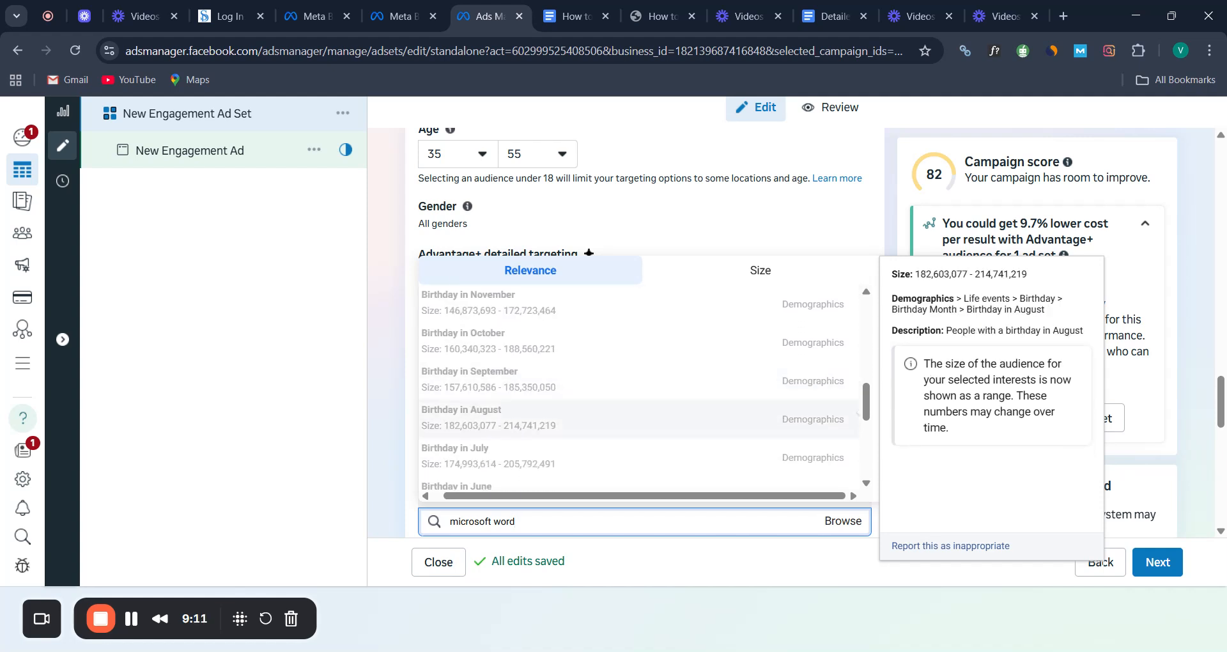
{"action": "scroll", "coordinate": [639, 393], "scroll_direction": "down", "scroll_amount": 3}
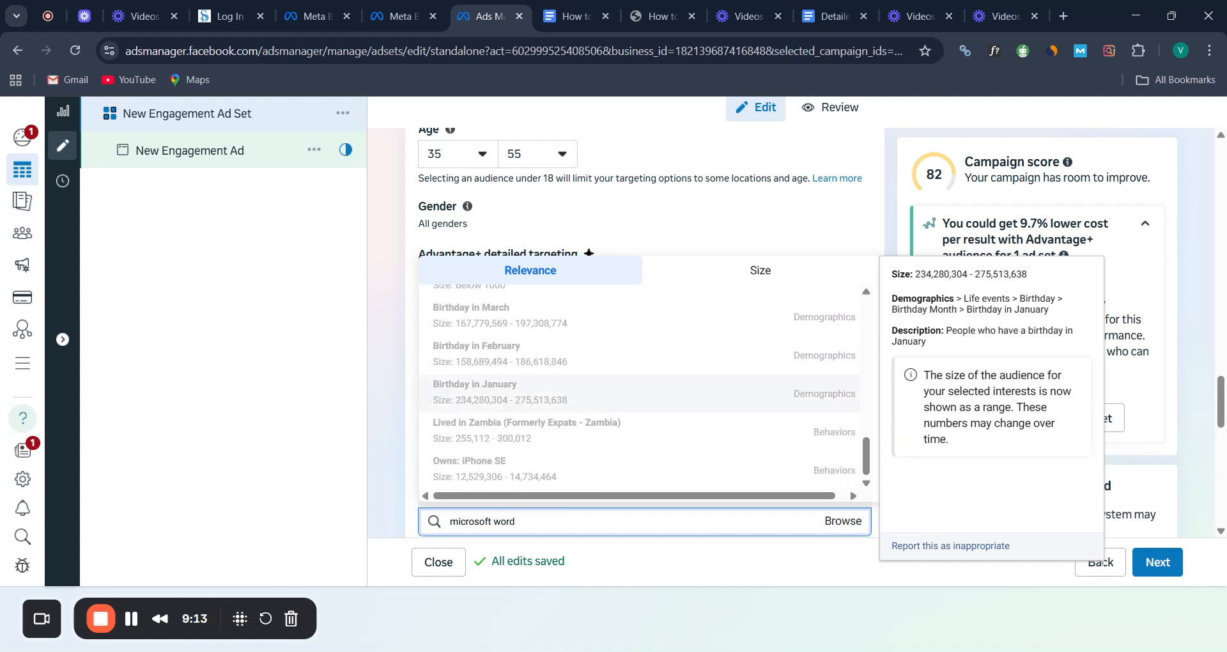
{"action": "scroll", "coordinate": [640, 409], "scroll_direction": "up", "scroll_amount": 12}
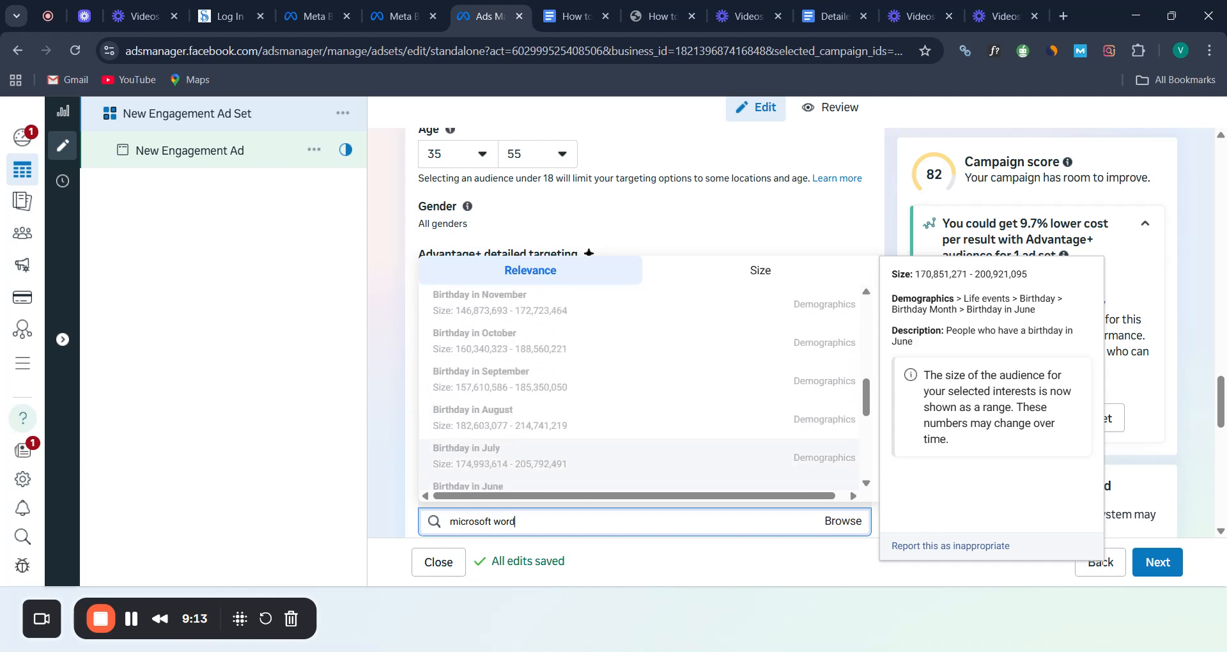
{"action": "scroll", "coordinate": [639, 418], "scroll_direction": "up", "scroll_amount": 3}
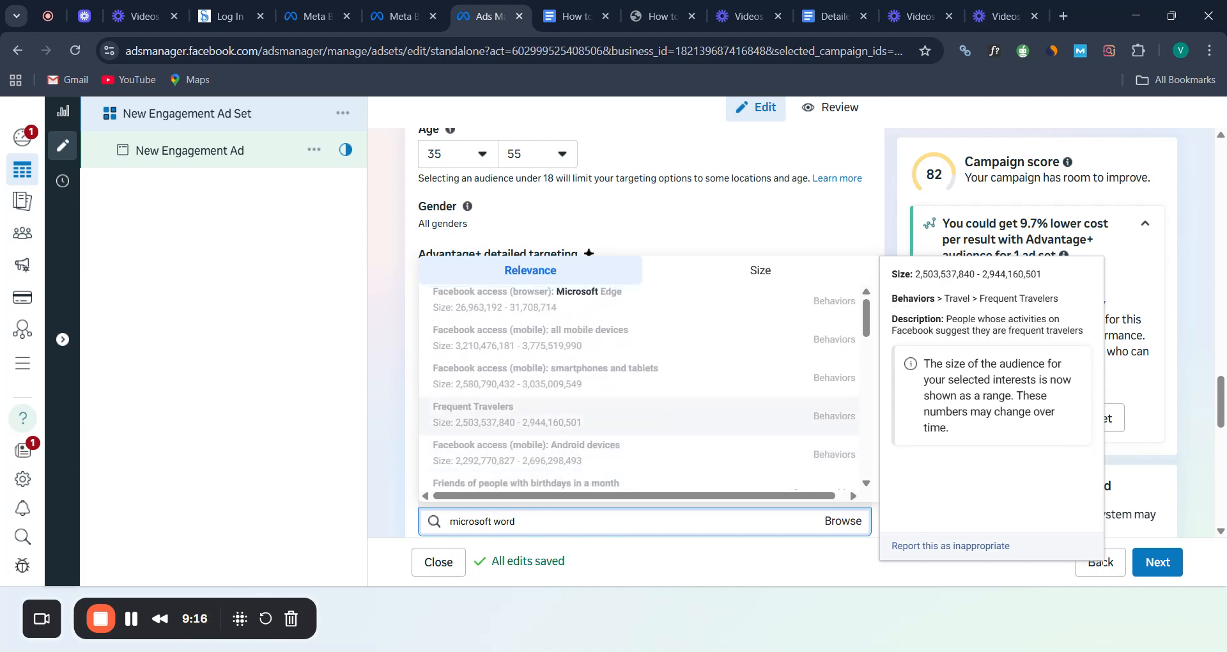
{"action": "scroll", "coordinate": [639, 409], "scroll_direction": "down", "scroll_amount": 1}
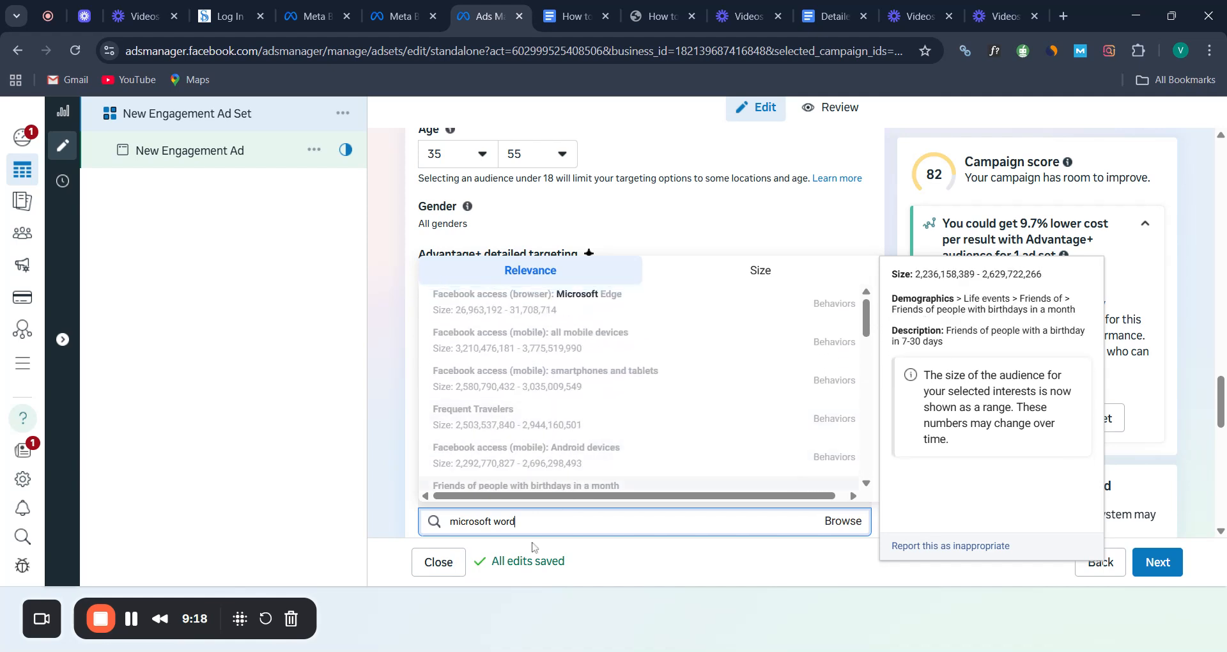
Shorten the detailed targeting search to "microsoft", review the suggested interests and clear the search
{"action": "key", "text": "BackSpace"}
{"action": "key", "text": "BackSpace"}
{"action": "key", "text": "BackSpace"}
{"action": "key", "text": "BackSpace"}
{"action": "key", "text": "BackSpace"}
{"action": "mouse_move", "coordinate": [650, 438]}
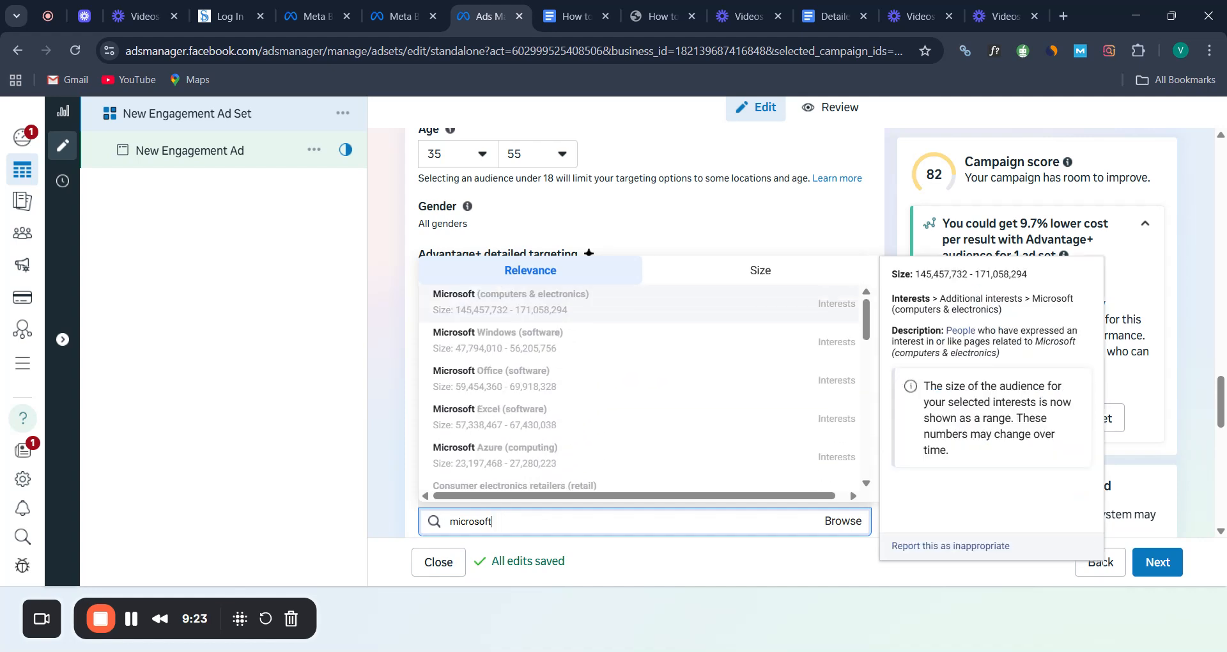
{"action": "scroll", "coordinate": [649, 437], "scroll_direction": "up", "scroll_amount": 1}
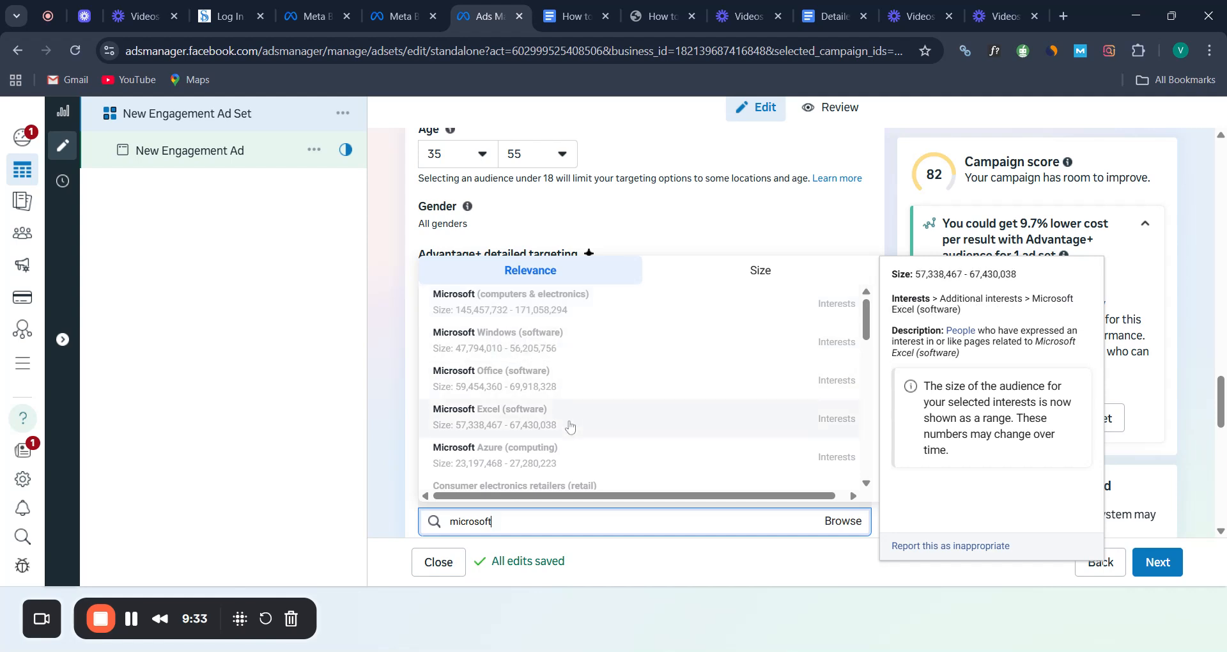
{"action": "key", "text": "BackSpace"}
{"action": "key", "text": "BackSpace"}
{"action": "key", "text": "BackSpace"}
{"action": "key", "text": "BackSpace"}
{"action": "key", "text": "BackSpace"}
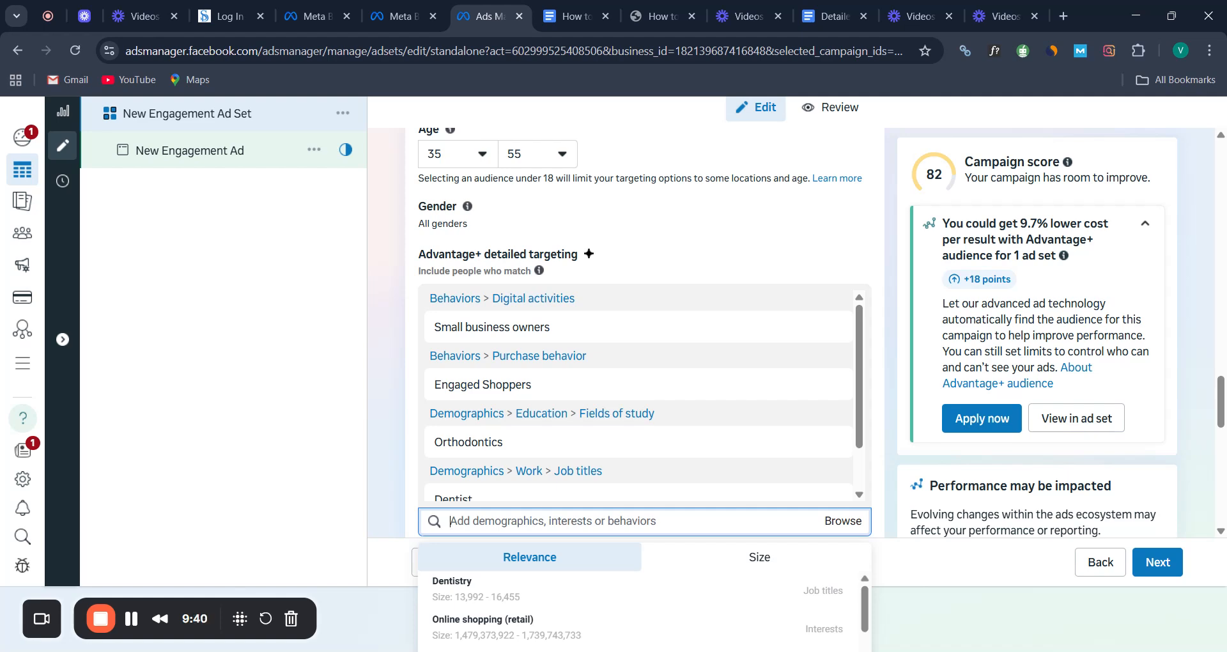
Search detailed targeting for "cos", clear the search, and view the top-level categories available for browsing
{"action": "type", "text": "cos"}
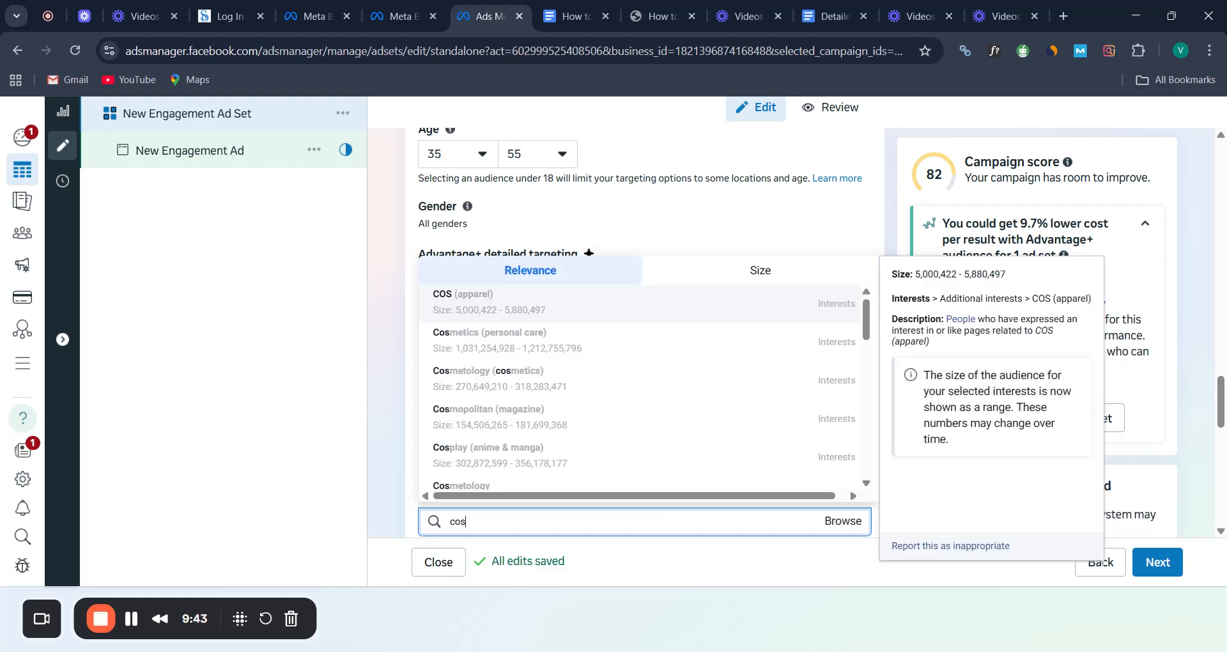
{"action": "scroll", "coordinate": [505, 348], "scroll_direction": "down", "scroll_amount": 1}
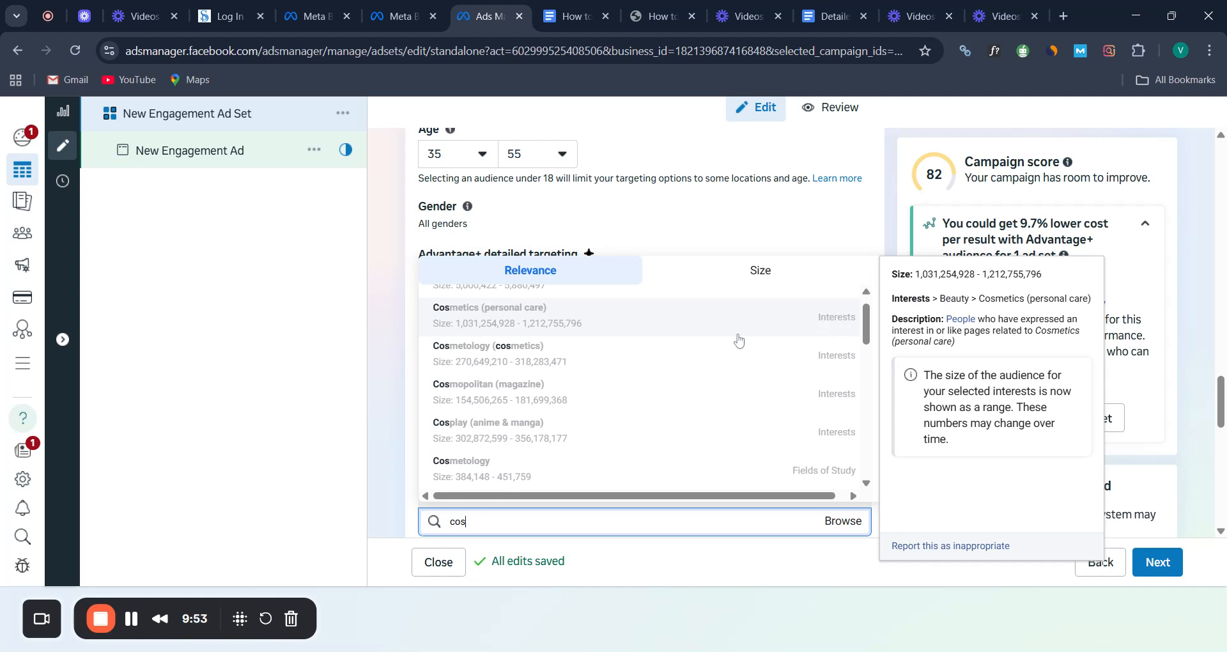
{"action": "key", "text": "BackSpace"}
{"action": "key", "text": "BackSpace"}
{"action": "key", "text": "BackSpace"}
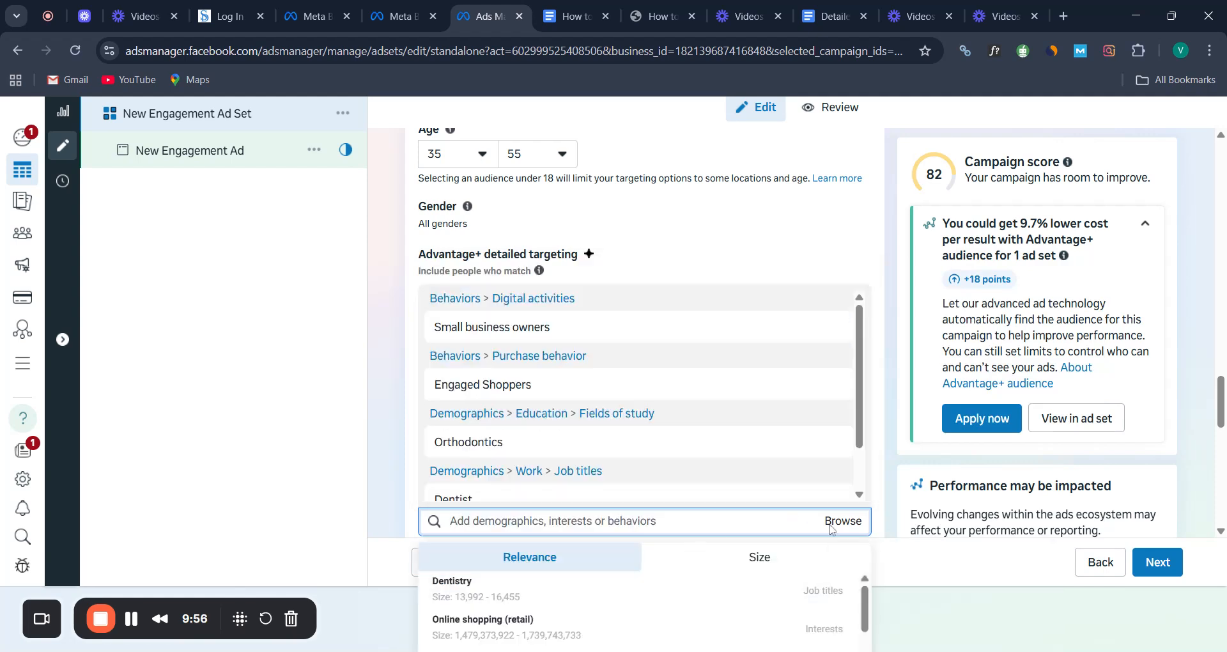
{"action": "left_click", "coordinate": [854, 522]}
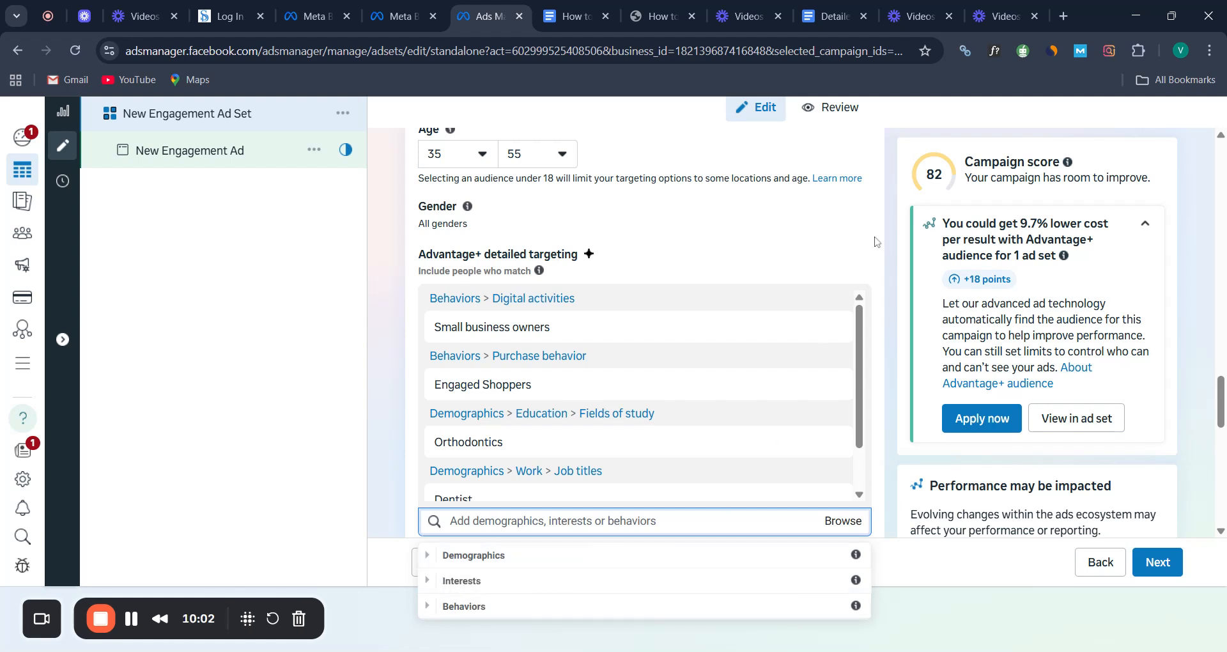
{"action": "left_click", "coordinate": [877, 242]}
Edit the audience's Languages setting and add French (All)
{"action": "scroll", "coordinate": [878, 281], "scroll_direction": "down", "scroll_amount": 2}
{"action": "scroll", "coordinate": [878, 281], "scroll_direction": "down", "scroll_amount": 2}
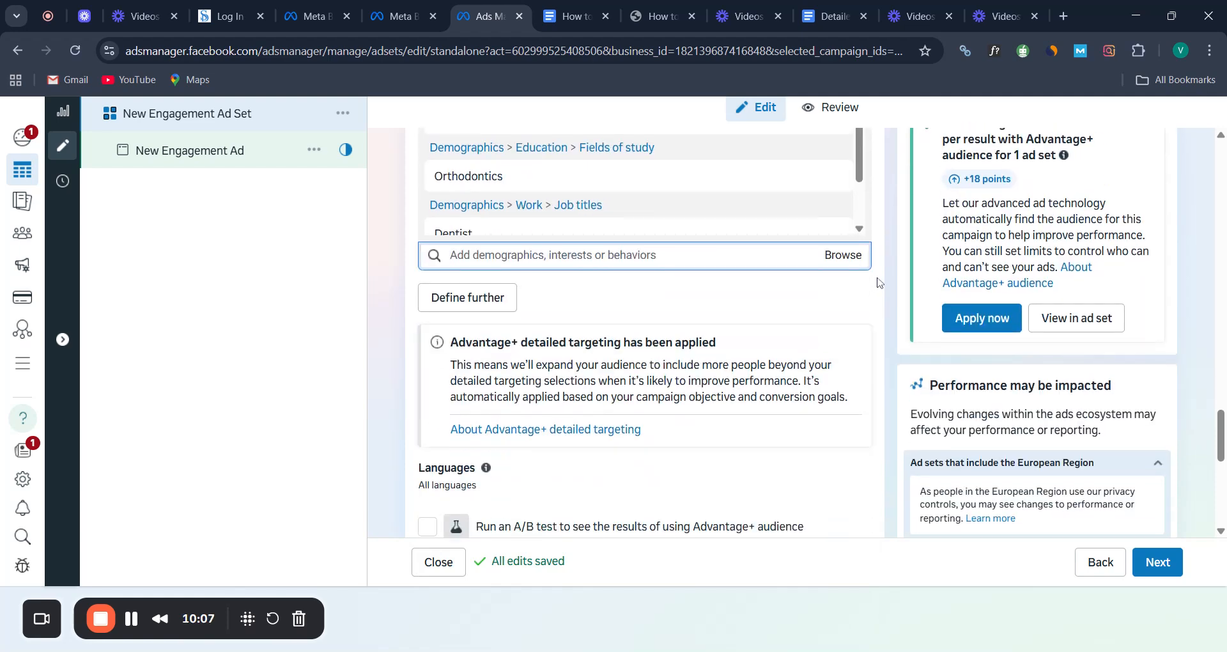
{"action": "scroll", "coordinate": [877, 280], "scroll_direction": "down", "scroll_amount": 2}
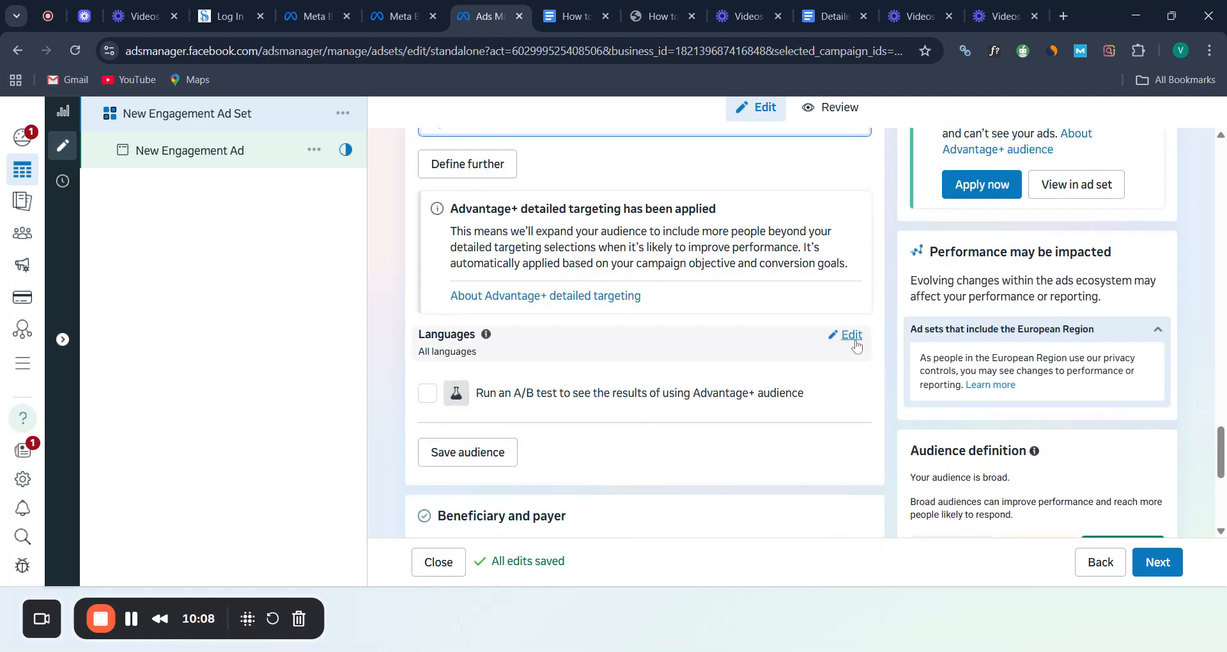
{"action": "left_click", "coordinate": [857, 339]}
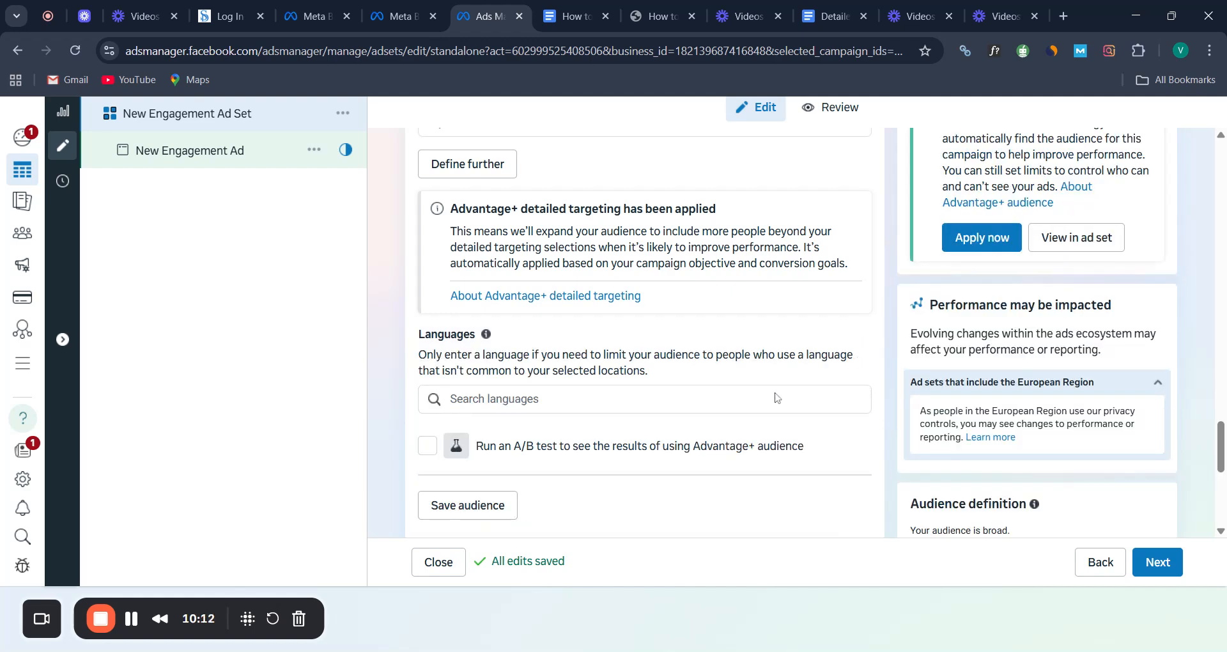
{"action": "left_click", "coordinate": [644, 399]}
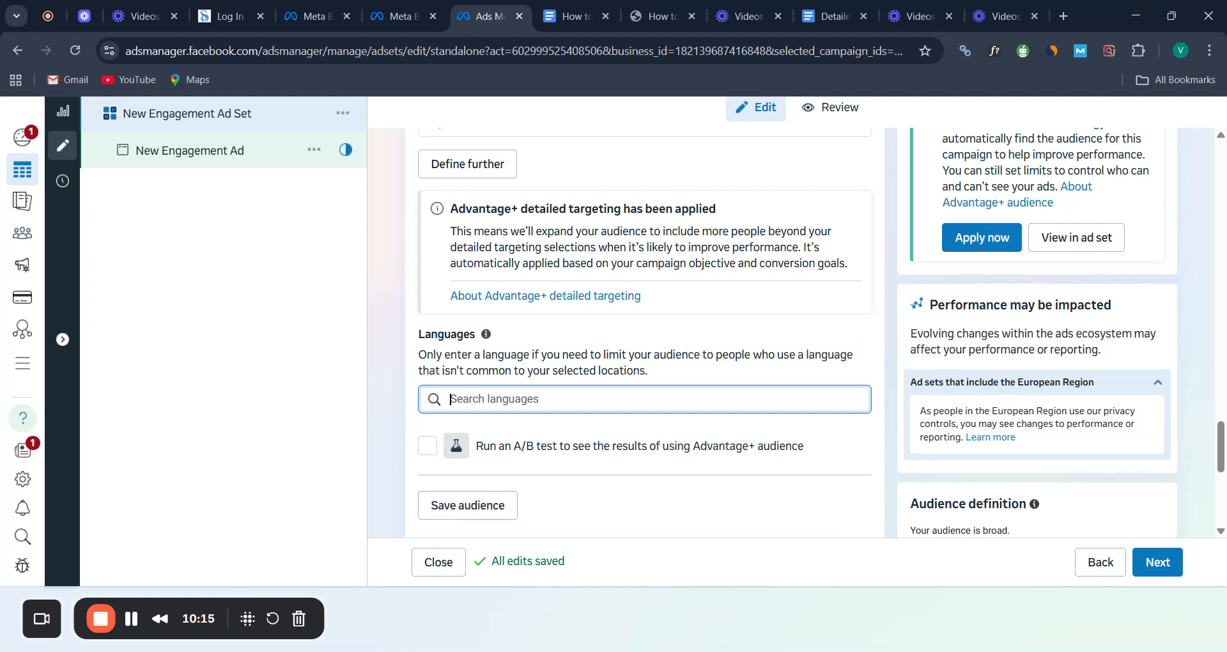
{"action": "type", "text": "fre"}
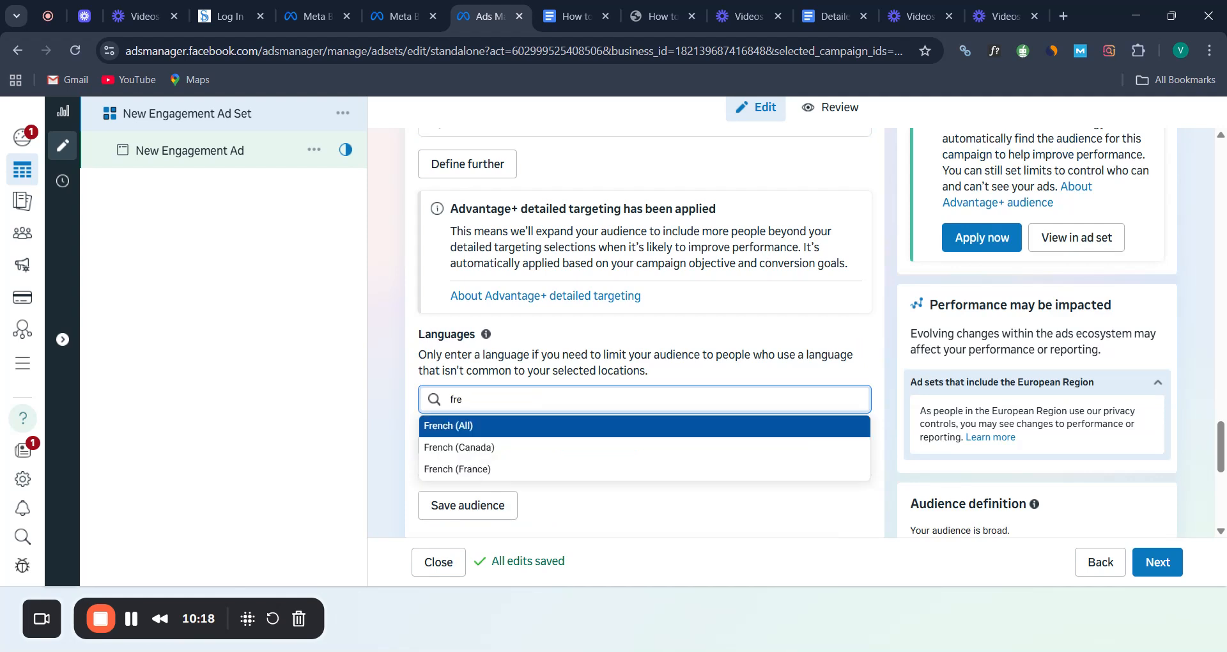
{"action": "left_click", "coordinate": [473, 428]}
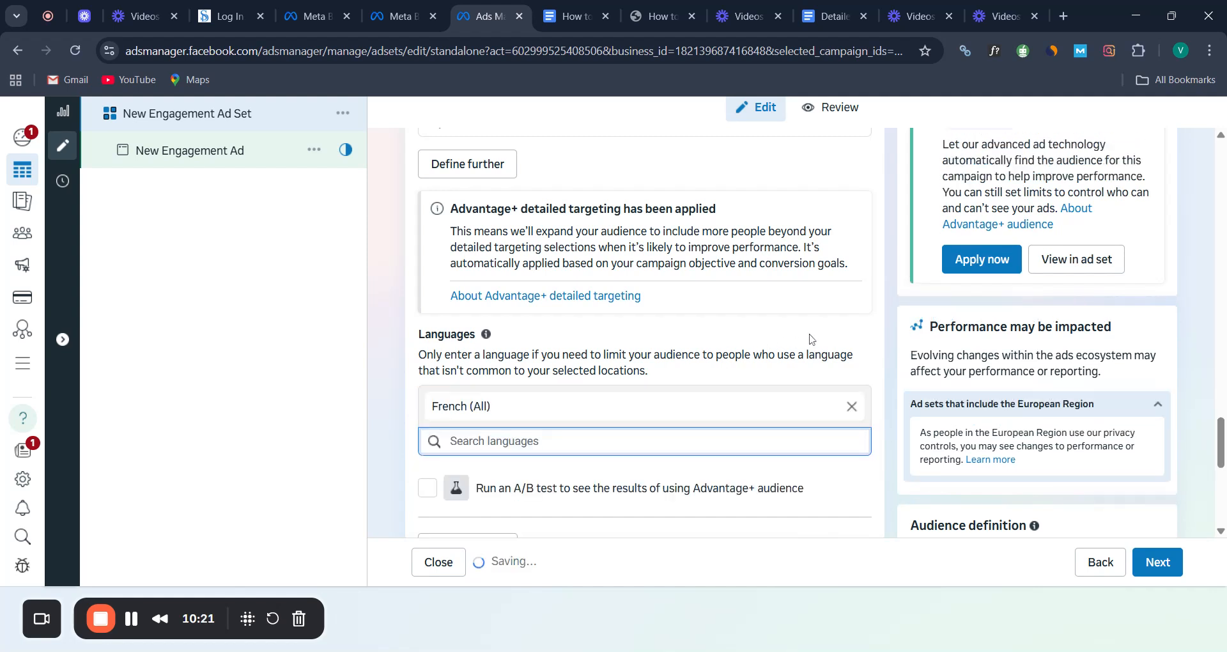
Edit the ad set's Placements and switch them to Manual placements
{"action": "scroll", "coordinate": [880, 332], "scroll_direction": "down", "scroll_amount": 6}
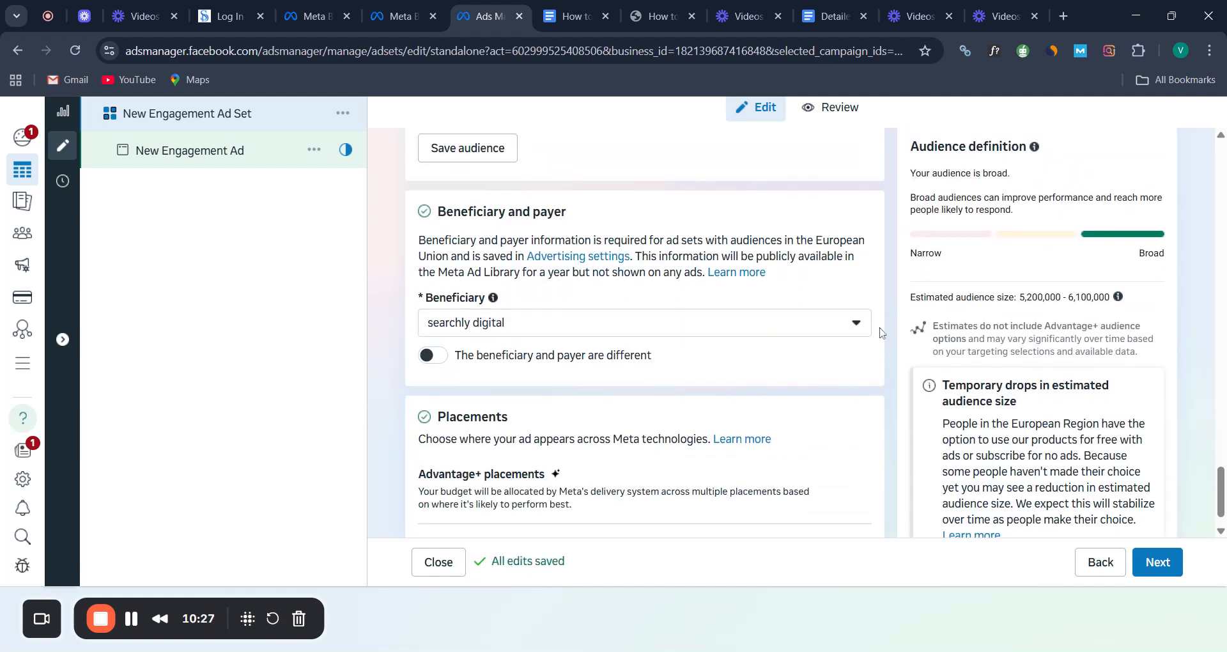
{"action": "scroll", "coordinate": [880, 331], "scroll_direction": "down", "scroll_amount": 1}
{"action": "mouse_move", "coordinate": [837, 445]}
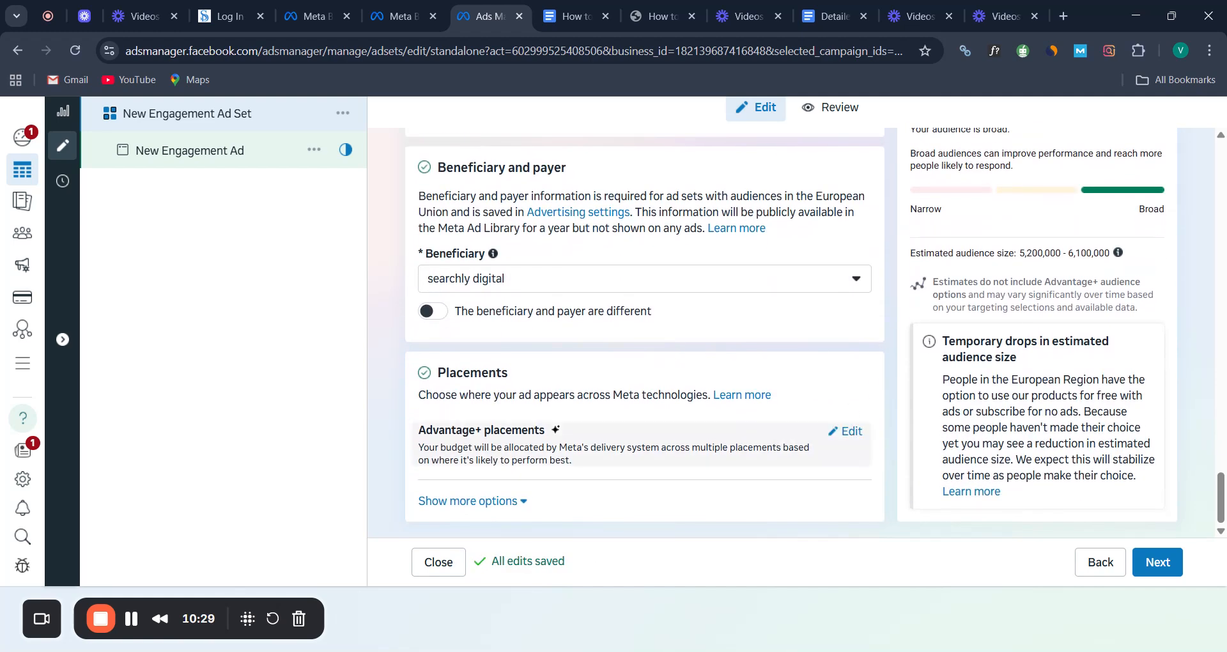
{"action": "left_click", "coordinate": [852, 432]}
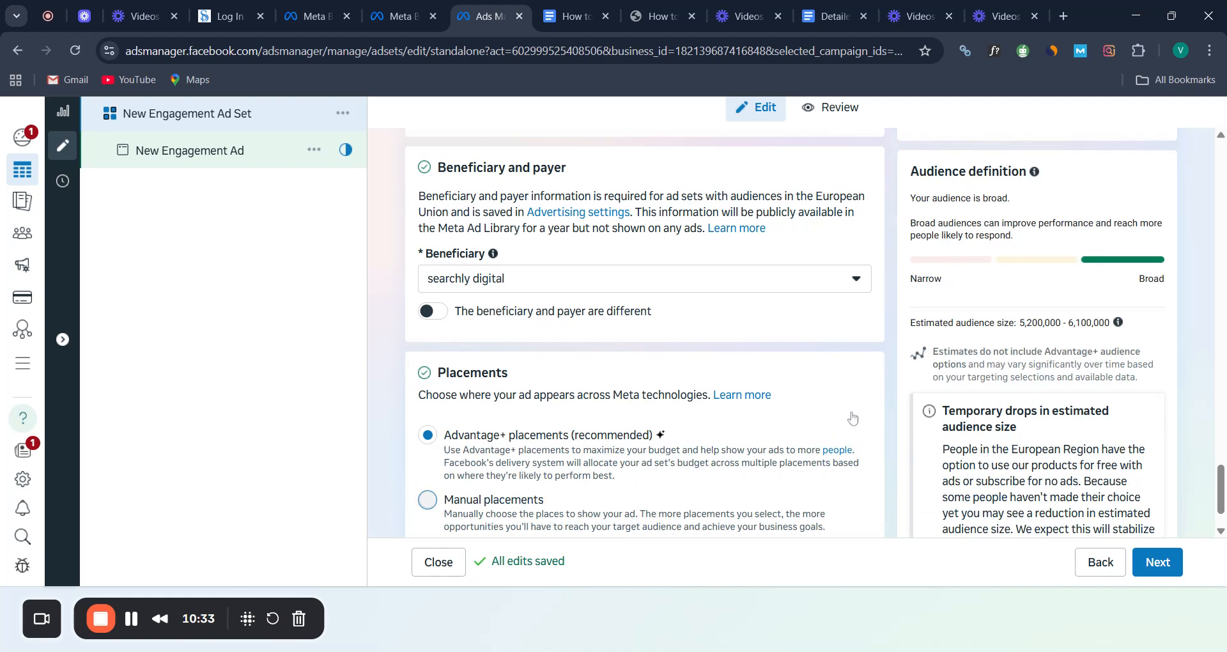
{"action": "left_click", "coordinate": [565, 516]}
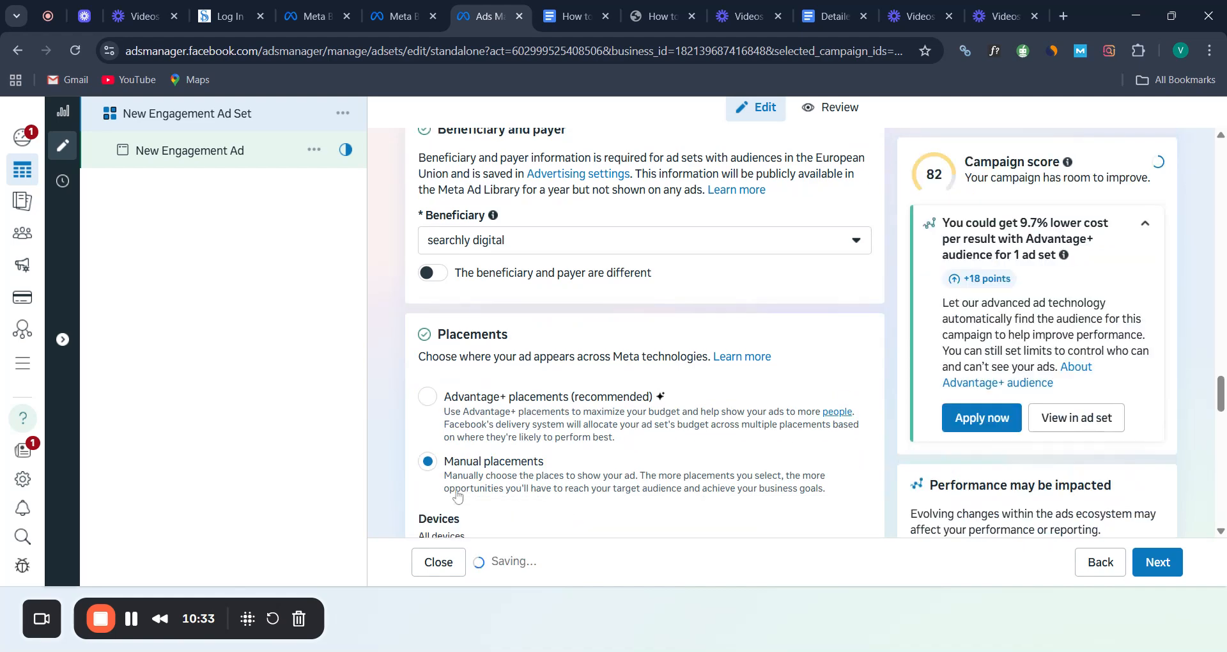
Deselect Facebook profile feed and Instagram profile feed in the Feeds group of the manual placements
{"action": "scroll", "coordinate": [865, 372], "scroll_direction": "down", "scroll_amount": 2}
{"action": "scroll", "coordinate": [856, 383], "scroll_direction": "down", "scroll_amount": 6}
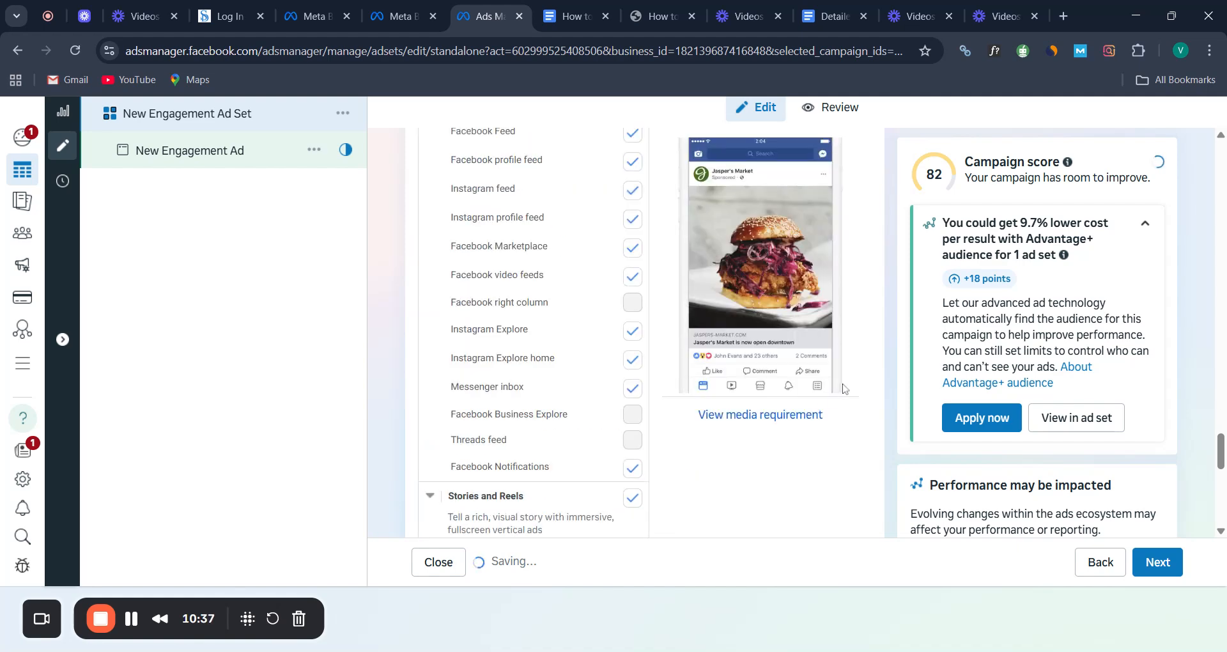
{"action": "scroll", "coordinate": [815, 471], "scroll_direction": "up", "scroll_amount": 2}
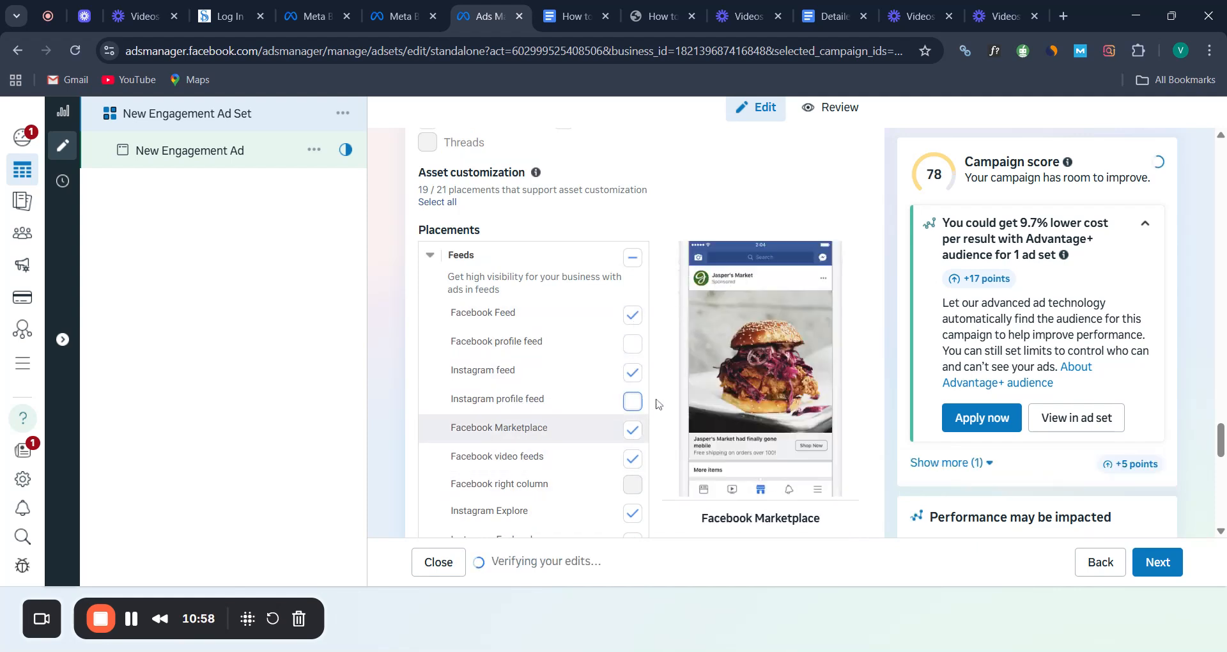
{"action": "scroll", "coordinate": [657, 403], "scroll_direction": "down", "scroll_amount": 6}
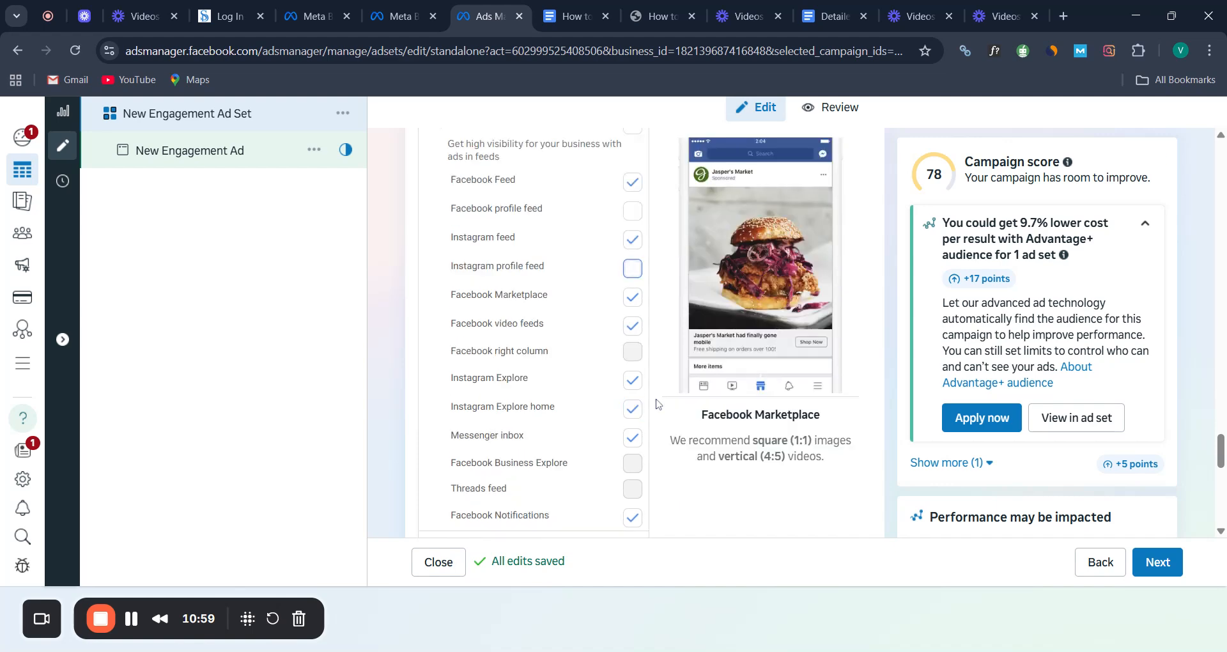
Look through the manual placement groups, and select all placements that support asset customization
{"action": "scroll", "coordinate": [656, 403], "scroll_direction": "down", "scroll_amount": 5}
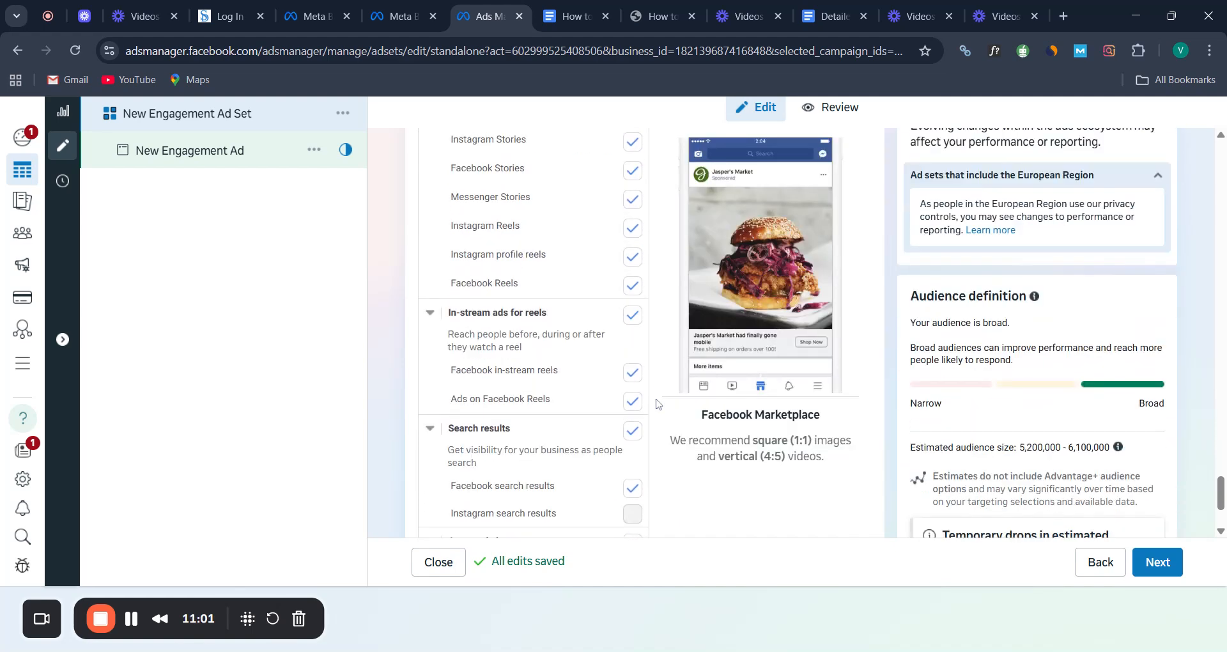
{"action": "scroll", "coordinate": [656, 403], "scroll_direction": "up", "scroll_amount": 10}
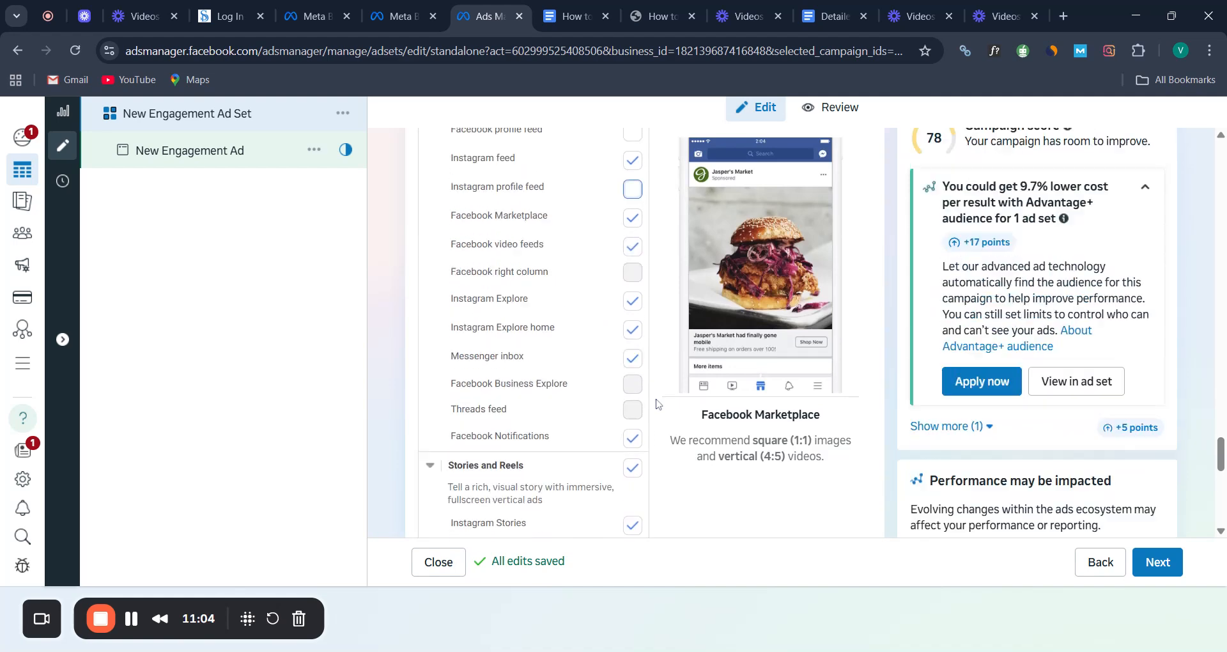
{"action": "scroll", "coordinate": [634, 332], "scroll_direction": "up", "scroll_amount": 1}
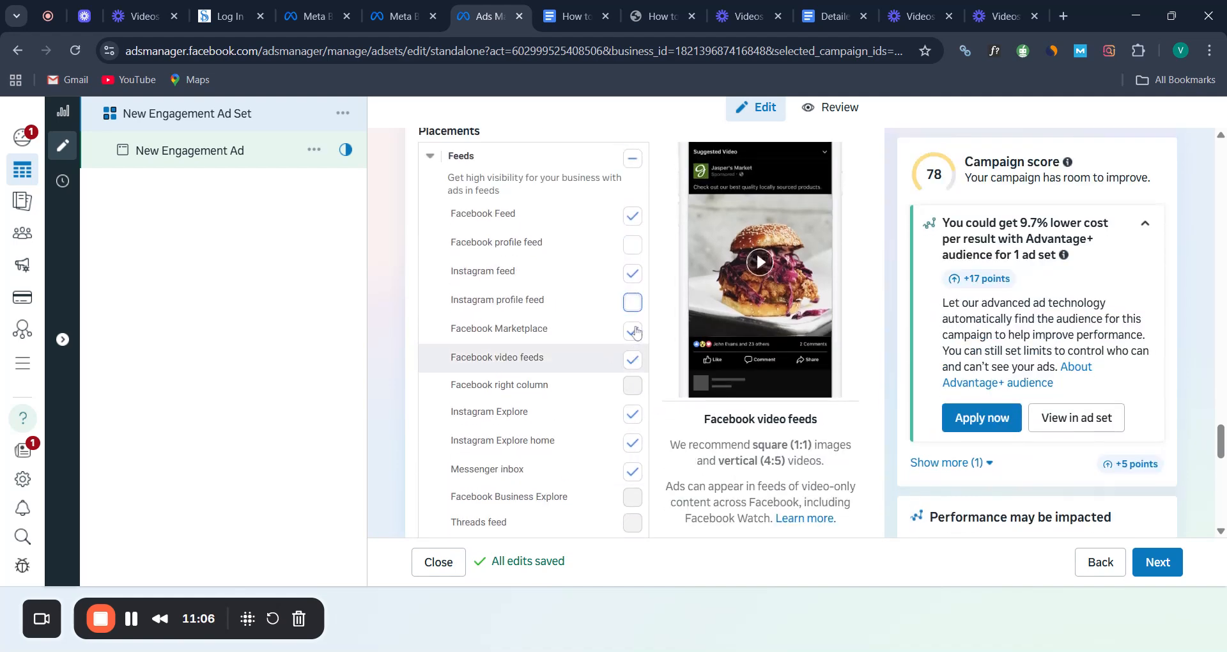
{"action": "scroll", "coordinate": [636, 331], "scroll_direction": "up", "scroll_amount": 4}
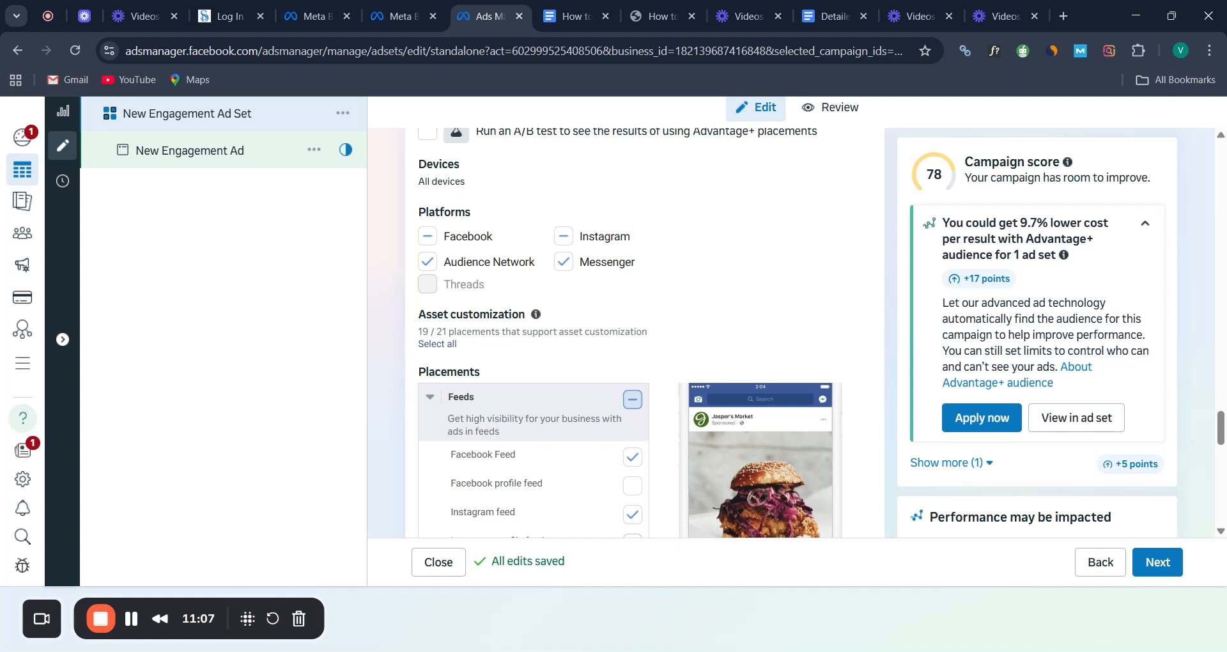
{"action": "left_click", "coordinate": [437, 344]}
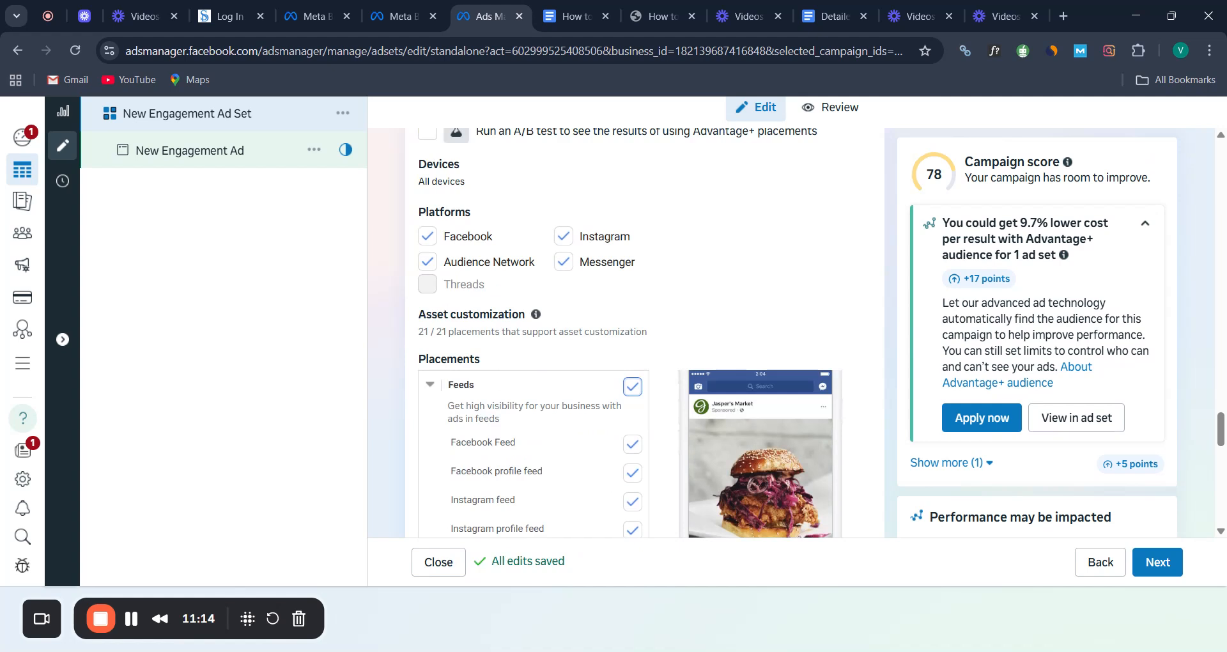
Try deselecting Instagram feed in the Feeds group of the manual placements
{"action": "scroll", "coordinate": [669, 309], "scroll_direction": "down", "scroll_amount": 2}
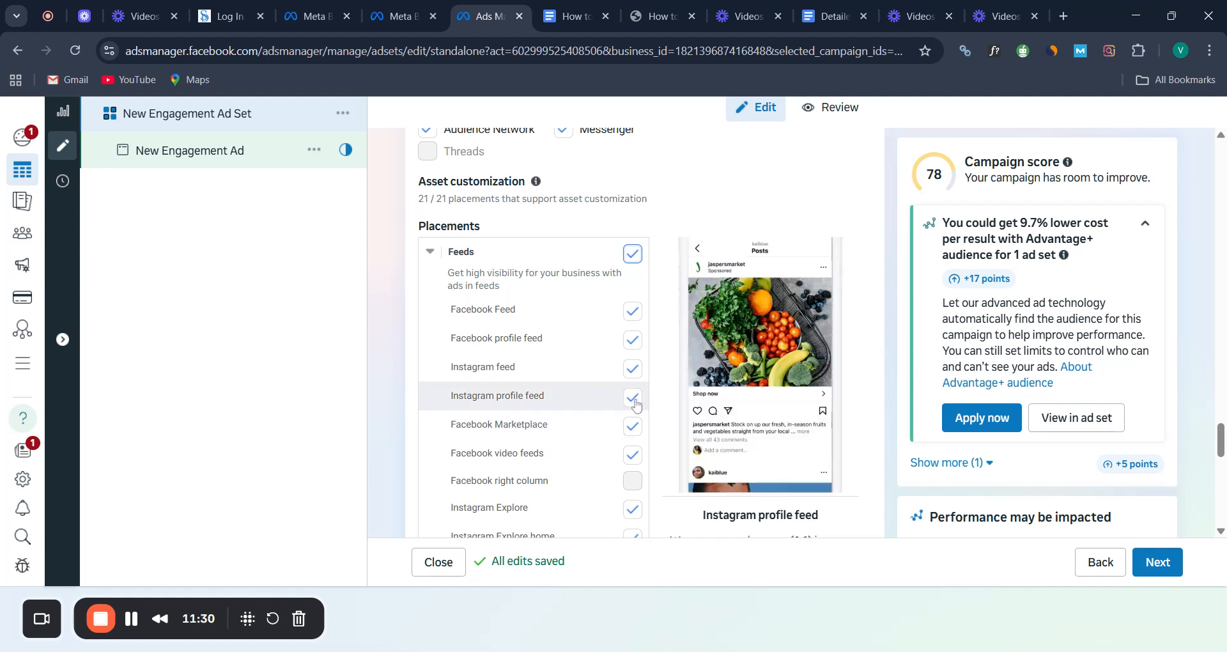
{"action": "left_click", "coordinate": [634, 398]}
{"action": "scroll", "coordinate": [650, 285], "scroll_direction": "down", "scroll_amount": 1}
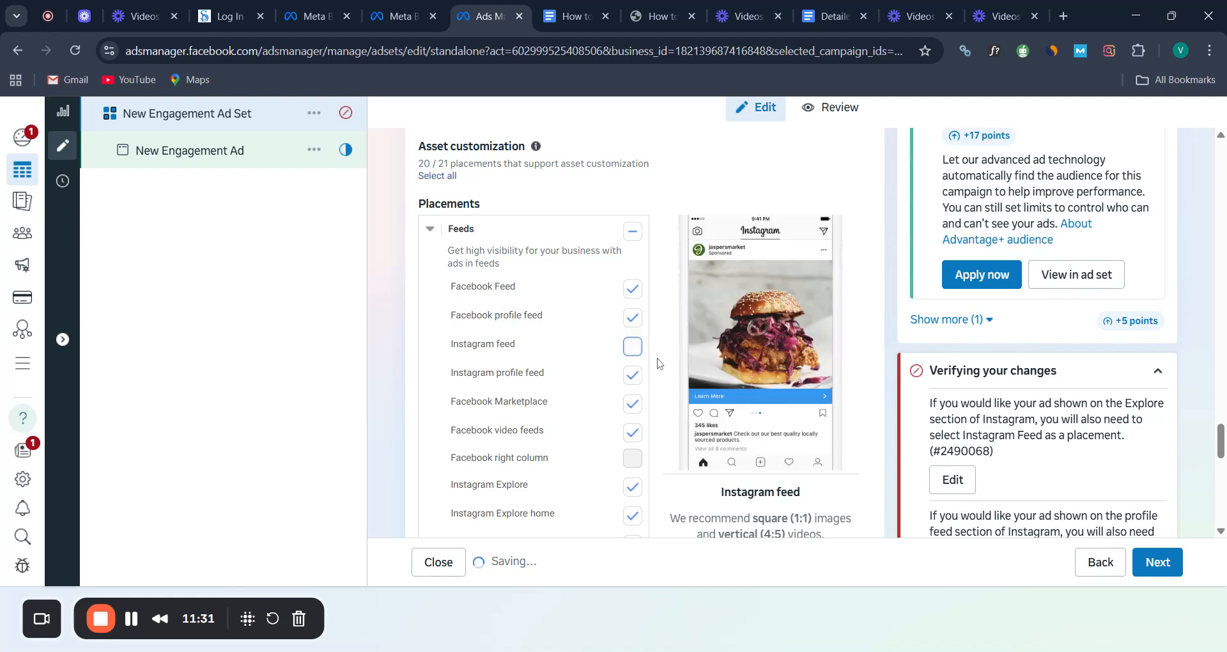
{"action": "scroll", "coordinate": [659, 363], "scroll_direction": "up", "scroll_amount": 1}
{"action": "scroll", "coordinate": [656, 356], "scroll_direction": "up", "scroll_amount": 1}
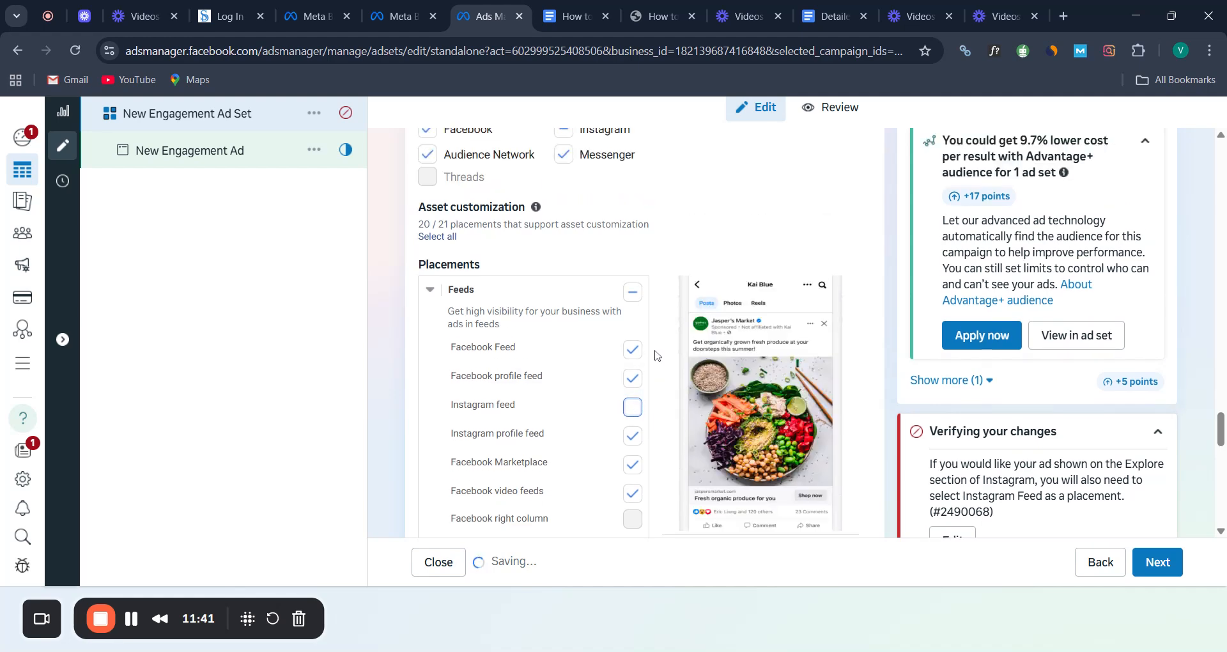
{"action": "scroll", "coordinate": [618, 331], "scroll_direction": "up", "scroll_amount": 3}
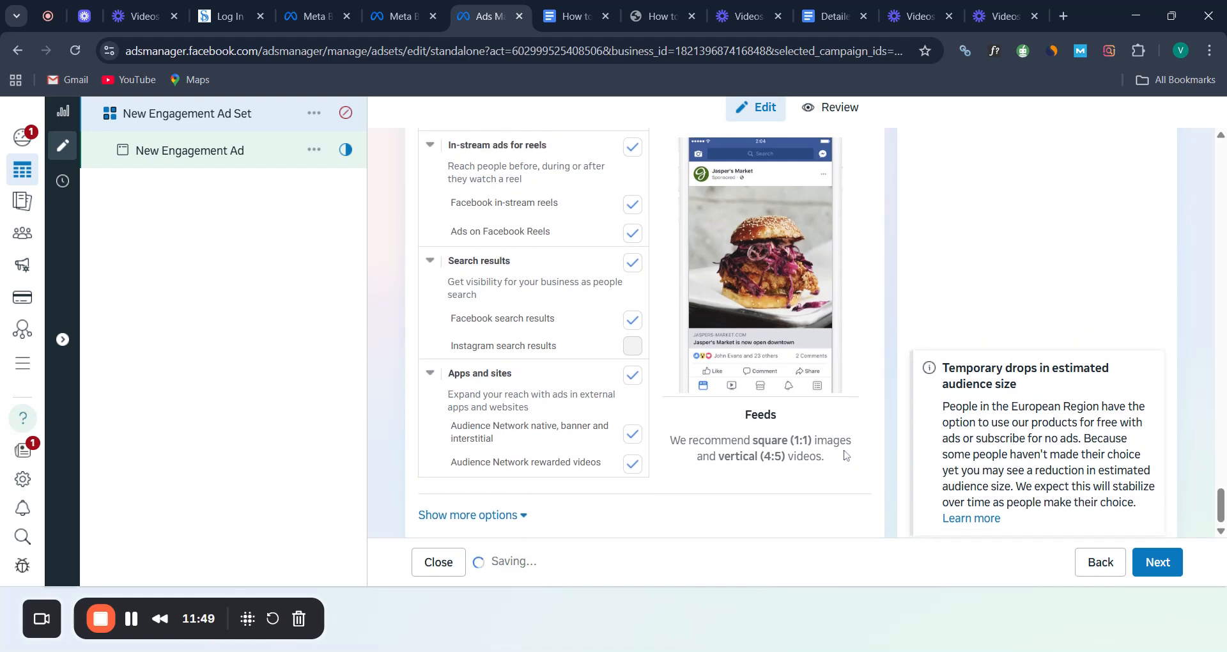
Review the selected manual placements, from Apps and sites back up to the Placements heading
{"action": "scroll", "coordinate": [844, 454], "scroll_direction": "up", "scroll_amount": 6}
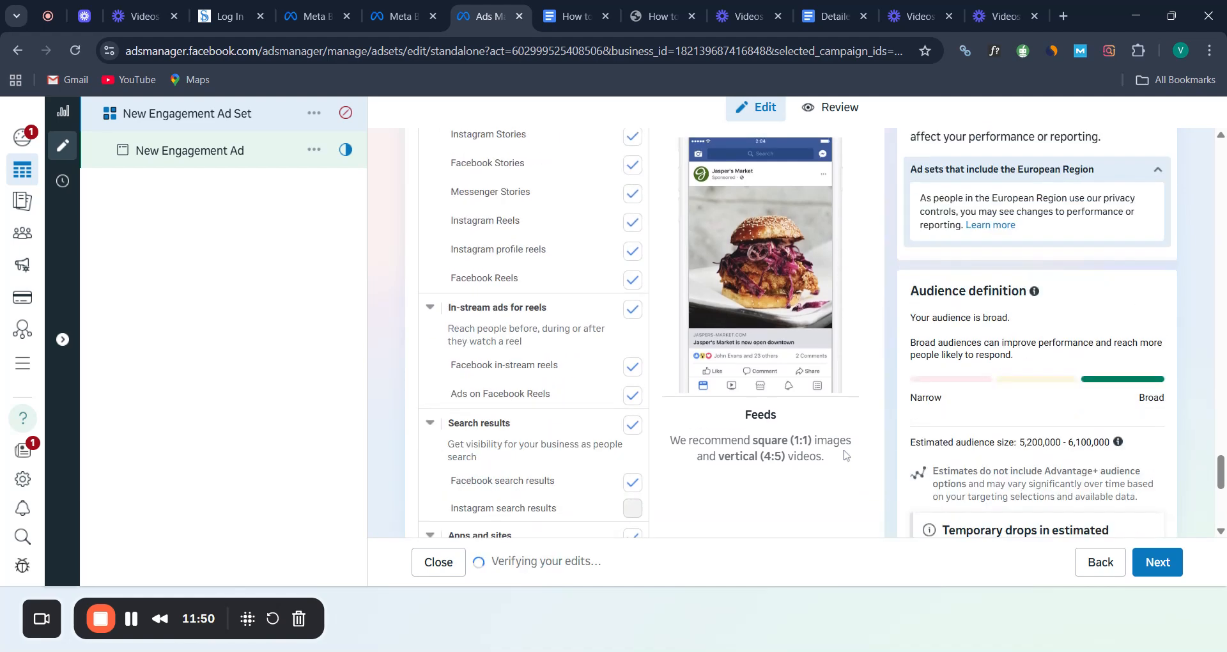
{"action": "scroll", "coordinate": [845, 454], "scroll_direction": "down", "scroll_amount": 6}
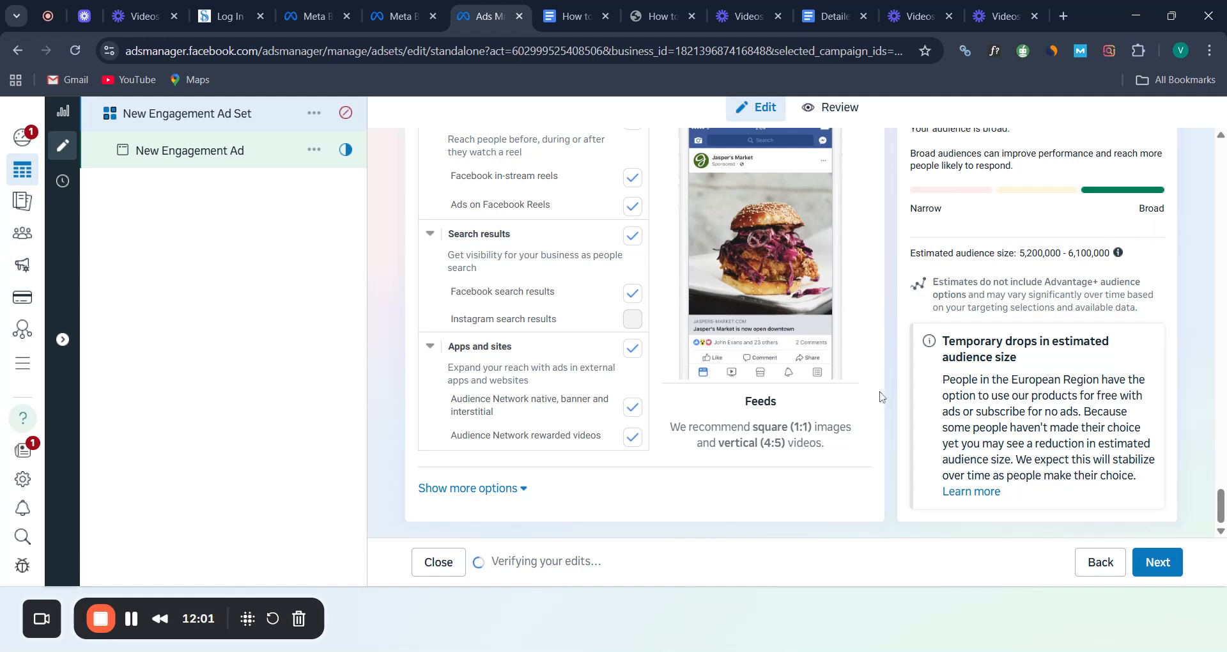
{"action": "scroll", "coordinate": [880, 396], "scroll_direction": "up", "scroll_amount": 4}
{"action": "scroll", "coordinate": [880, 397], "scroll_direction": "up", "scroll_amount": 6}
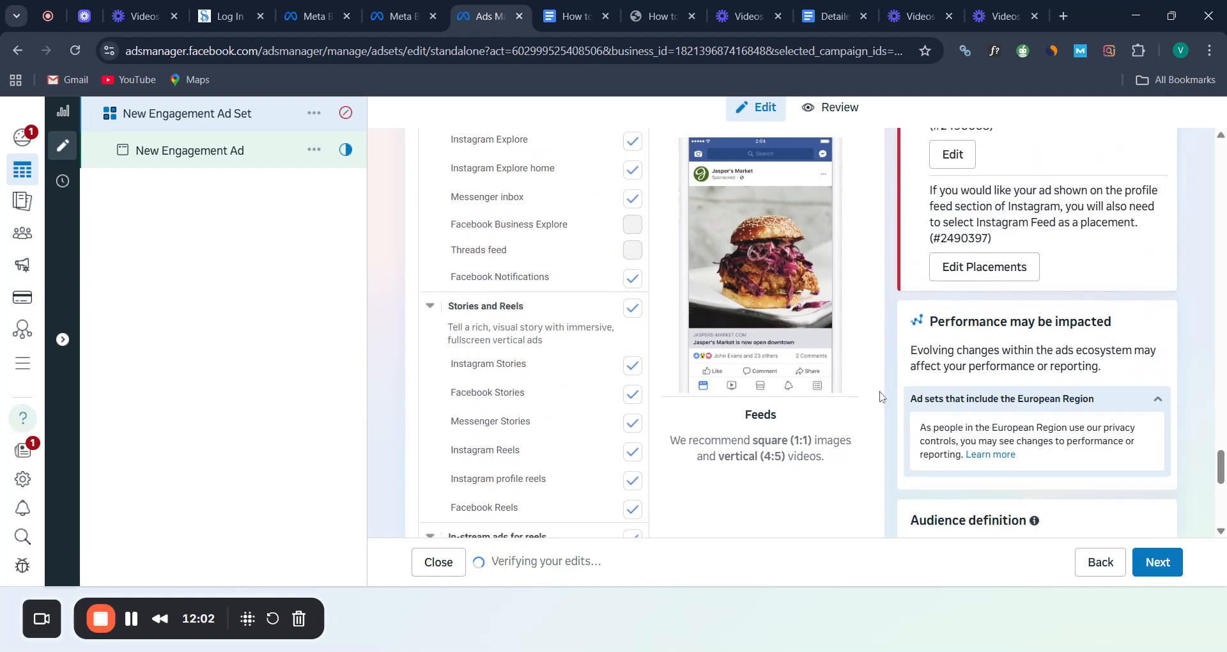
{"action": "scroll", "coordinate": [880, 396], "scroll_direction": "up", "scroll_amount": 6}
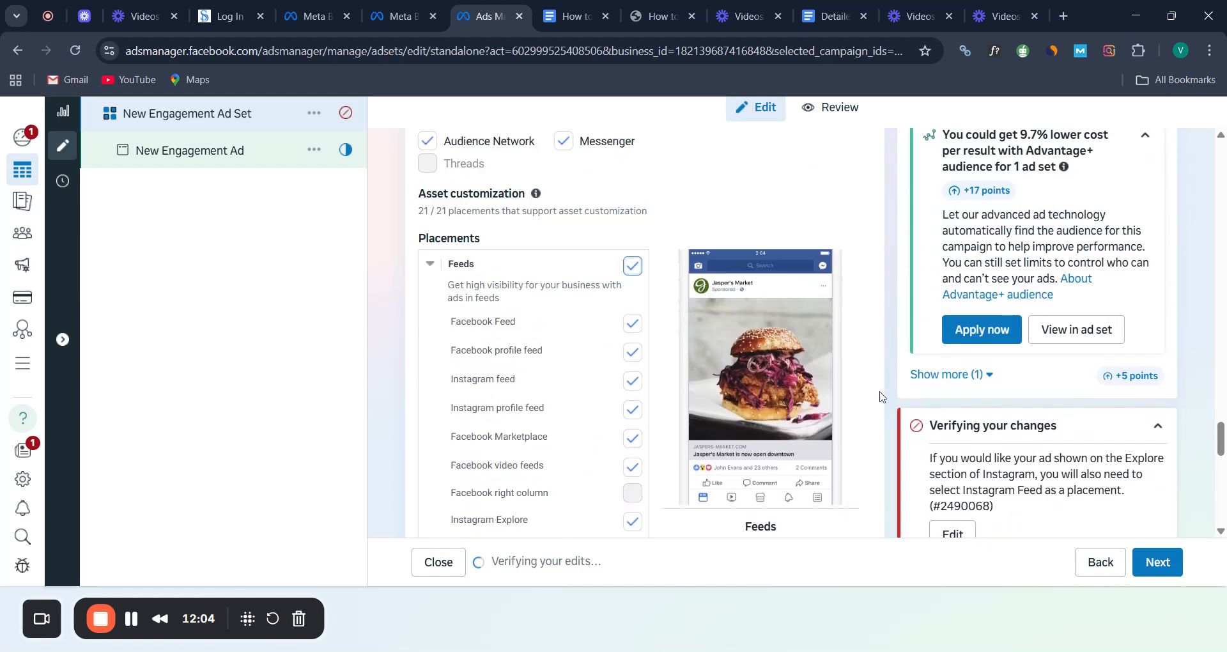
{"action": "scroll", "coordinate": [880, 396], "scroll_direction": "up", "scroll_amount": 8}
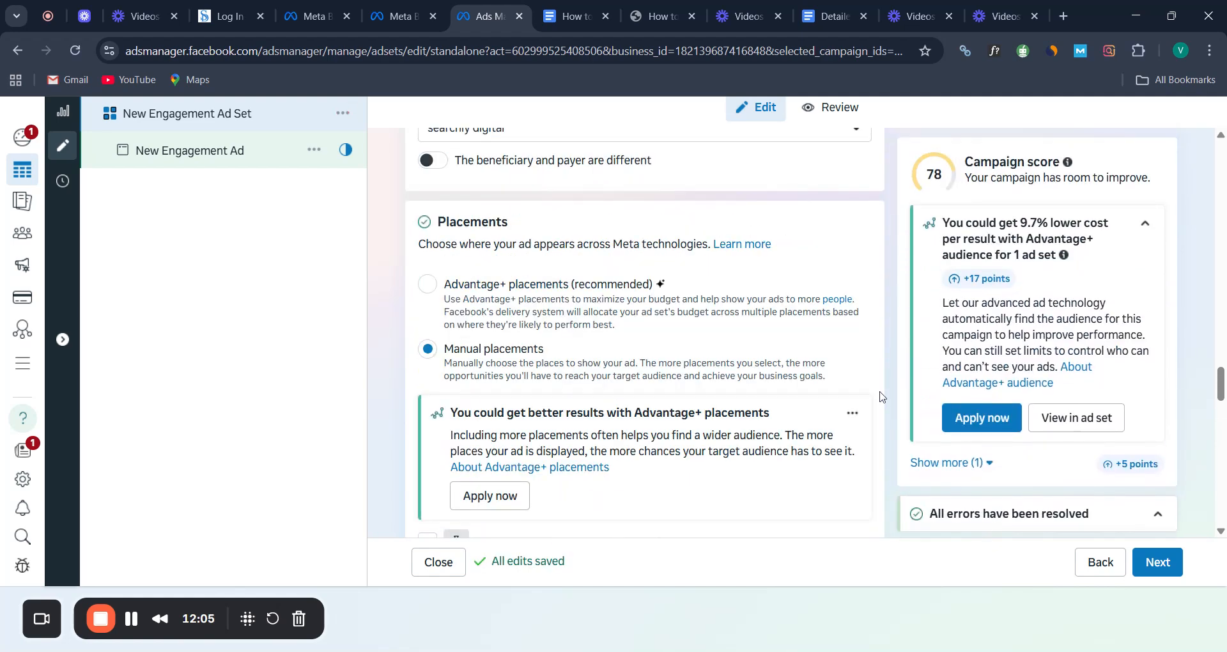
Review the ad set's detailed targeting, age, locations, audience, budget and schedule, and conversion settings
{"action": "scroll", "coordinate": [880, 396], "scroll_direction": "up", "scroll_amount": 6}
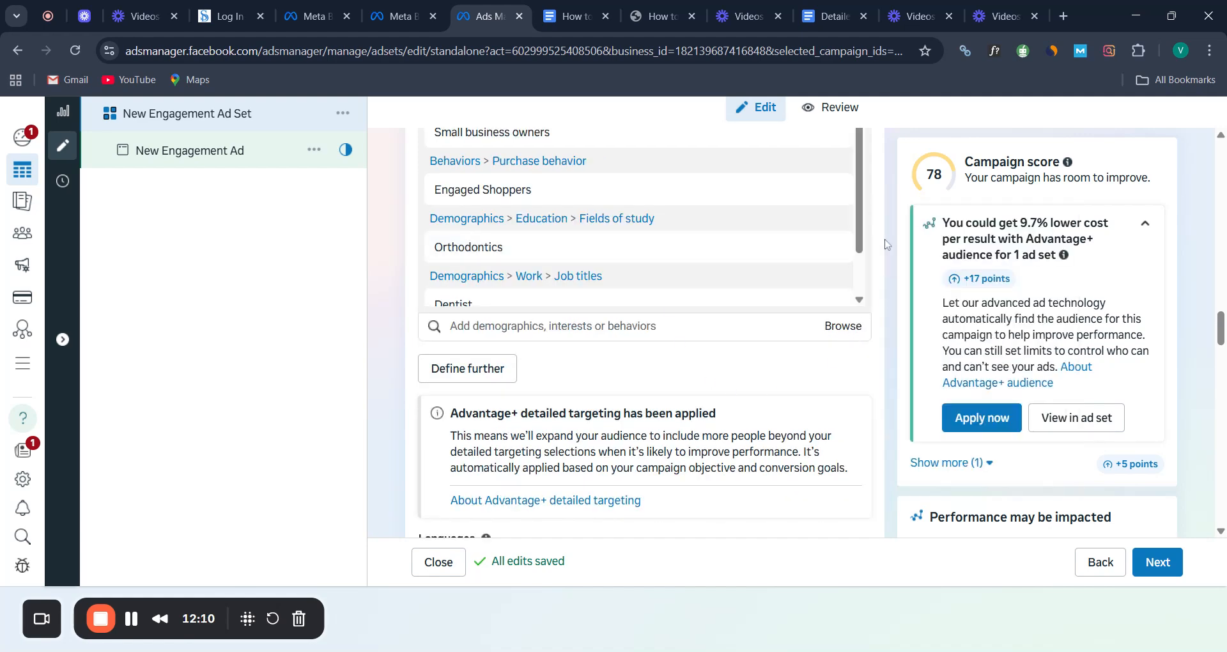
{"action": "scroll", "coordinate": [880, 347], "scroll_direction": "up", "scroll_amount": 4}
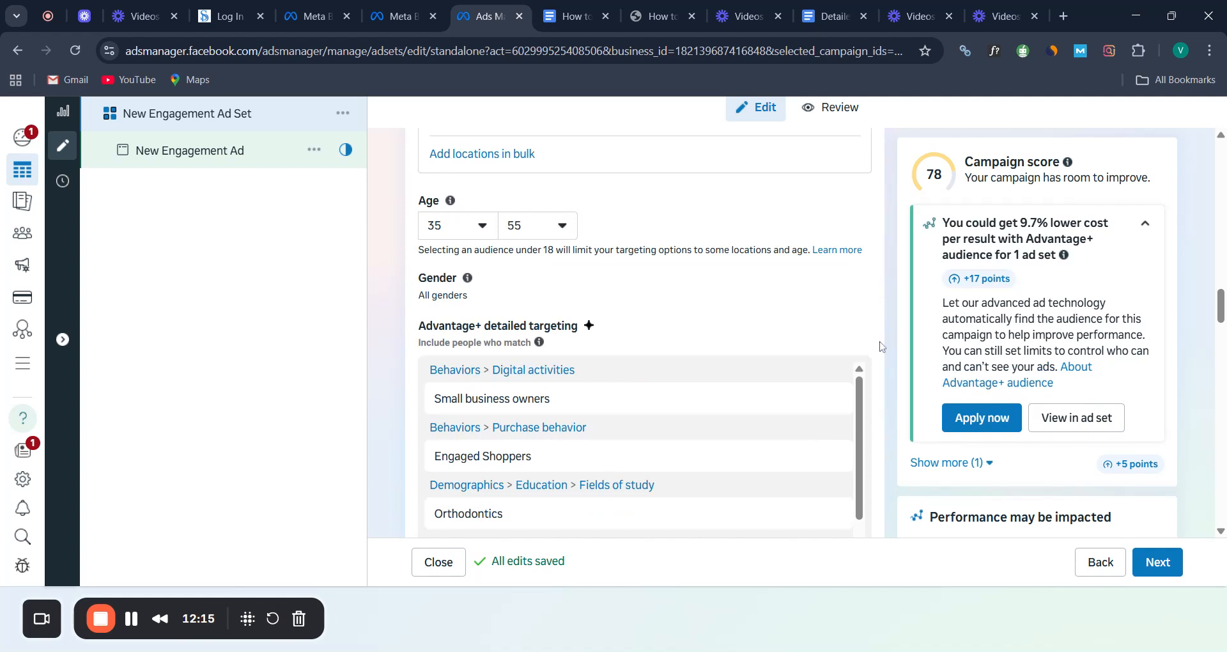
{"action": "scroll", "coordinate": [880, 346], "scroll_direction": "up", "scroll_amount": 2}
{"action": "scroll", "coordinate": [880, 346], "scroll_direction": "up", "scroll_amount": 2}
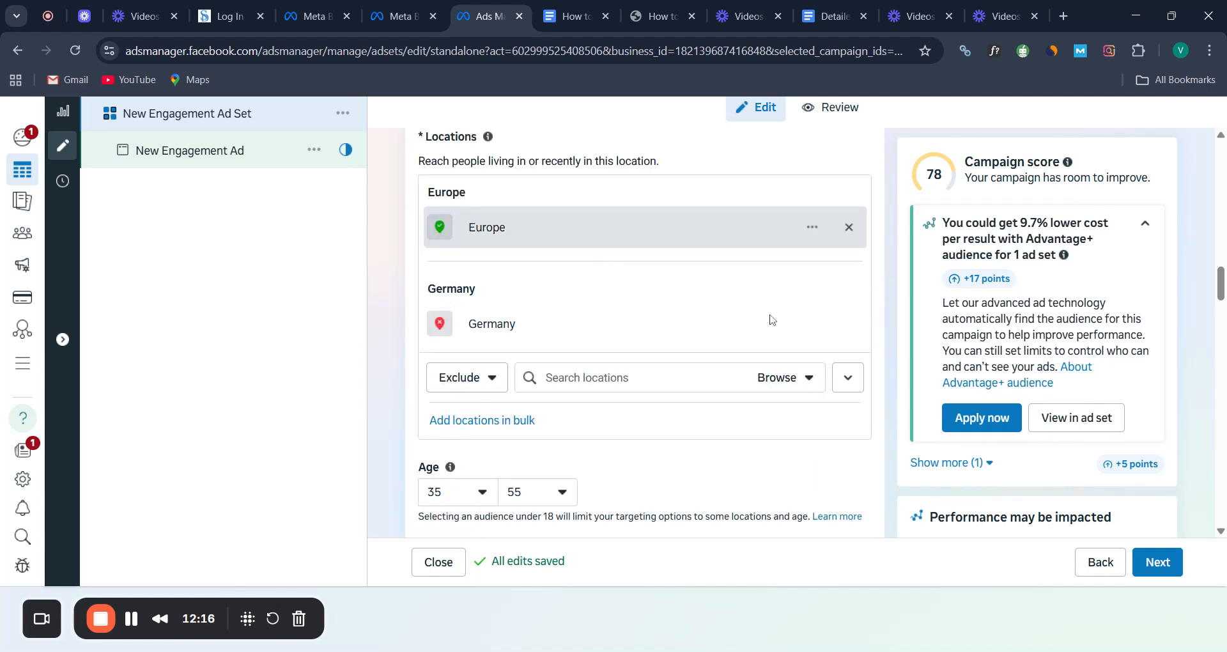
{"action": "scroll", "coordinate": [880, 315], "scroll_direction": "up", "scroll_amount": 1}
{"action": "scroll", "coordinate": [880, 316], "scroll_direction": "up", "scroll_amount": 4}
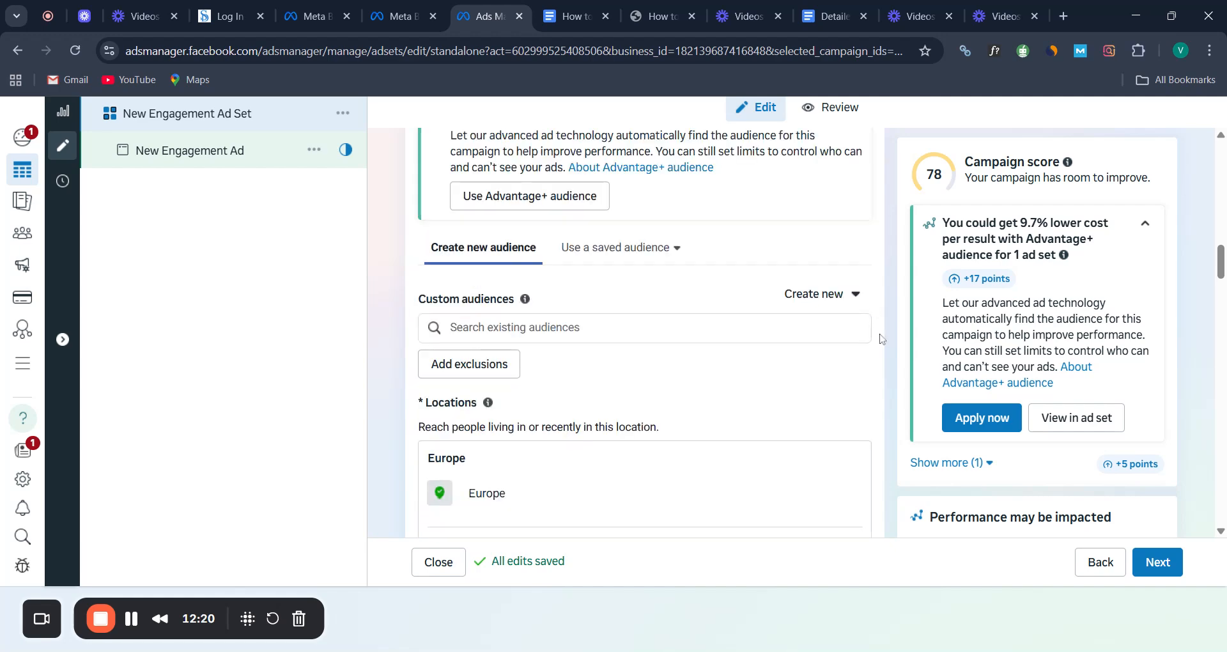
{"action": "scroll", "coordinate": [881, 346], "scroll_direction": "up", "scroll_amount": 6}
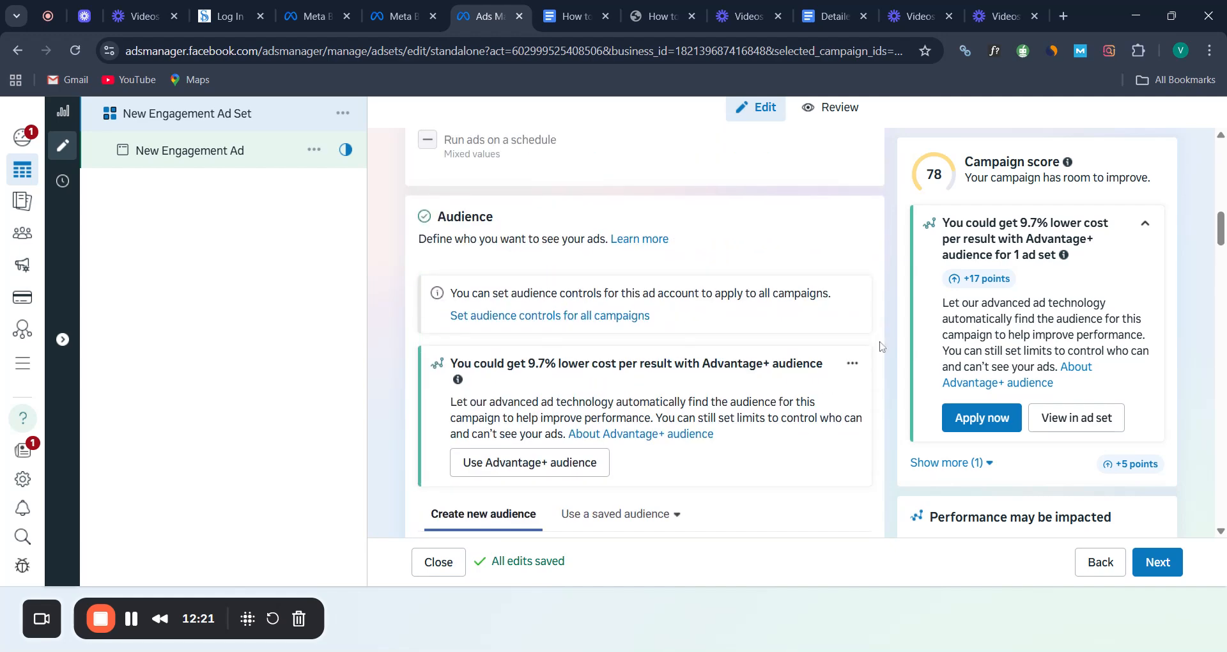
{"action": "scroll", "coordinate": [880, 346], "scroll_direction": "up", "scroll_amount": 2}
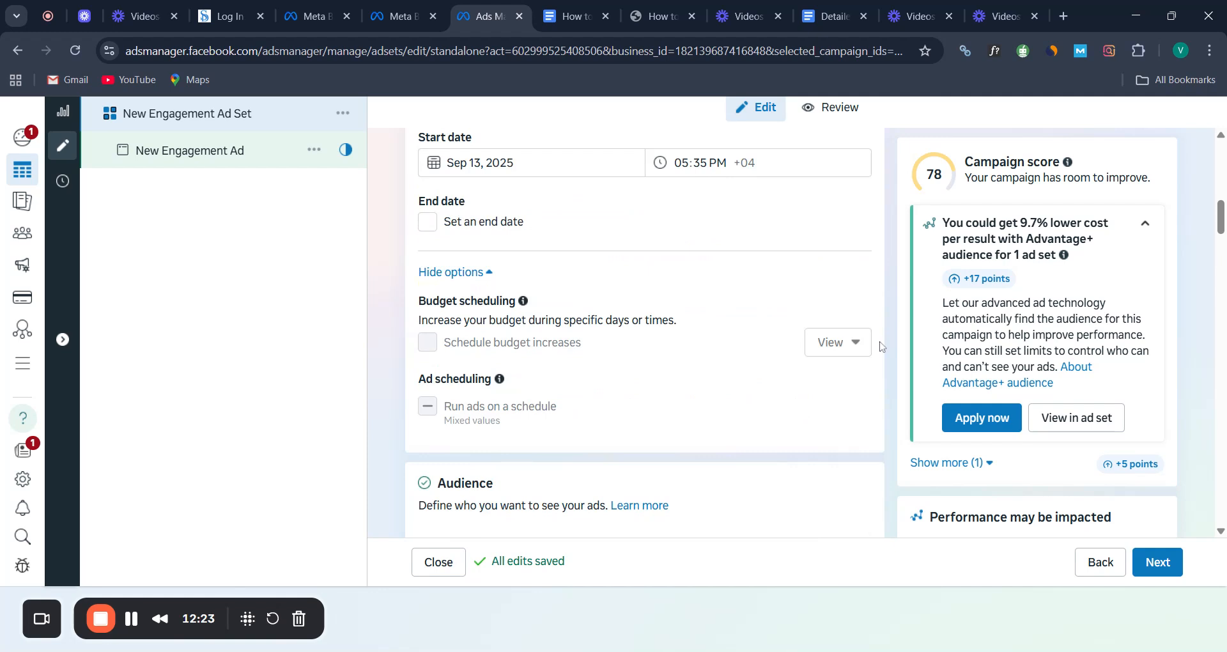
{"action": "scroll", "coordinate": [880, 346], "scroll_direction": "up", "scroll_amount": 4}
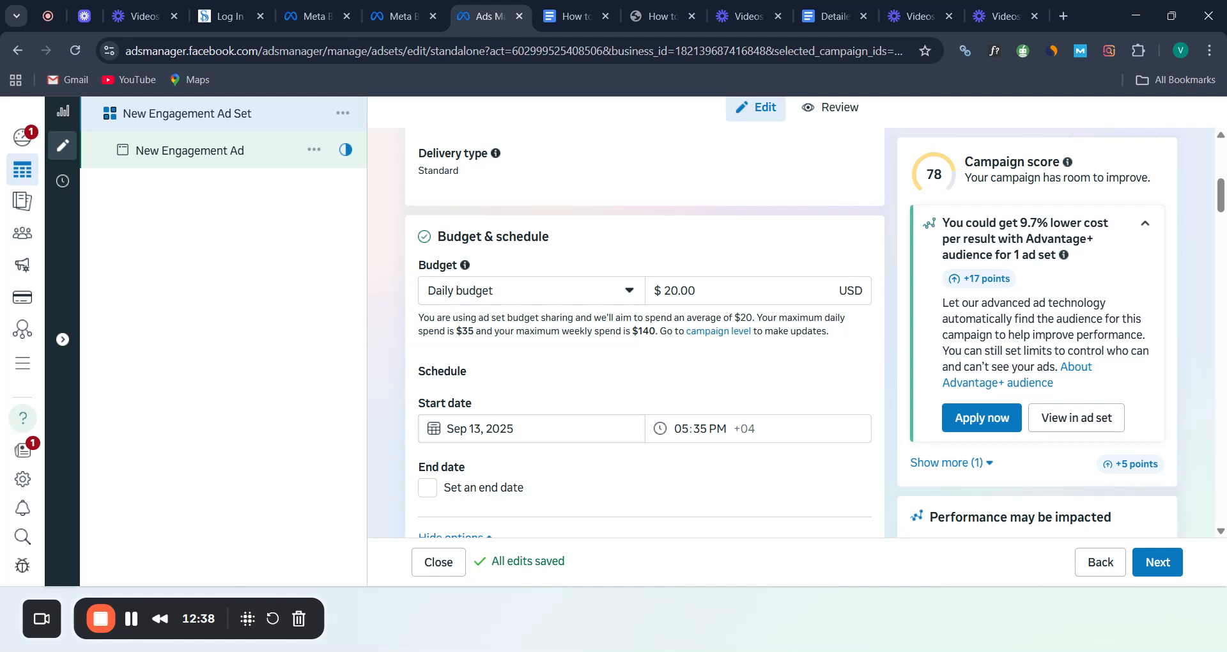
{"action": "scroll", "coordinate": [857, 276], "scroll_direction": "up", "scroll_amount": 5}
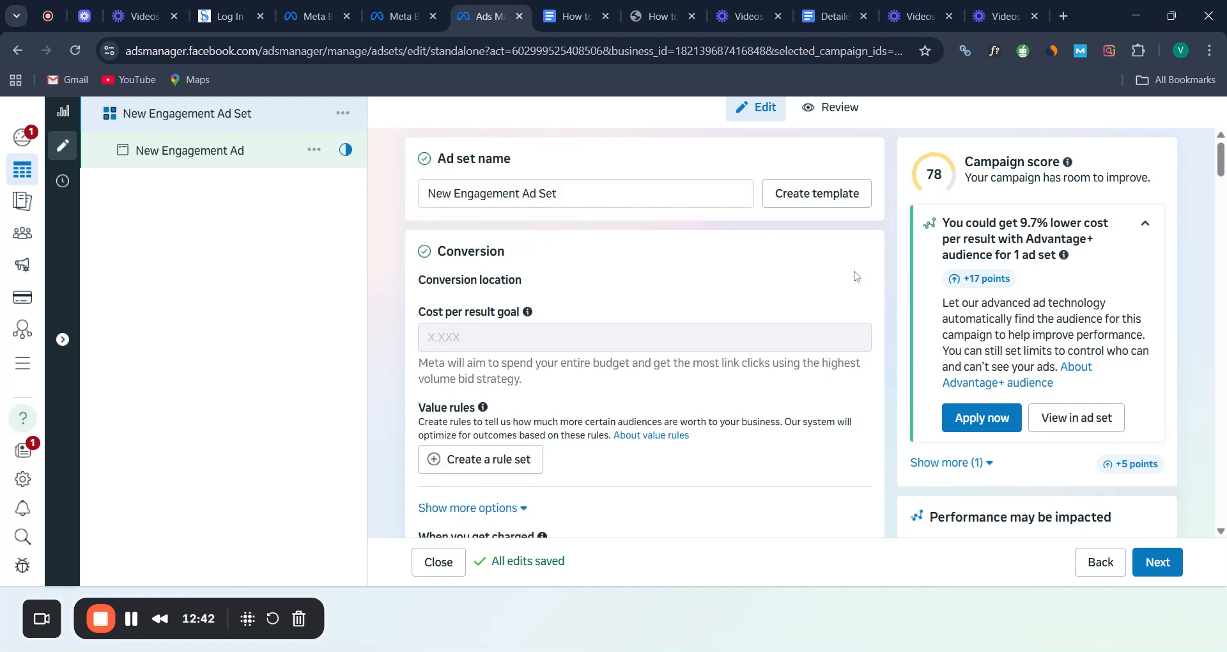
Open New Engagement Ad for editing and go to its Ad creative section
{"action": "left_click", "coordinate": [218, 158]}
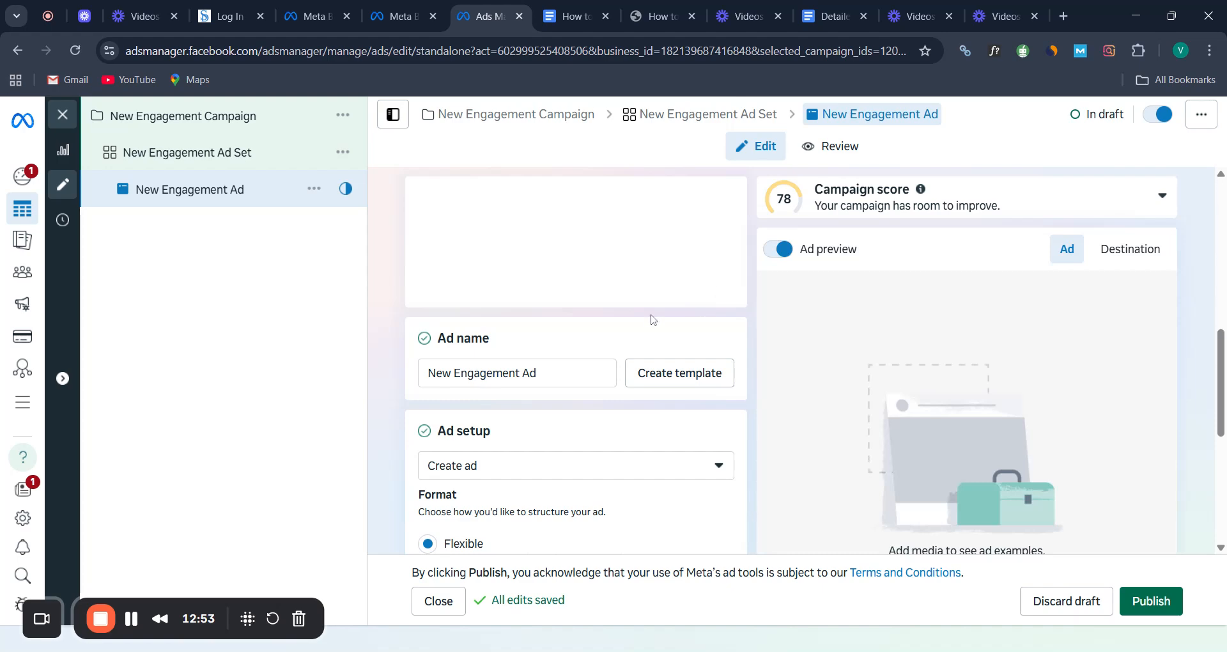
{"action": "scroll", "coordinate": [651, 320], "scroll_direction": "down", "scroll_amount": 5}
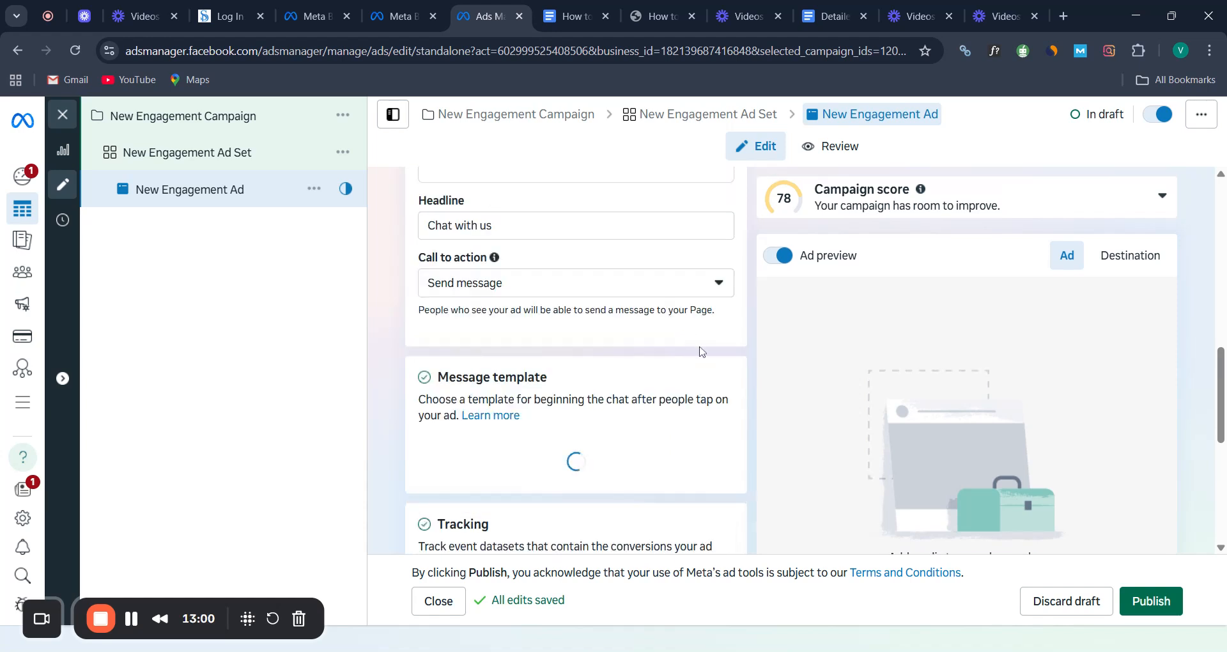
{"action": "scroll", "coordinate": [738, 374], "scroll_direction": "up", "scroll_amount": 4}
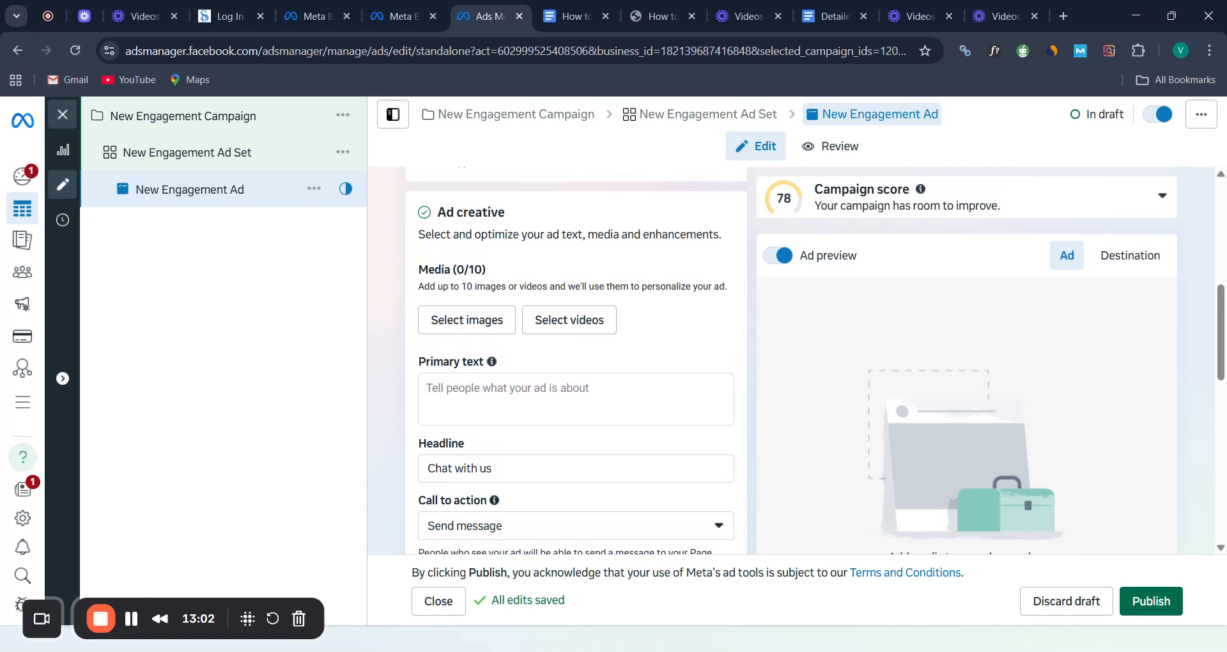
{"action": "scroll", "coordinate": [646, 370], "scroll_direction": "up", "scroll_amount": 1}
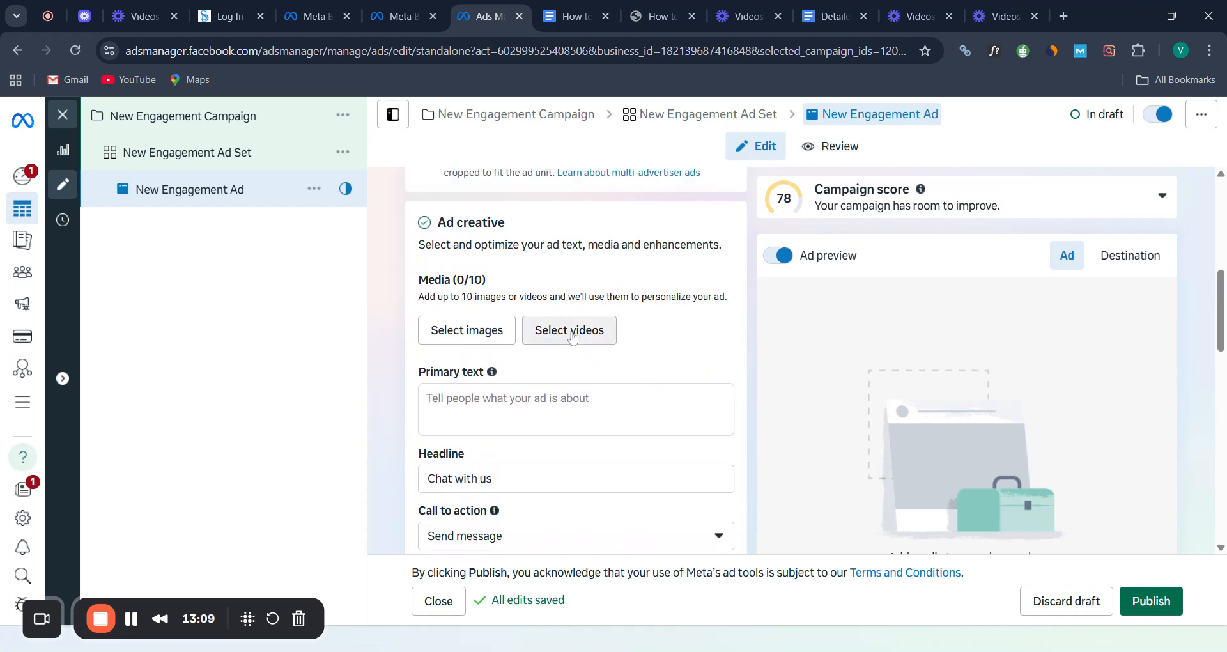
Add the "Free Google Ads Checklist for Dental Clinics" image from the account images to the ad creative's media
{"action": "left_click", "coordinate": [466, 341]}
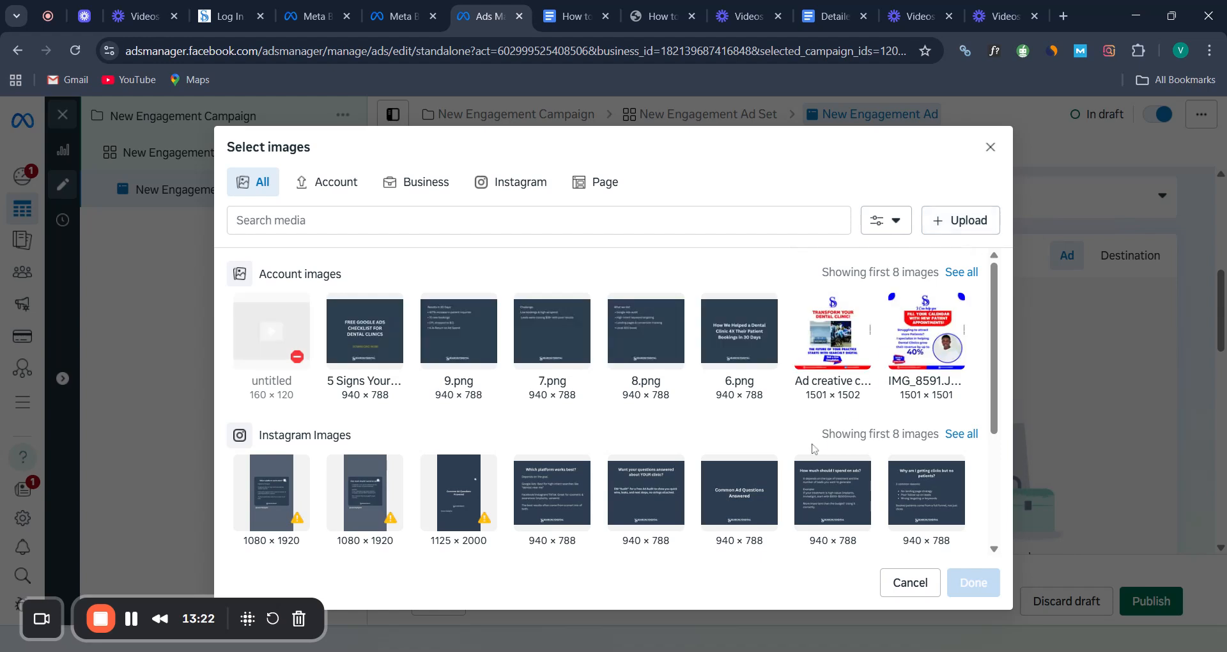
{"action": "scroll", "coordinate": [813, 449], "scroll_direction": "down", "scroll_amount": 1}
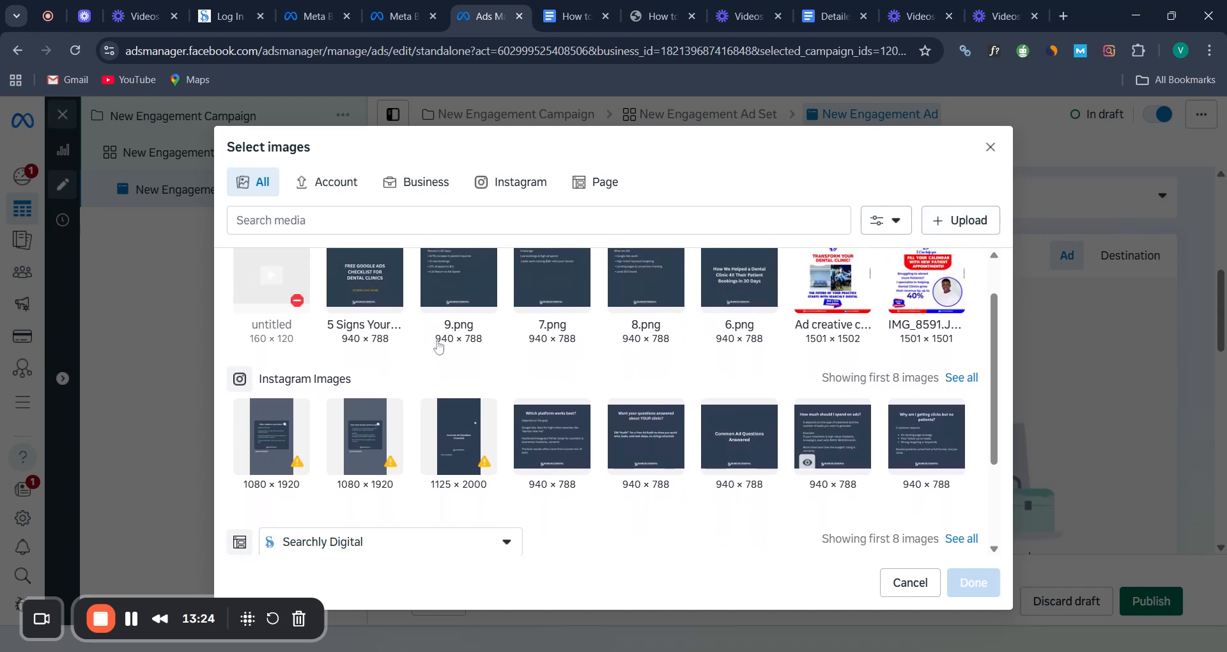
{"action": "left_click", "coordinate": [385, 286]}
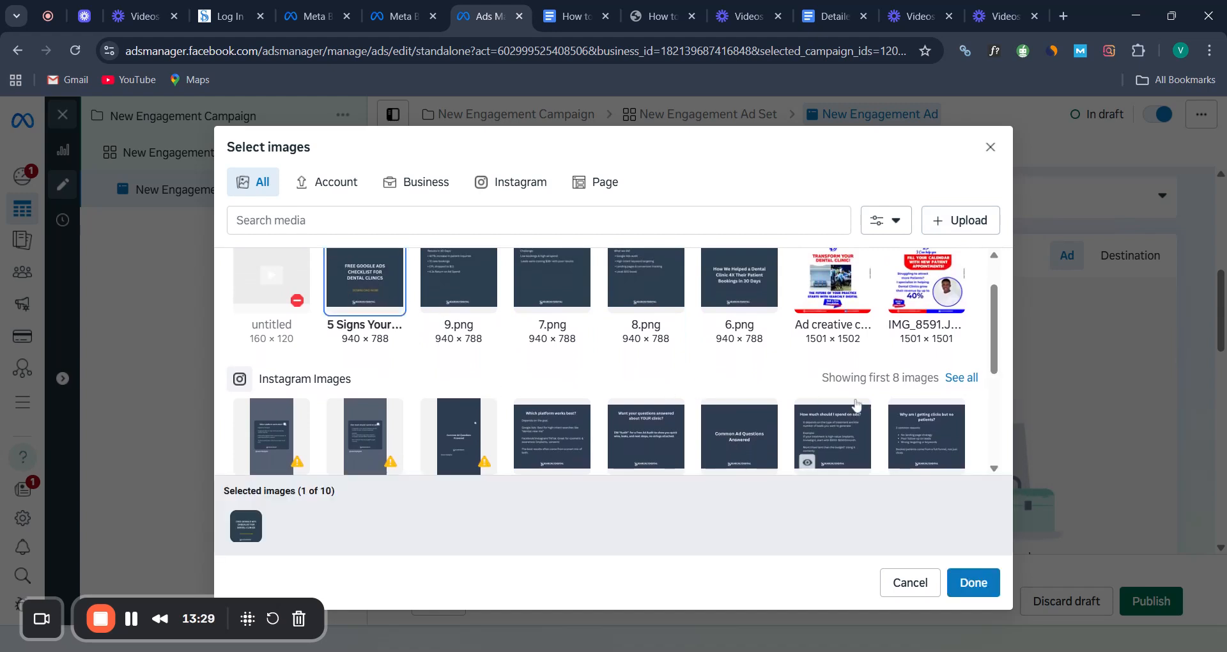
{"action": "left_click", "coordinate": [963, 217]}
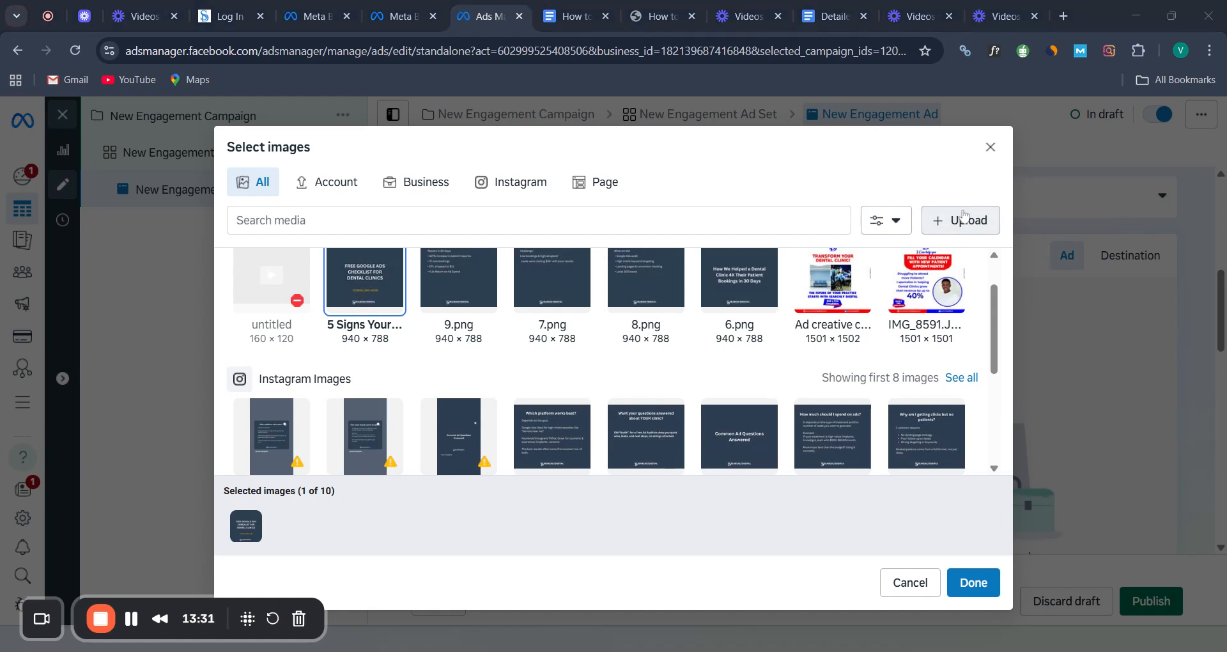
{"action": "left_click", "coordinate": [600, 14]}
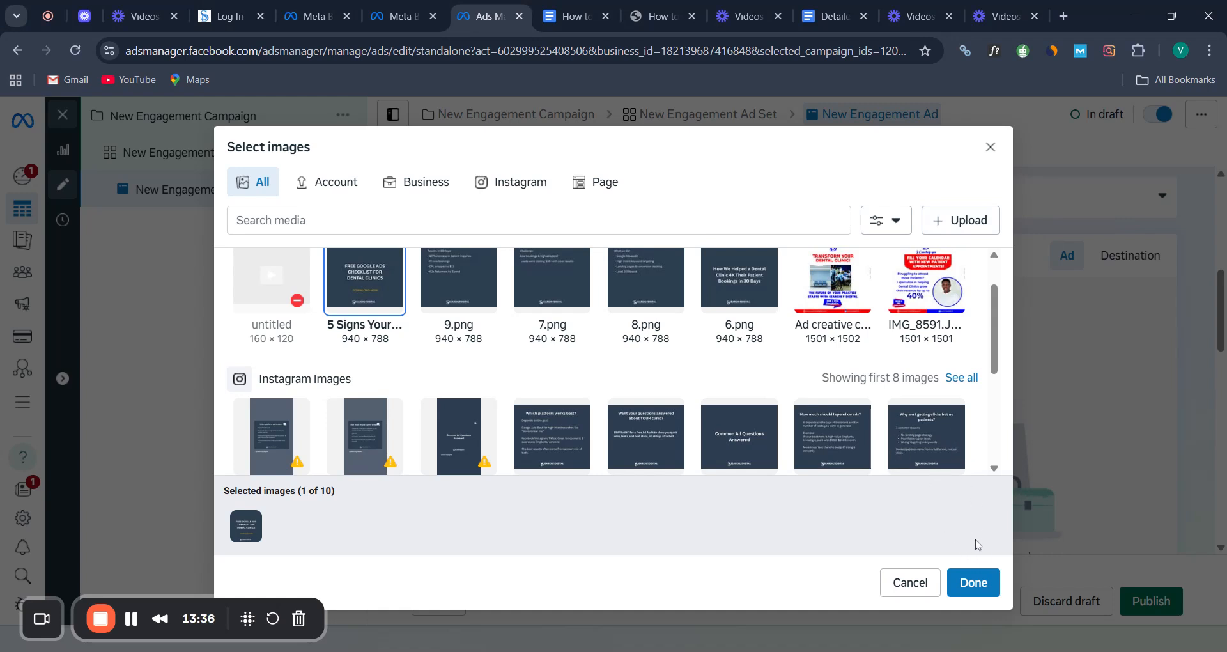
{"action": "left_click", "coordinate": [980, 587]}
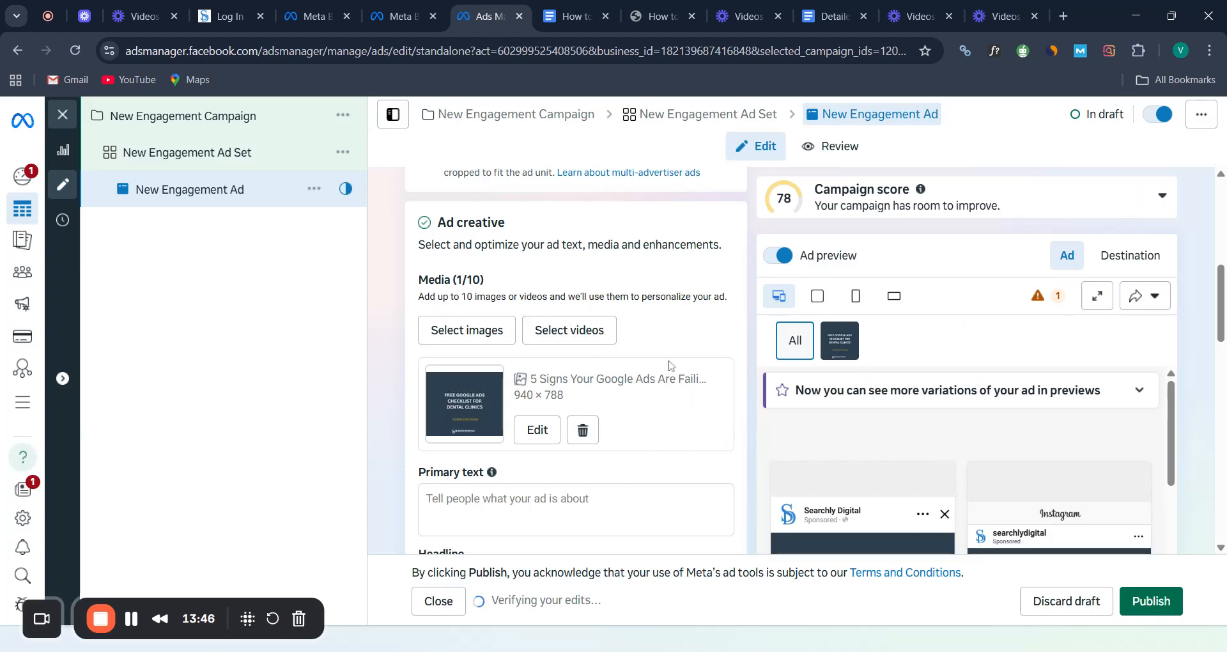
Review the ad's creative text fields and the Format options in its Ad setup section
{"action": "scroll", "coordinate": [575, 383], "scroll_direction": "down", "scroll_amount": 2}
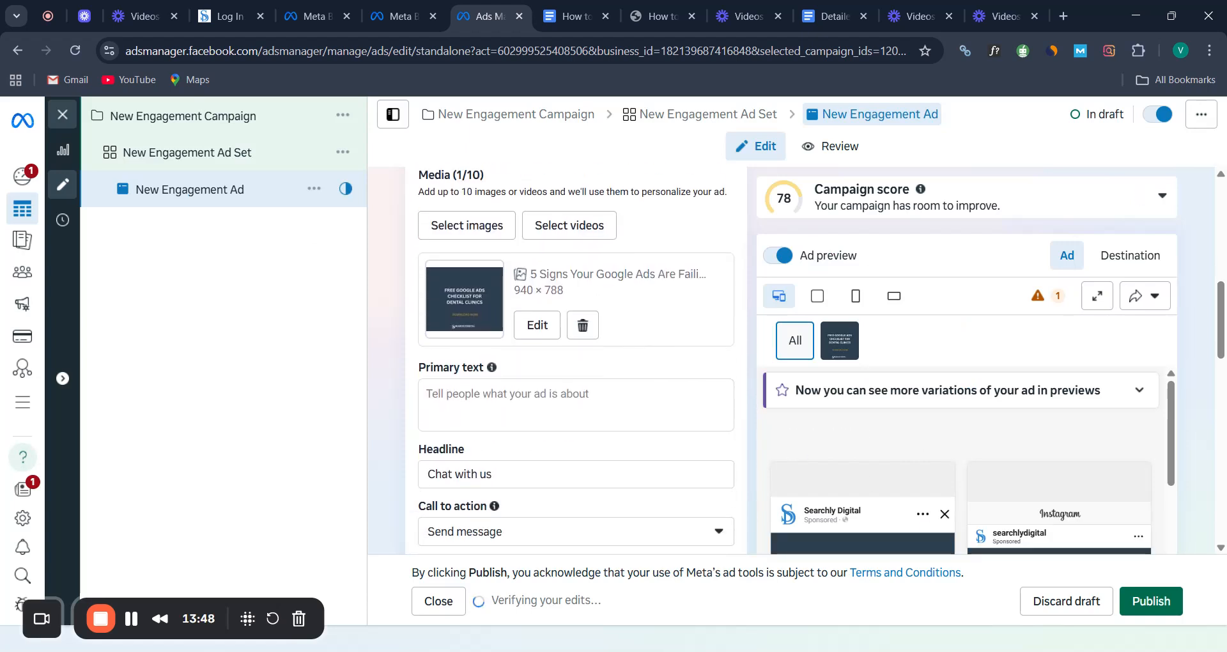
{"action": "scroll", "coordinate": [575, 357], "scroll_direction": "up", "scroll_amount": 6}
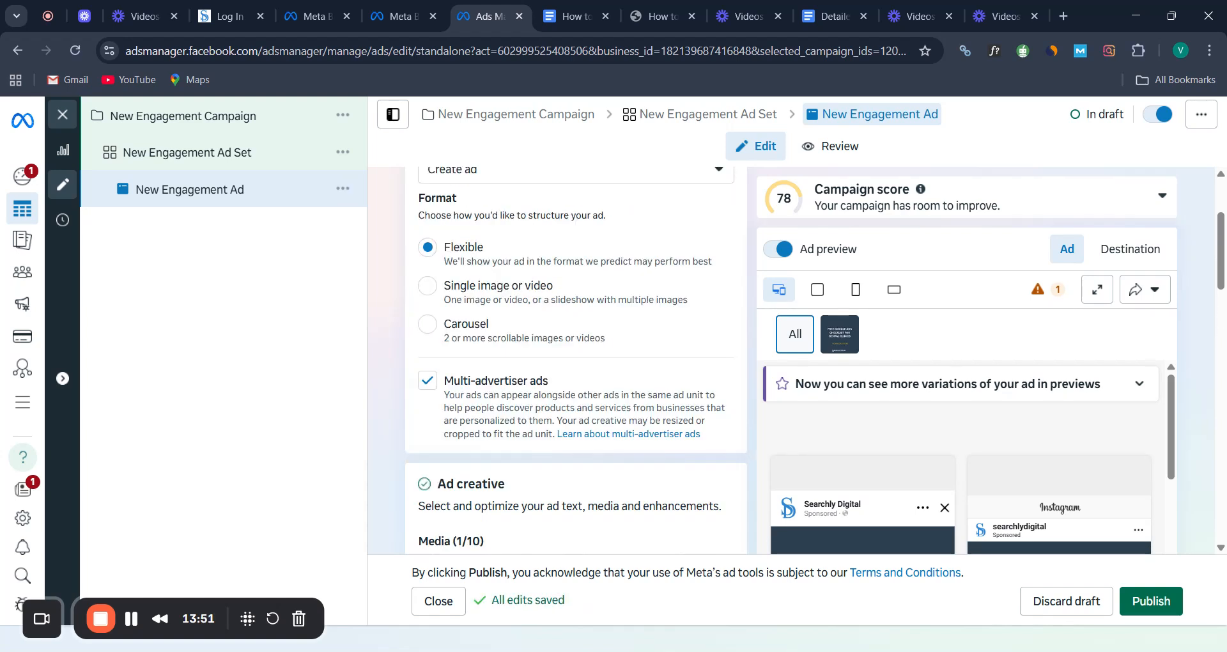
{"action": "scroll", "coordinate": [575, 358], "scroll_direction": "up", "scroll_amount": 1}
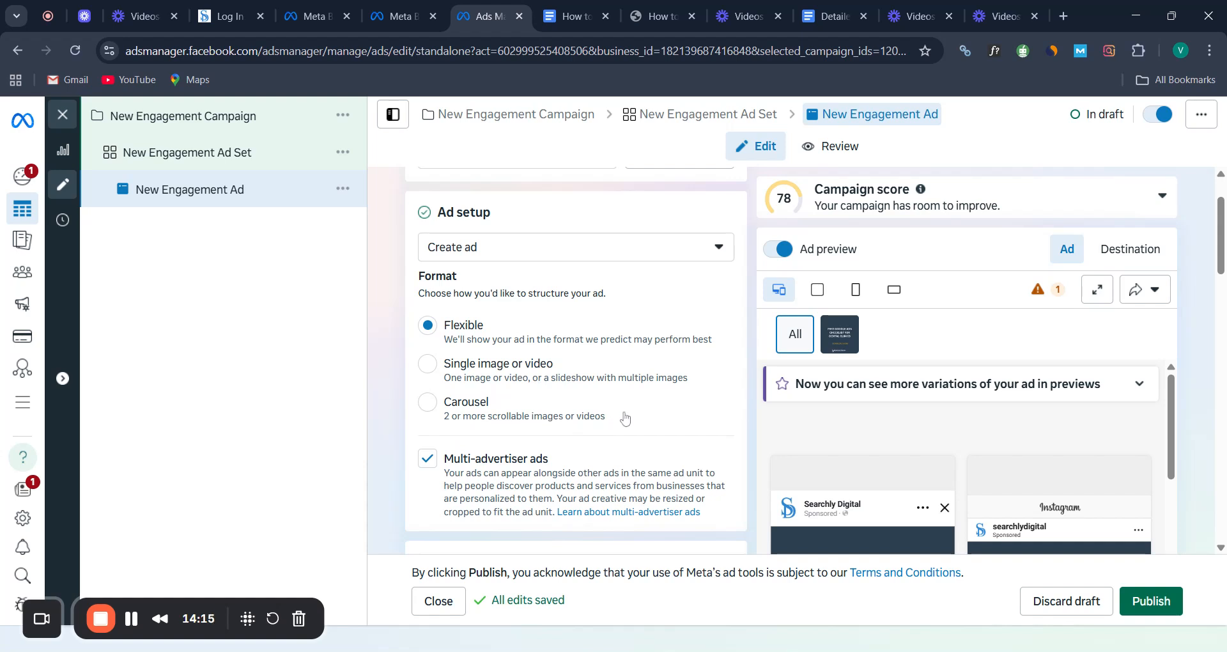
Set the ad's format to Single image or video in its Ad setup section
{"action": "scroll", "coordinate": [625, 418], "scroll_direction": "down", "scroll_amount": 1}
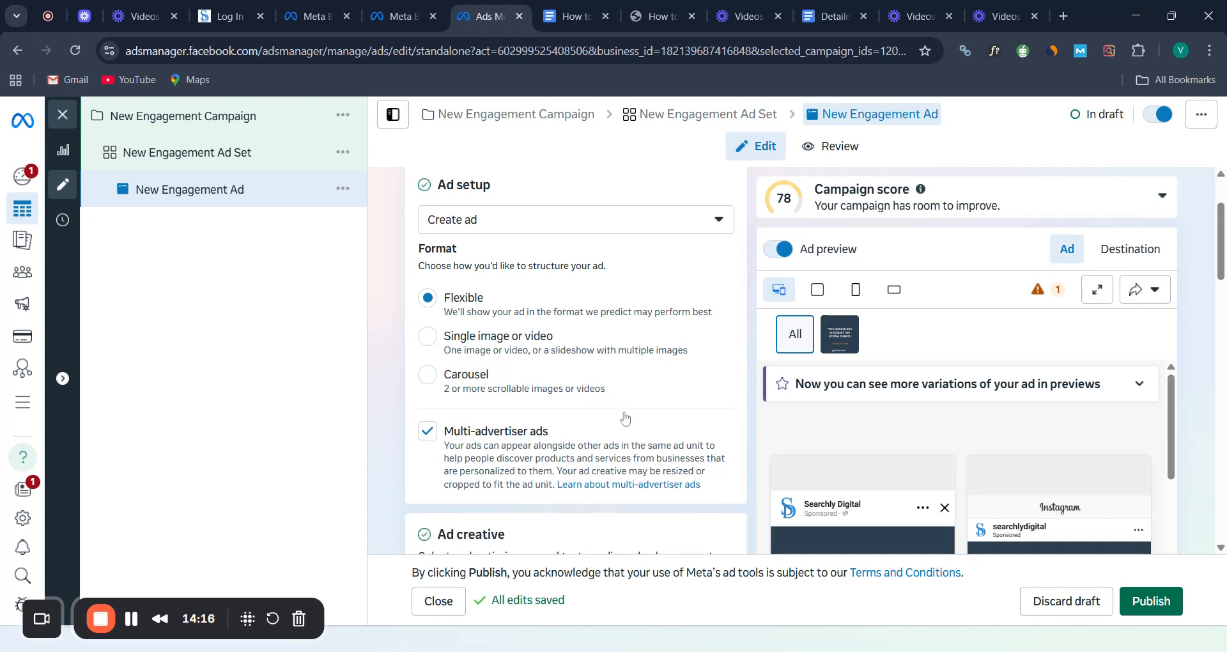
{"action": "left_click", "coordinate": [428, 336]}
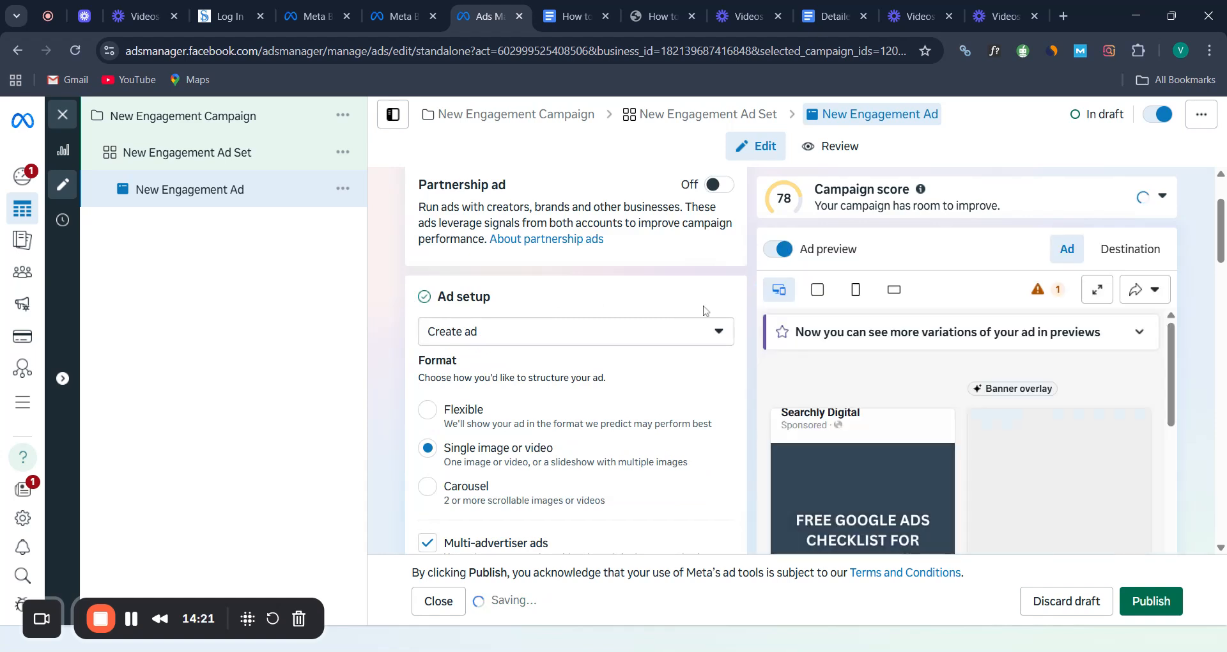
{"action": "scroll", "coordinate": [704, 311], "scroll_direction": "down", "scroll_amount": 3}
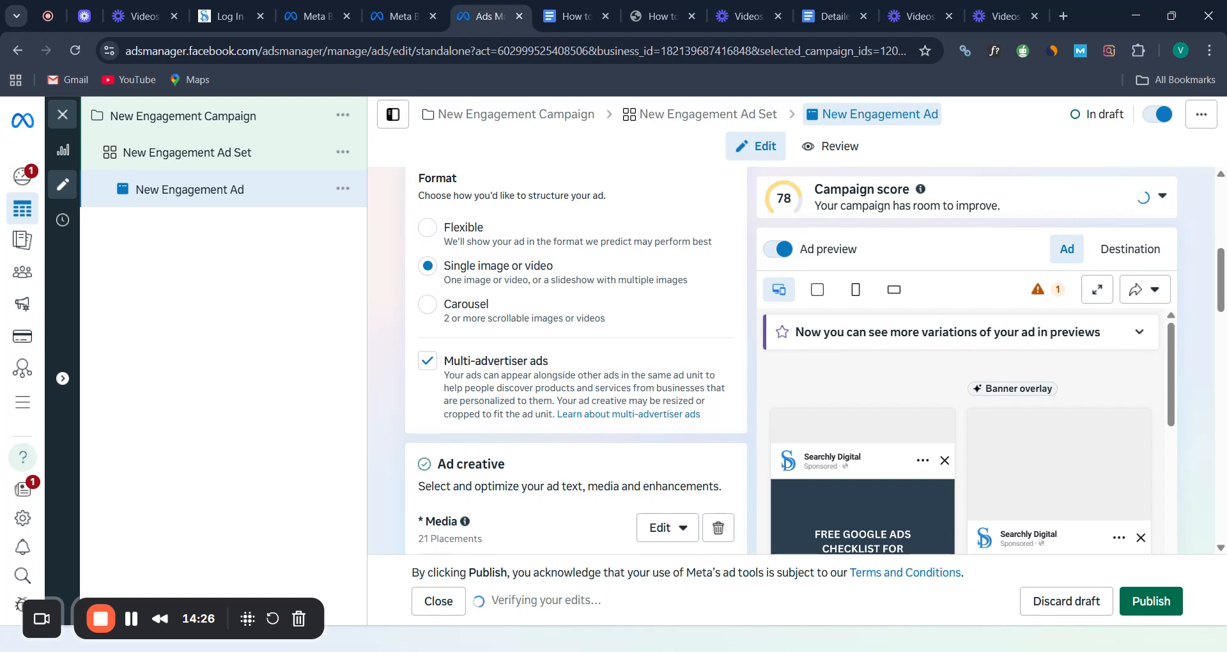
Check the Ad creative media and preview the ad in the square and landscape placement formats
{"action": "scroll", "coordinate": [713, 327], "scroll_direction": "down", "scroll_amount": 2}
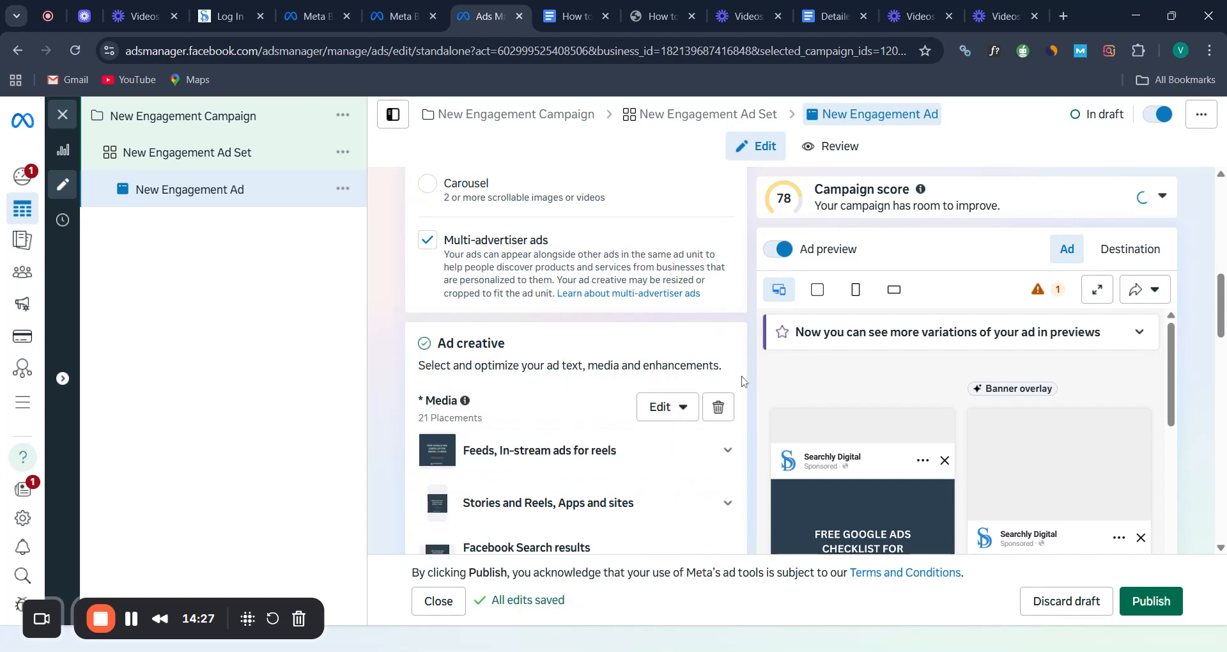
{"action": "scroll", "coordinate": [742, 382], "scroll_direction": "down", "scroll_amount": 2}
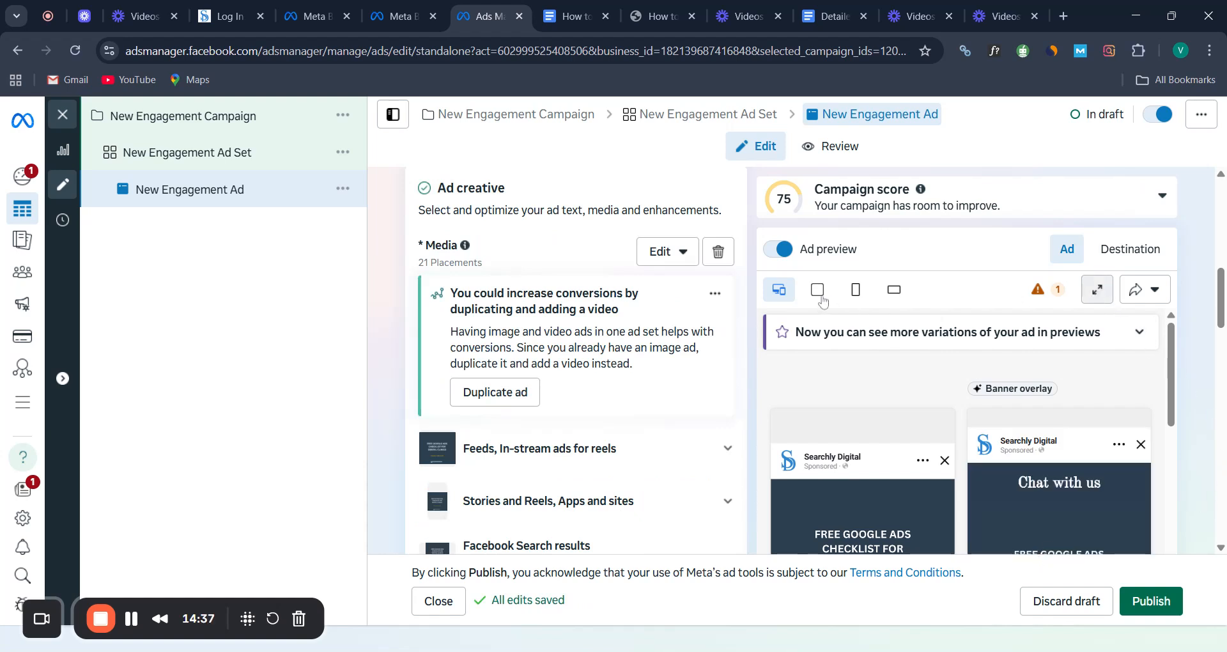
{"action": "left_click", "coordinate": [820, 294]}
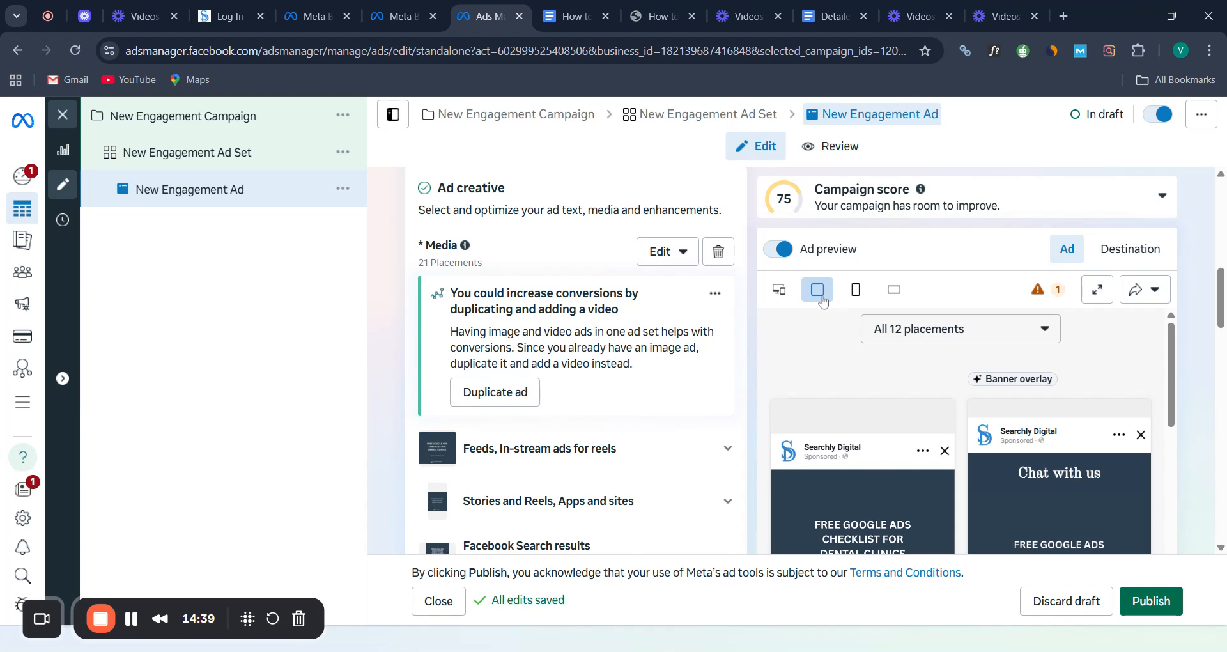
{"action": "left_click", "coordinate": [894, 288]}
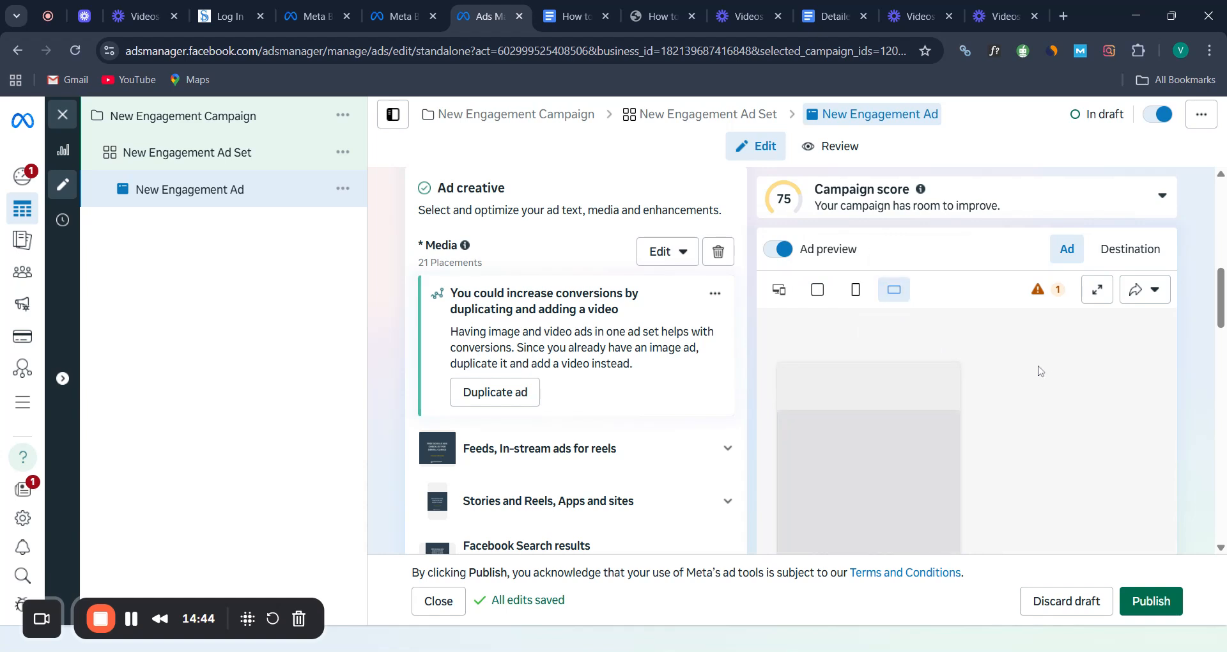
Enter "Get a free dental check list" as the ad's primary text
{"action": "scroll", "coordinate": [710, 379], "scroll_direction": "down", "scroll_amount": 5}
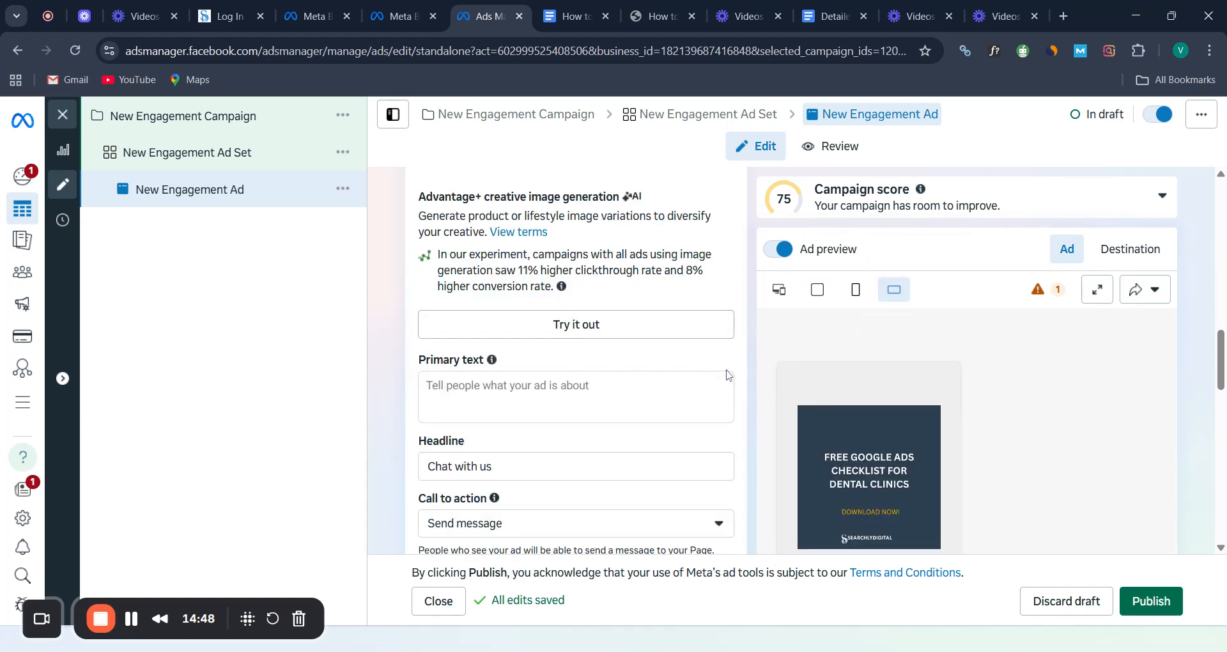
{"action": "scroll", "coordinate": [703, 378], "scroll_direction": "down", "scroll_amount": 2}
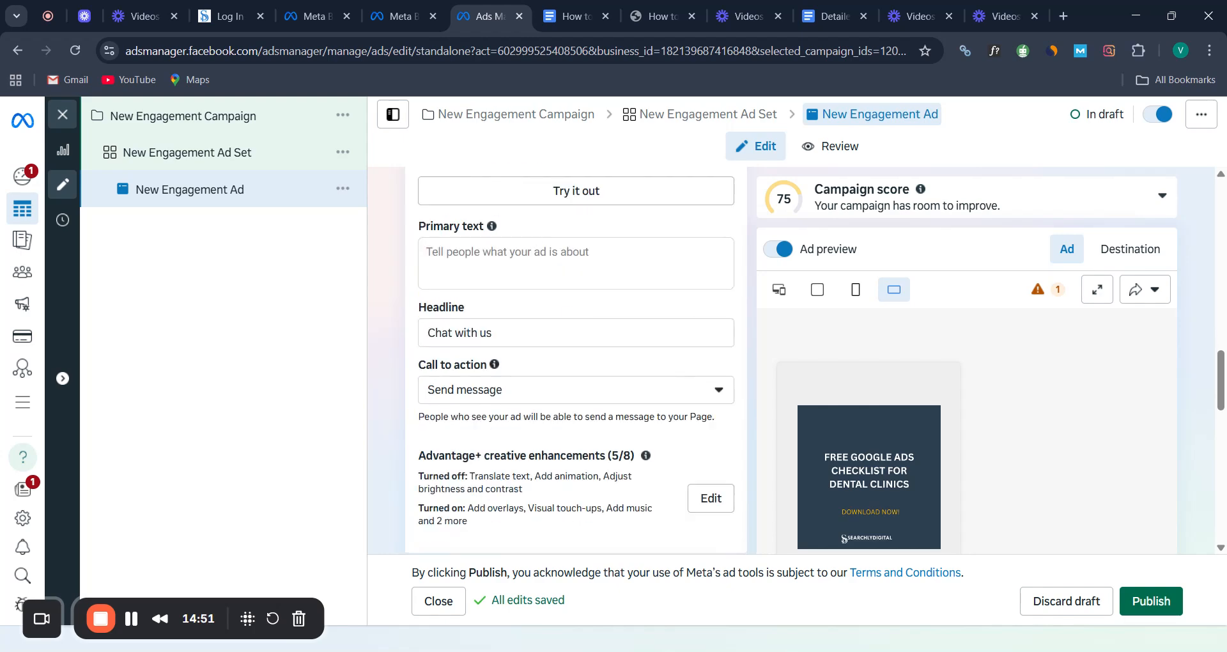
{"action": "scroll", "coordinate": [511, 345], "scroll_direction": "up", "scroll_amount": 2}
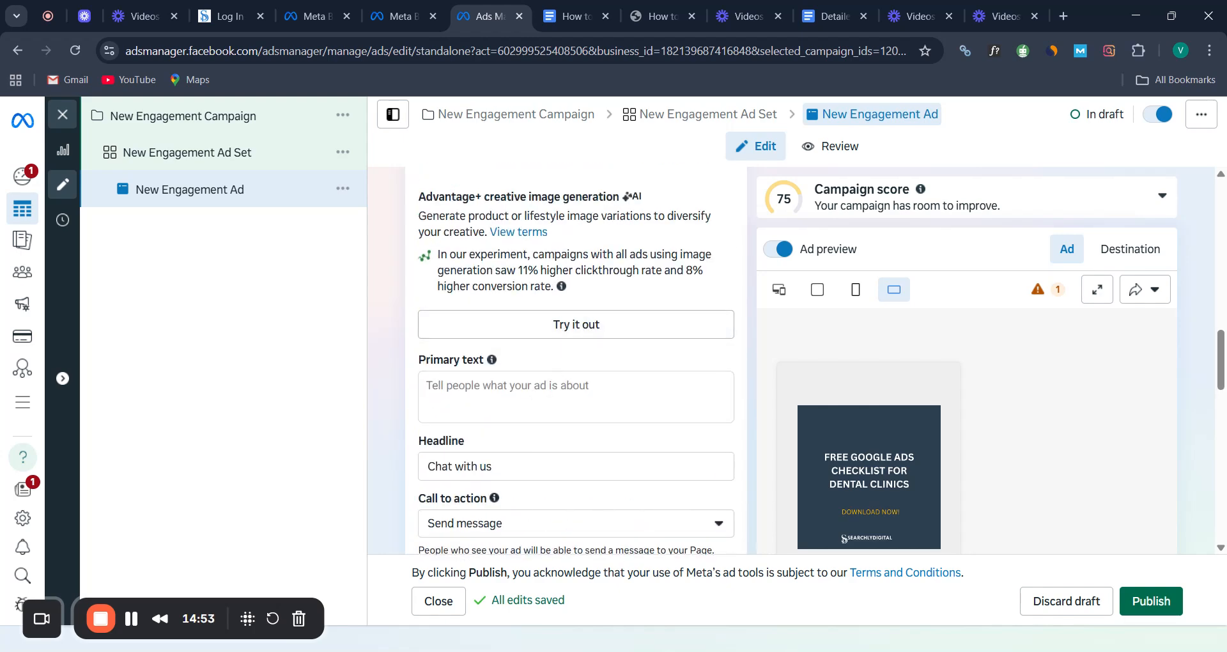
{"action": "scroll", "coordinate": [575, 361], "scroll_direction": "down", "scroll_amount": 2}
{"action": "scroll", "coordinate": [576, 358], "scroll_direction": "down", "scroll_amount": 4}
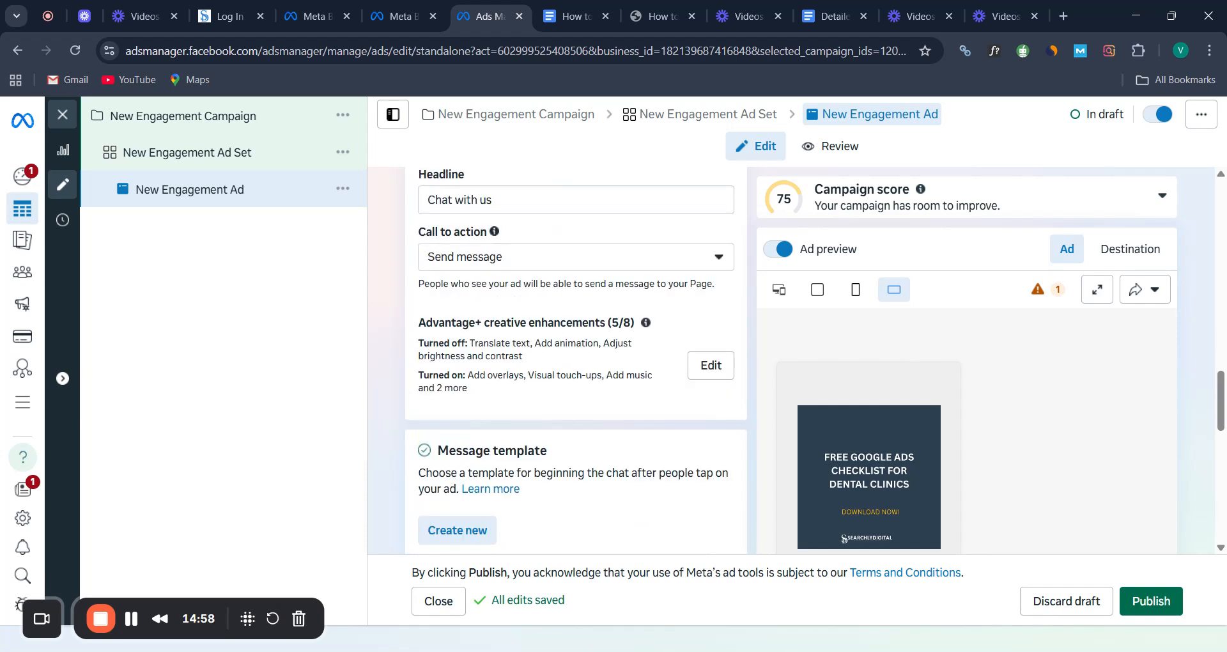
{"action": "scroll", "coordinate": [575, 361], "scroll_direction": "up", "scroll_amount": 2}
{"action": "scroll", "coordinate": [571, 326], "scroll_direction": "up", "scroll_amount": 2}
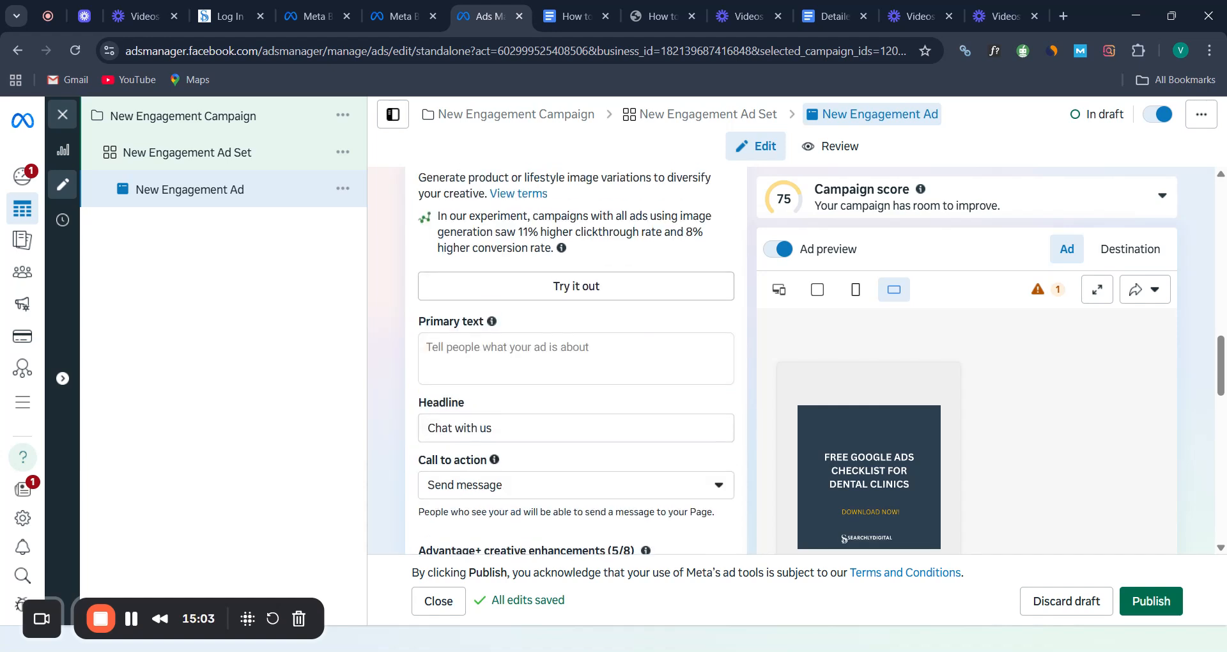
{"action": "left_click", "coordinate": [575, 359]}
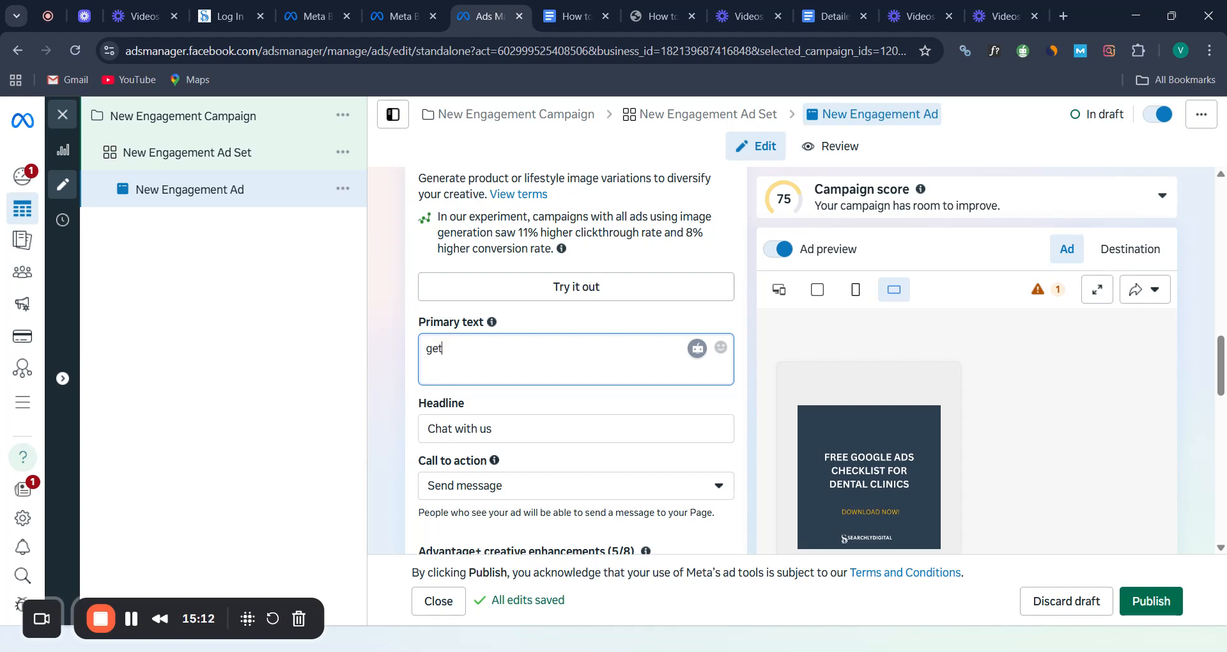
{"action": "key", "text": "BackSpace"}
{"action": "type", "text": "Get a free de"}
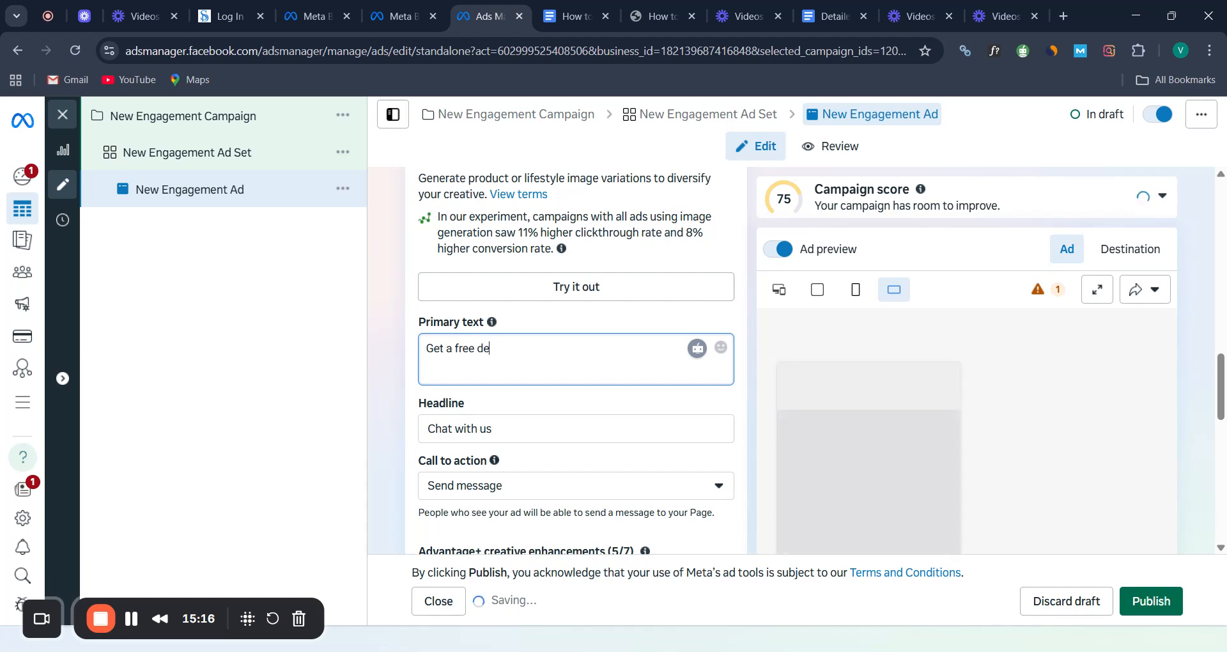
{"action": "type", "text": "ntal  check"}
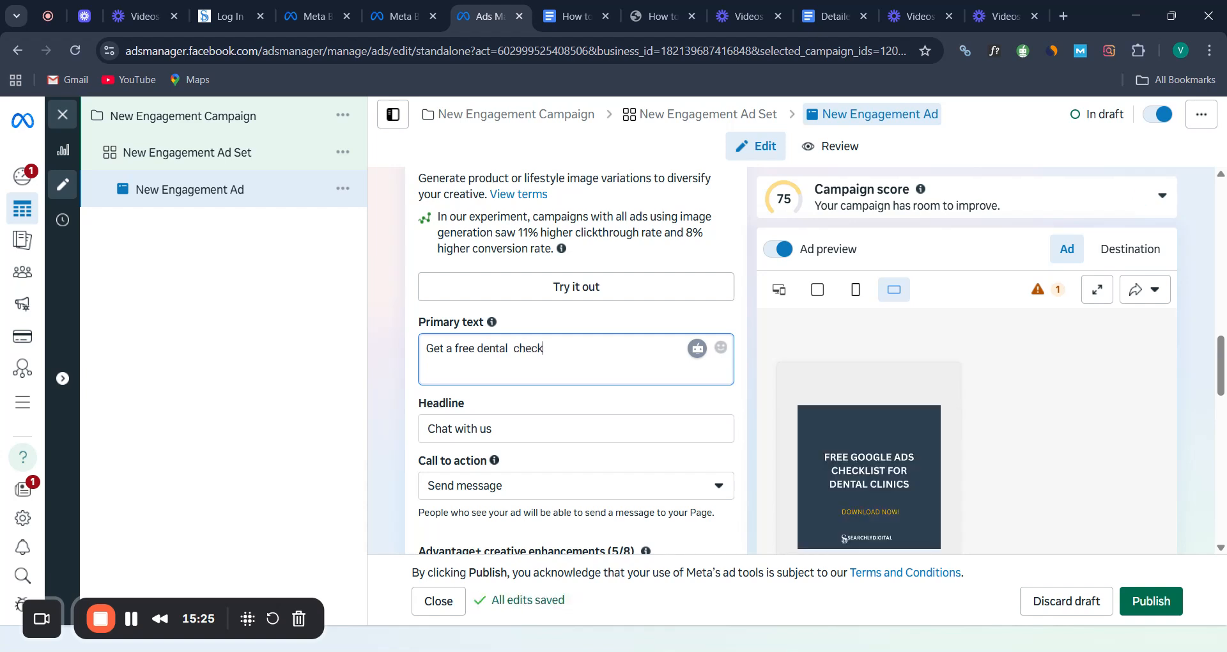
{"action": "type", "text": " list"}
Open the advanced ad preview and examine the Facebook Feed, Instagram feed, Instagram Stories and Facebook Stories variations
{"action": "scroll", "coordinate": [575, 384], "scroll_direction": "down", "scroll_amount": 2}
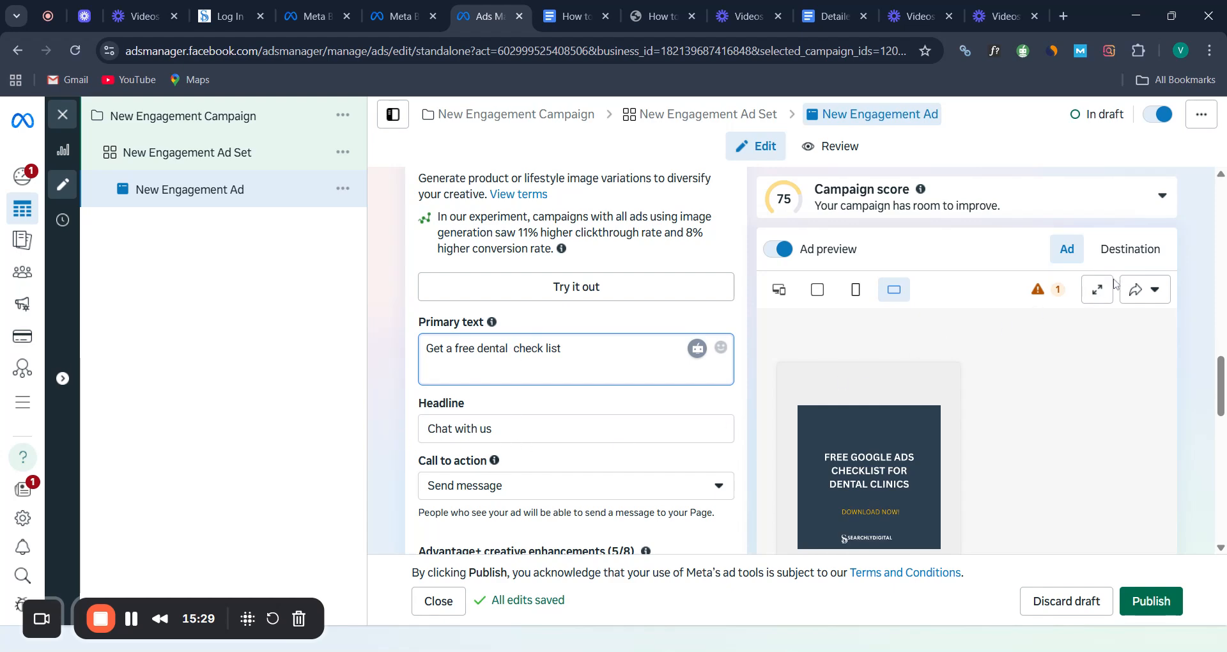
{"action": "scroll", "coordinate": [1115, 268], "scroll_direction": "down", "scroll_amount": 4}
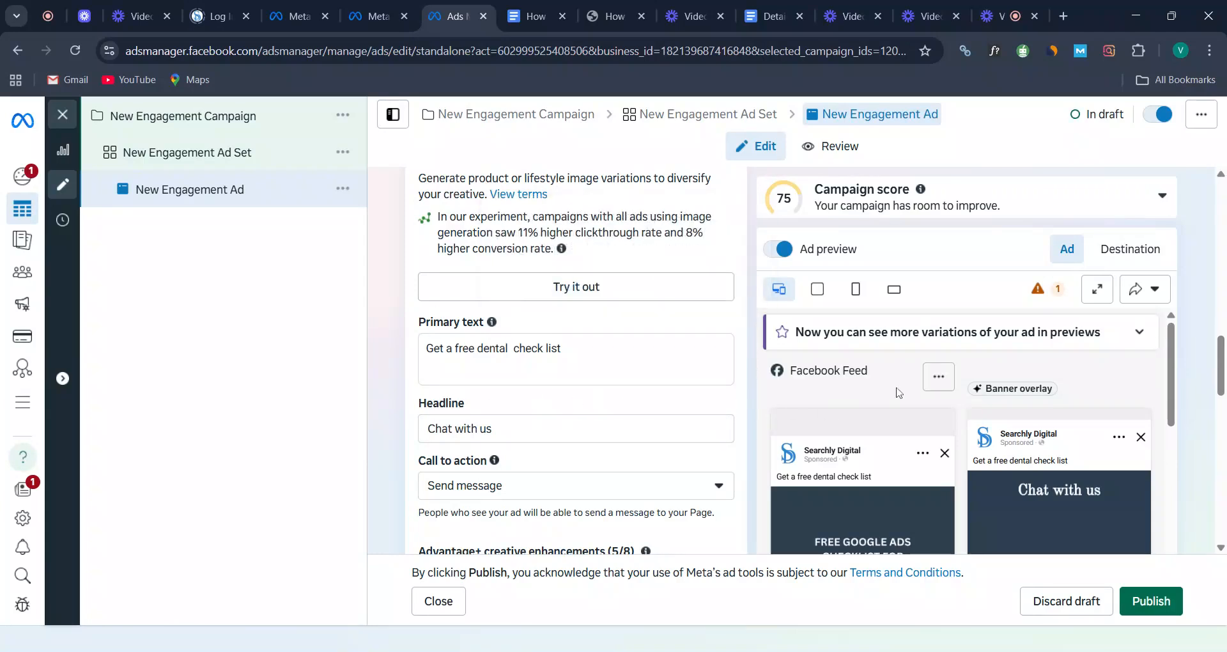
{"action": "left_click", "coordinate": [1096, 296]}
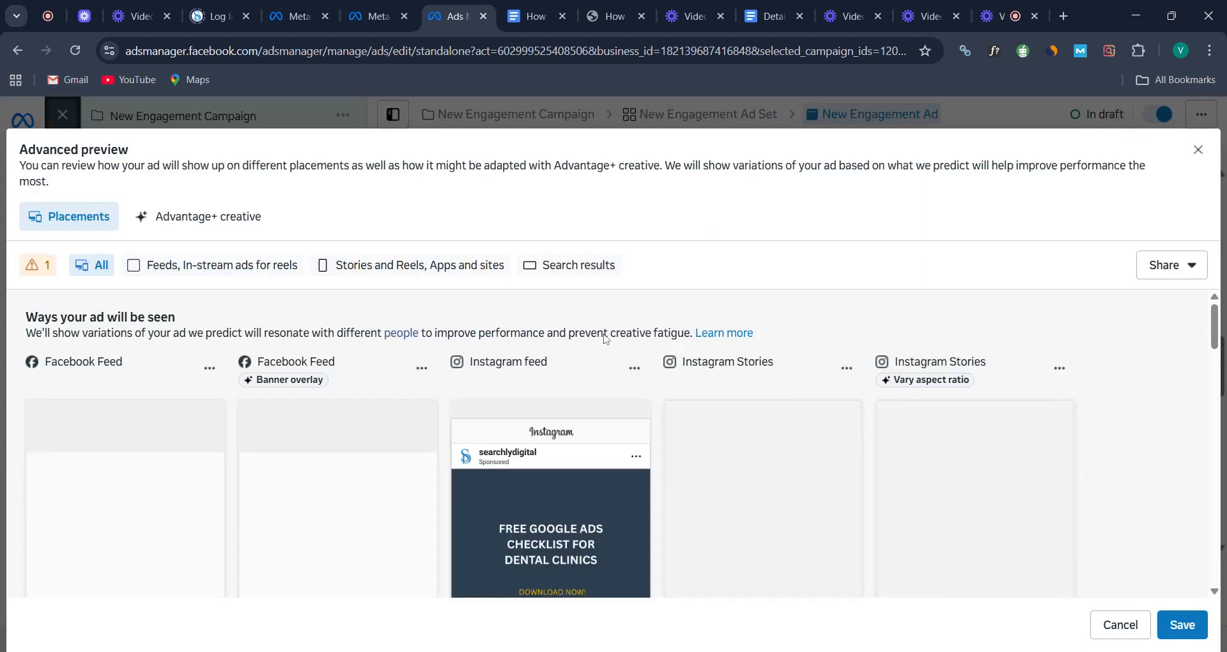
{"action": "scroll", "coordinate": [602, 322], "scroll_direction": "down", "scroll_amount": 2}
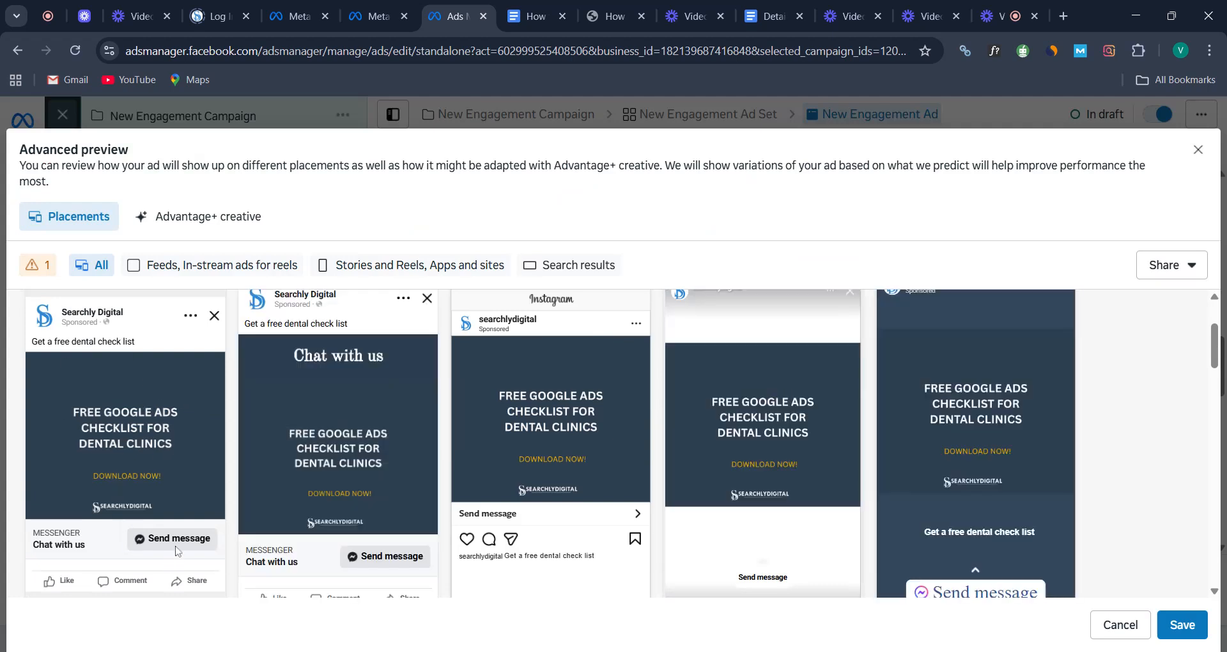
{"action": "scroll", "coordinate": [178, 551], "scroll_direction": "up", "scroll_amount": 1}
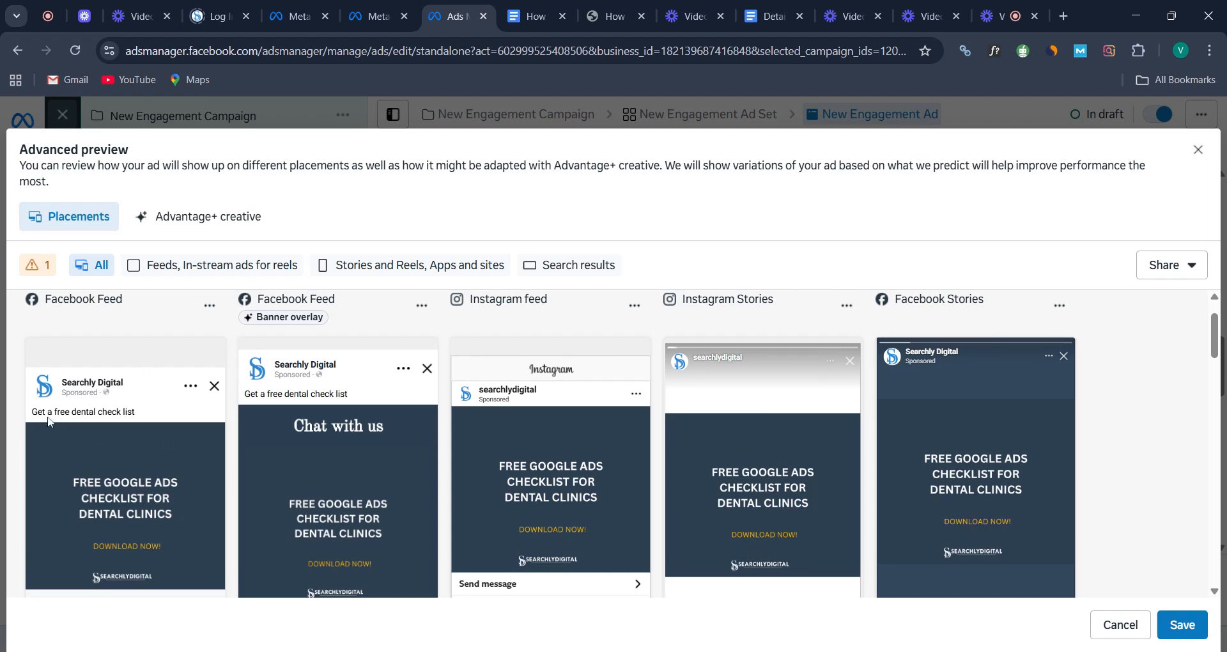
{"action": "scroll", "coordinate": [48, 422], "scroll_direction": "down", "scroll_amount": 1}
{"action": "scroll", "coordinate": [549, 443], "scroll_direction": "up", "scroll_amount": 1}
{"action": "scroll", "coordinate": [111, 414], "scroll_direction": "down", "scroll_amount": 1}
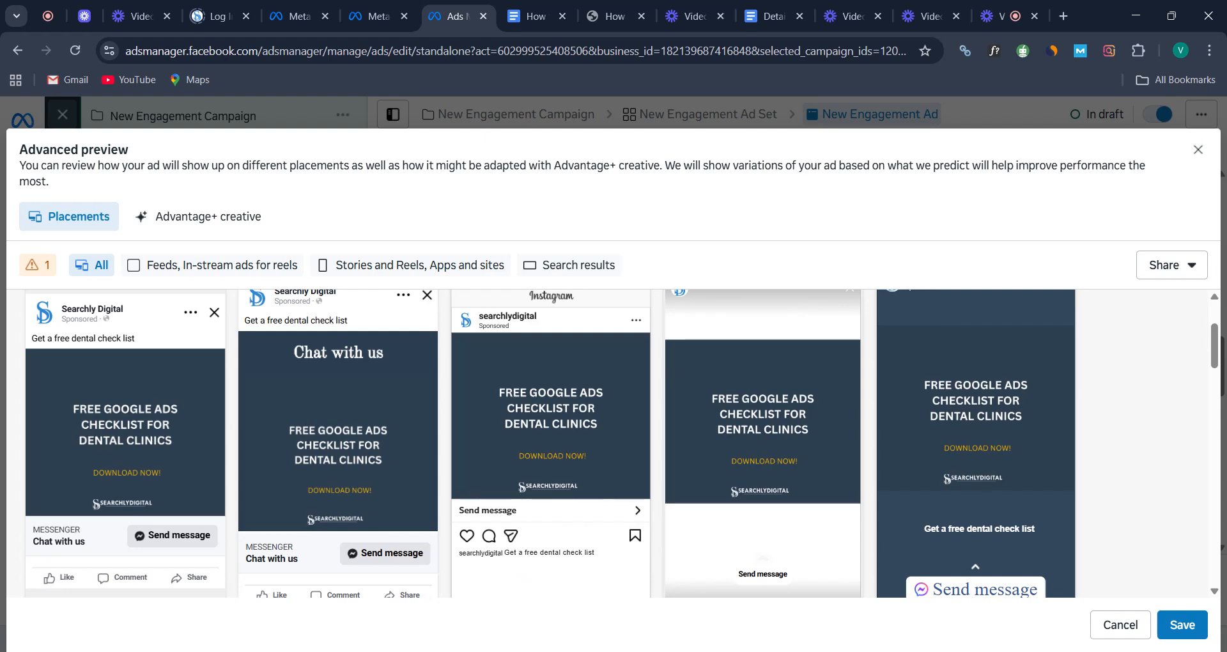
{"action": "scroll", "coordinate": [607, 444], "scroll_direction": "down", "scroll_amount": 2}
{"action": "scroll", "coordinate": [607, 443], "scroll_direction": "up", "scroll_amount": 2}
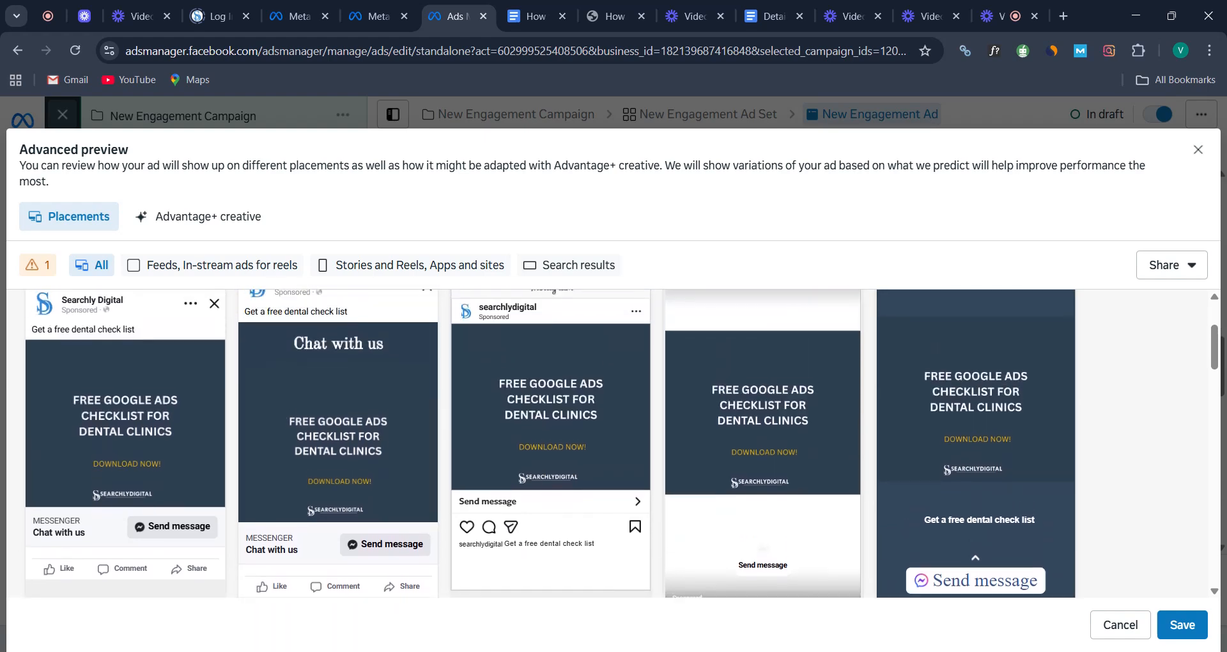
{"action": "scroll", "coordinate": [607, 443], "scroll_direction": "up", "scroll_amount": 1}
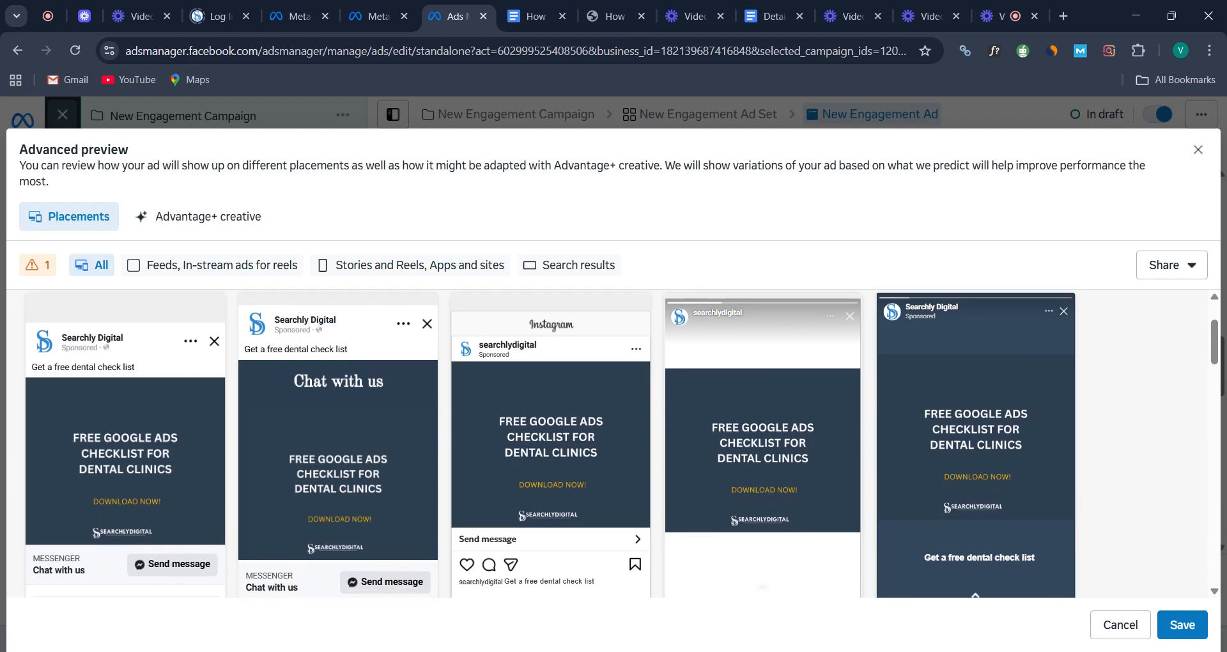
{"action": "scroll", "coordinate": [608, 443], "scroll_direction": "up", "scroll_amount": 2}
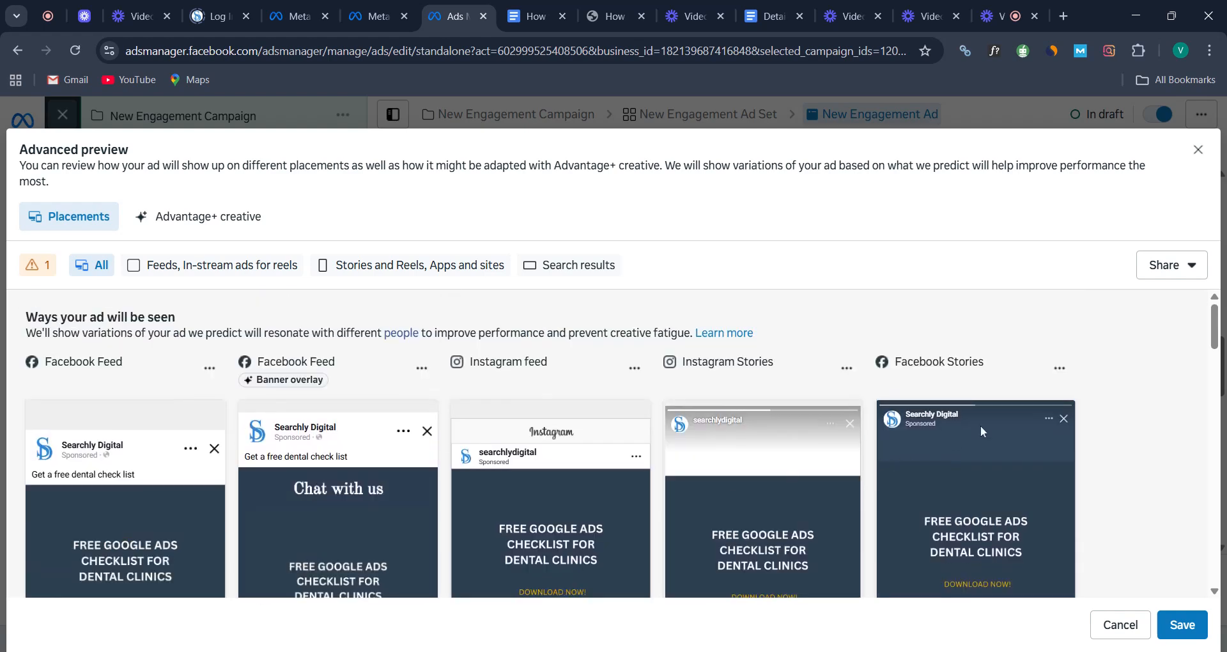
{"action": "scroll", "coordinate": [981, 431], "scroll_direction": "down", "scroll_amount": 3}
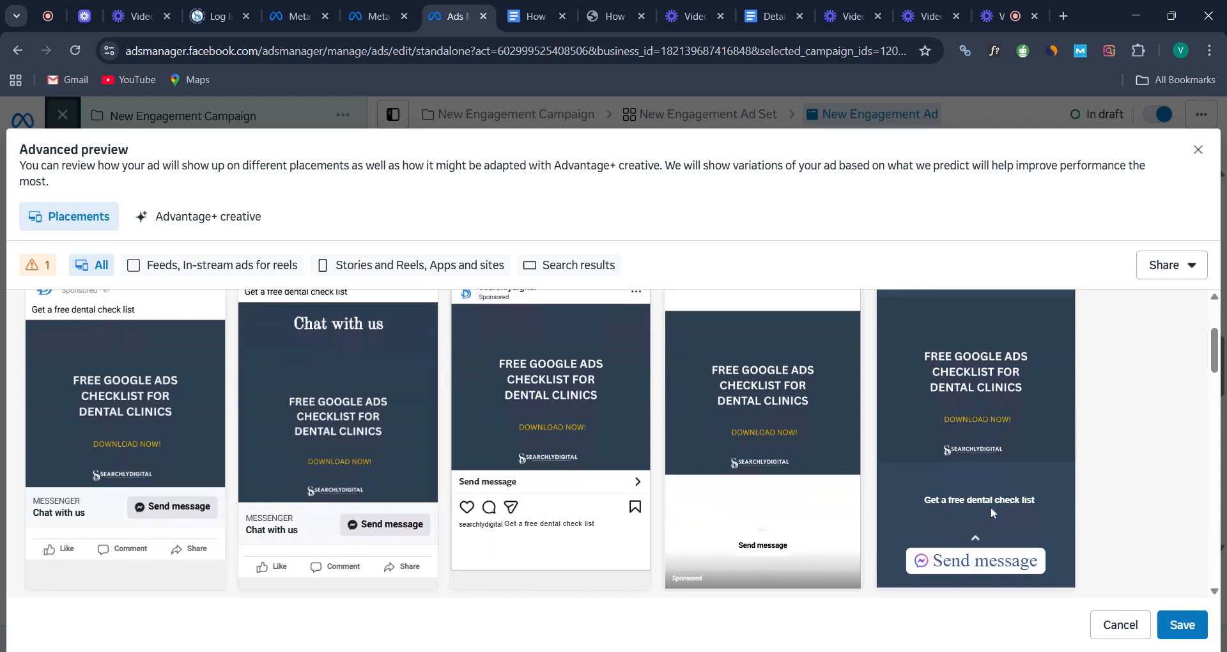
Examine the remaining placement previews, including Instagram Explore, Facebook Marketplace and Reels, and close the advanced preview
{"action": "scroll", "coordinate": [991, 508], "scroll_direction": "down", "scroll_amount": 2}
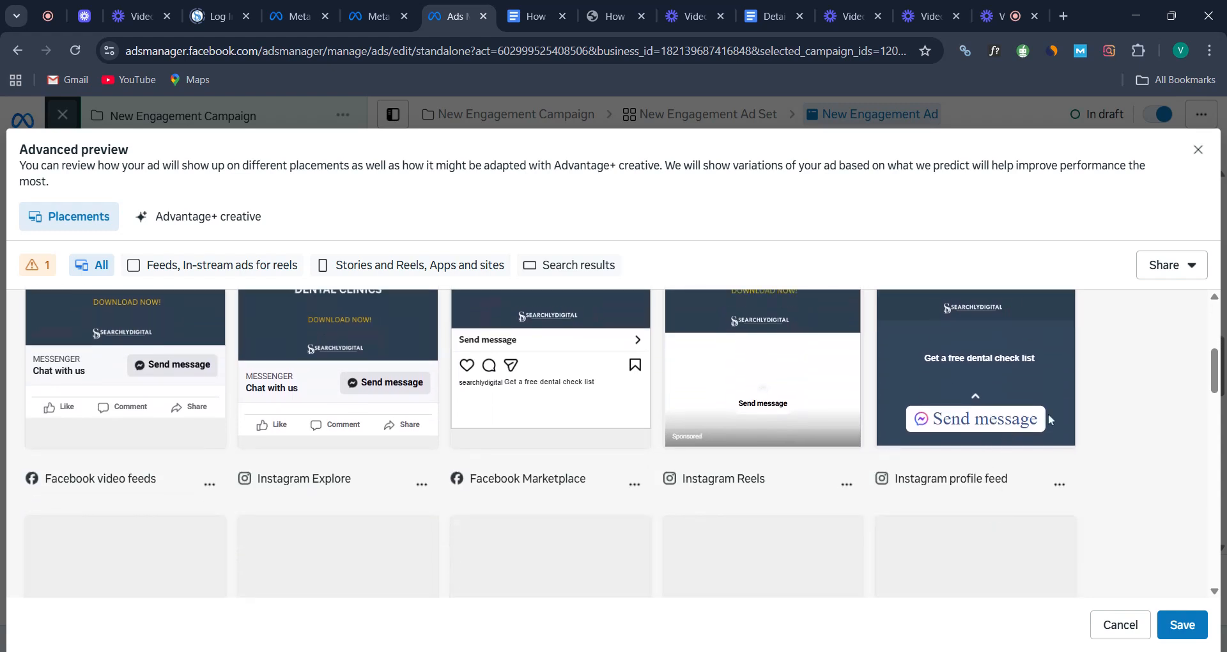
{"action": "scroll", "coordinate": [1048, 413], "scroll_direction": "down", "scroll_amount": 3}
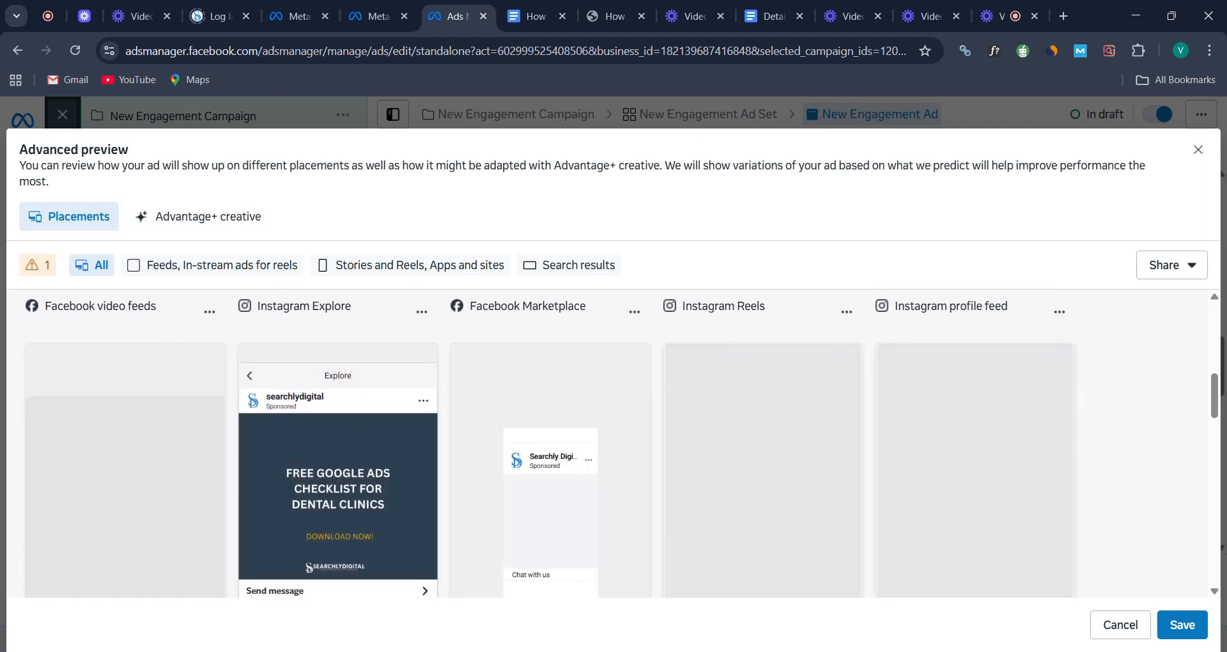
{"action": "scroll", "coordinate": [507, 452], "scroll_direction": "down", "scroll_amount": 3}
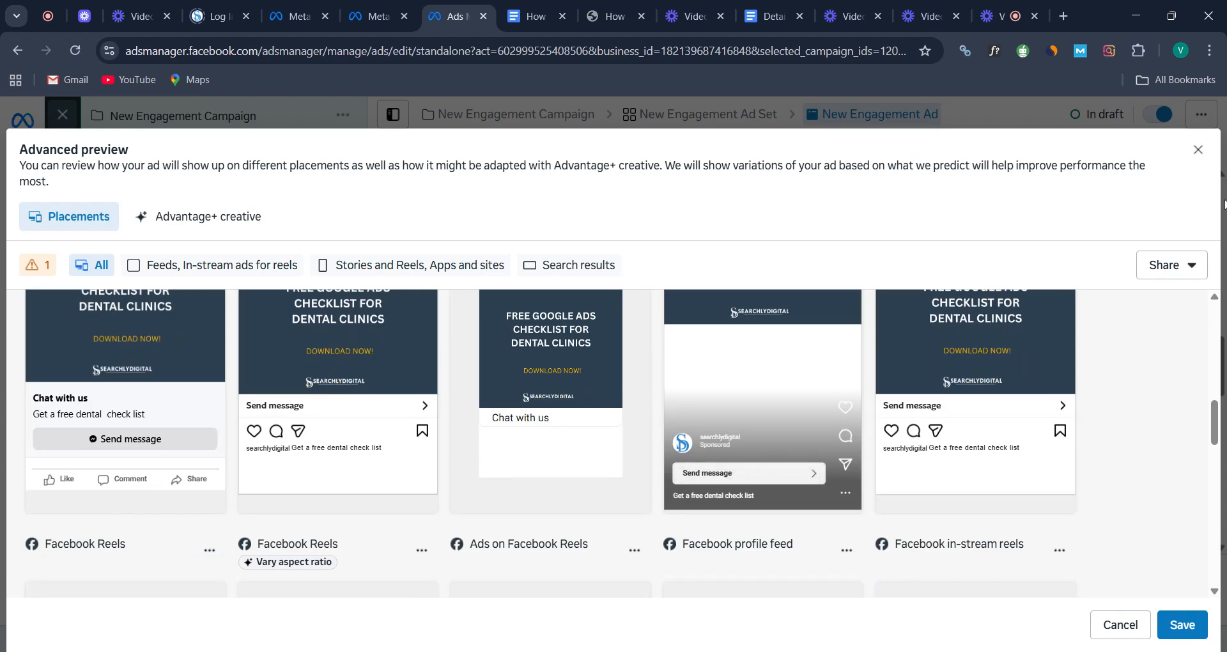
{"action": "left_click", "coordinate": [1198, 150]}
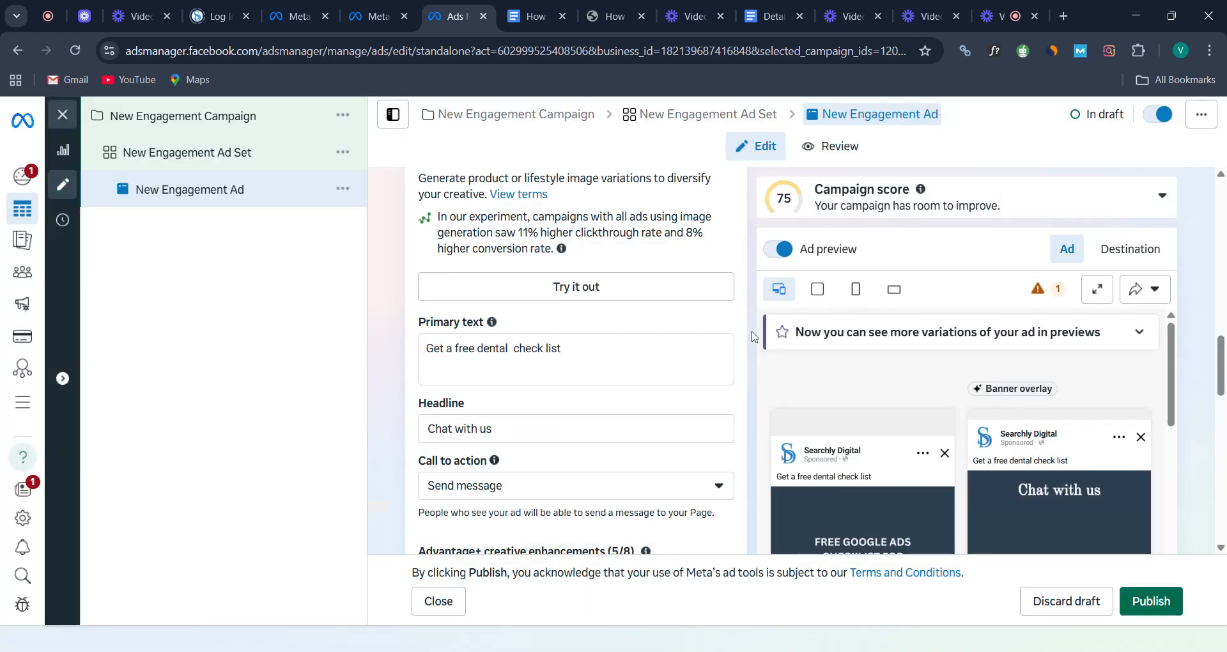
Look over the ad's message template and tracking settings, and open the Start conversations template for editing
{"action": "scroll", "coordinate": [707, 342], "scroll_direction": "down", "scroll_amount": 4}
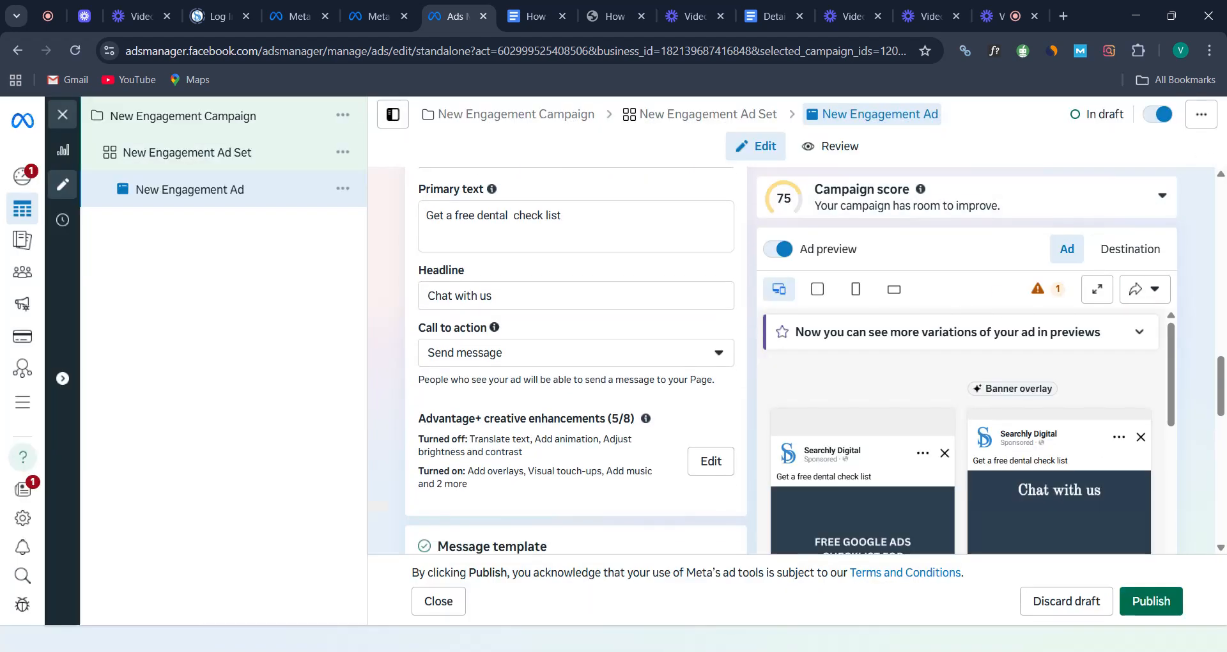
{"action": "scroll", "coordinate": [740, 356], "scroll_direction": "down", "scroll_amount": 8}
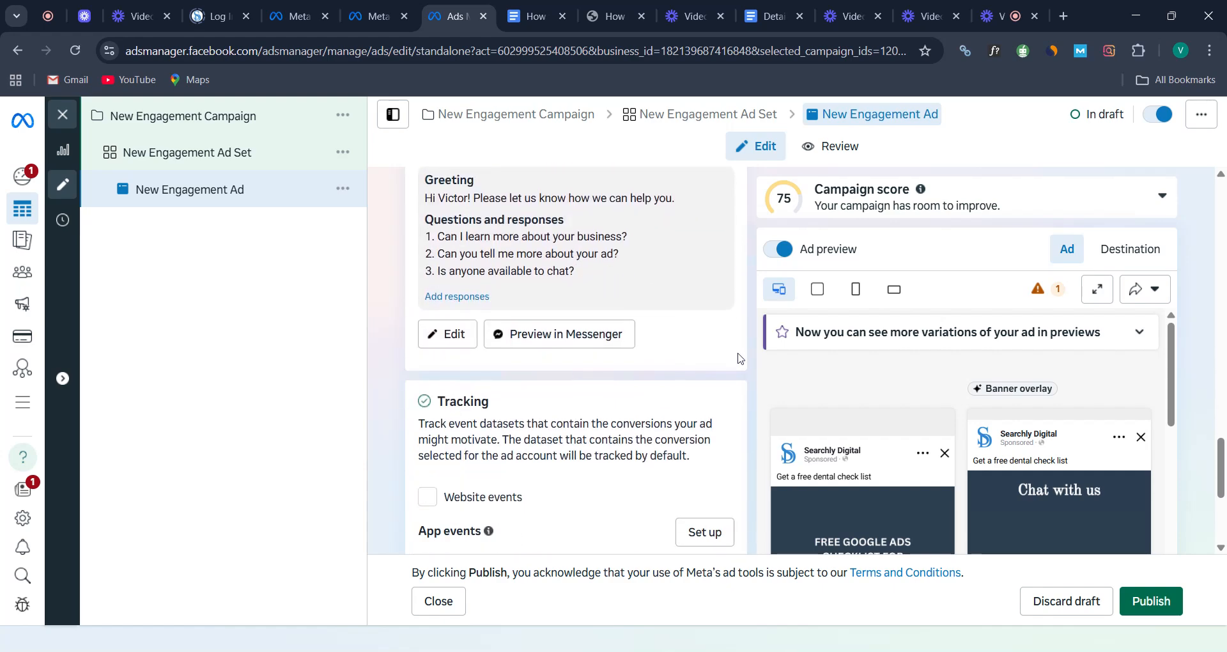
{"action": "scroll", "coordinate": [740, 357], "scroll_direction": "down", "scroll_amount": 2}
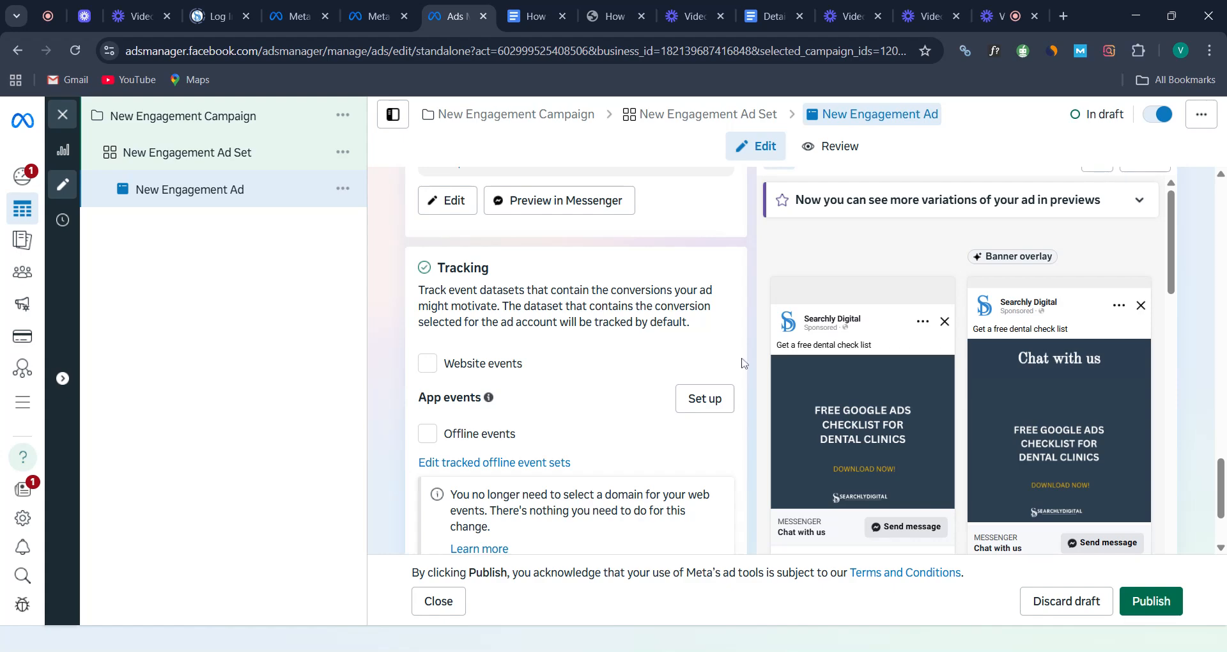
{"action": "scroll", "coordinate": [743, 363], "scroll_direction": "down", "scroll_amount": 2}
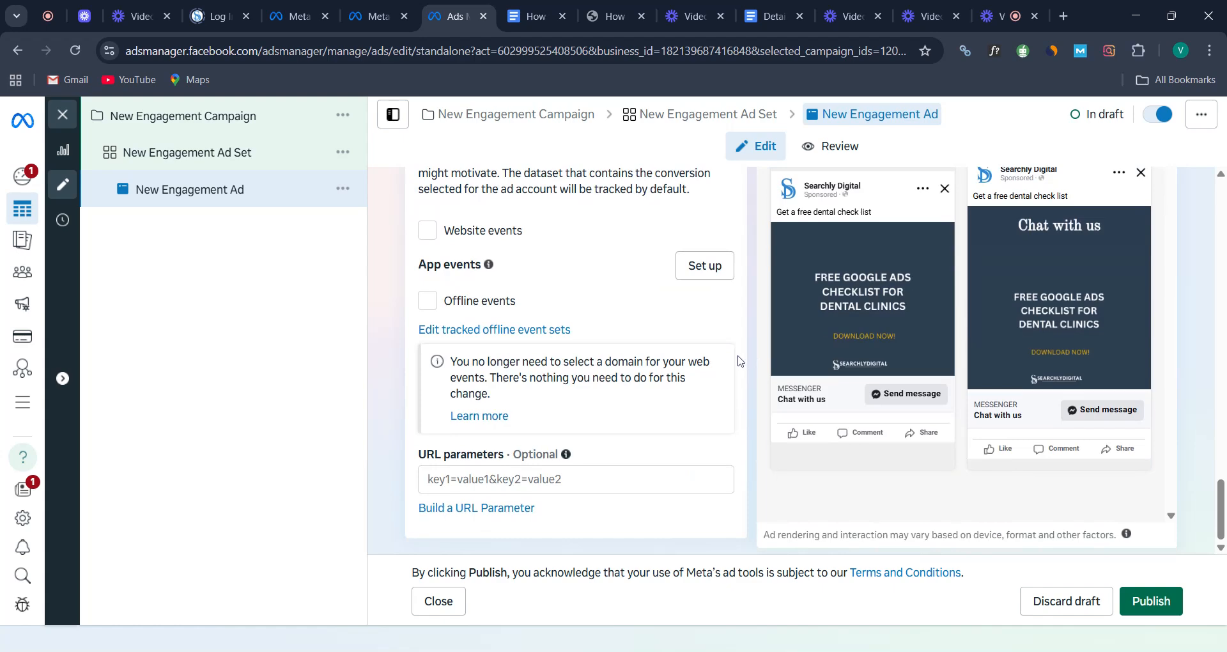
{"action": "scroll", "coordinate": [740, 373], "scroll_direction": "up", "scroll_amount": 6}
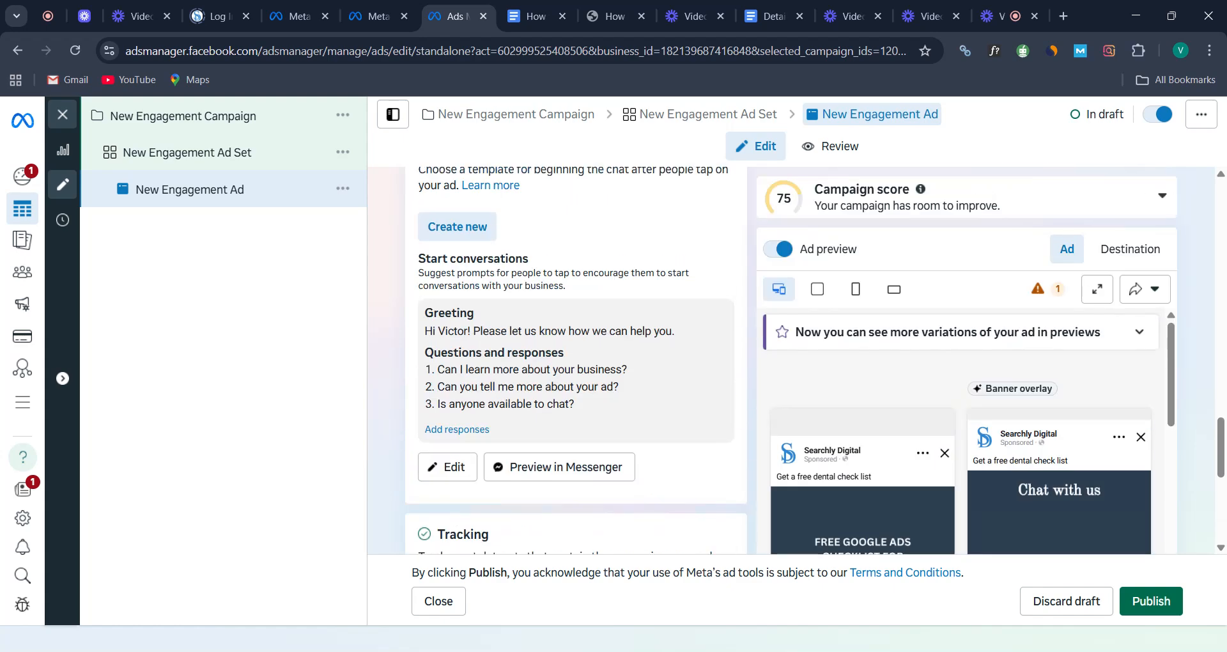
{"action": "left_click", "coordinate": [446, 467]}
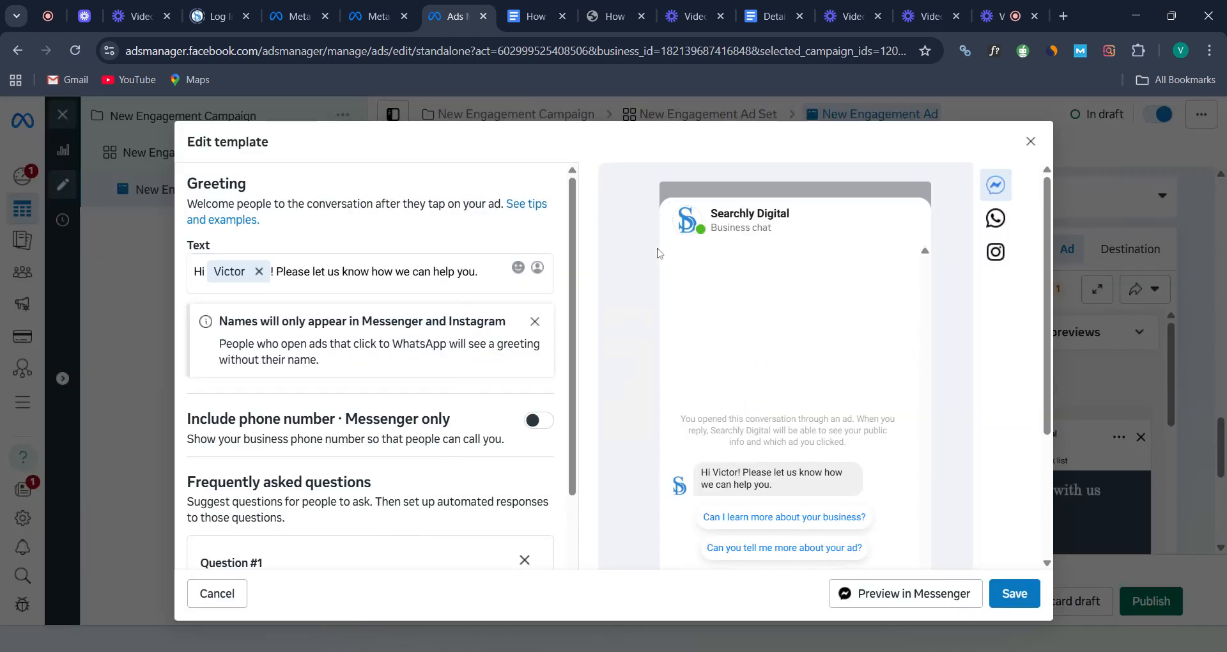
Look over the template's greeting and question settings, and replace Question #1 with "can i order for an iphone 16"
{"action": "scroll", "coordinate": [807, 370], "scroll_direction": "down", "scroll_amount": 3}
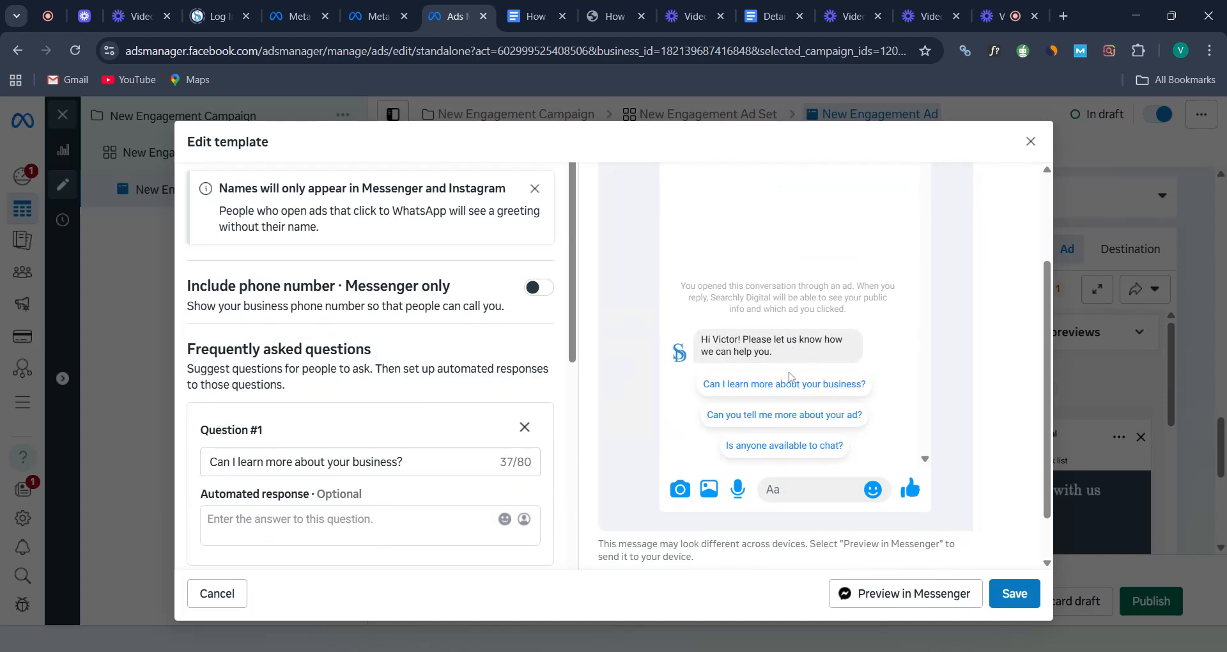
{"action": "scroll", "coordinate": [814, 377], "scroll_direction": "up", "scroll_amount": 5}
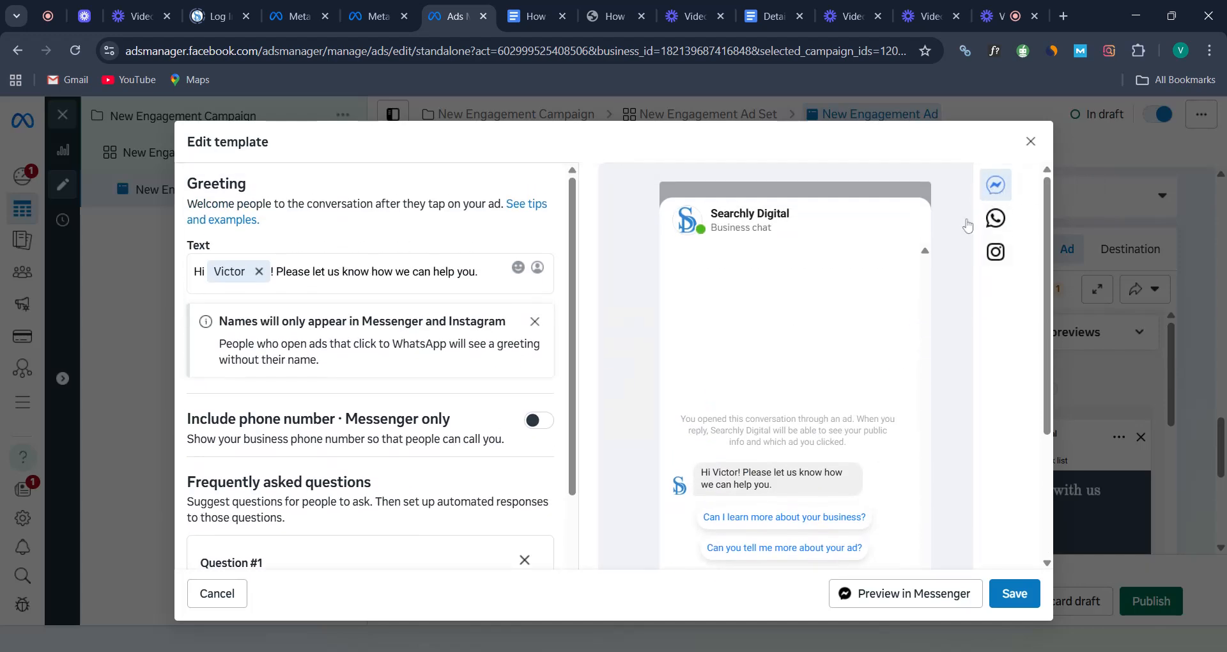
{"action": "scroll", "coordinate": [840, 350], "scroll_direction": "down", "scroll_amount": 3}
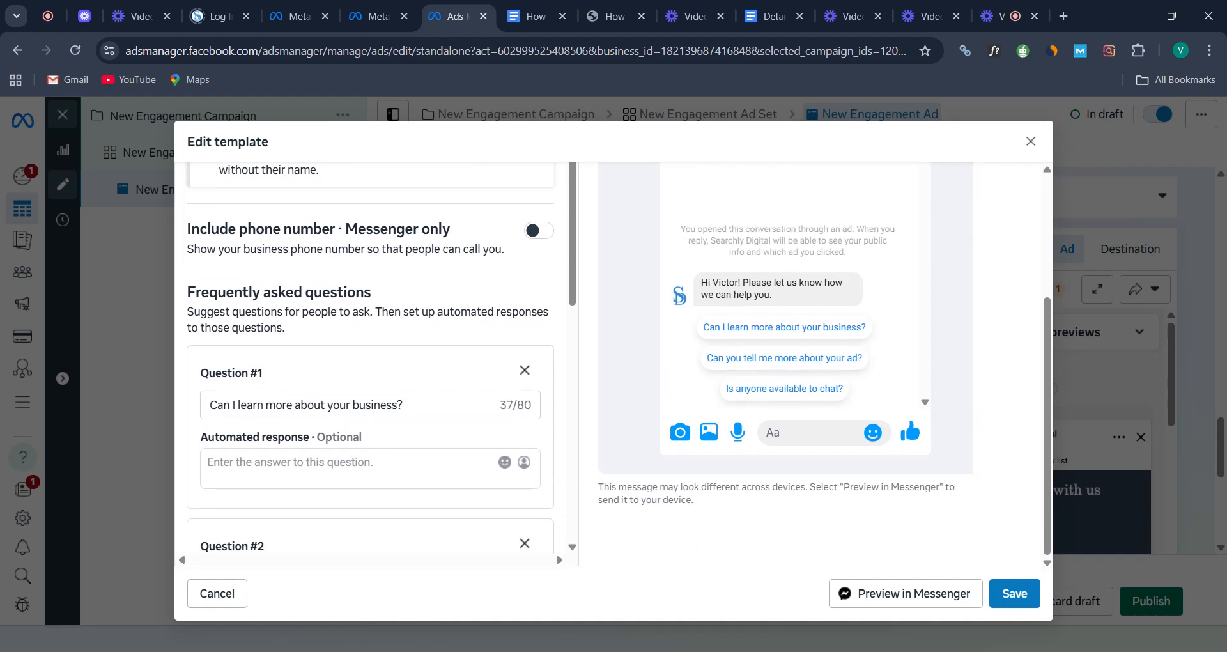
{"action": "scroll", "coordinate": [376, 409], "scroll_direction": "down", "scroll_amount": 2}
{"action": "scroll", "coordinate": [376, 409], "scroll_direction": "up", "scroll_amount": 2}
{"action": "left_click", "coordinate": [403, 405]}
{"action": "left_click_drag", "start_coordinate": [402, 405], "coordinate": [206, 409]}
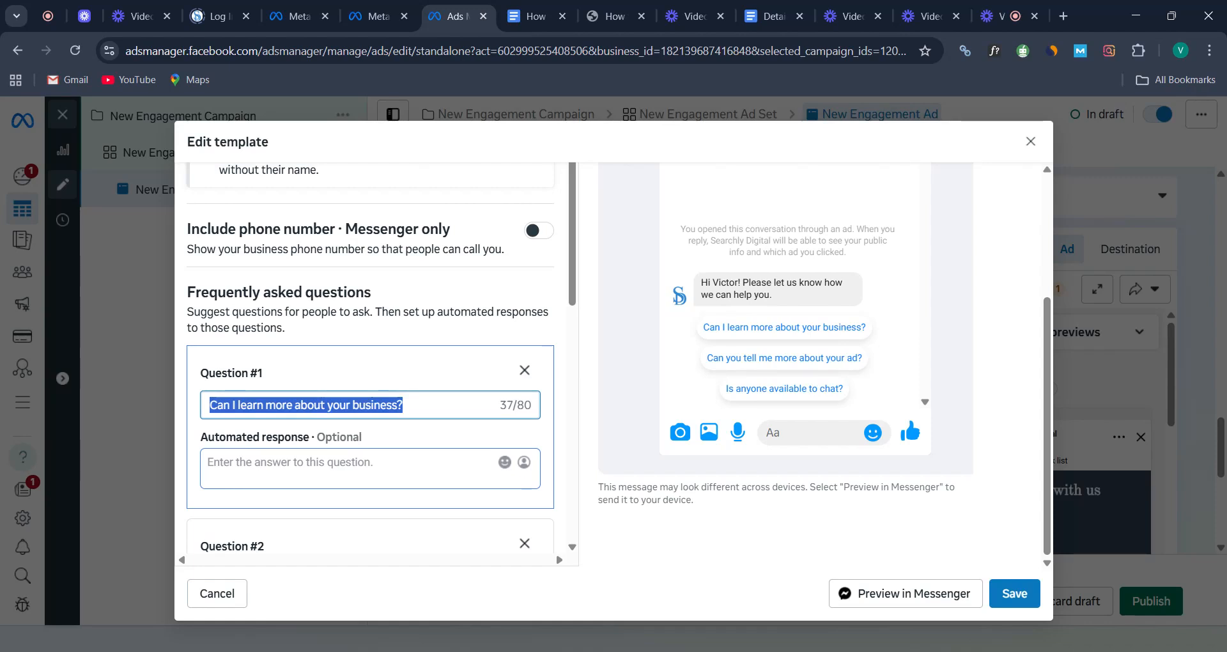
{"action": "key", "text": "BackSpace"}
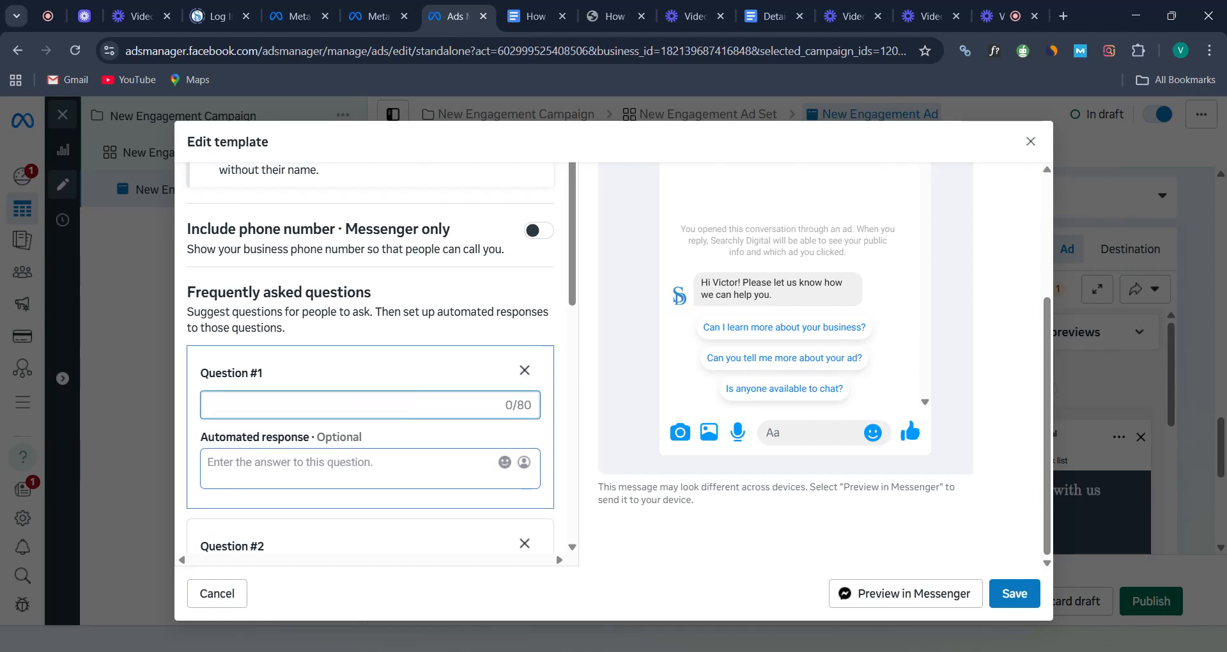
{"action": "type", "text": "can i ordw"}
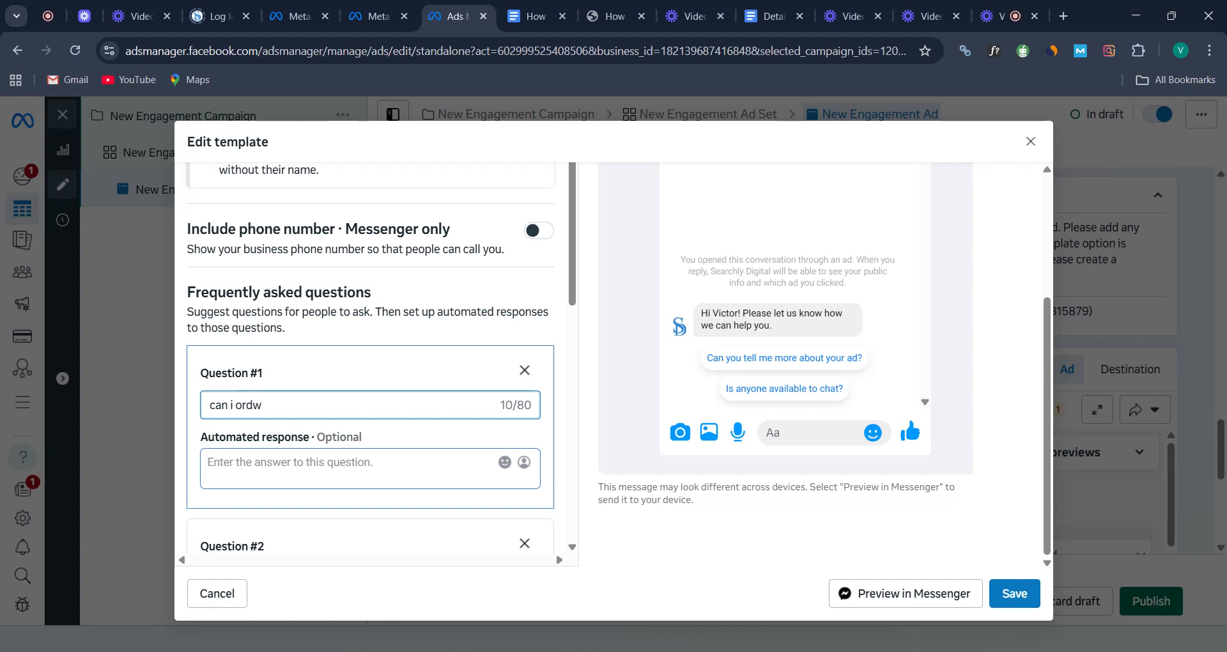
{"action": "key", "text": "BackSpace"}
{"action": "type", "text": "er for an"}
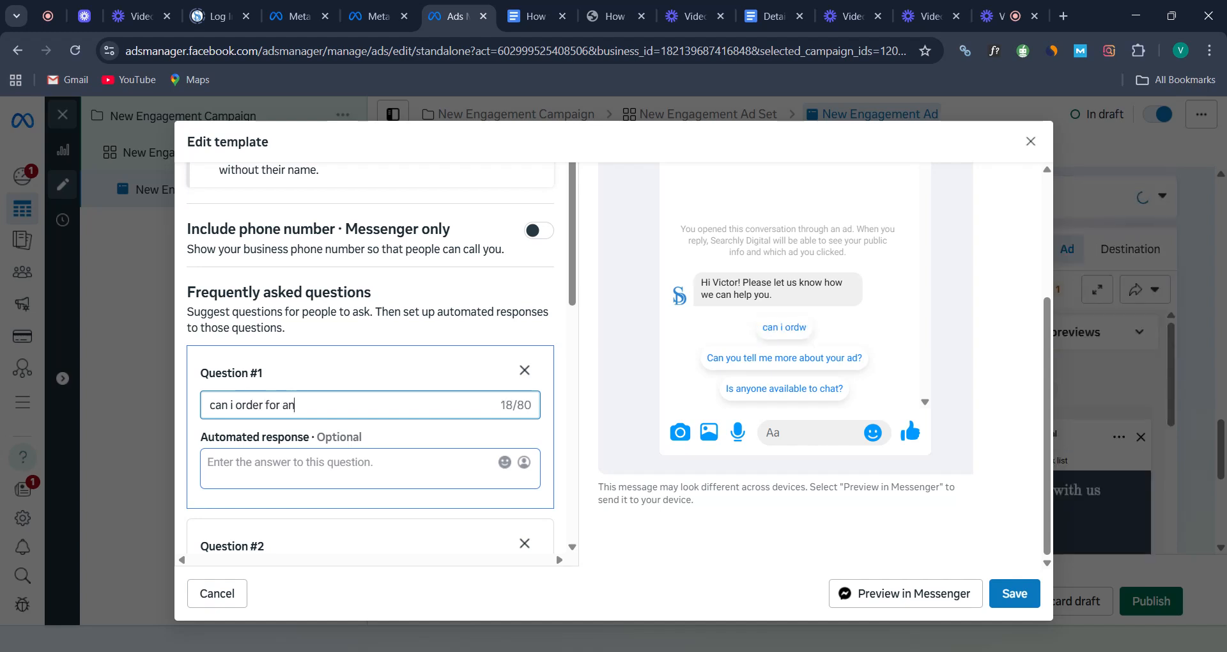
{"action": "type", "text": " iphone 16"}
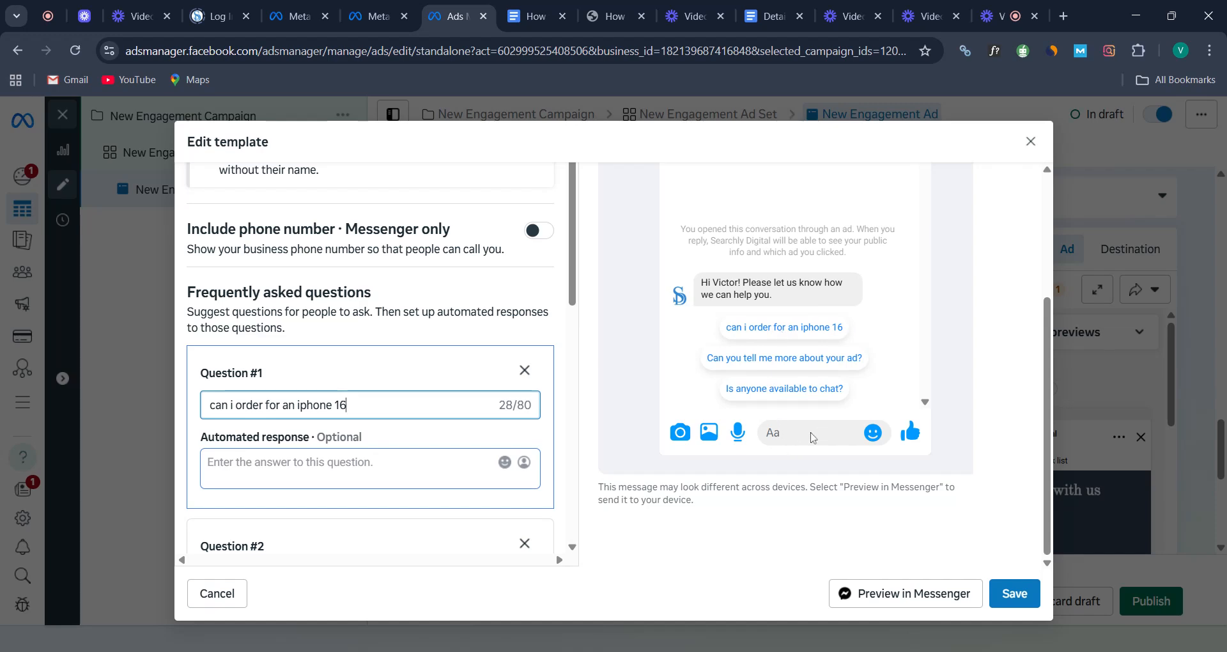
Switch the template preview to WhatsApp and examine the chat alongside the three frequently asked questions and their automated response fields
{"action": "scroll", "coordinate": [812, 437], "scroll_direction": "up", "scroll_amount": 3}
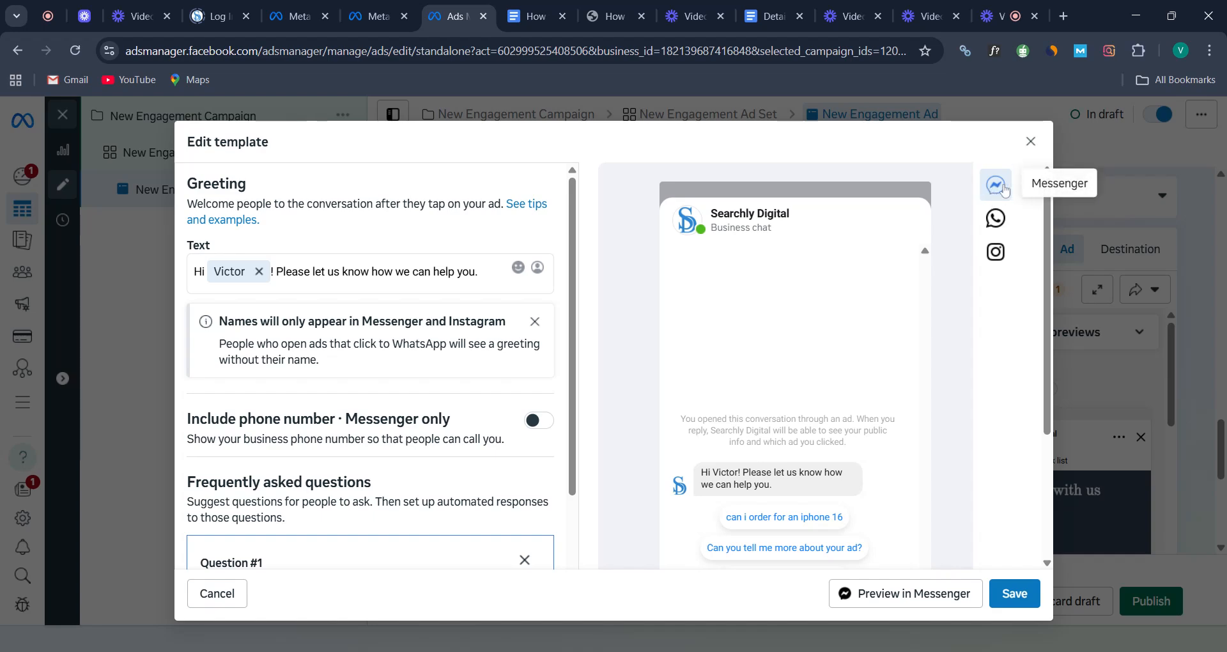
{"action": "left_click", "coordinate": [998, 223]}
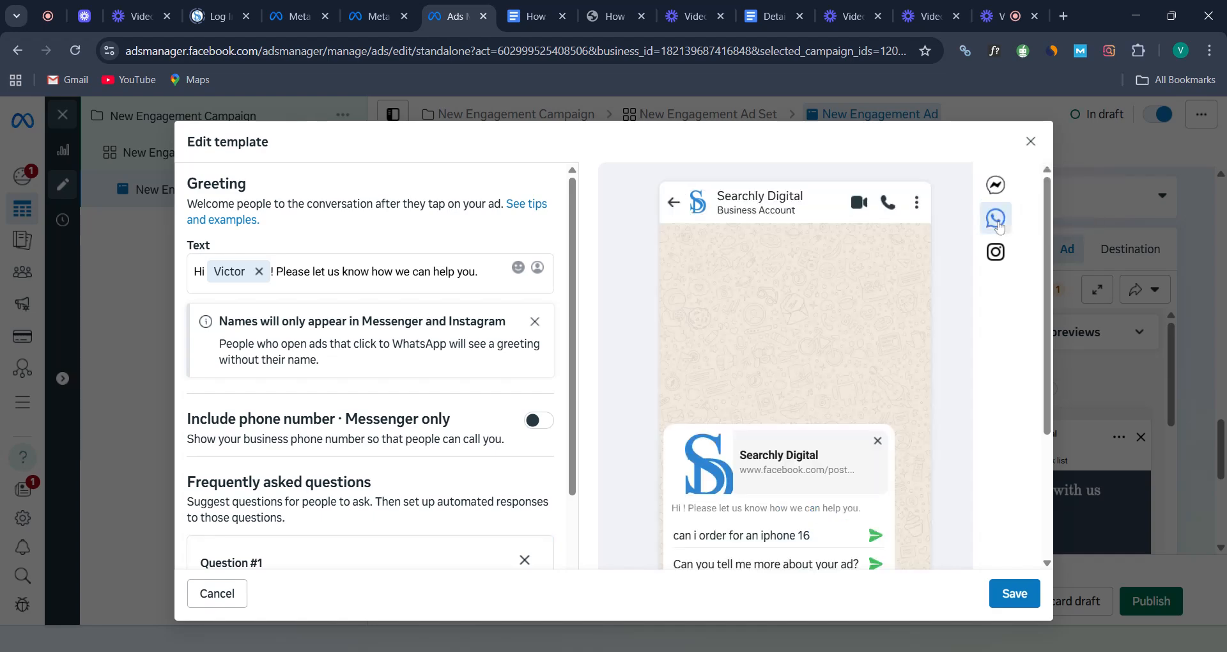
{"action": "scroll", "coordinate": [941, 374], "scroll_direction": "down", "scroll_amount": 2}
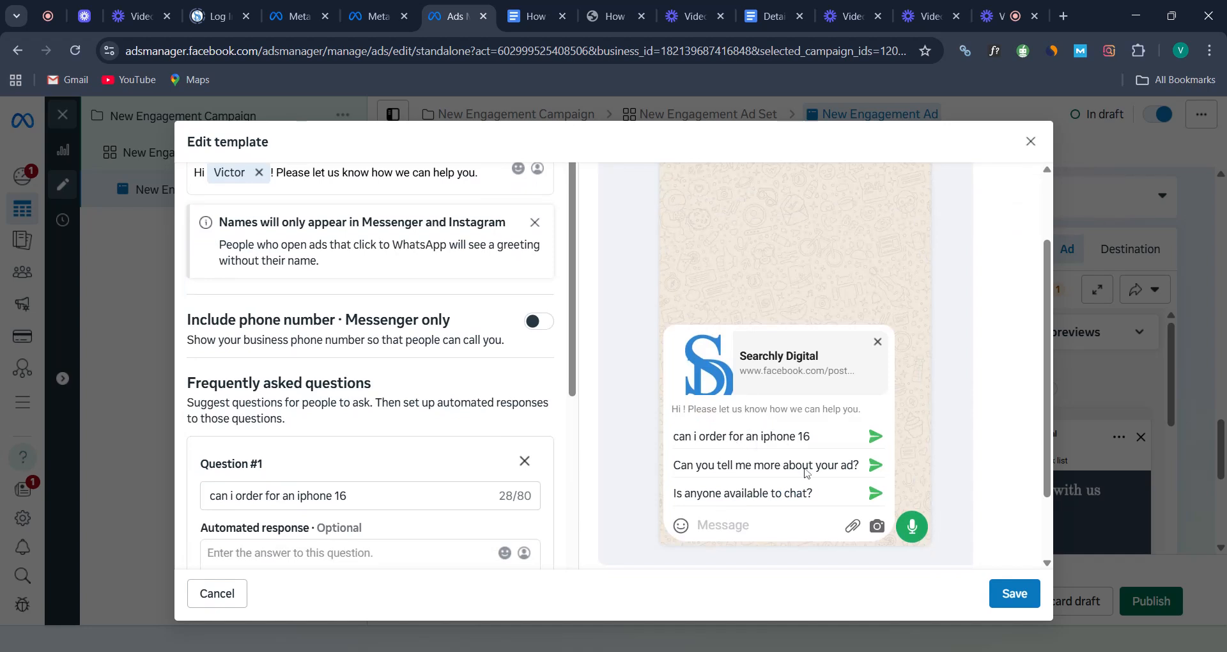
{"action": "scroll", "coordinate": [377, 439], "scroll_direction": "down", "scroll_amount": 5}
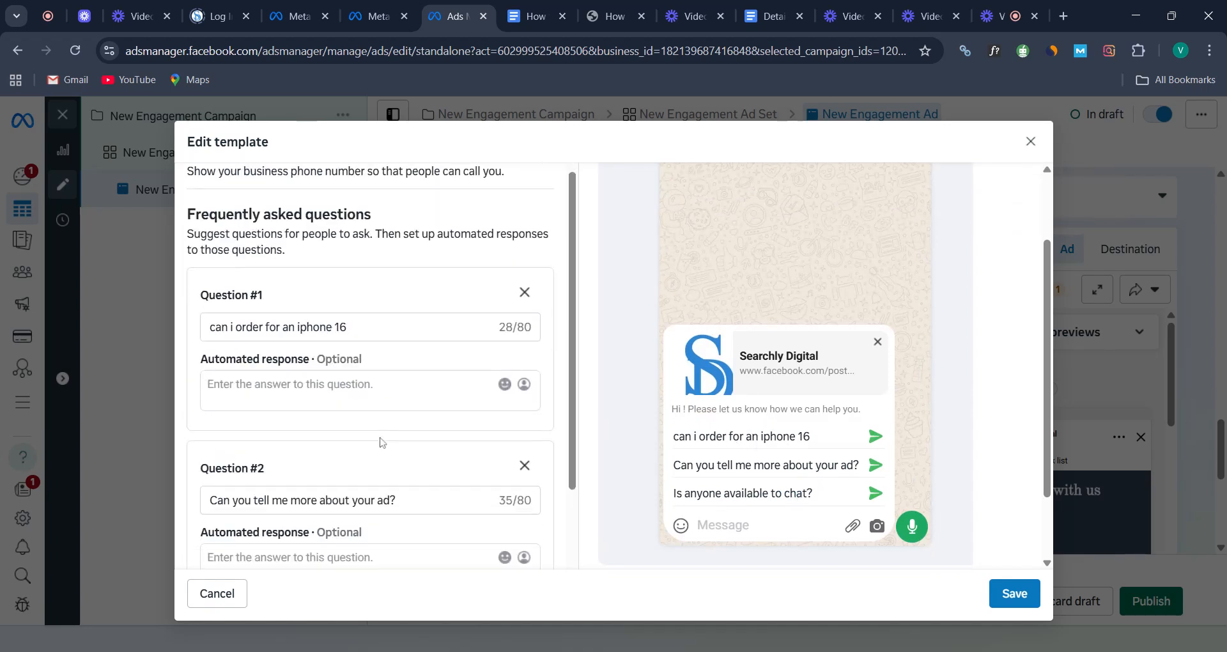
{"action": "scroll", "coordinate": [381, 441], "scroll_direction": "down", "scroll_amount": 1}
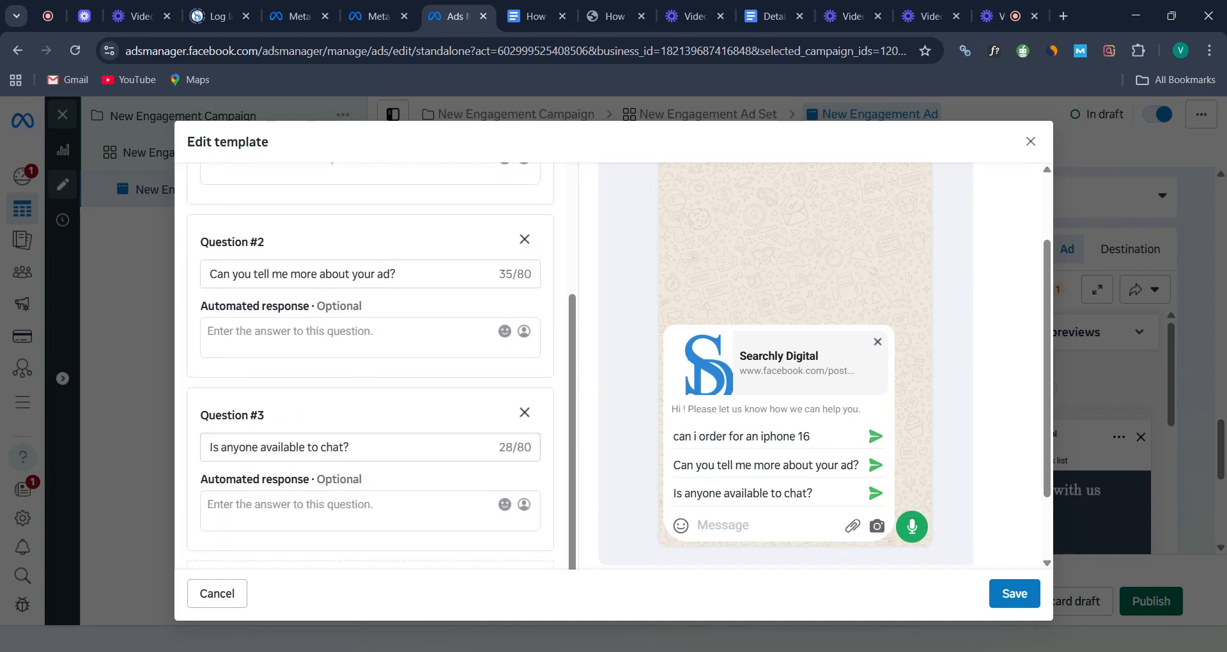
{"action": "scroll", "coordinate": [382, 358], "scroll_direction": "down", "scroll_amount": 1}
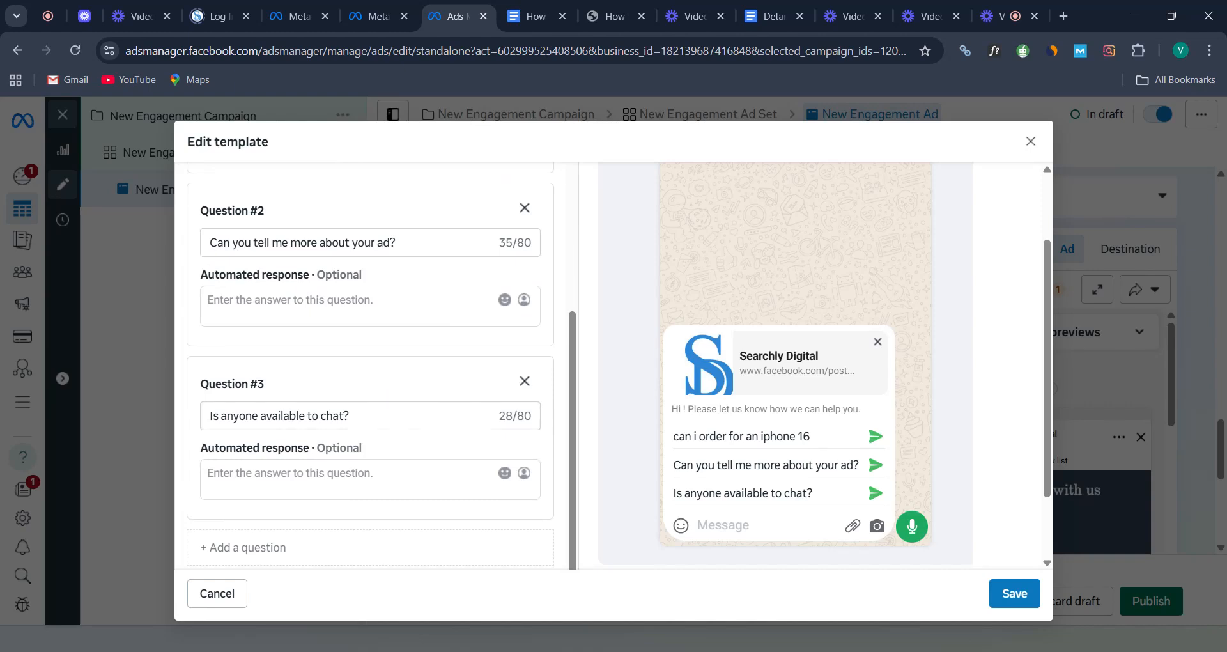
{"action": "scroll", "coordinate": [382, 359], "scroll_direction": "up", "scroll_amount": 6}
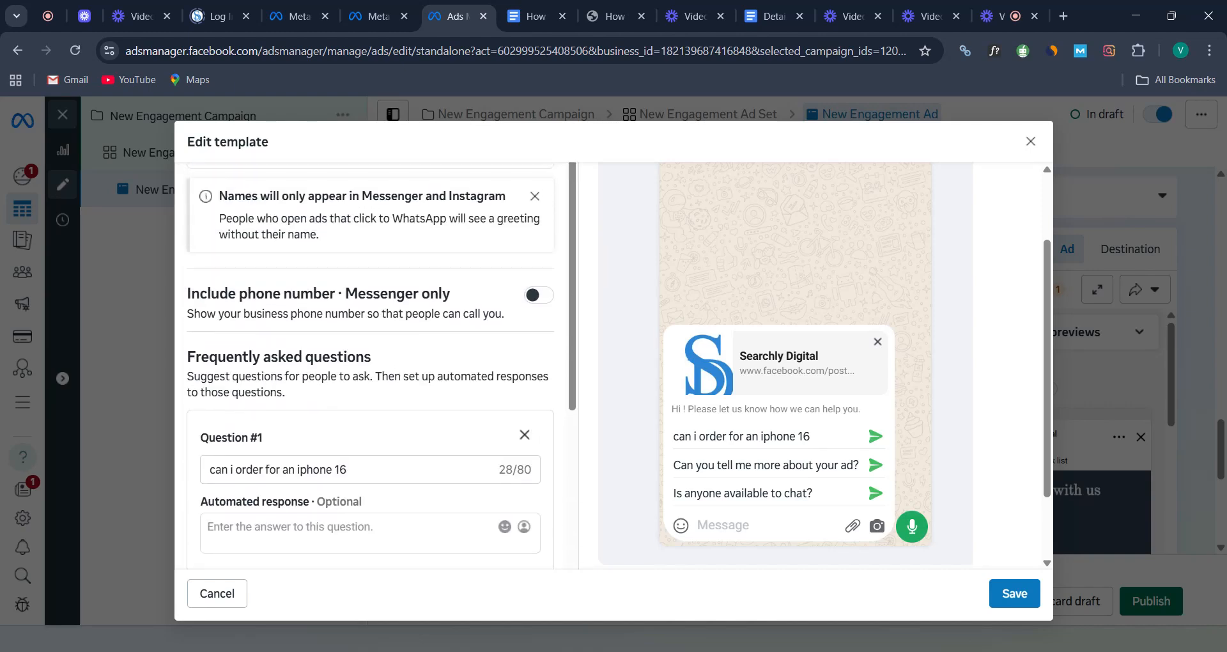
{"action": "scroll", "coordinate": [371, 364], "scroll_direction": "up", "scroll_amount": 2}
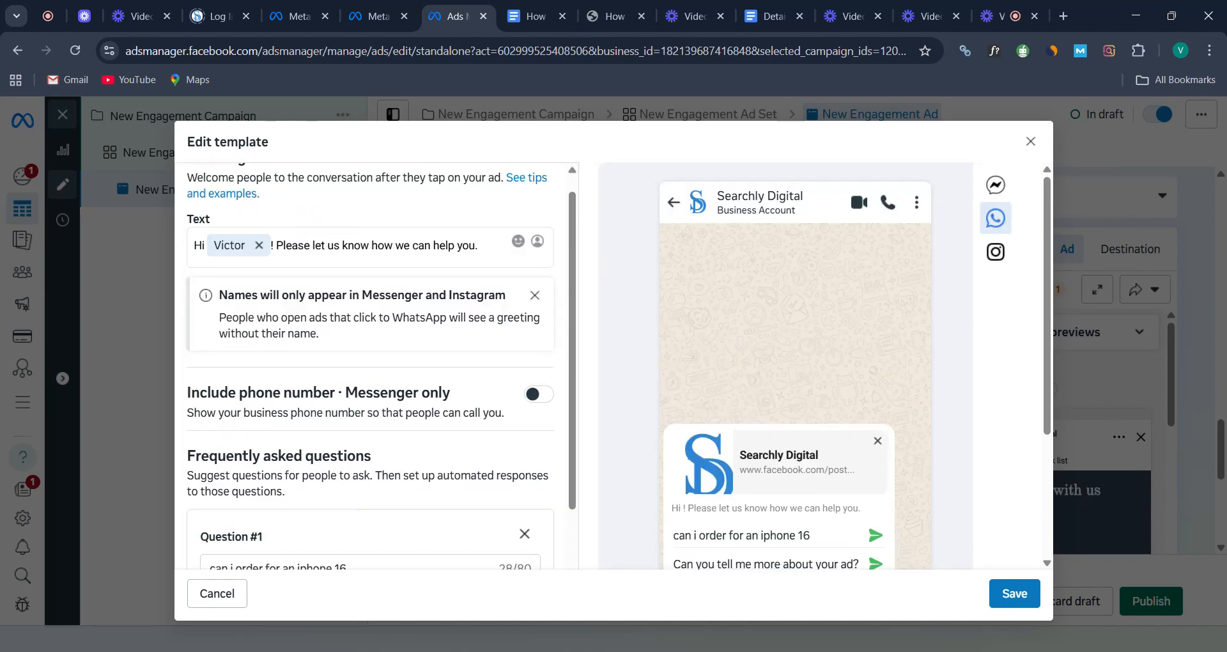
Examine the template's Instagram preview and close the template editor without saving
{"action": "left_click", "coordinate": [993, 255]}
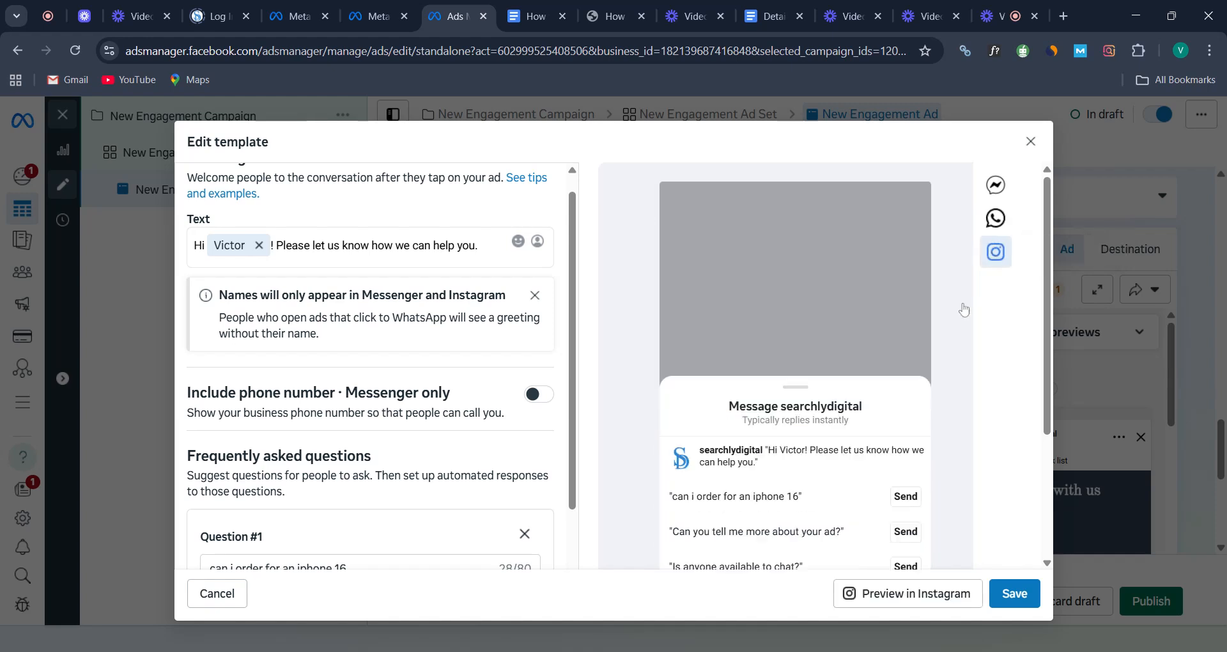
{"action": "scroll", "coordinate": [851, 473], "scroll_direction": "down", "scroll_amount": 3}
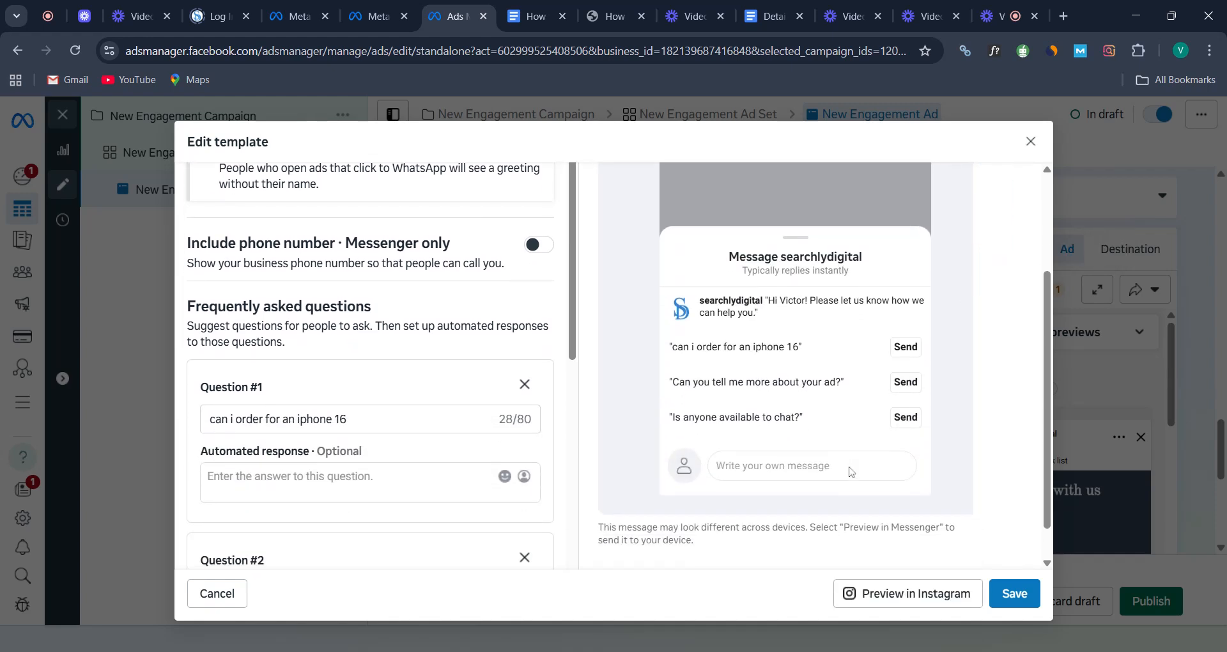
{"action": "scroll", "coordinate": [851, 472], "scroll_direction": "down", "scroll_amount": 1}
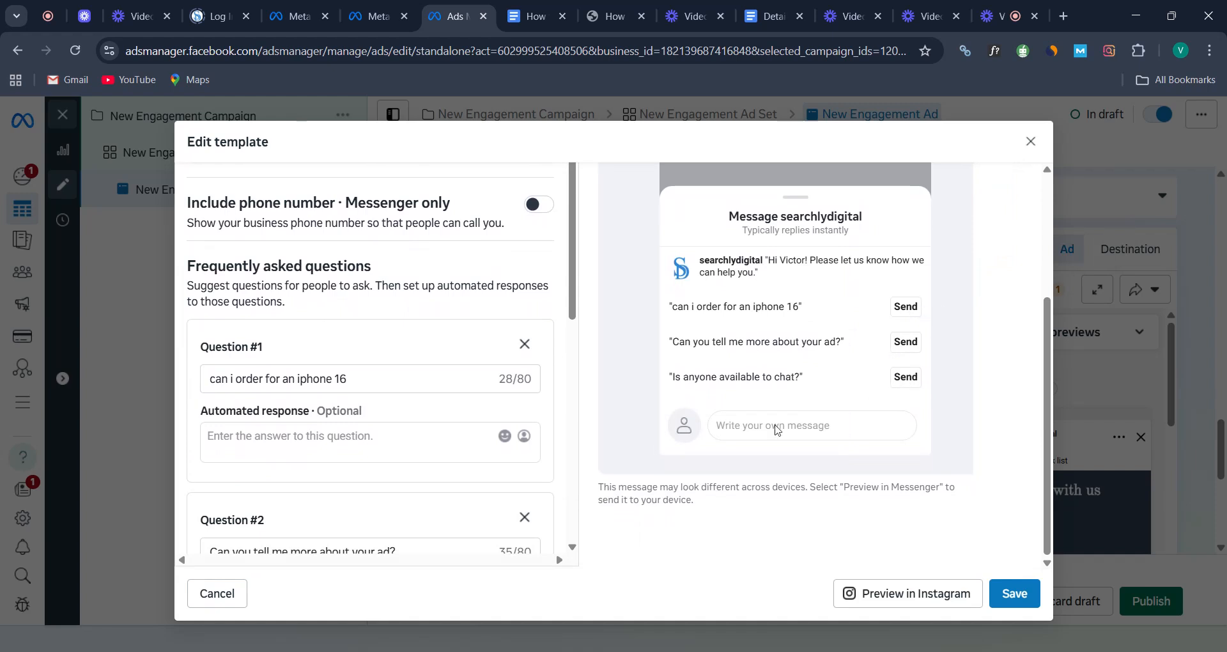
{"action": "scroll", "coordinate": [777, 429], "scroll_direction": "up", "scroll_amount": 3}
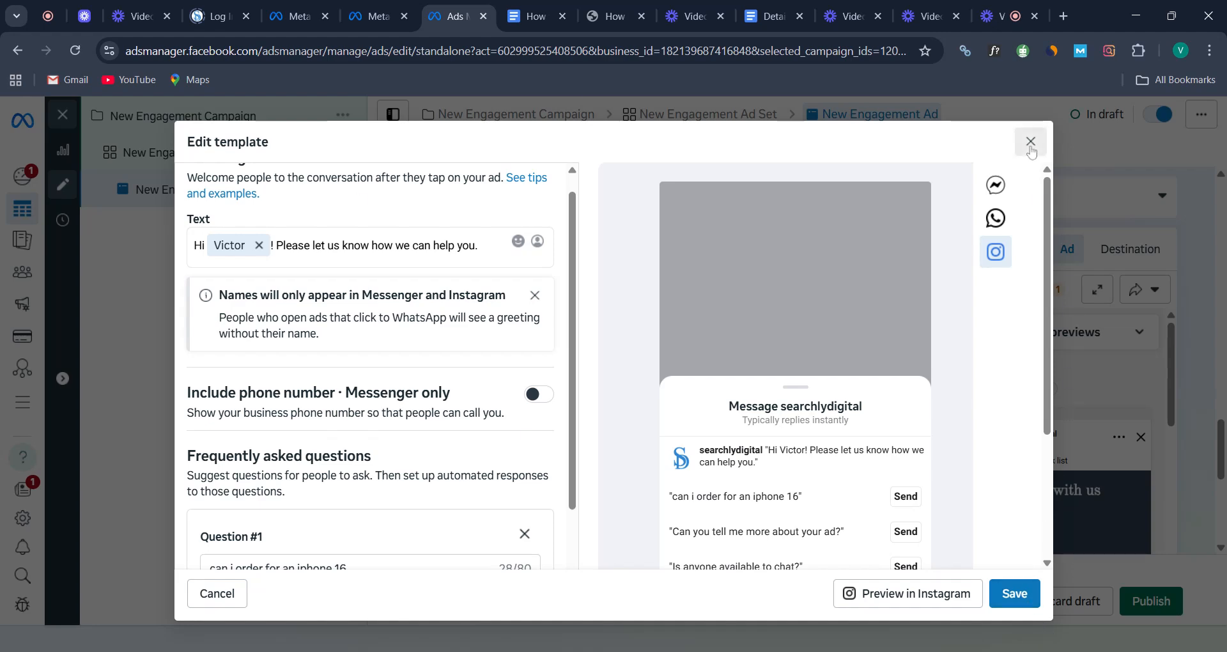
{"action": "left_click", "coordinate": [1030, 142]}
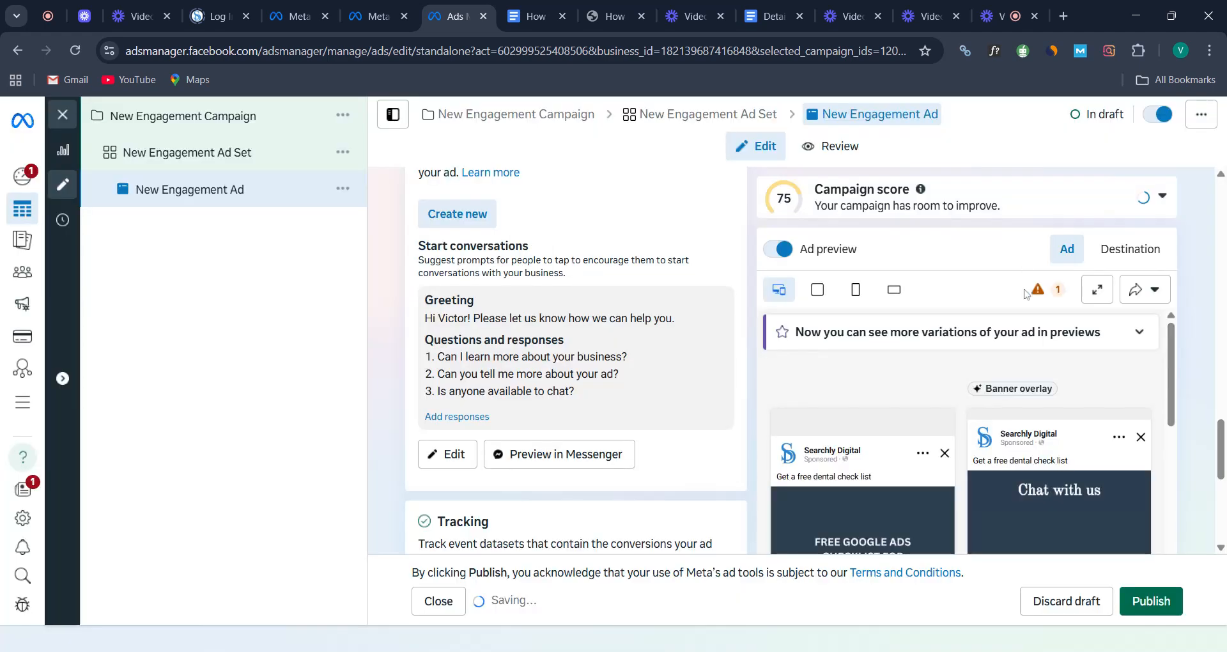
Review the ad's settings, from tracking and message template back through text, call to action, ad setup and media placements
{"action": "scroll", "coordinate": [739, 373], "scroll_direction": "down", "scroll_amount": 4}
{"action": "scroll", "coordinate": [739, 372], "scroll_direction": "down", "scroll_amount": 2}
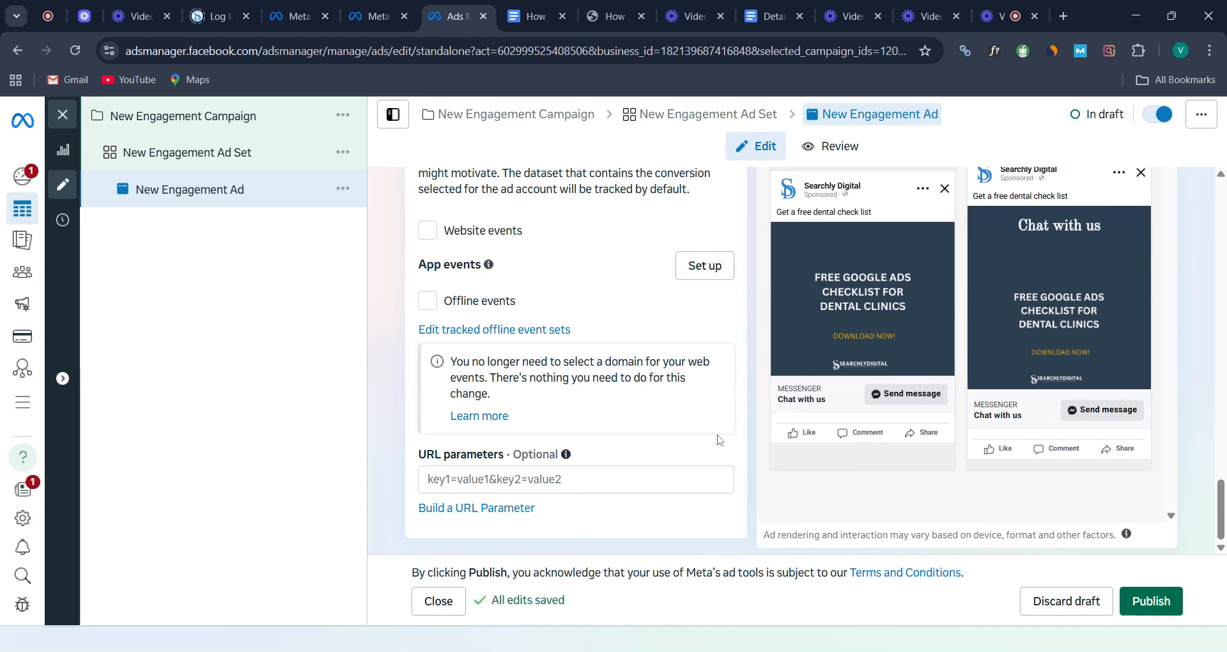
{"action": "scroll", "coordinate": [720, 439], "scroll_direction": "up", "scroll_amount": 6}
{"action": "scroll", "coordinate": [729, 423], "scroll_direction": "up", "scroll_amount": 5}
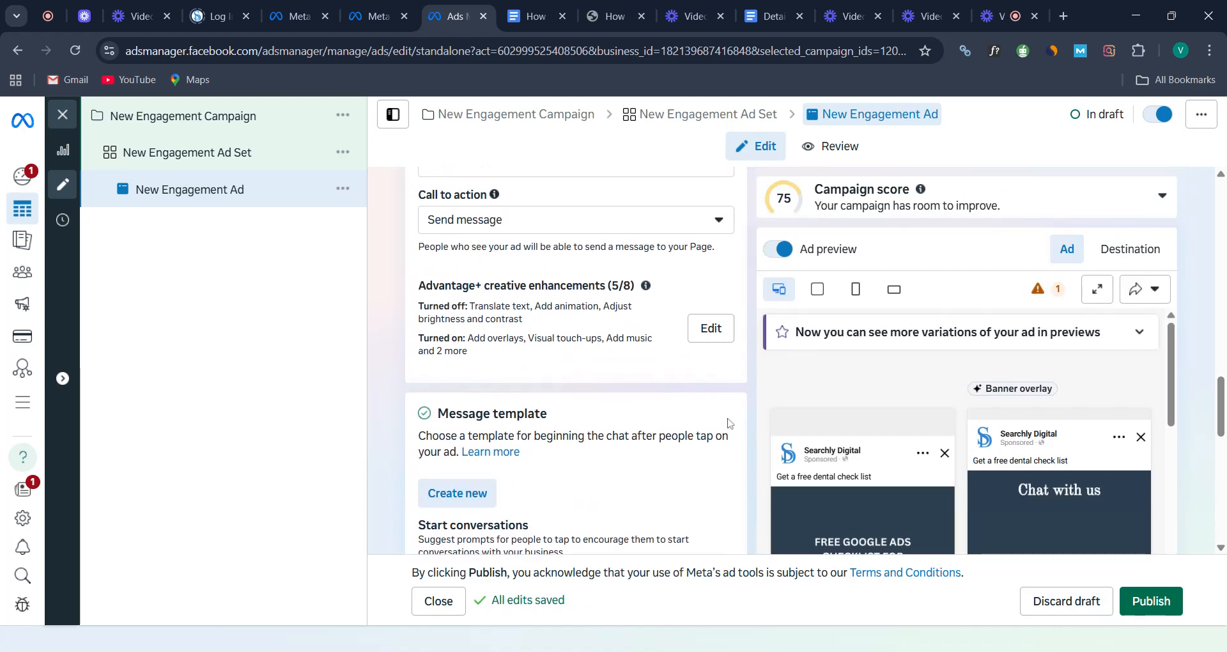
{"action": "scroll", "coordinate": [729, 423], "scroll_direction": "up", "scroll_amount": 2}
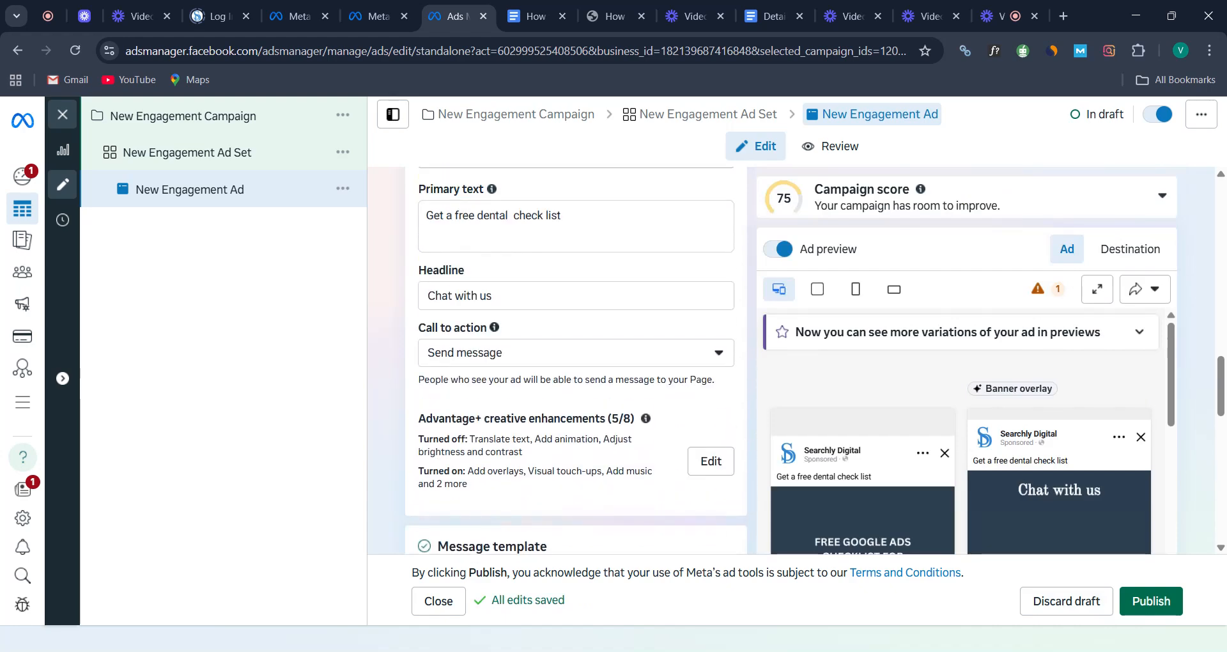
{"action": "scroll", "coordinate": [727, 409], "scroll_direction": "up", "scroll_amount": 10}
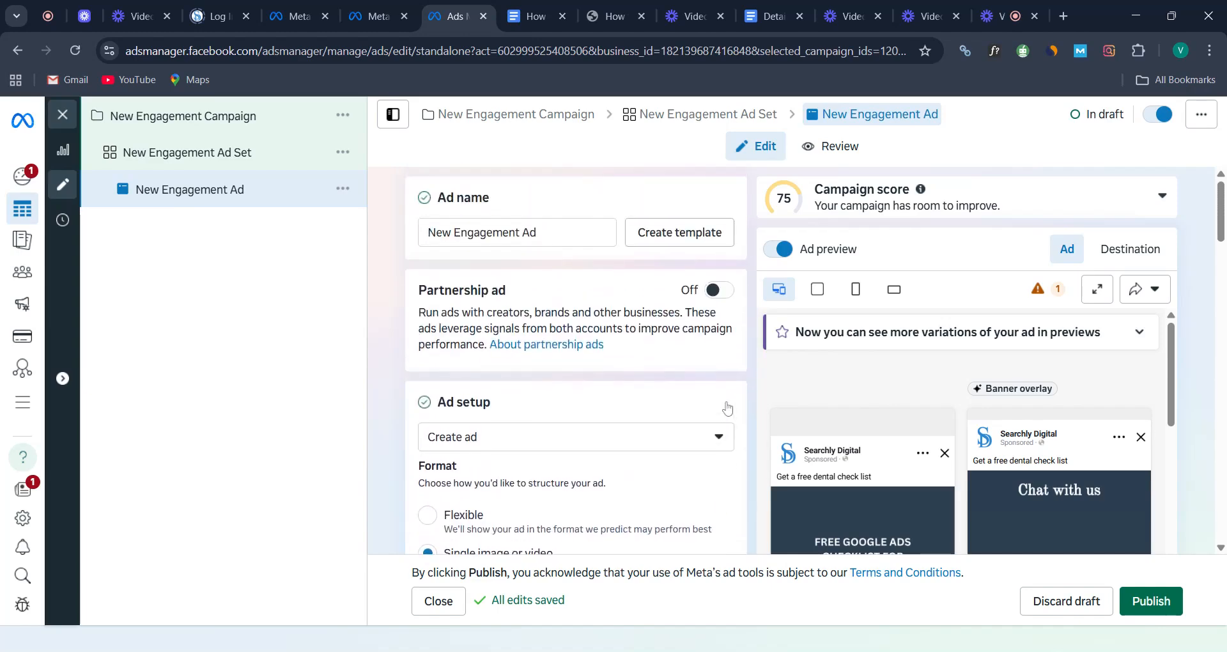
{"action": "scroll", "coordinate": [727, 409], "scroll_direction": "down", "scroll_amount": 10}
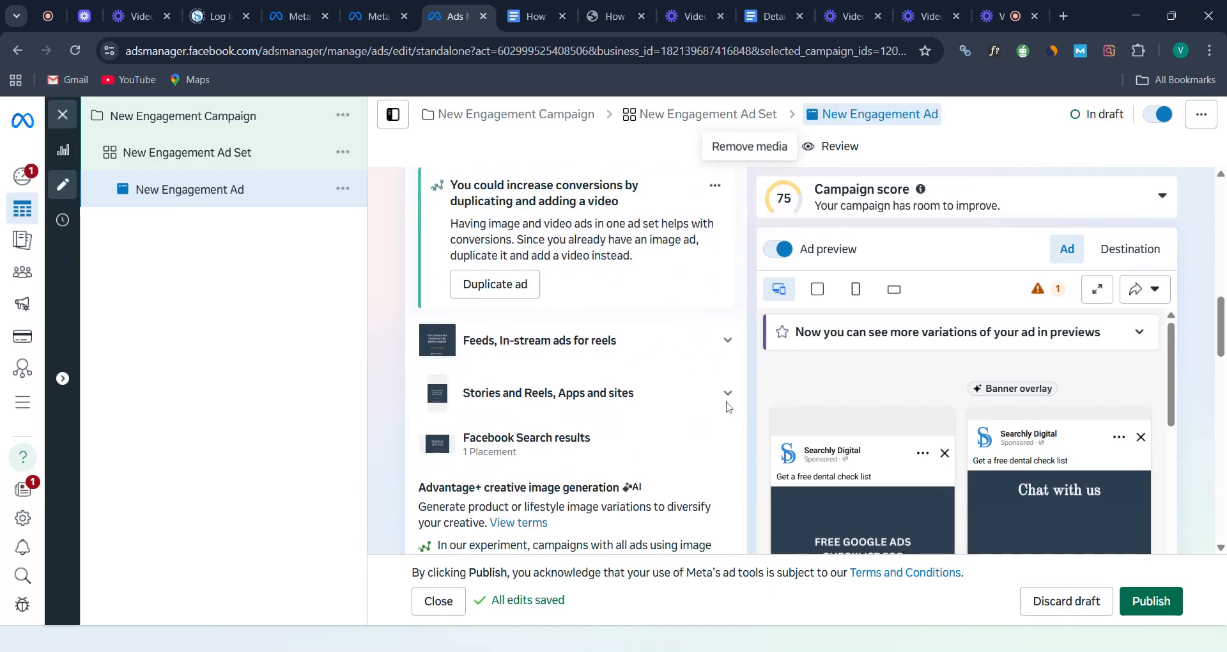
Open the New Engagement Ad Set and review its conversion, budget and schedule, and audience settings
{"action": "left_click", "coordinate": [213, 158]}
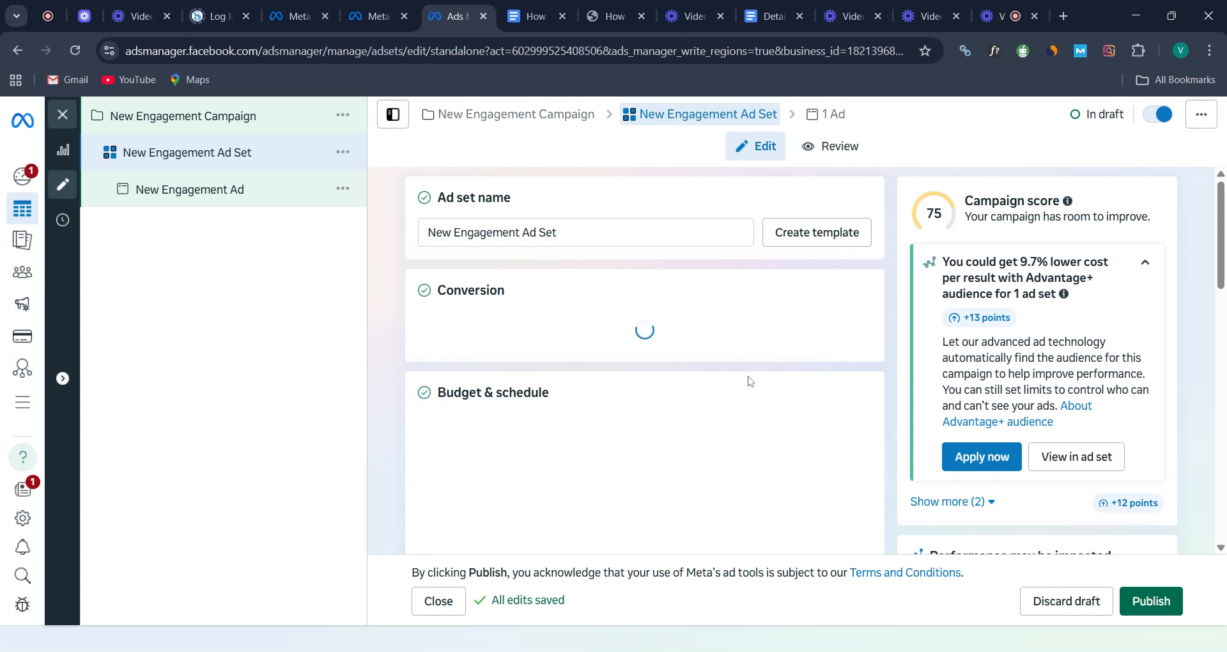
{"action": "scroll", "coordinate": [843, 438], "scroll_direction": "down", "scroll_amount": 5}
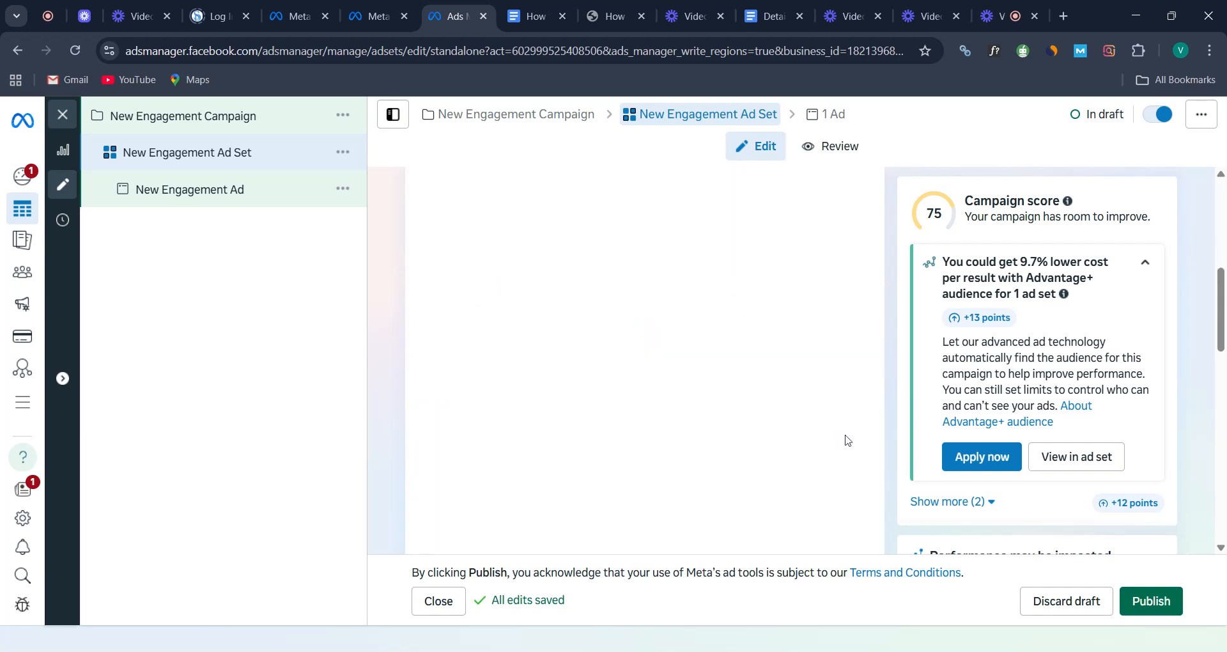
{"action": "scroll", "coordinate": [854, 450], "scroll_direction": "down", "scroll_amount": 5}
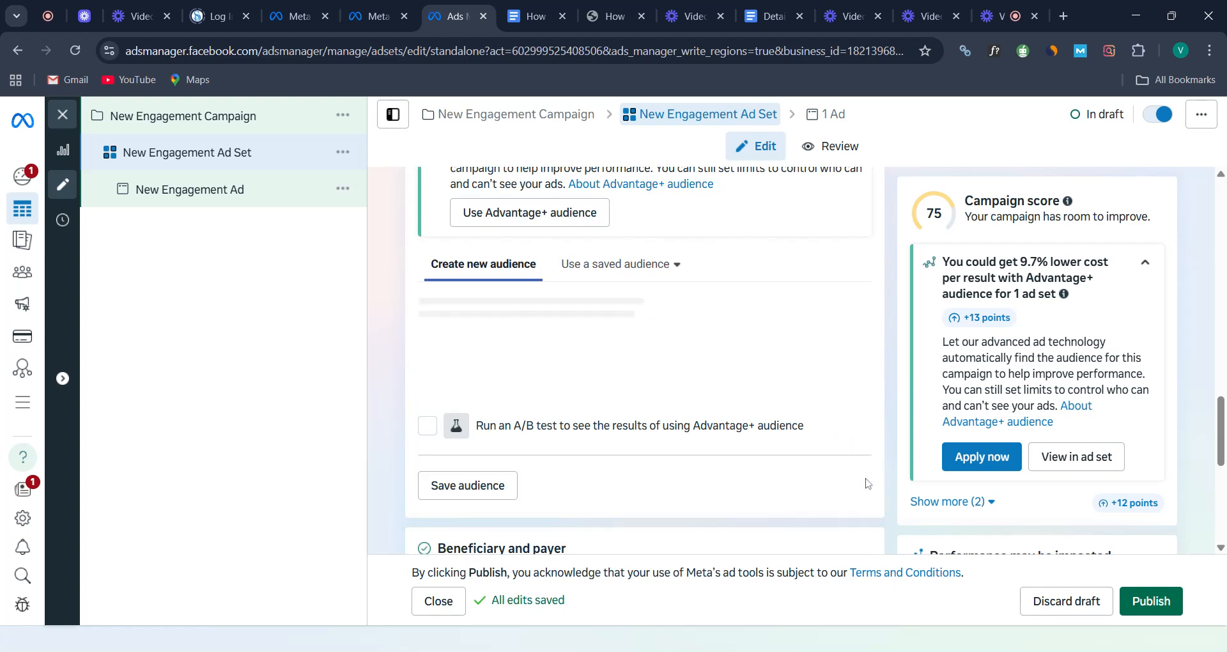
{"action": "scroll", "coordinate": [868, 484], "scroll_direction": "up", "scroll_amount": 4}
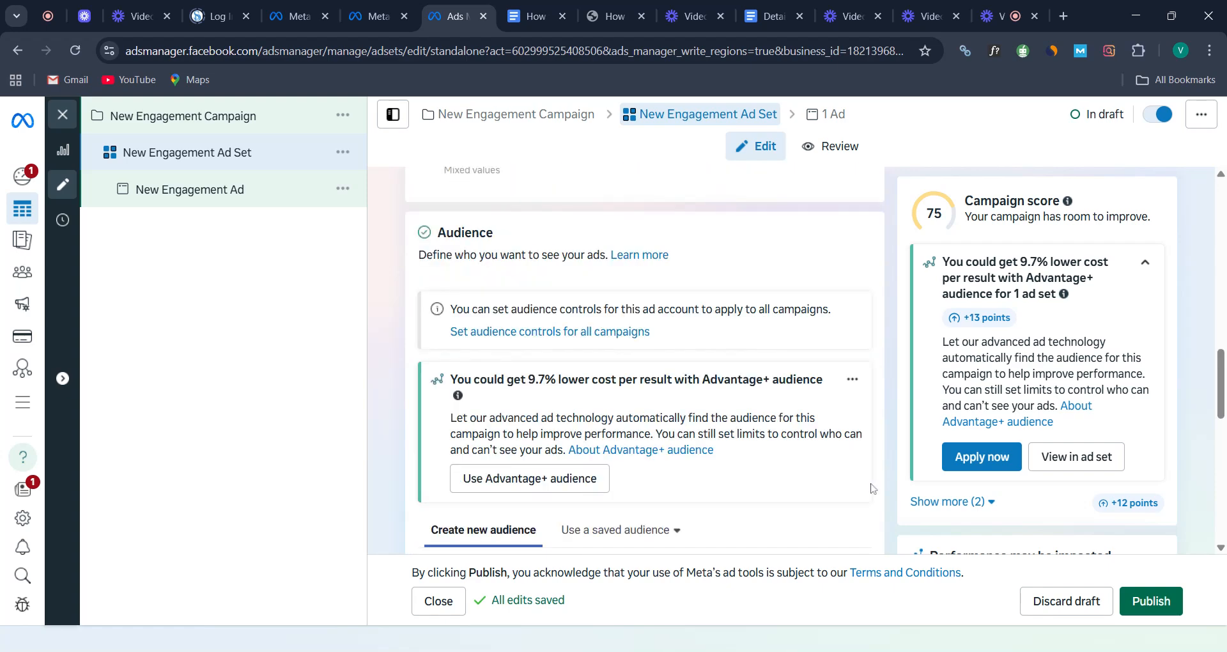
{"action": "scroll", "coordinate": [872, 489], "scroll_direction": "up", "scroll_amount": 6}
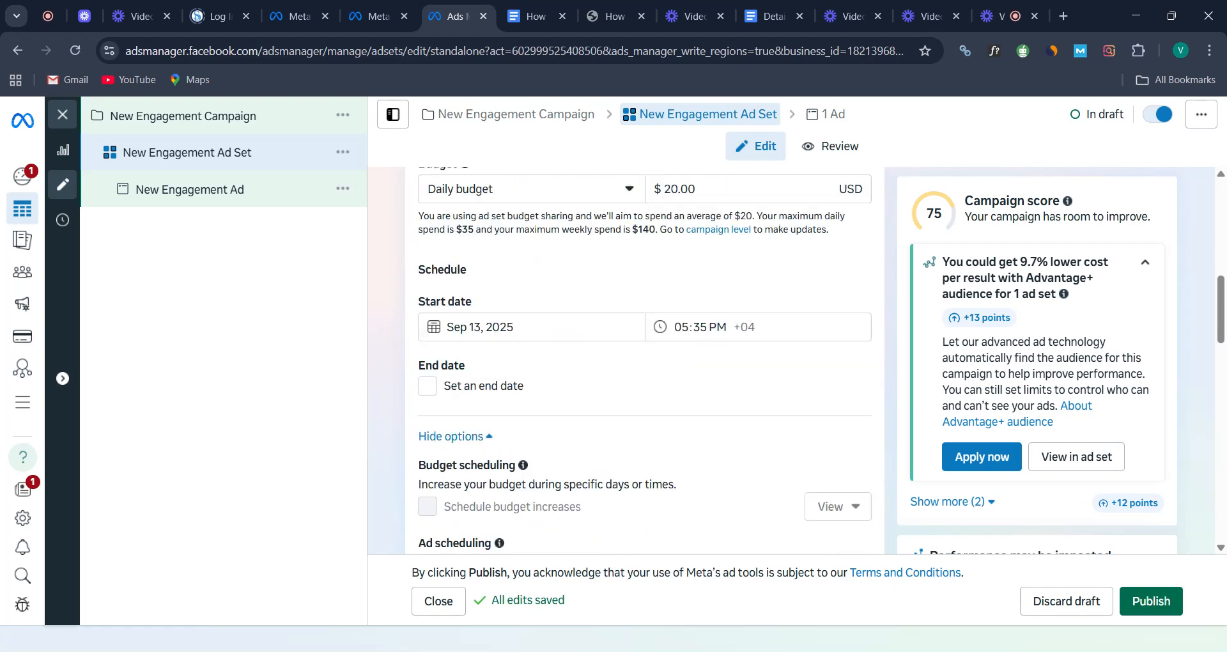
{"action": "scroll", "coordinate": [645, 360], "scroll_direction": "up", "scroll_amount": 1}
{"action": "scroll", "coordinate": [645, 360], "scroll_direction": "up", "scroll_amount": 4}
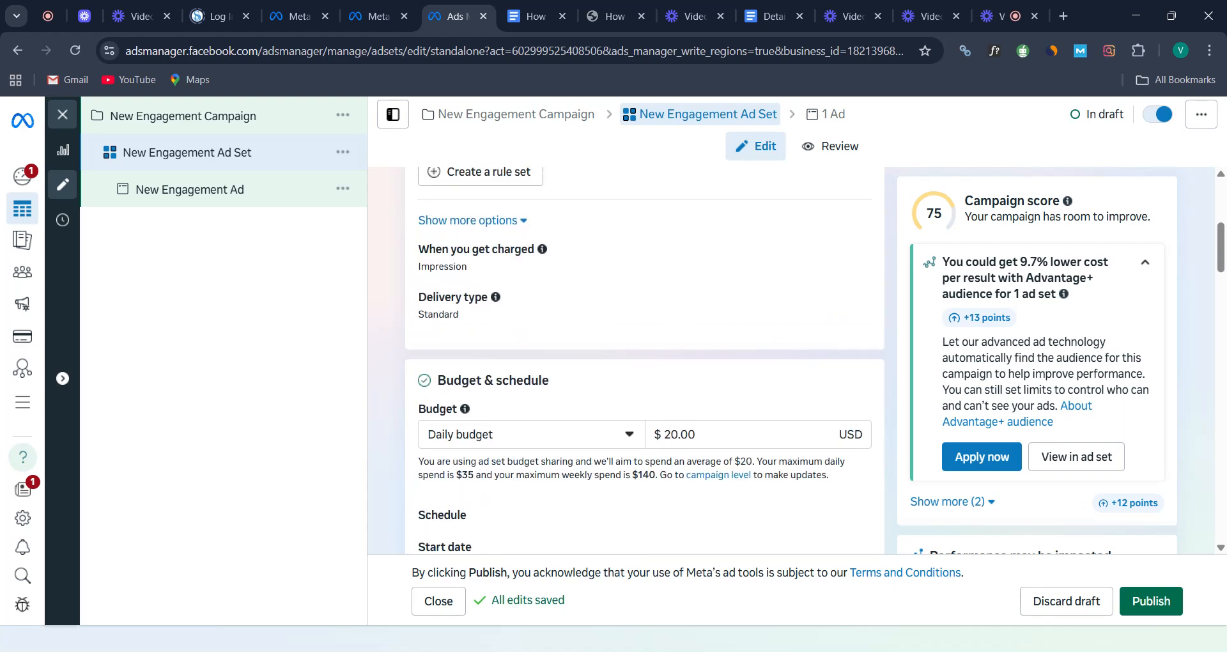
{"action": "scroll", "coordinate": [645, 361], "scroll_direction": "up", "scroll_amount": 4}
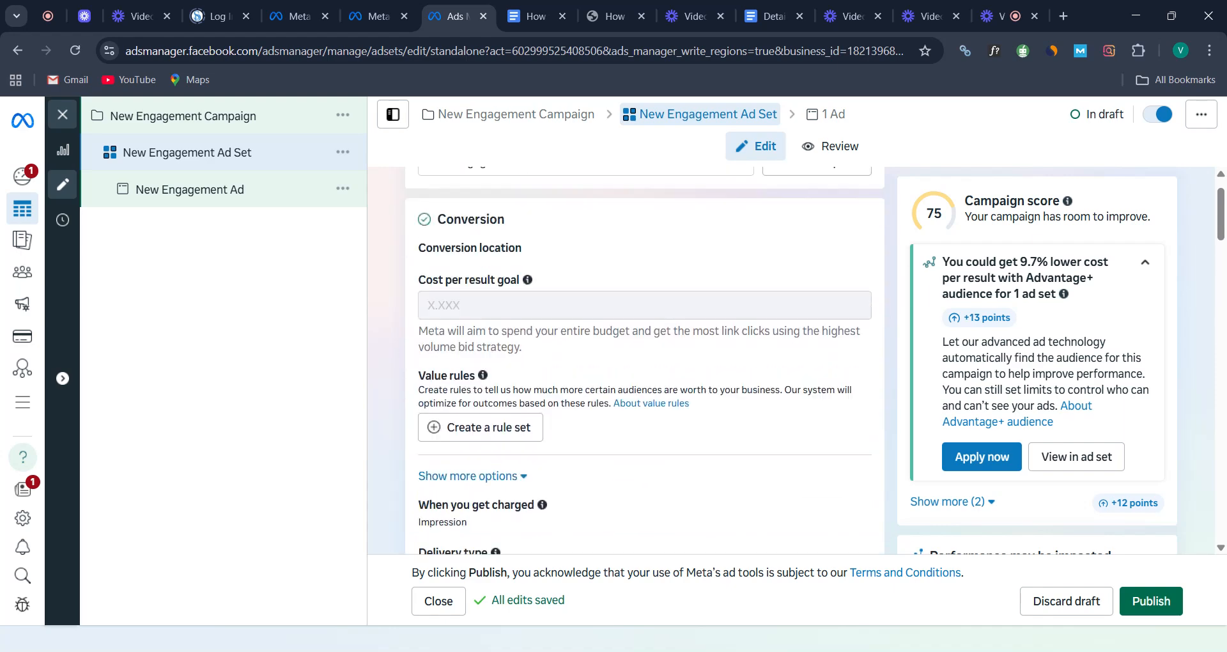
{"action": "scroll", "coordinate": [645, 361], "scroll_direction": "down", "scroll_amount": 6}
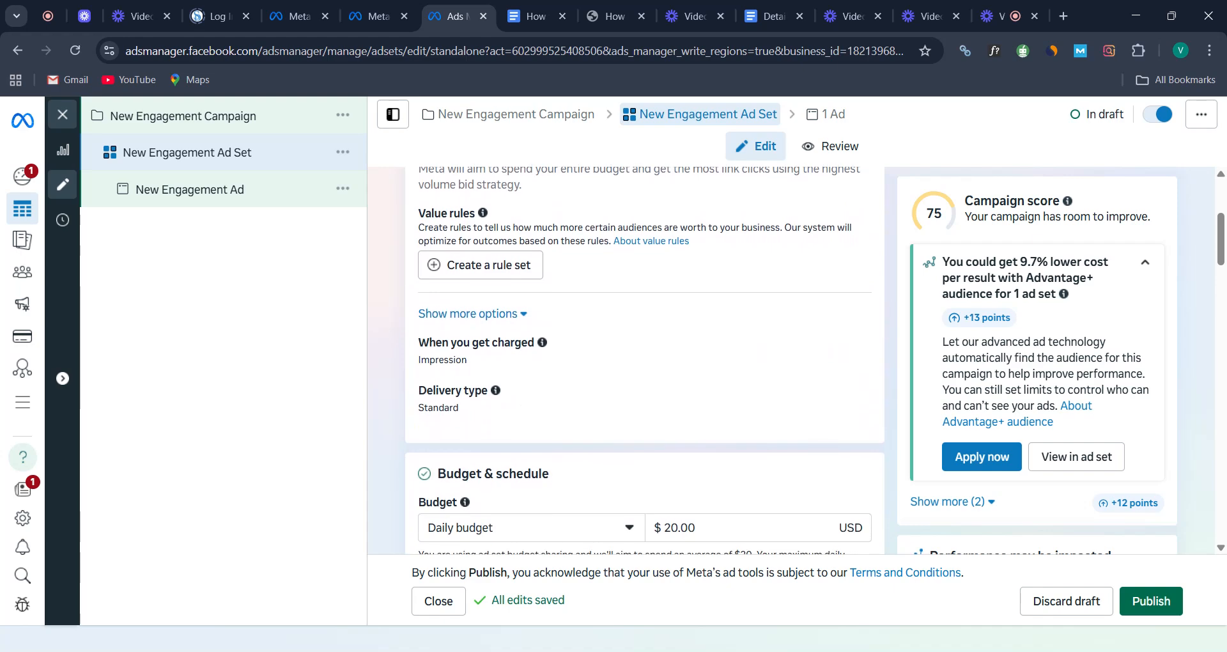
{"action": "scroll", "coordinate": [645, 360], "scroll_direction": "down", "scroll_amount": 3}
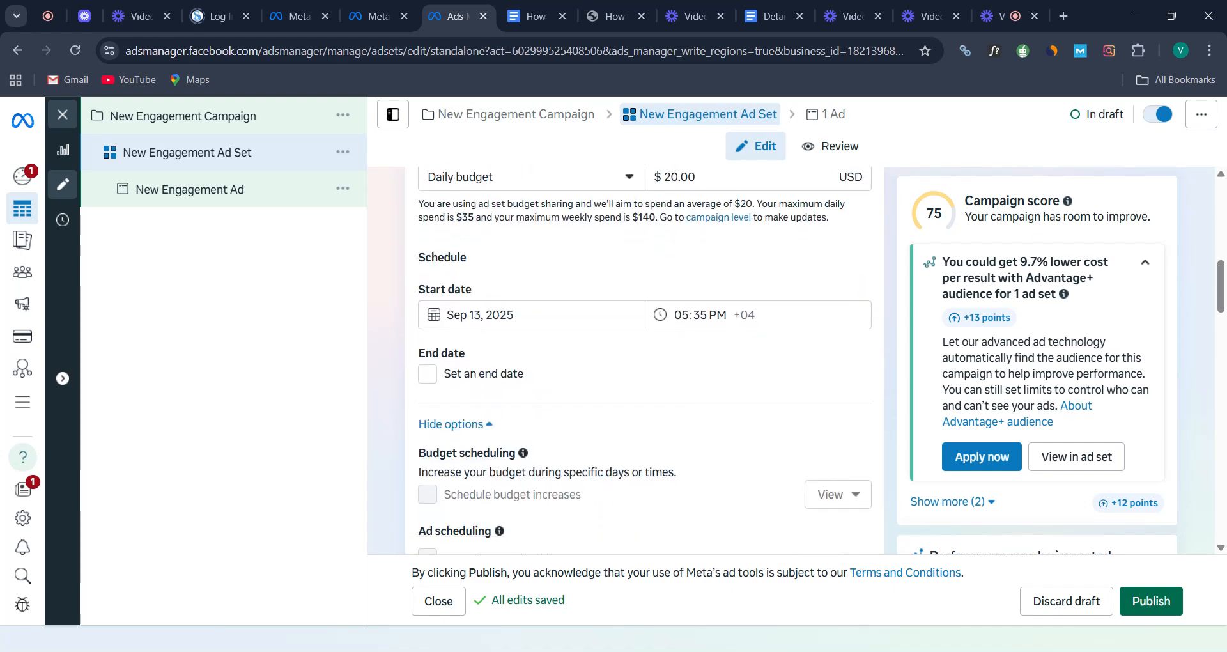
Review the ad set's remaining schedule options, audience targeting, languages, beneficiary and payer, and placement settings
{"action": "scroll", "coordinate": [645, 360], "scroll_direction": "down", "scroll_amount": 1}
{"action": "scroll", "coordinate": [645, 360], "scroll_direction": "down", "scroll_amount": 1}
{"action": "scroll", "coordinate": [645, 361], "scroll_direction": "down", "scroll_amount": 3}
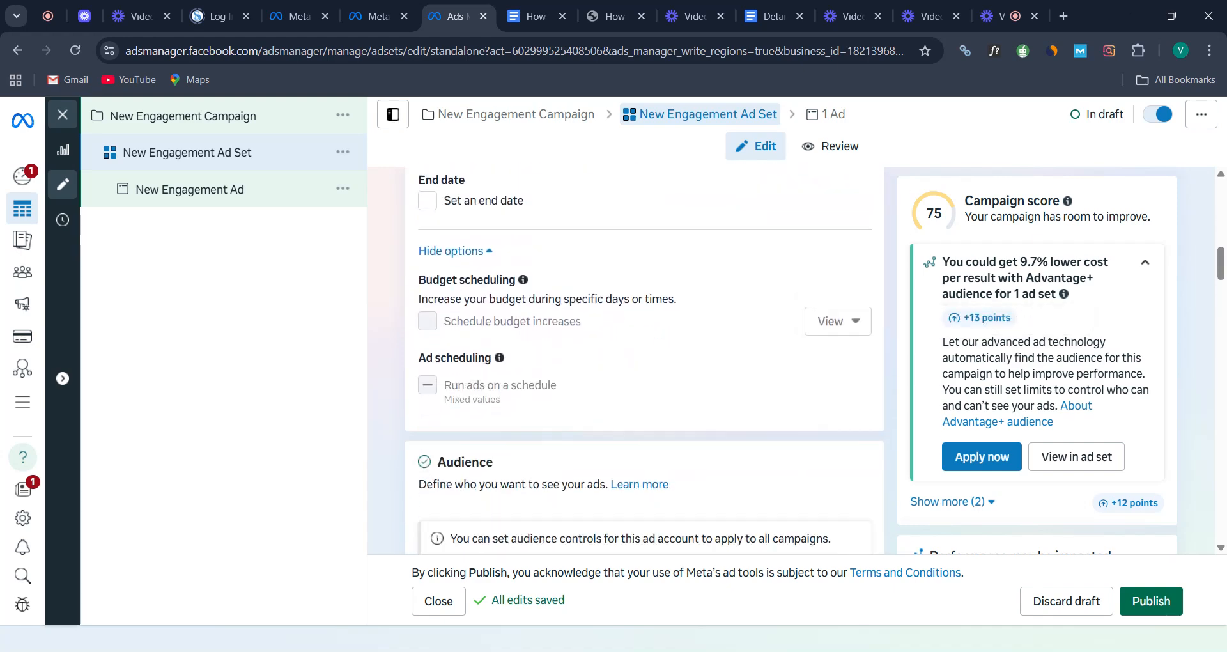
{"action": "scroll", "coordinate": [644, 360], "scroll_direction": "down", "scroll_amount": 5}
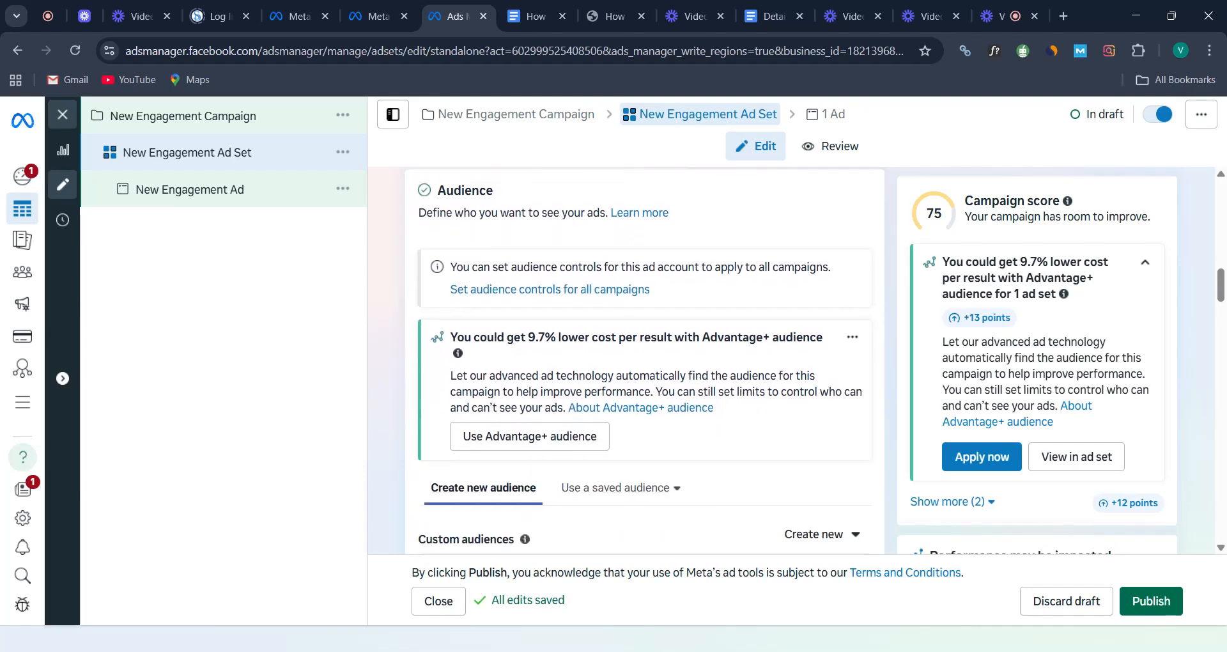
{"action": "scroll", "coordinate": [645, 360], "scroll_direction": "down", "scroll_amount": 2}
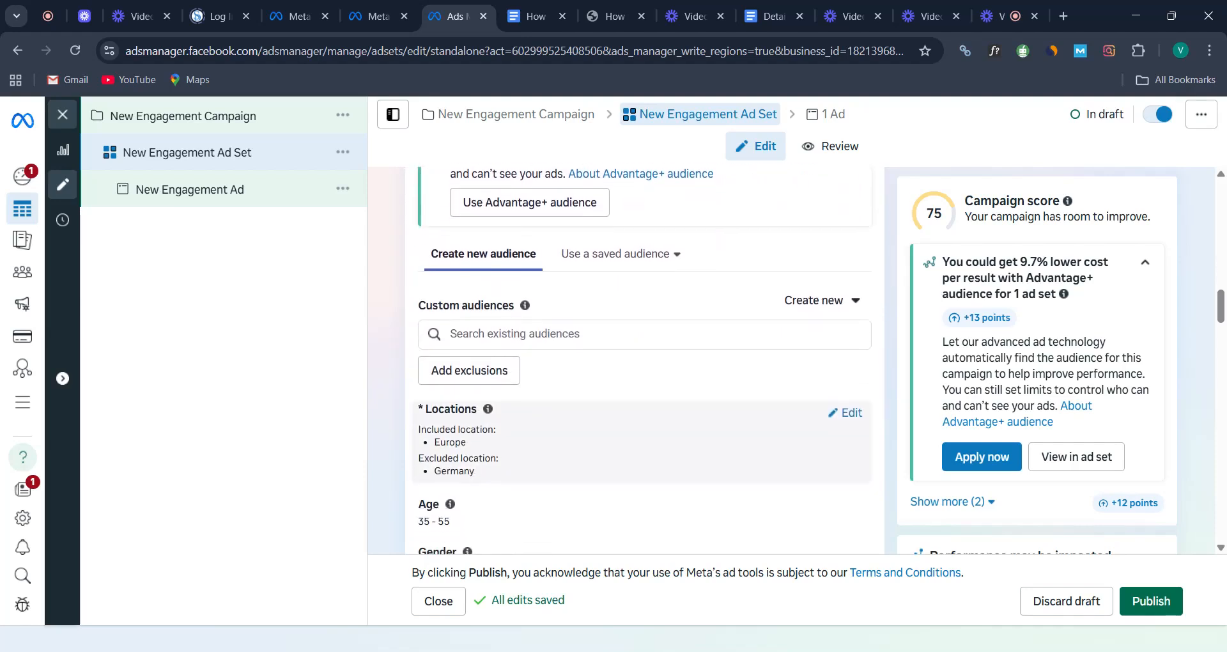
{"action": "scroll", "coordinate": [645, 360], "scroll_direction": "down", "scroll_amount": 2}
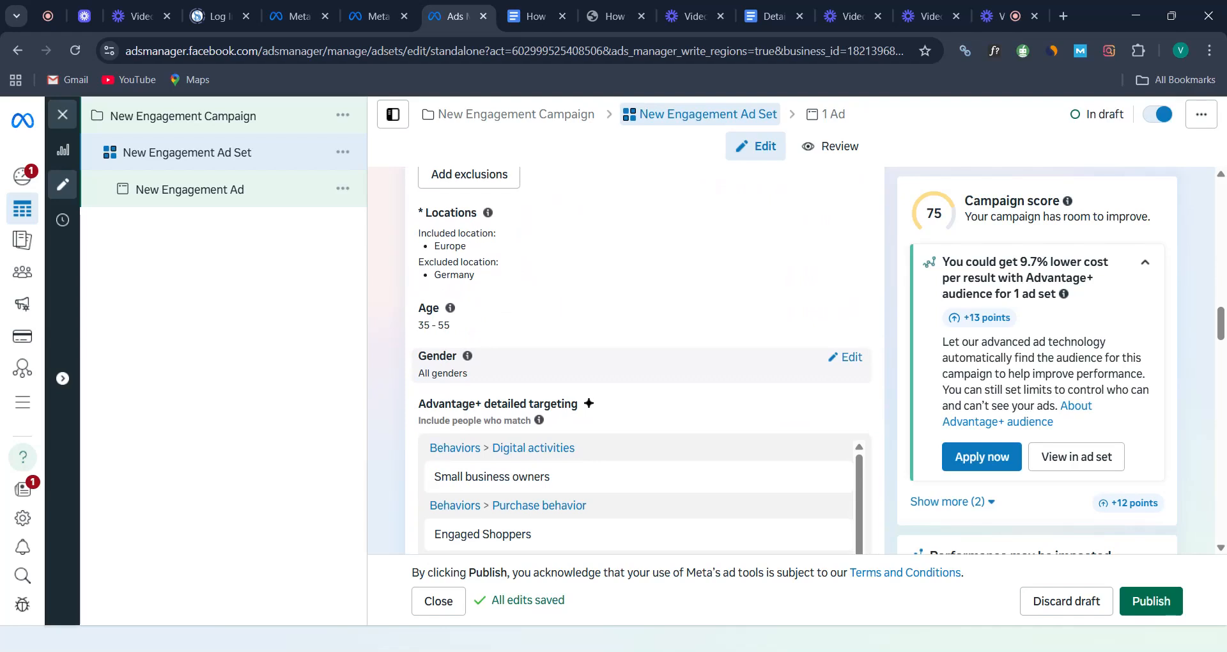
{"action": "scroll", "coordinate": [645, 360], "scroll_direction": "down", "scroll_amount": 1}
{"action": "scroll", "coordinate": [645, 360], "scroll_direction": "down", "scroll_amount": 3}
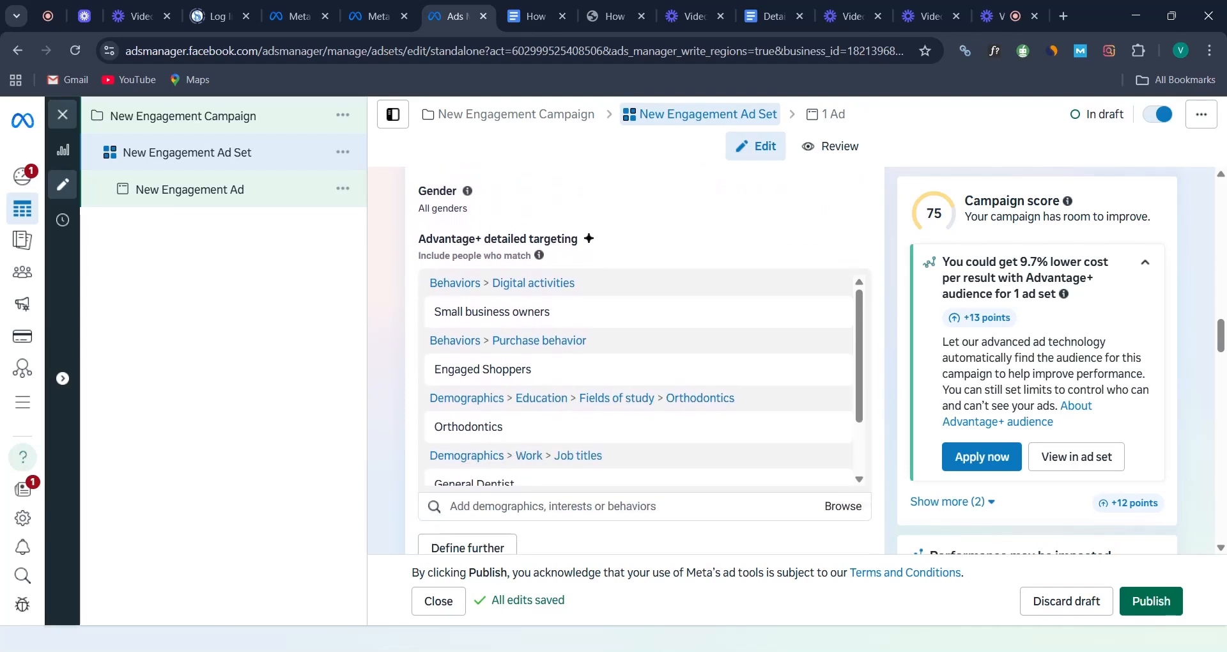
{"action": "scroll", "coordinate": [802, 433], "scroll_direction": "down", "scroll_amount": 3}
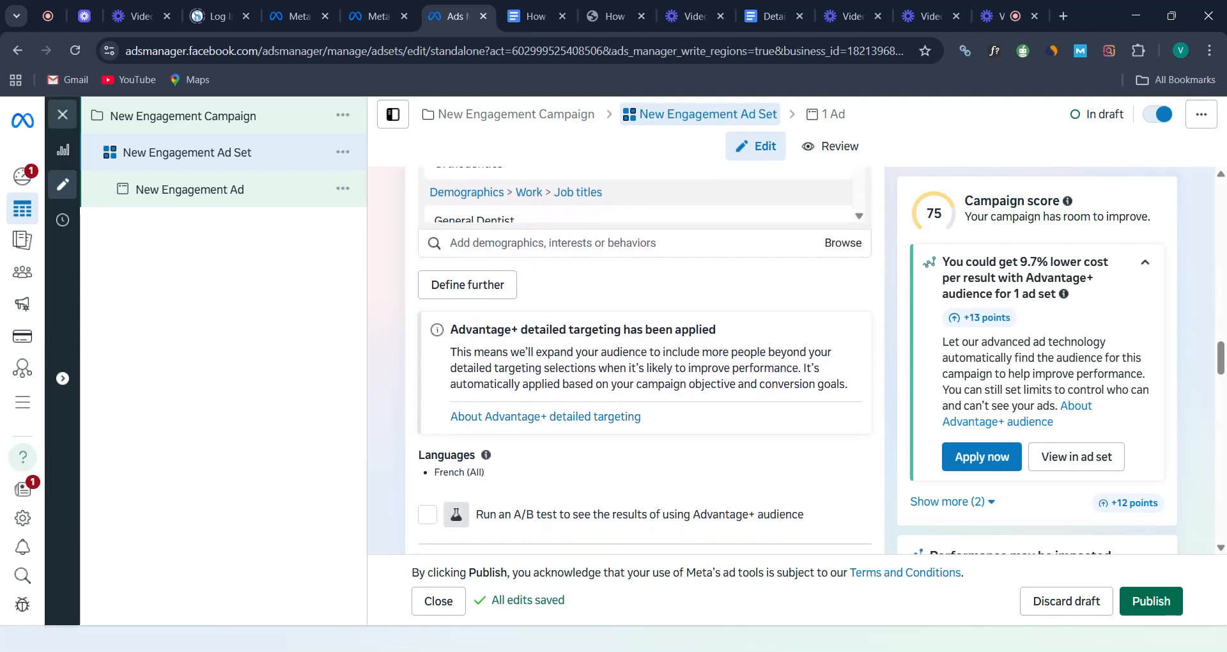
{"action": "scroll", "coordinate": [830, 442], "scroll_direction": "down", "scroll_amount": 2}
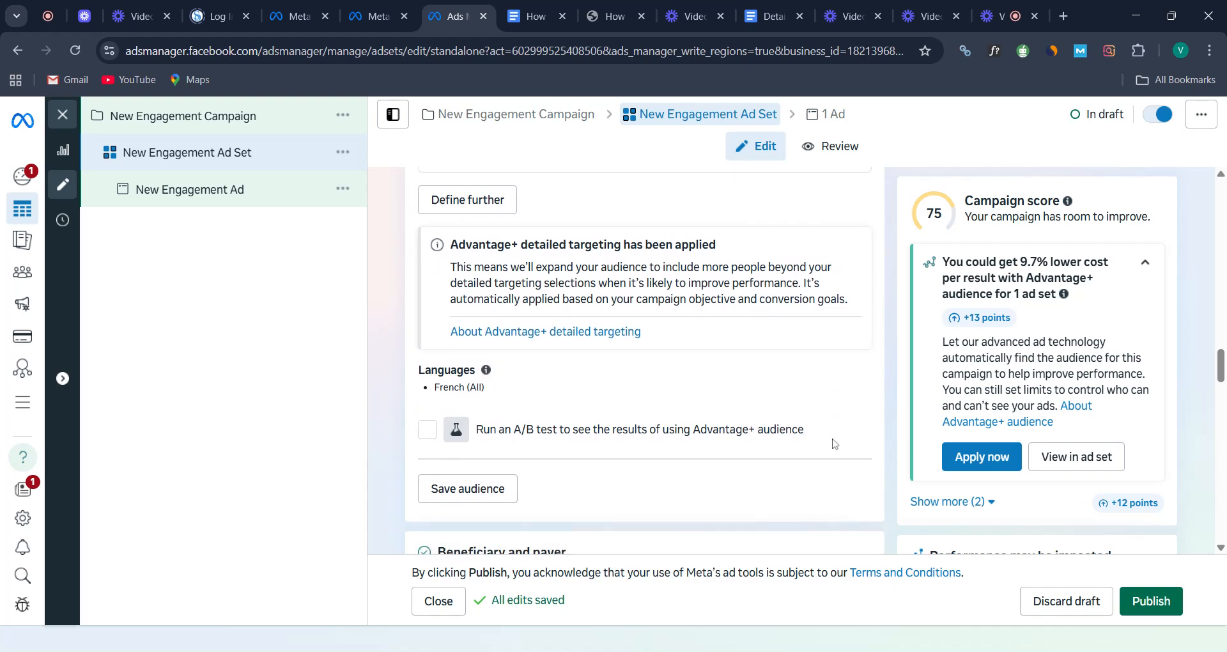
{"action": "scroll", "coordinate": [834, 444], "scroll_direction": "down", "scroll_amount": 4}
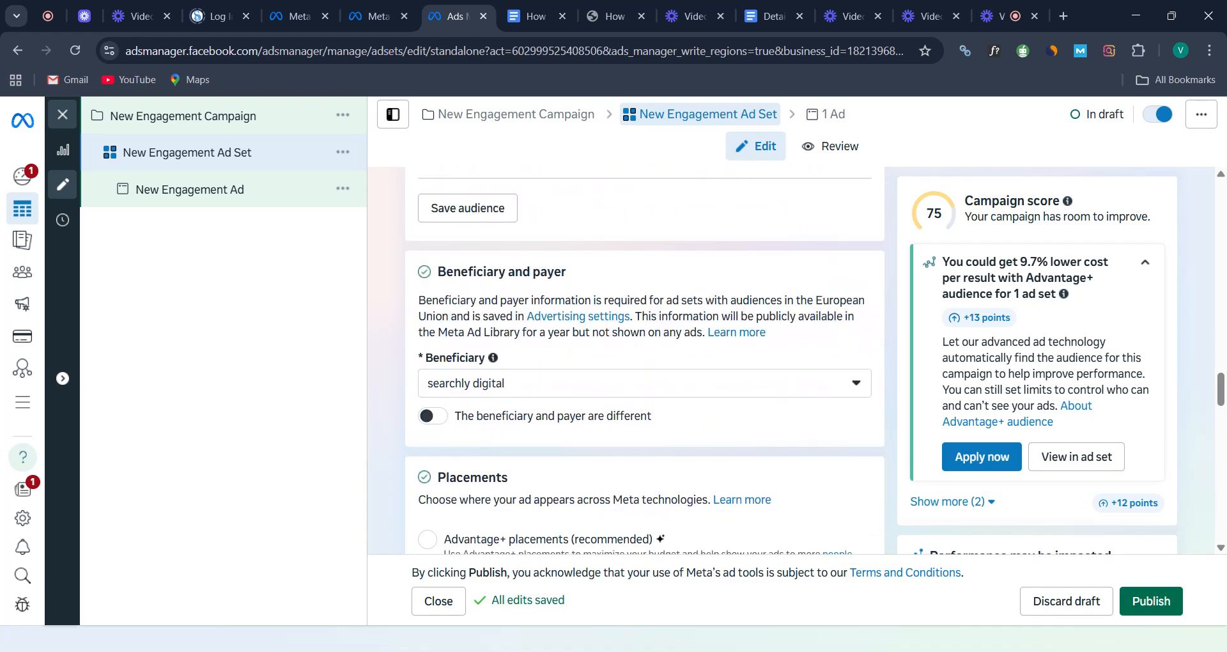
{"action": "scroll", "coordinate": [644, 357], "scroll_direction": "down", "scroll_amount": 1}
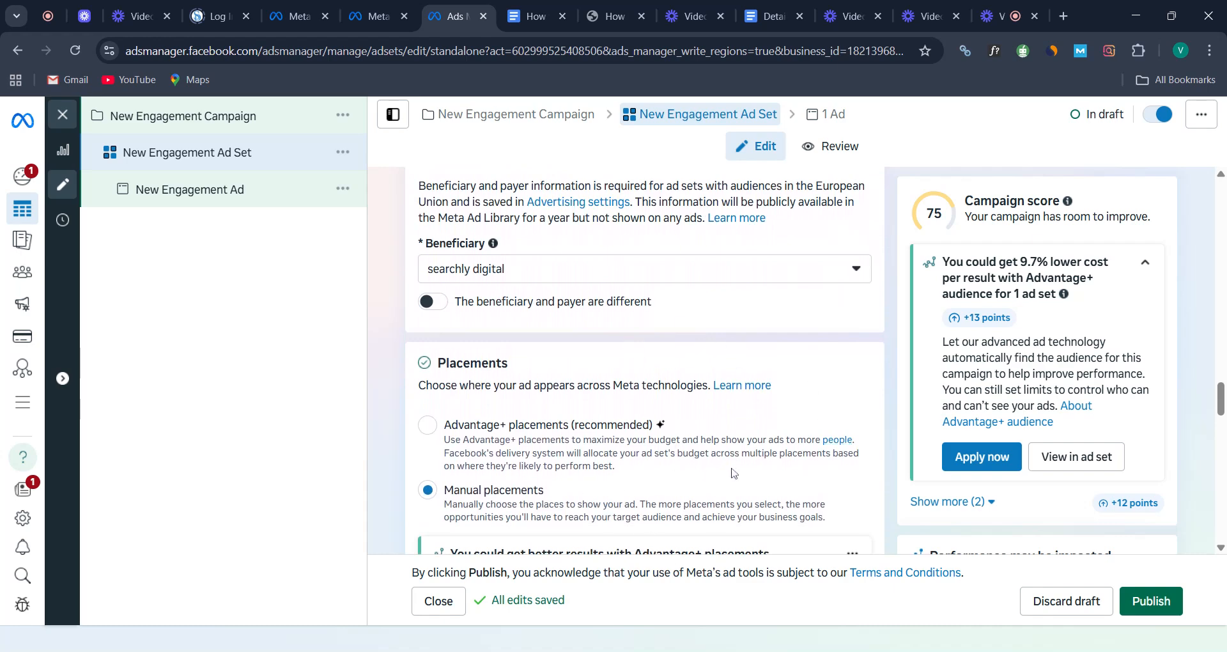
Restrict the ad set's manual placements to Instagram by deselecting the Facebook, Audience Network and Messenger platforms
{"action": "scroll", "coordinate": [759, 482], "scroll_direction": "down", "scroll_amount": 9}
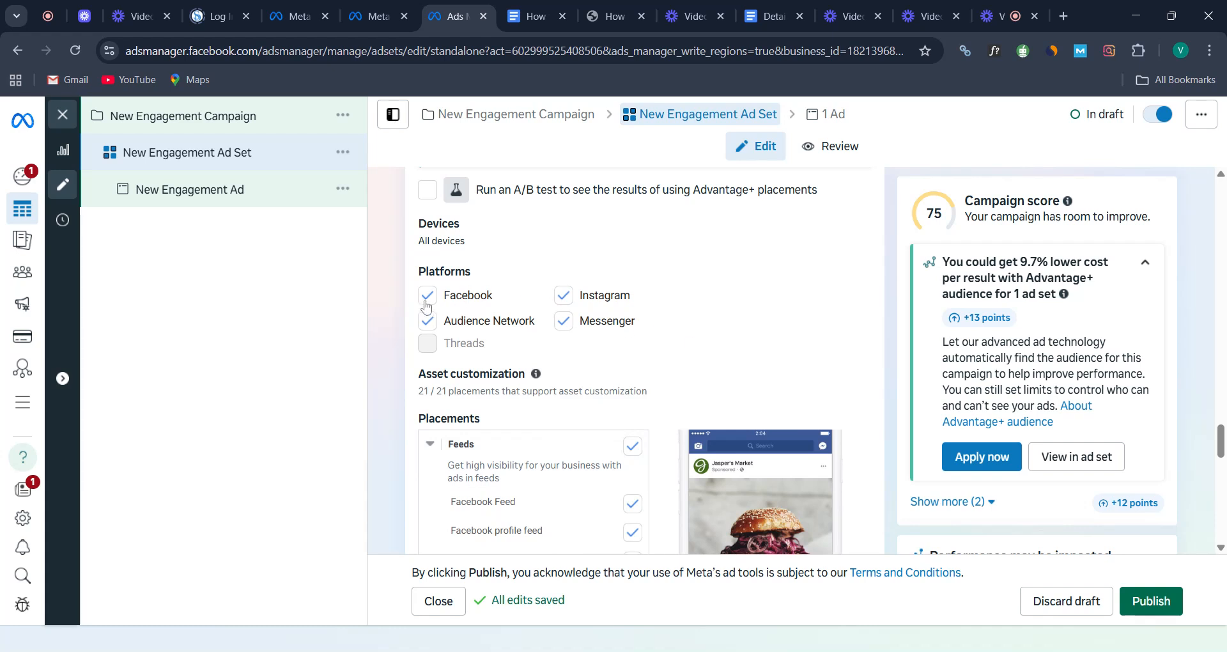
{"action": "left_click", "coordinate": [427, 298]}
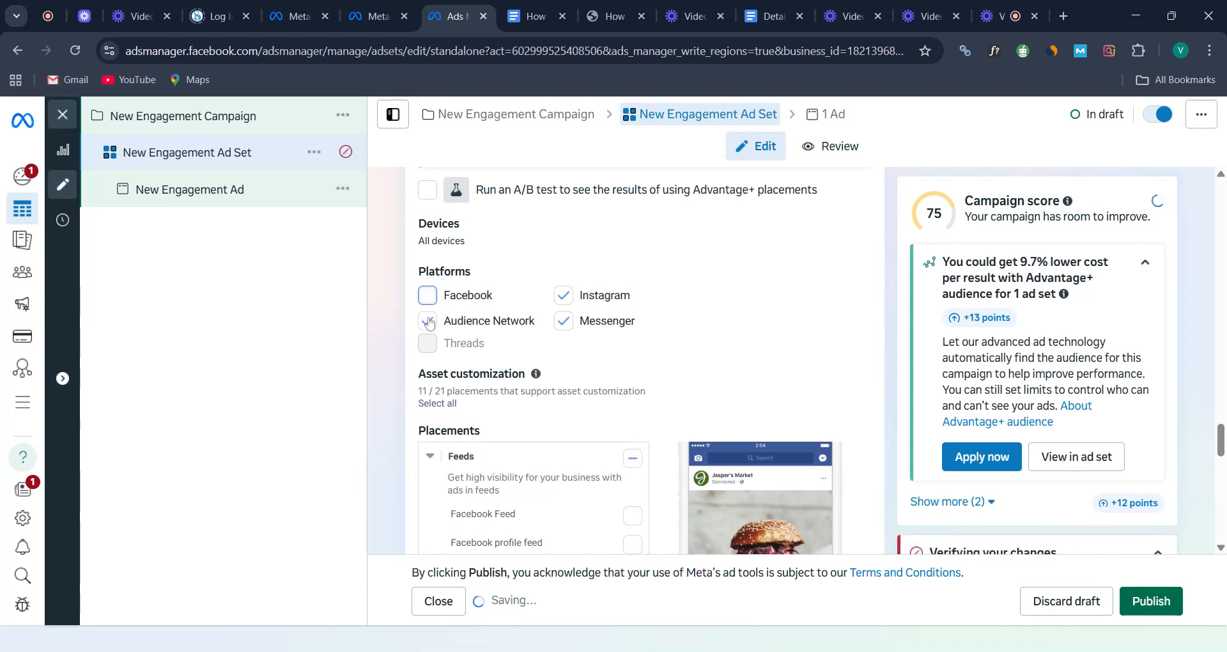
{"action": "left_click", "coordinate": [428, 321]}
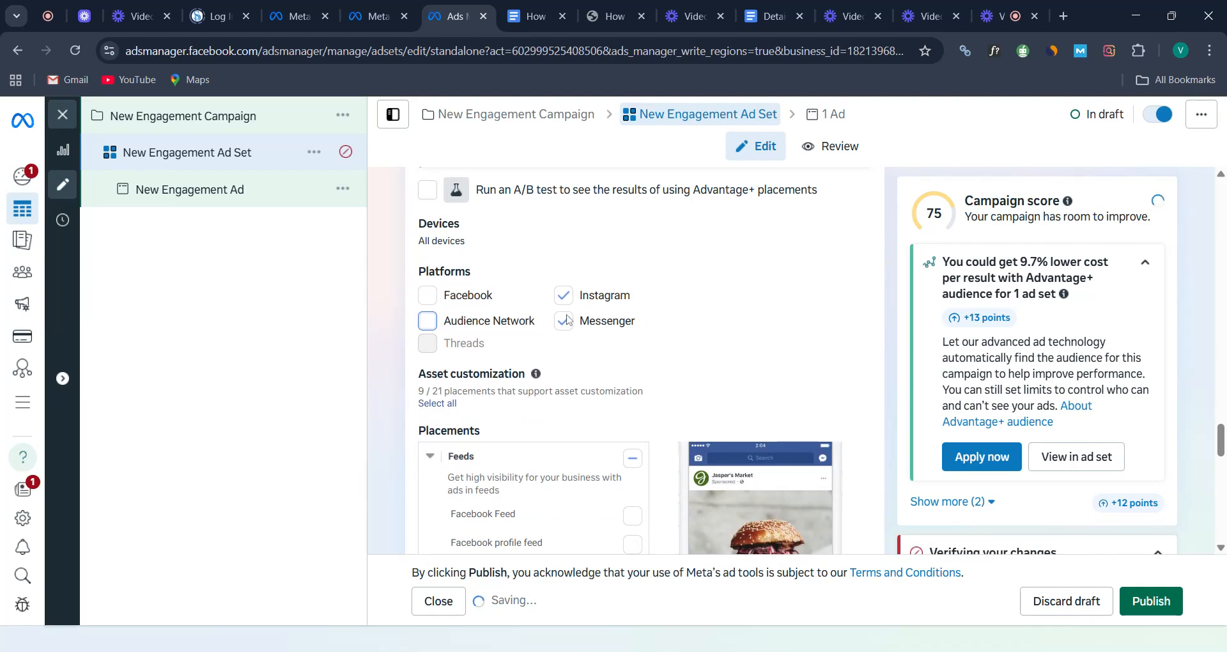
{"action": "left_click", "coordinate": [564, 322]}
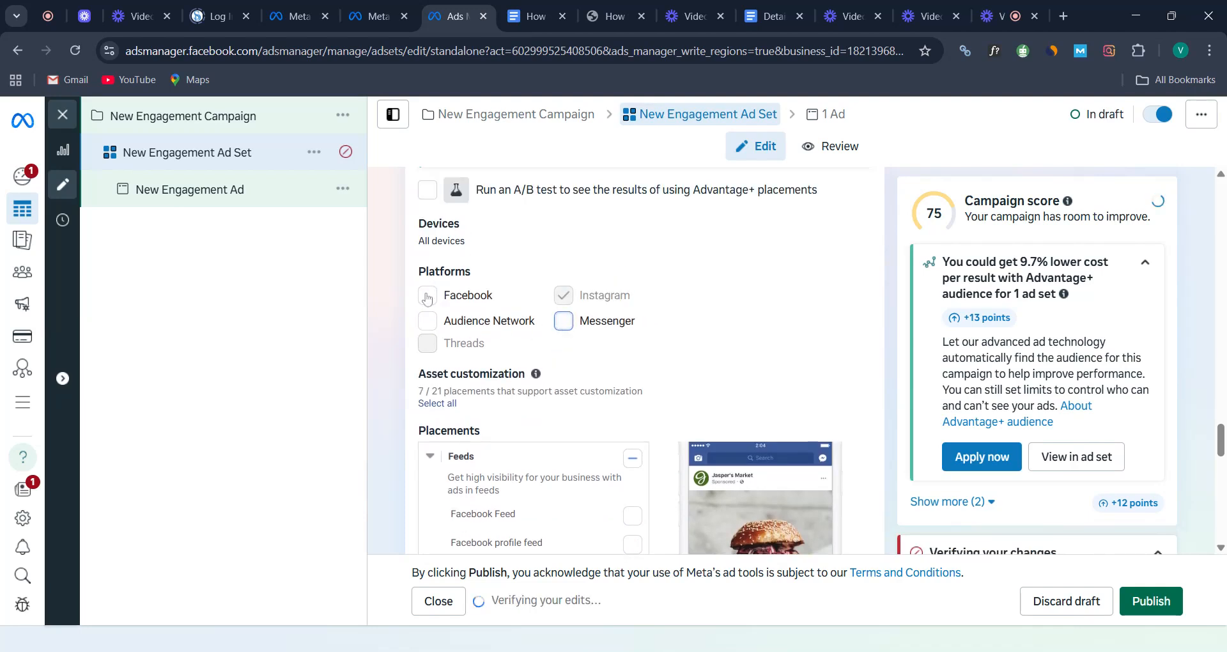
Reselect Facebook, Audience Network and Messenger as placement platforms for the ad set
{"action": "left_click", "coordinate": [428, 296]}
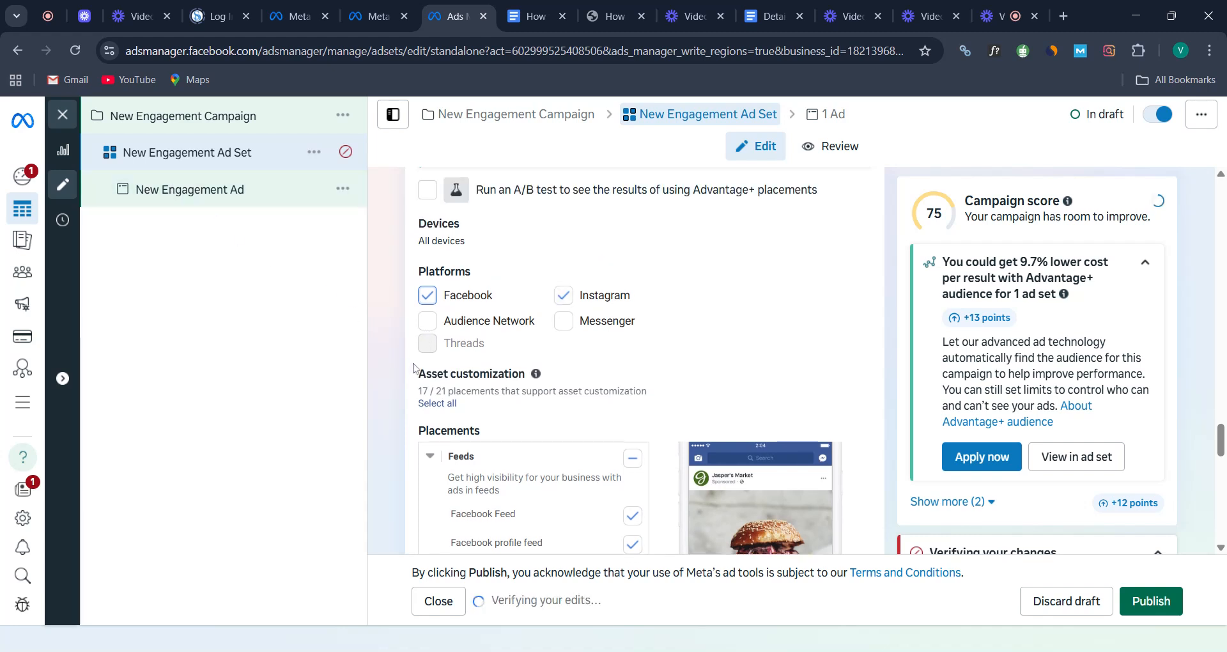
{"action": "left_click", "coordinate": [439, 323]}
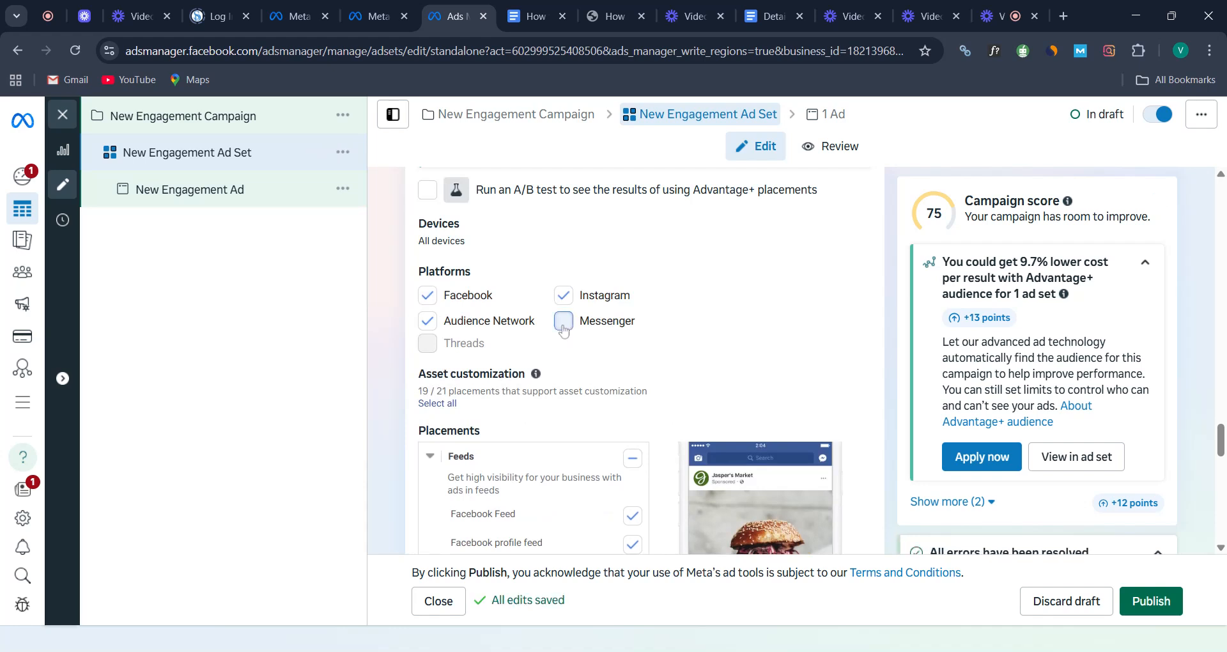
{"action": "left_click", "coordinate": [563, 326]}
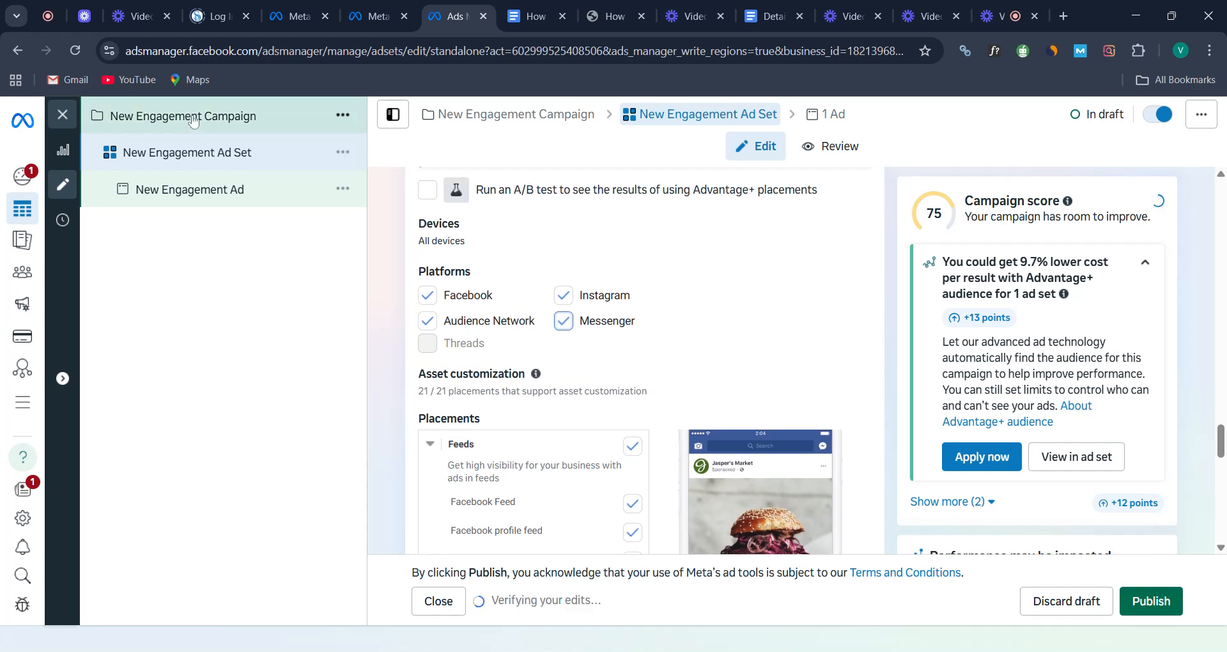
Review the campaign-level settings of the New Engagement Campaign and publish the campaign with its ad set and ad
{"action": "left_click", "coordinate": [194, 120]}
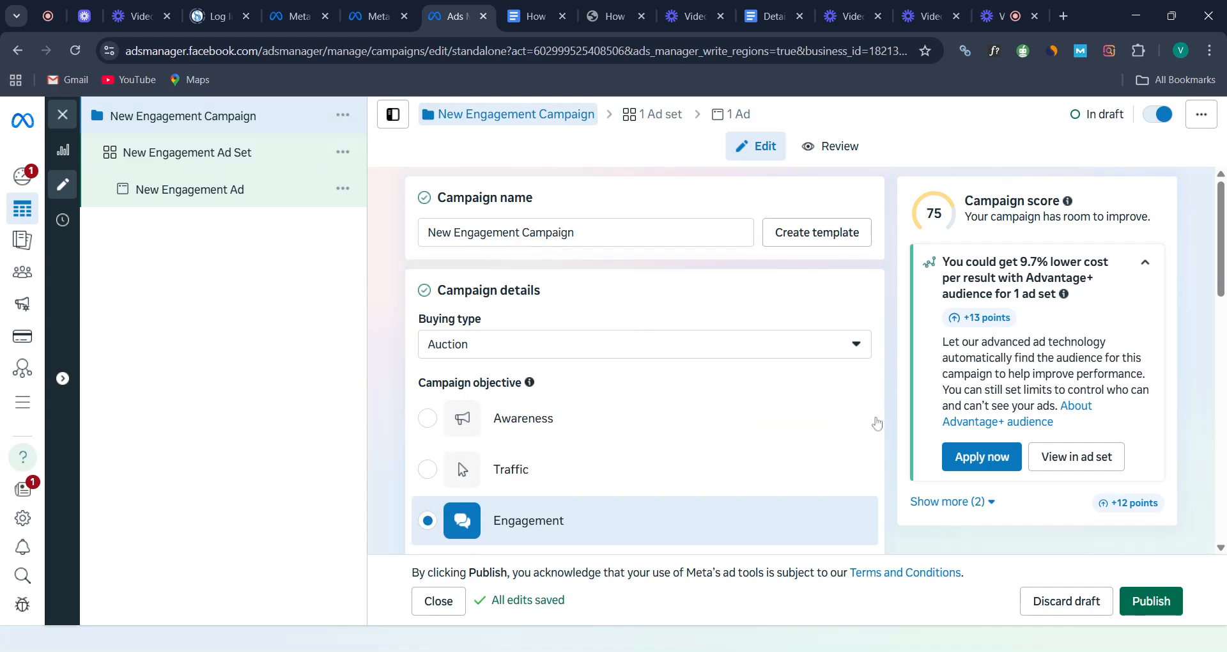
{"action": "scroll", "coordinate": [876, 421], "scroll_direction": "down", "scroll_amount": 3}
{"action": "scroll", "coordinate": [877, 424], "scroll_direction": "down", "scroll_amount": 10}
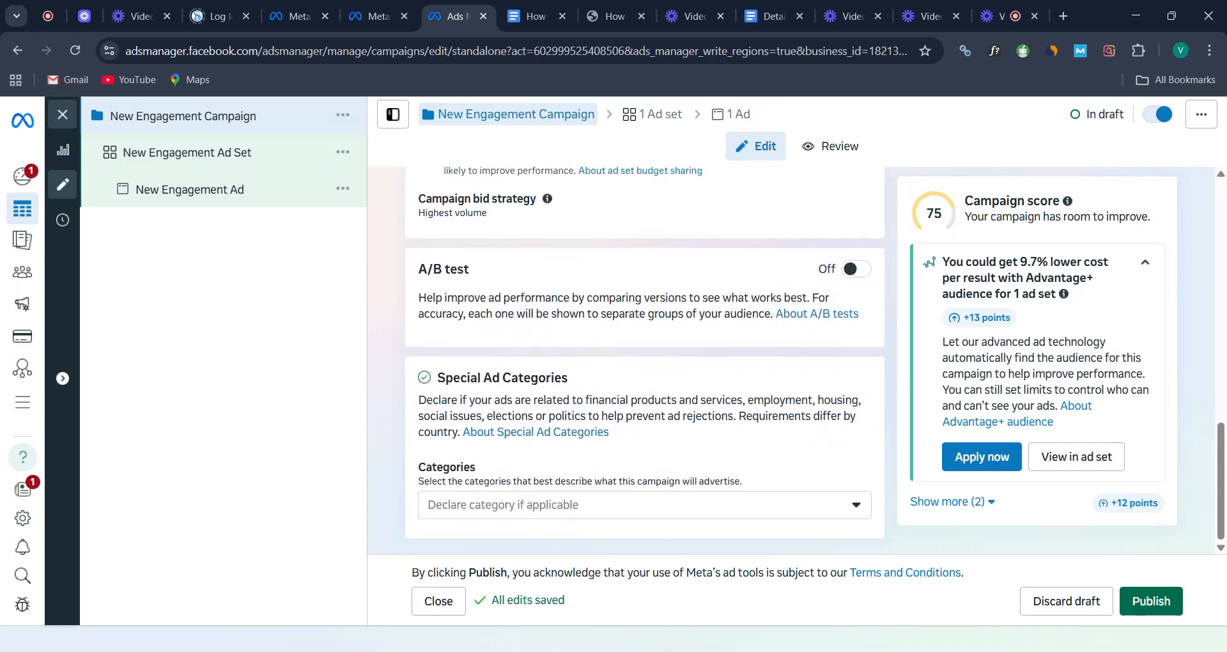
{"action": "scroll", "coordinate": [645, 360], "scroll_direction": "up", "scroll_amount": 12}
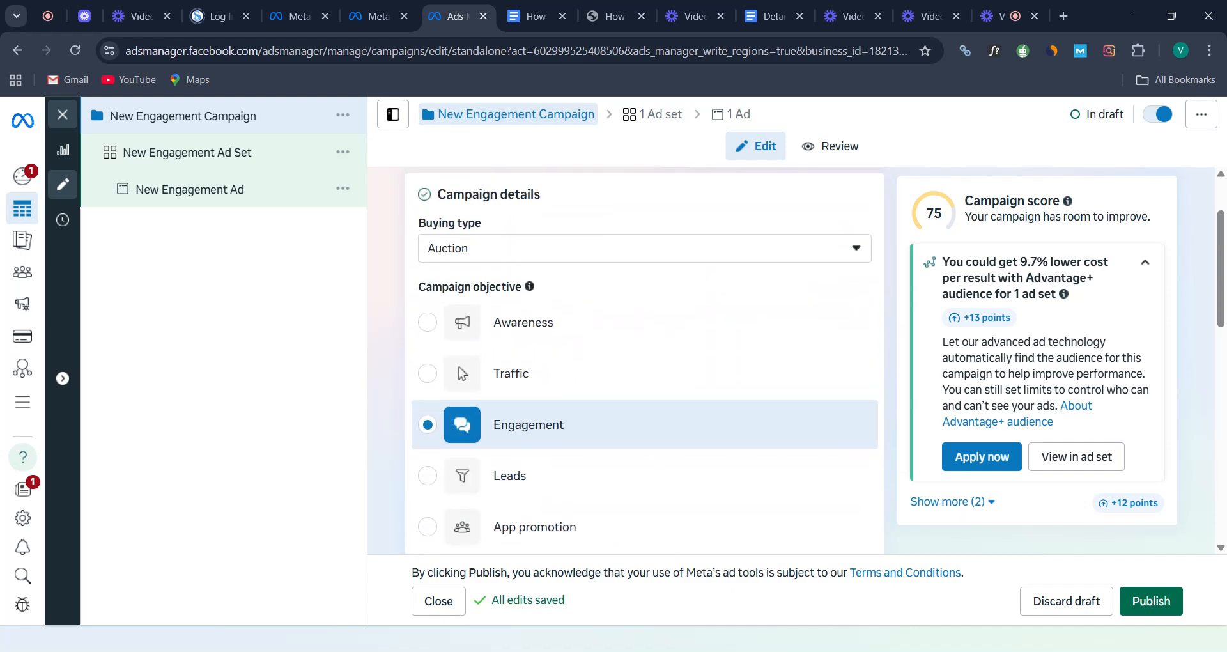
{"action": "scroll", "coordinate": [645, 469], "scroll_direction": "up", "scroll_amount": 2}
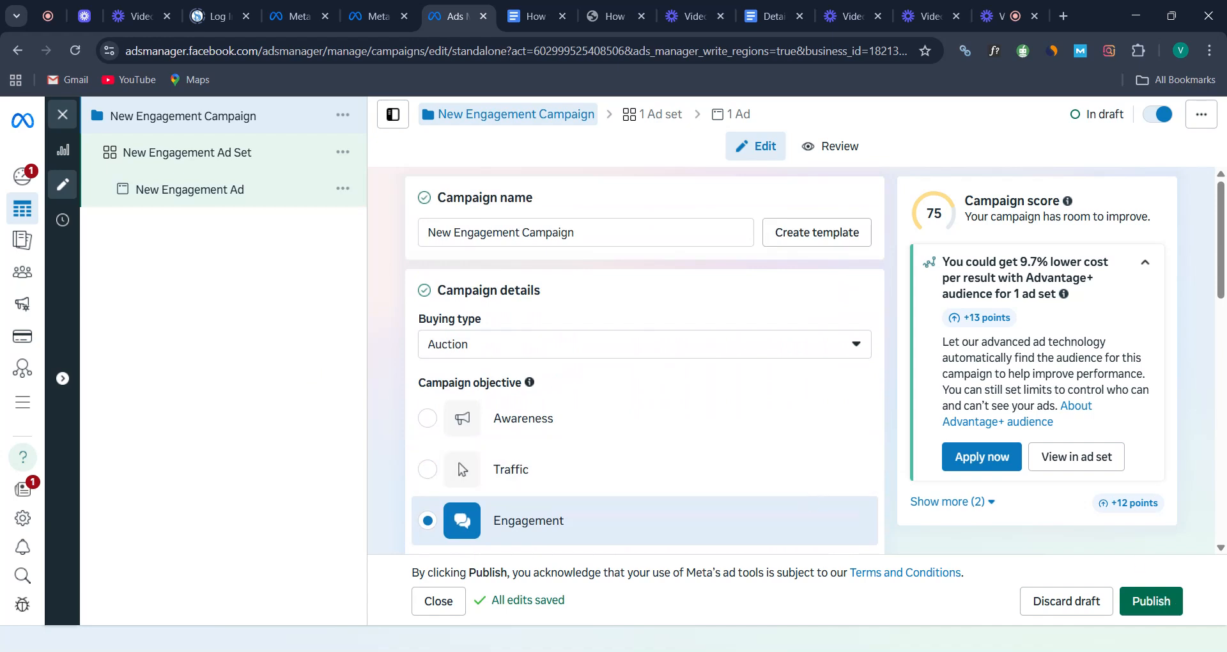
{"action": "left_click", "coordinate": [1164, 603]}
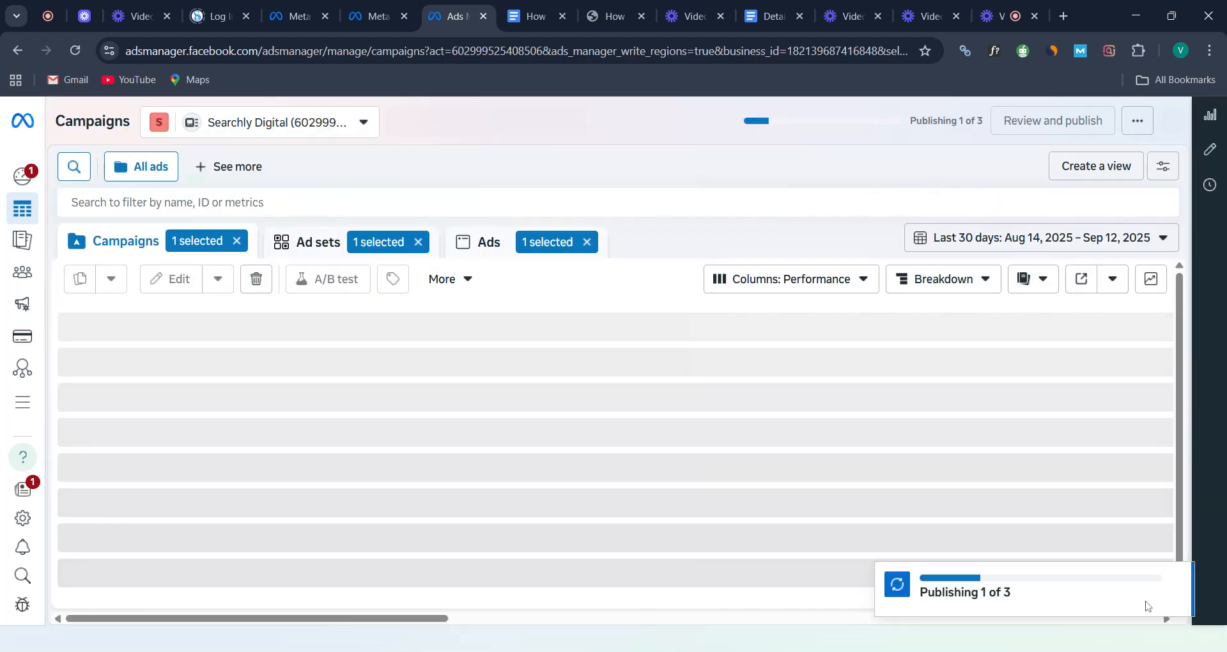
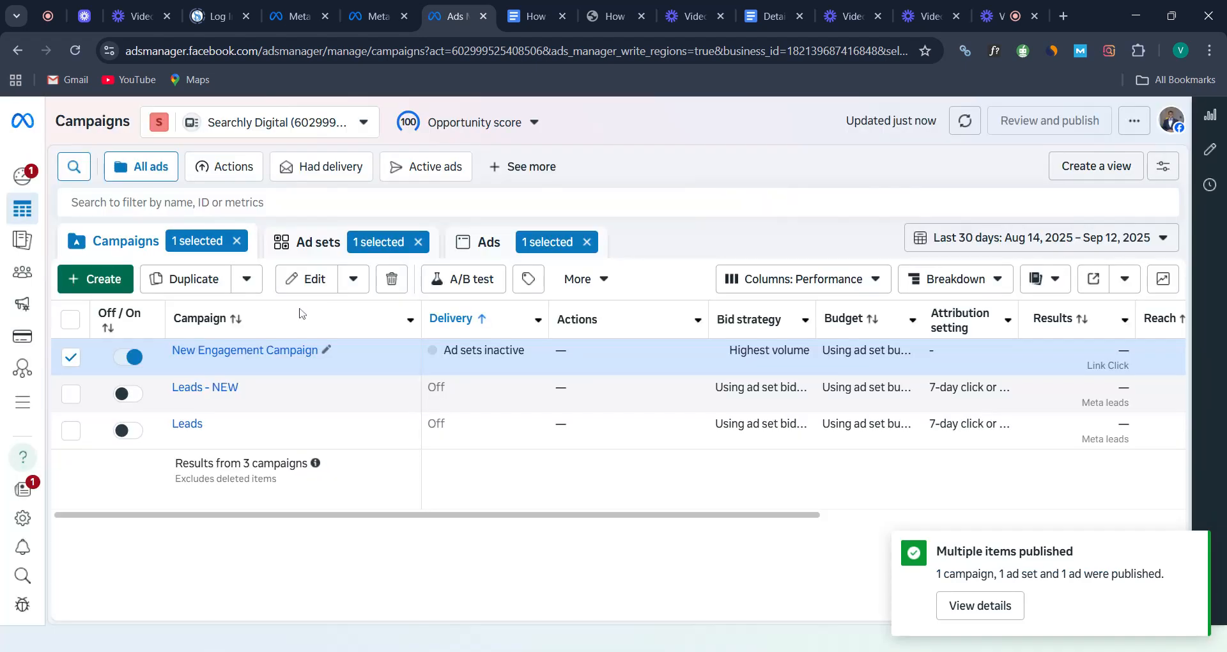
Delete the New Engagement Campaign from the campaigns list and confirm the deletion
{"action": "left_click", "coordinate": [72, 359]}
{"action": "left_click", "coordinate": [71, 358]}
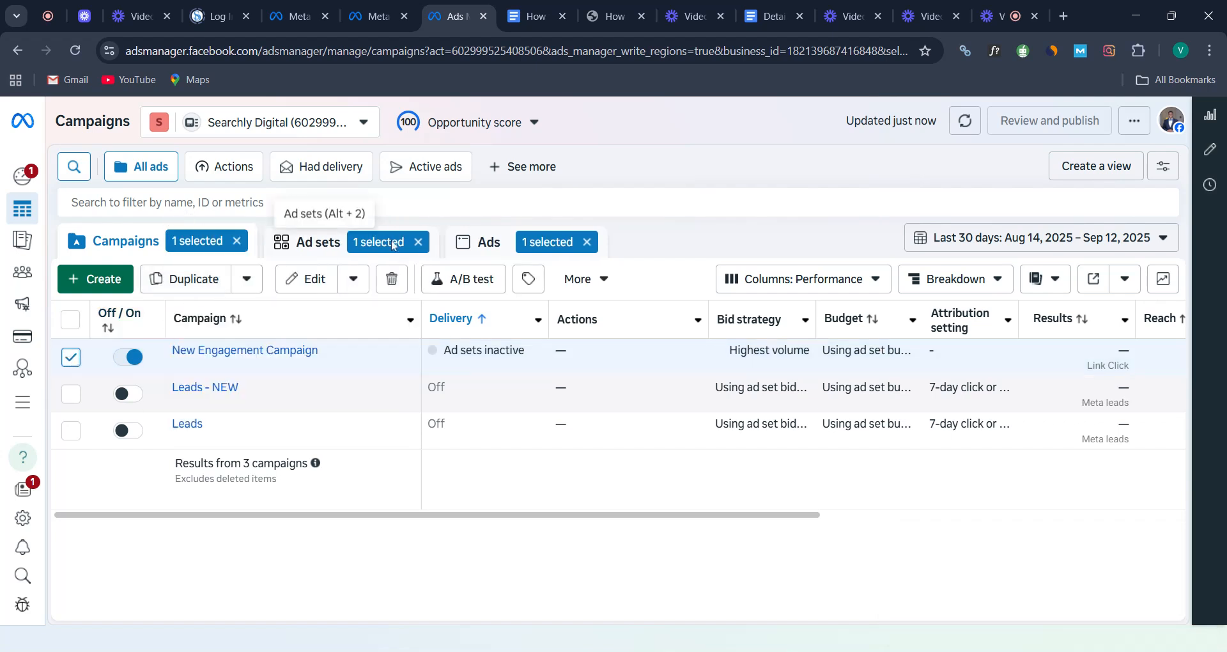
{"action": "left_click", "coordinate": [393, 287]}
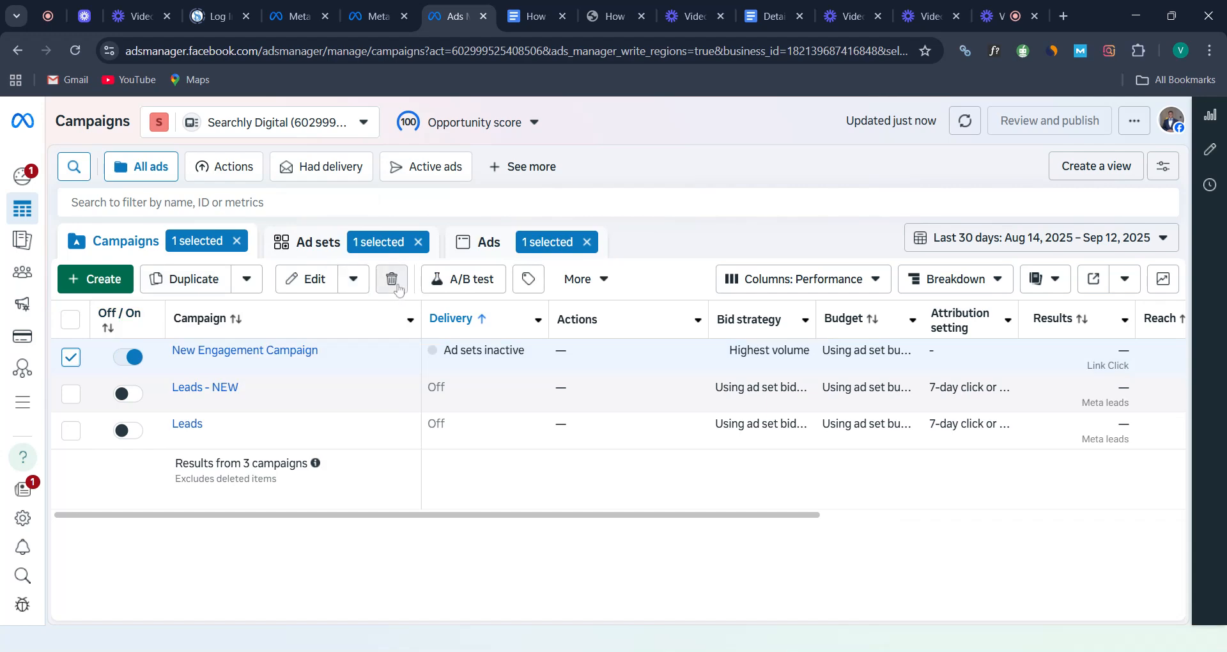
{"action": "left_click", "coordinate": [750, 326]}
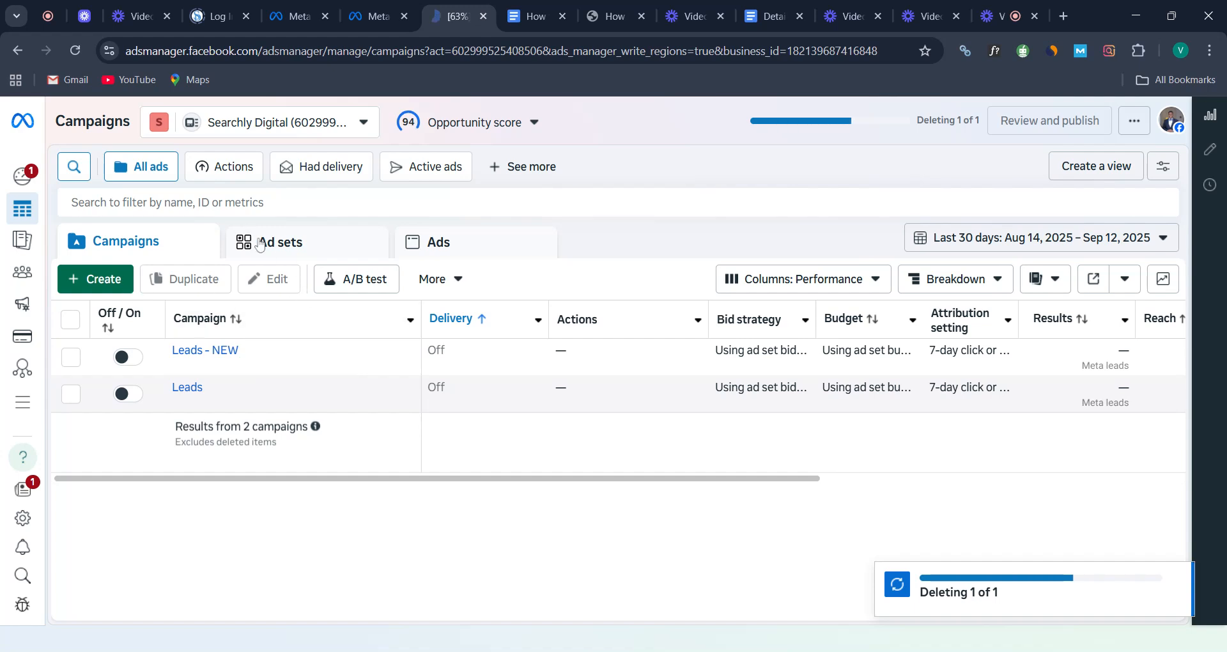
Create a new auction campaign with the Leads objective using the manual leads campaign setup
{"action": "left_click", "coordinate": [116, 291]}
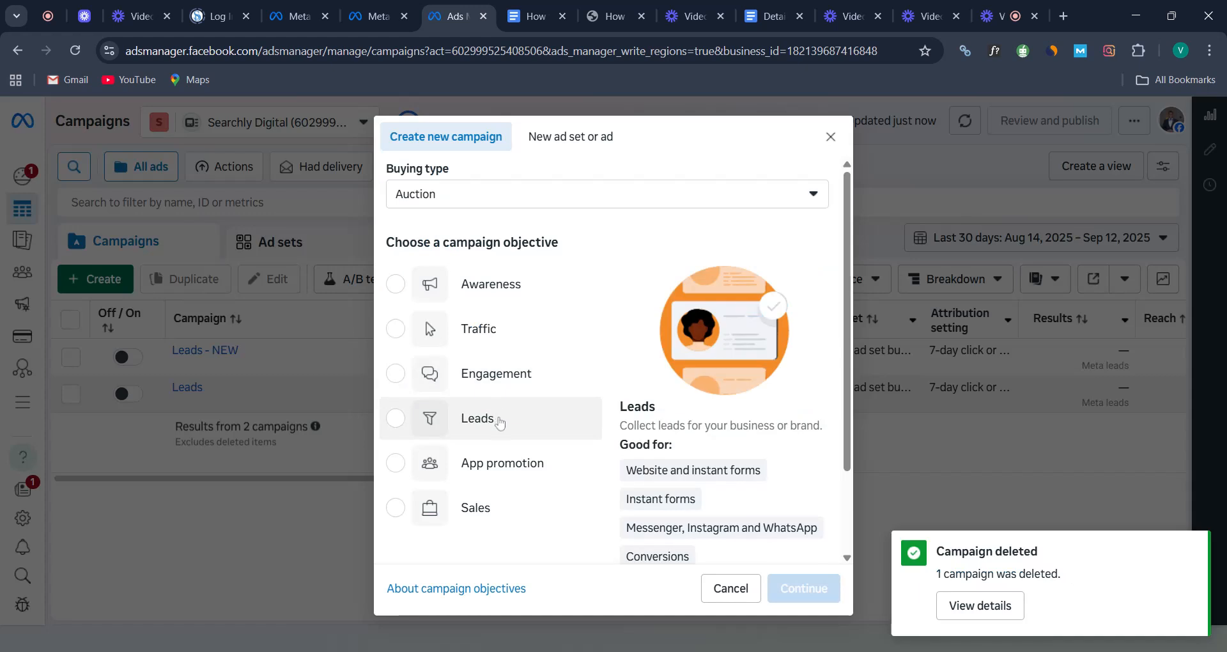
{"action": "left_click", "coordinate": [479, 329]}
{"action": "left_click", "coordinate": [486, 418]}
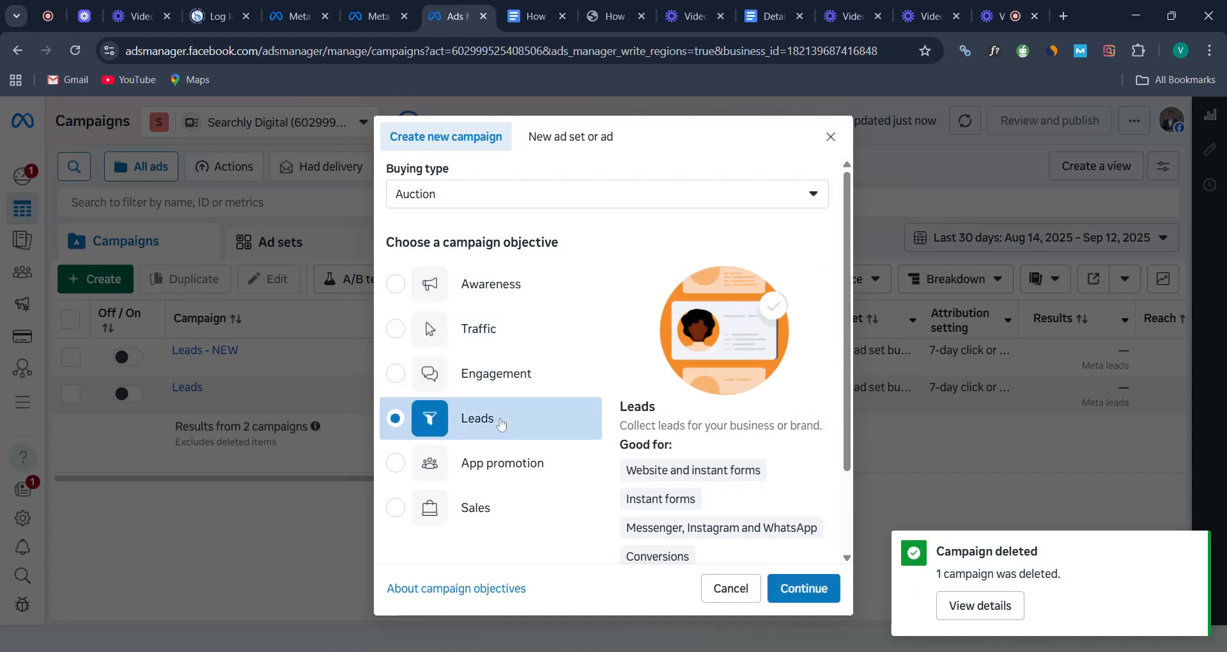
{"action": "left_click", "coordinate": [811, 588]}
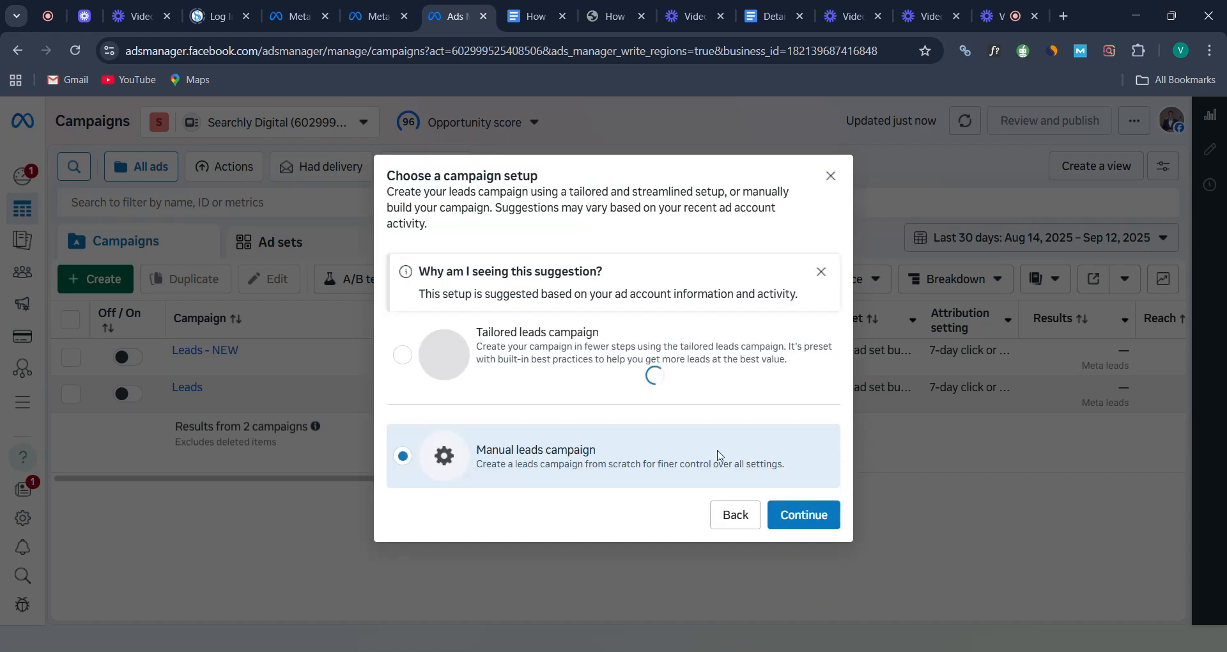
{"action": "left_click", "coordinate": [800, 517]}
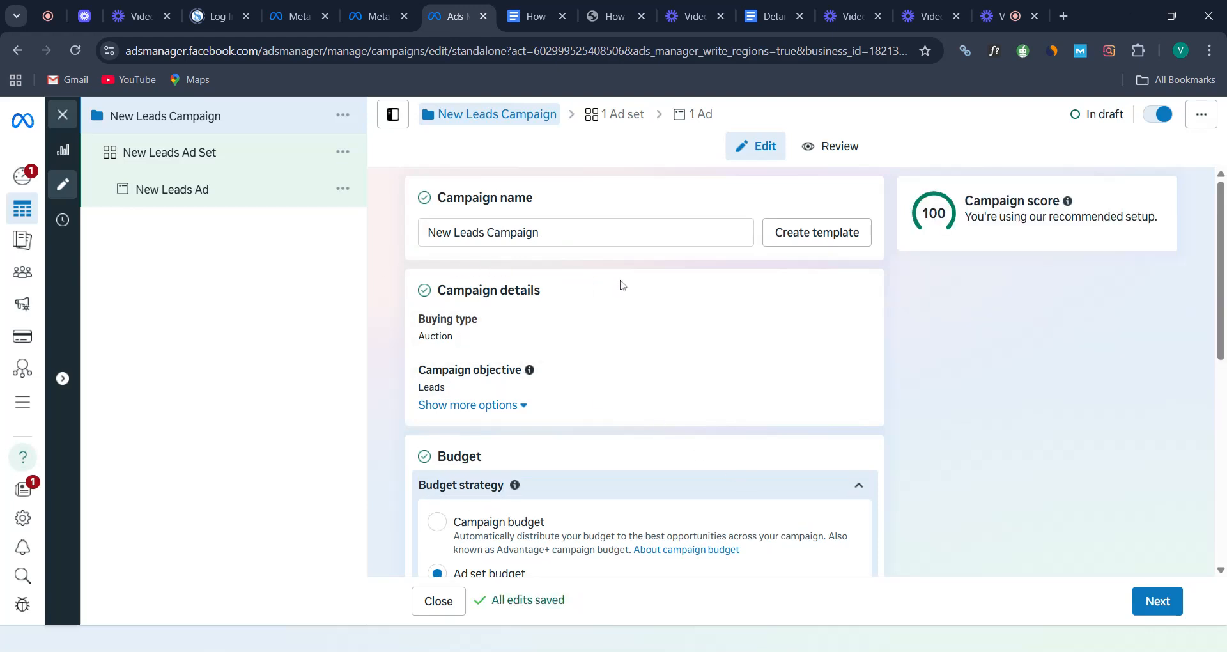
Review the New Leads Campaign settings and the New Leads Ad Set's conversion, budget, audience and placement settings
{"action": "scroll", "coordinate": [623, 285], "scroll_direction": "down", "scroll_amount": 7}
{"action": "scroll", "coordinate": [625, 298], "scroll_direction": "up", "scroll_amount": 7}
{"action": "left_click", "coordinate": [205, 152]}
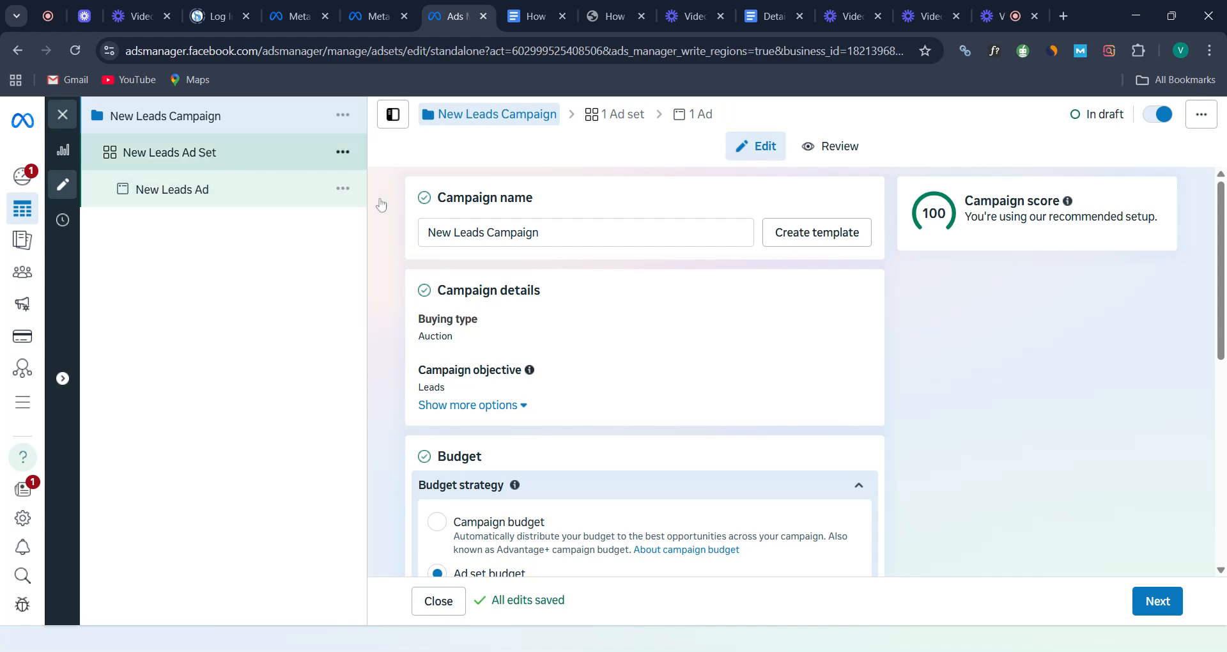
{"action": "scroll", "coordinate": [753, 320], "scroll_direction": "down", "scroll_amount": 3}
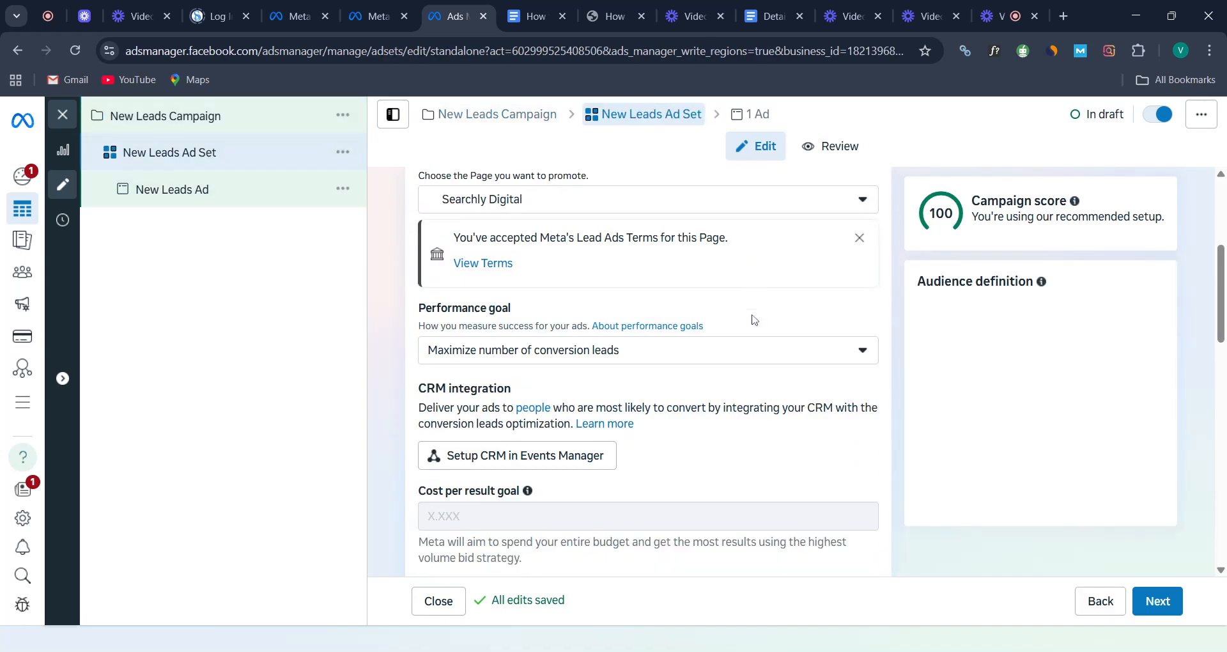
{"action": "scroll", "coordinate": [754, 321], "scroll_direction": "down", "scroll_amount": 8}
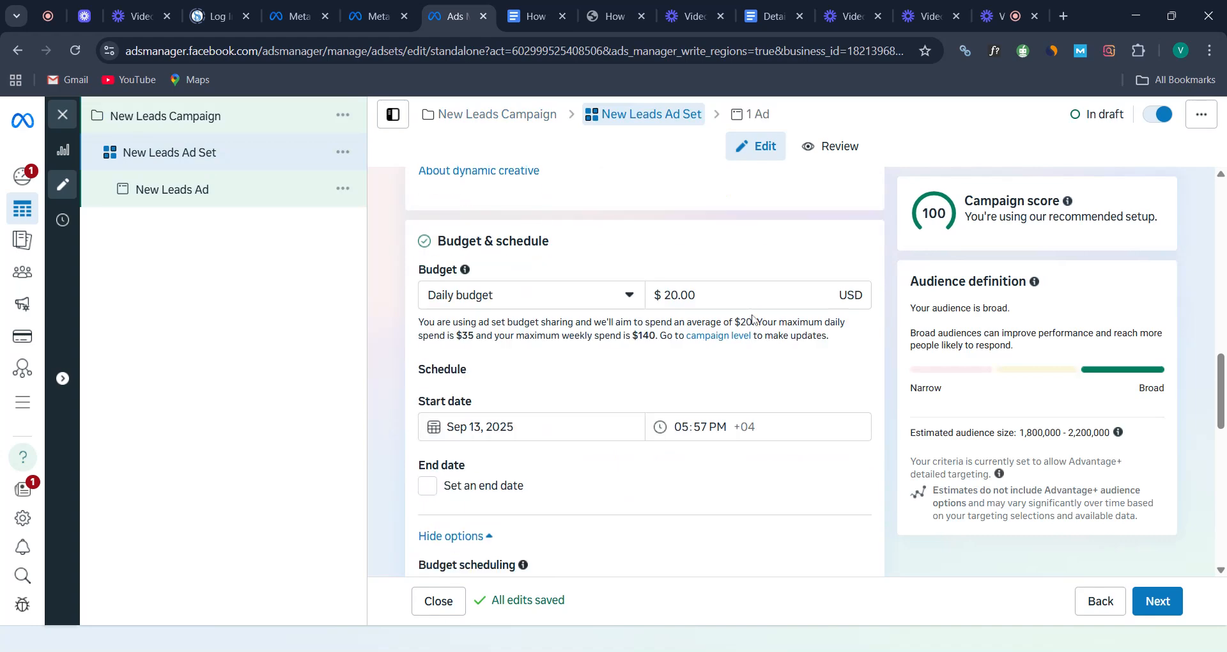
{"action": "scroll", "coordinate": [754, 320], "scroll_direction": "down", "scroll_amount": 10}
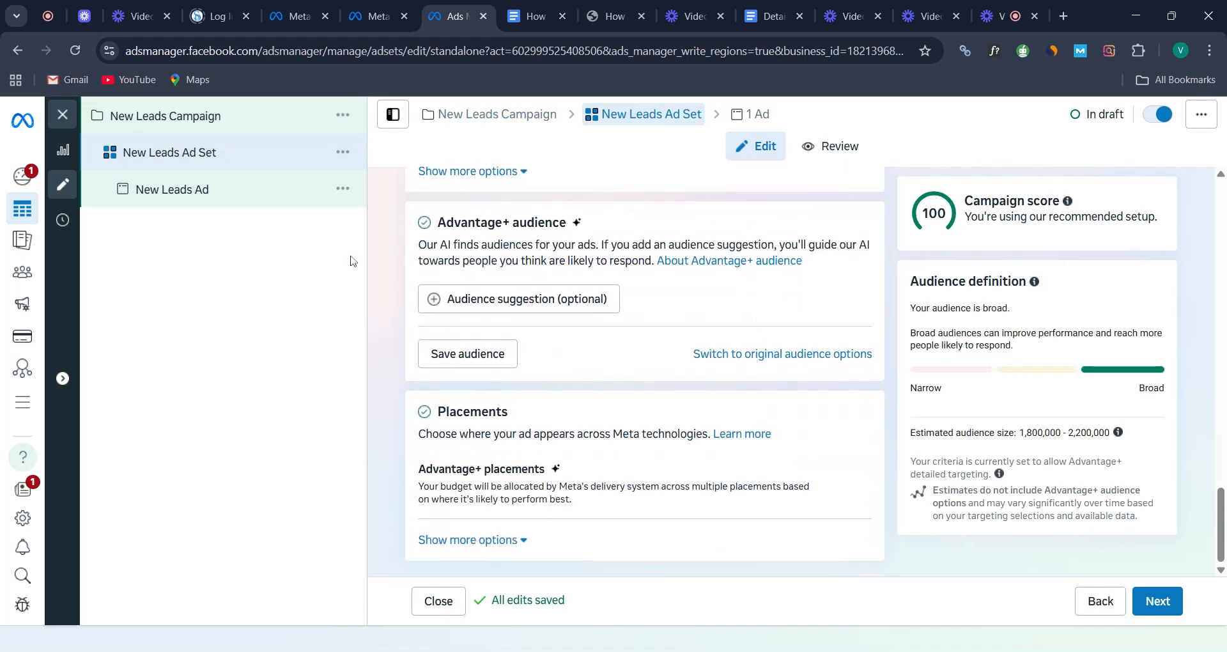
Open the New Leads Ad, start creating a new instant form and review the available form type and delivery options
{"action": "left_click", "coordinate": [181, 191]}
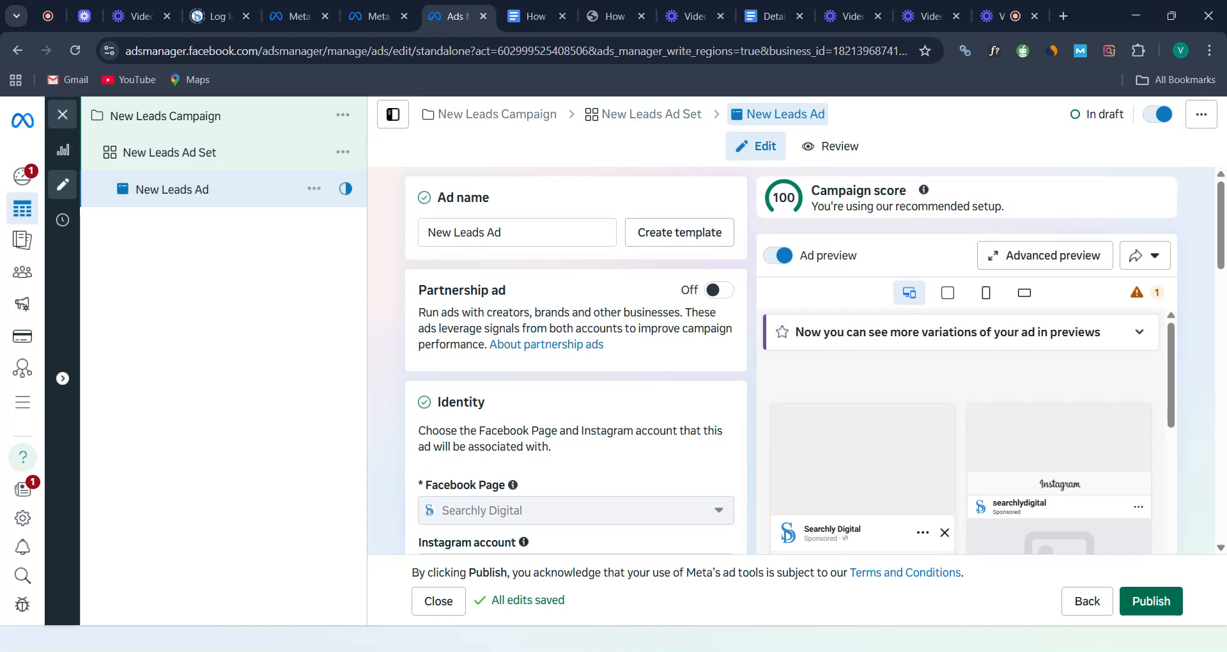
{"action": "scroll", "coordinate": [632, 281], "scroll_direction": "down", "scroll_amount": 5}
{"action": "scroll", "coordinate": [631, 281], "scroll_direction": "down", "scroll_amount": 3}
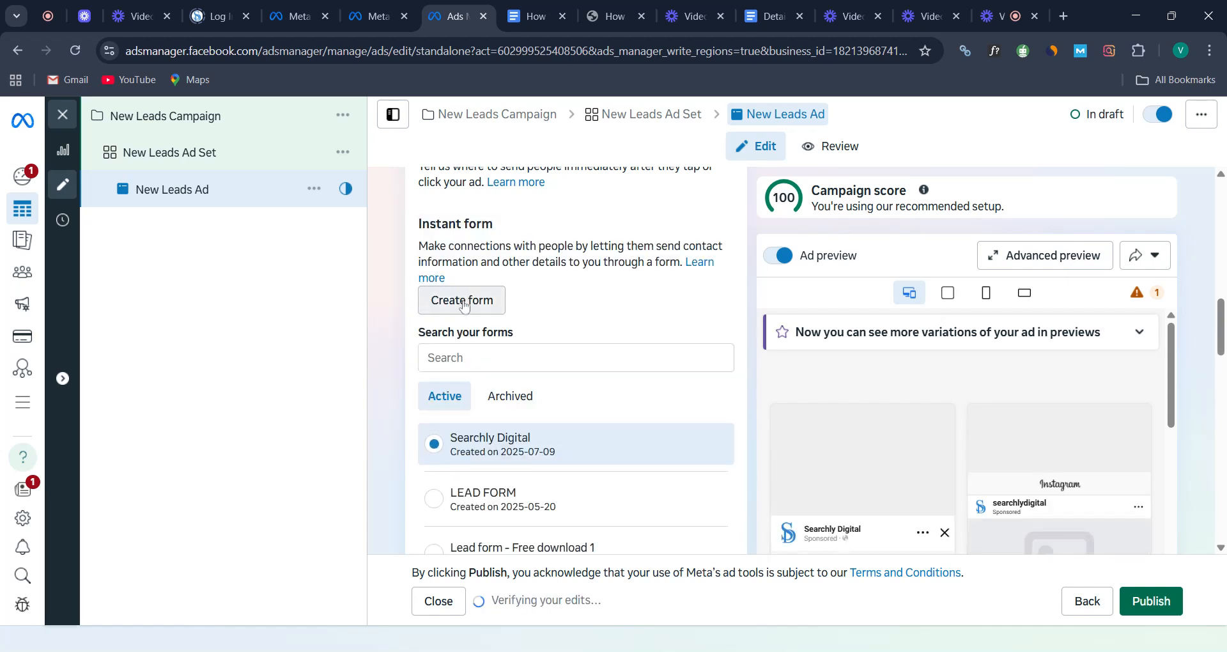
{"action": "left_click", "coordinate": [464, 306]}
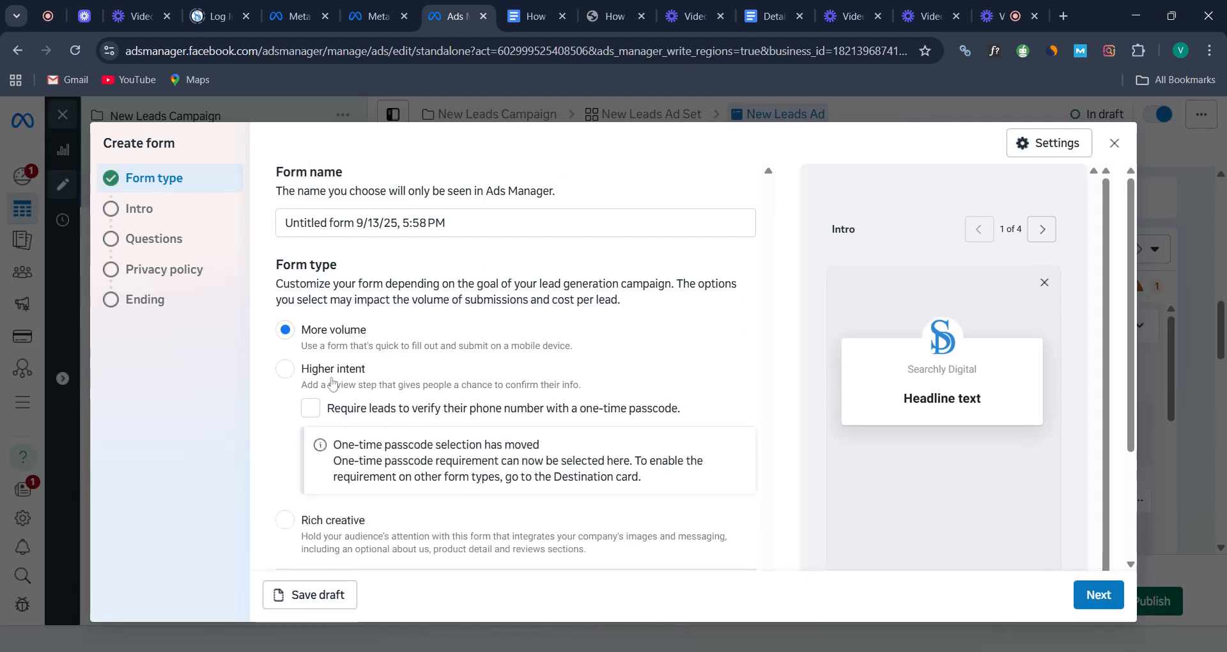
{"action": "scroll", "coordinate": [396, 384], "scroll_direction": "down", "scroll_amount": 2}
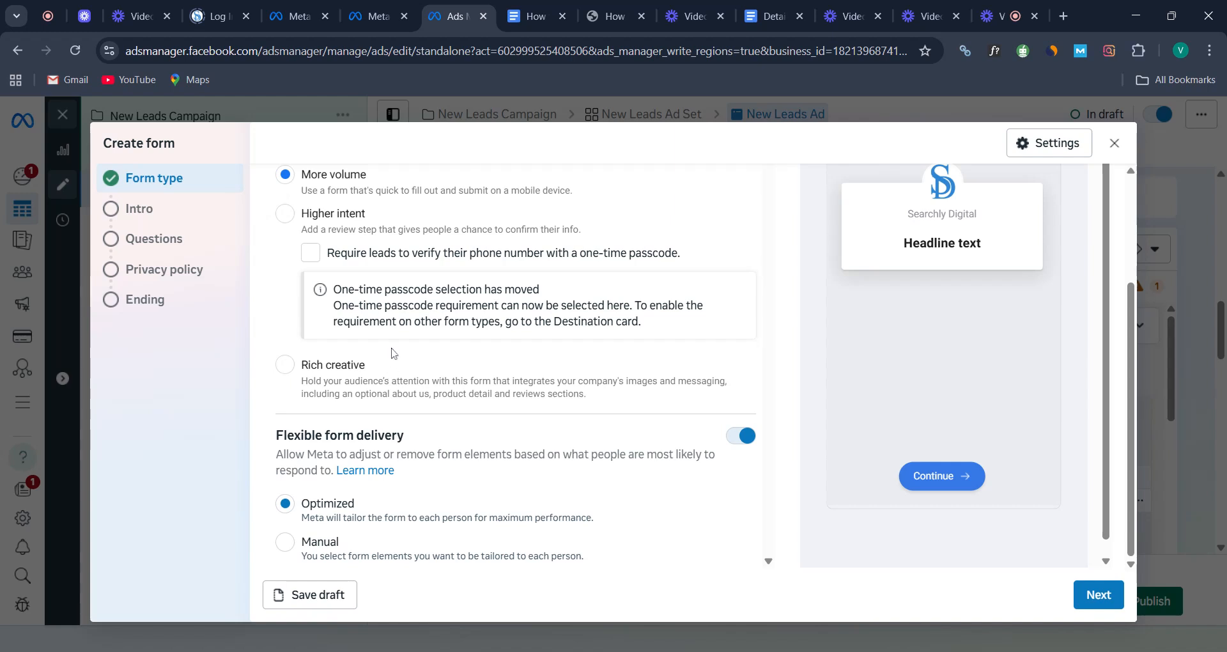
{"action": "scroll", "coordinate": [487, 380], "scroll_direction": "up", "scroll_amount": 2}
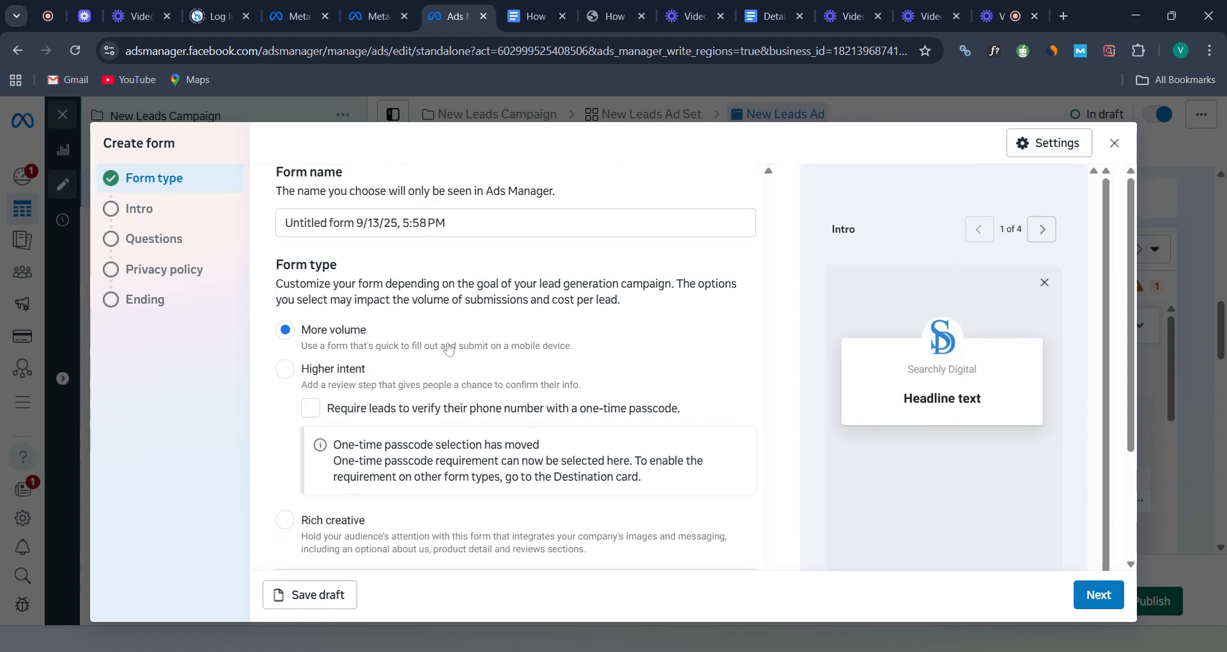
Name the new instant form "buy now"
{"action": "left_click_drag", "start_coordinate": [449, 222], "coordinate": [284, 222]}
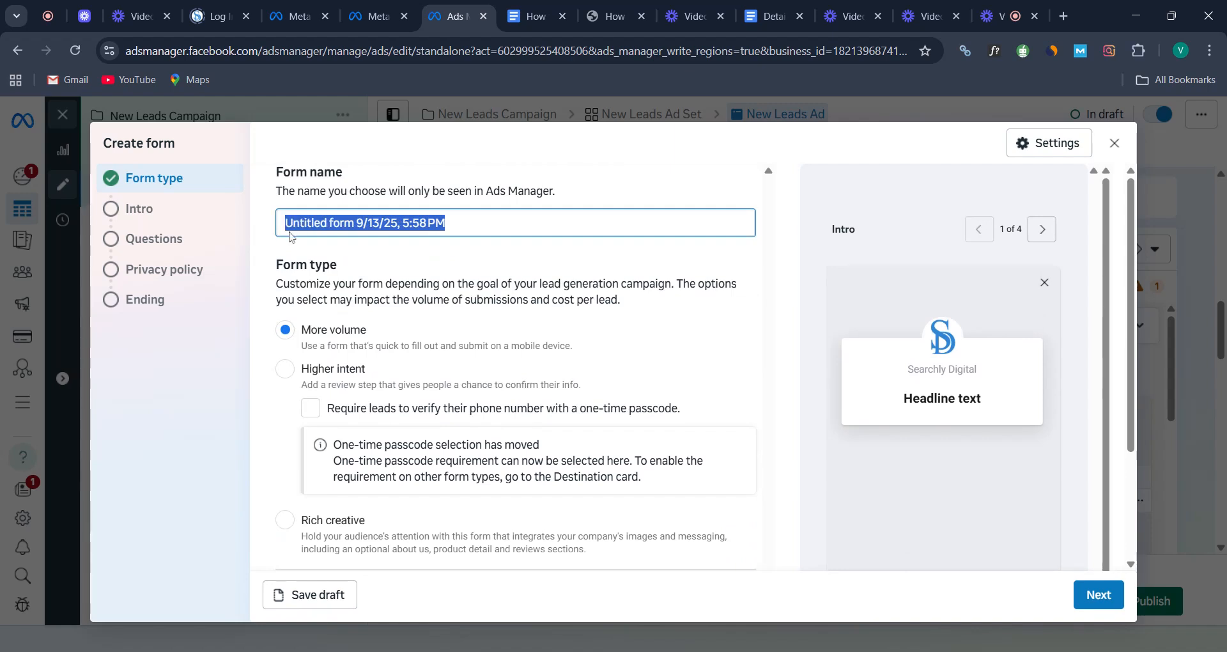
{"action": "key", "text": "BackSpace"}
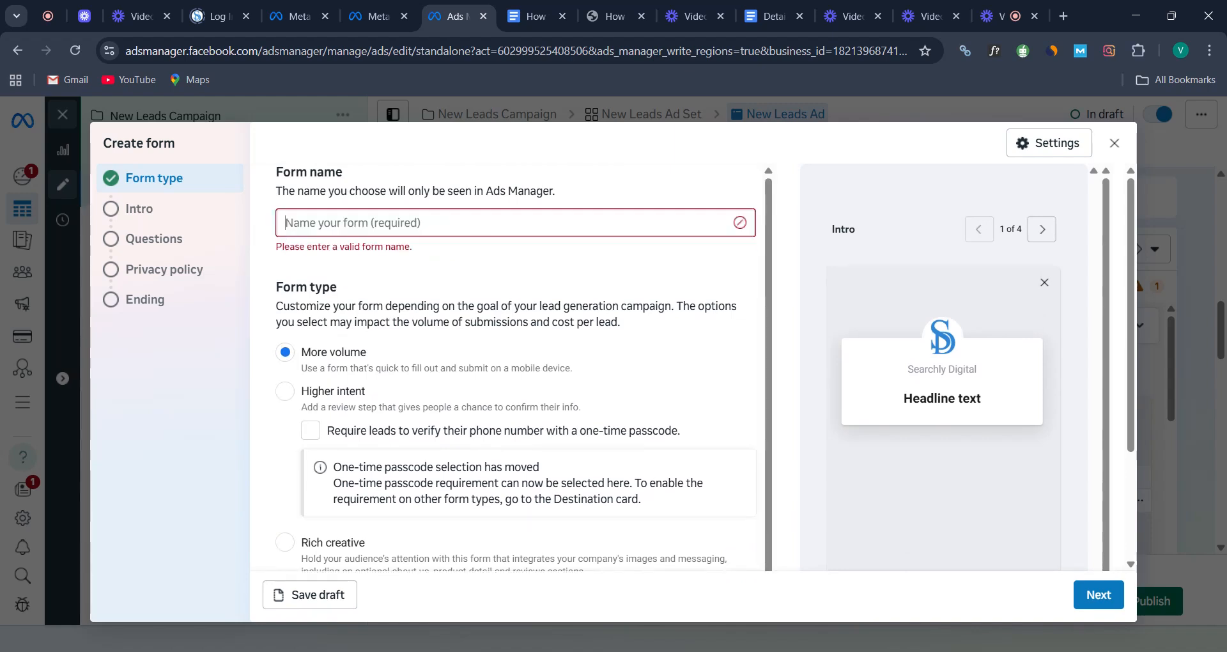
{"action": "type", "text": "buy niw"}
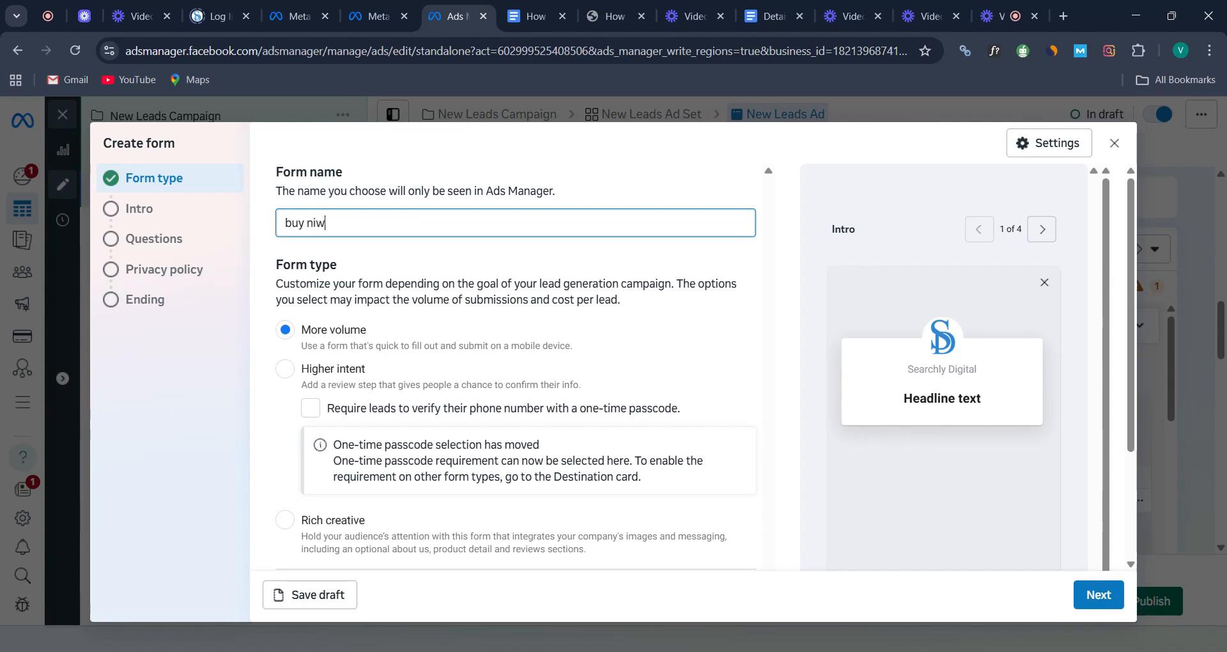
{"action": "key", "text": "BackSpace"}
{"action": "key", "text": "BackSpace"}
{"action": "type", "text": "ow"}
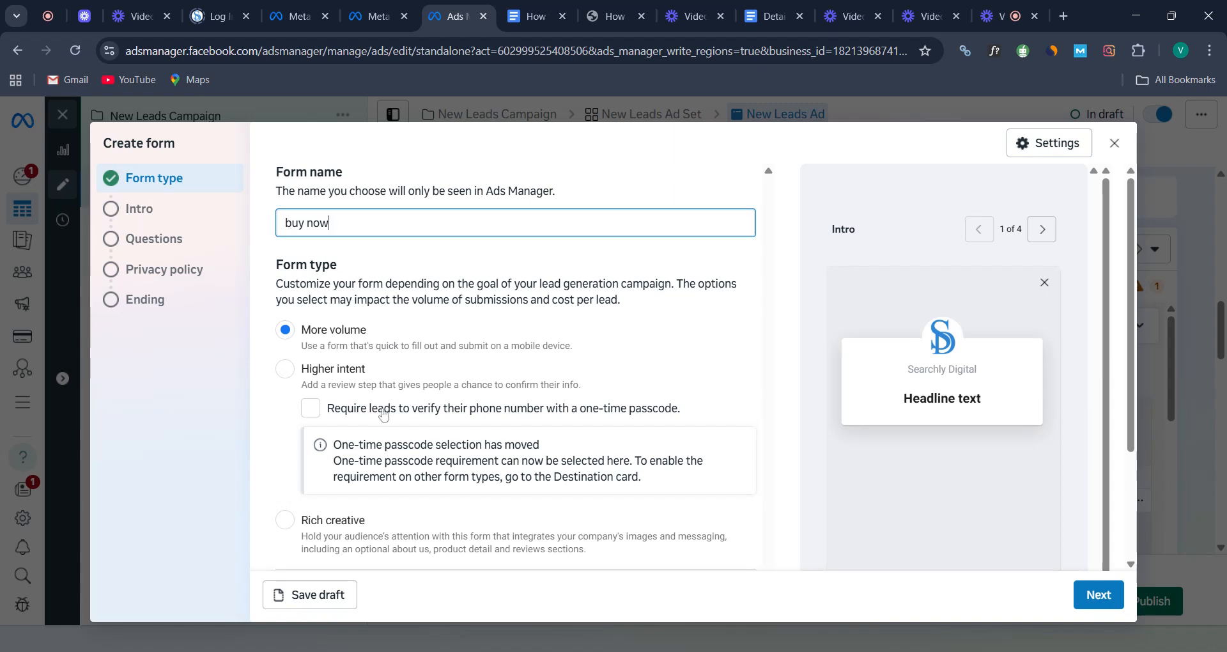
Try the Higher intent and Rich creative form types and look through the Rich creative form's preview pages
{"action": "left_click", "coordinate": [287, 373]}
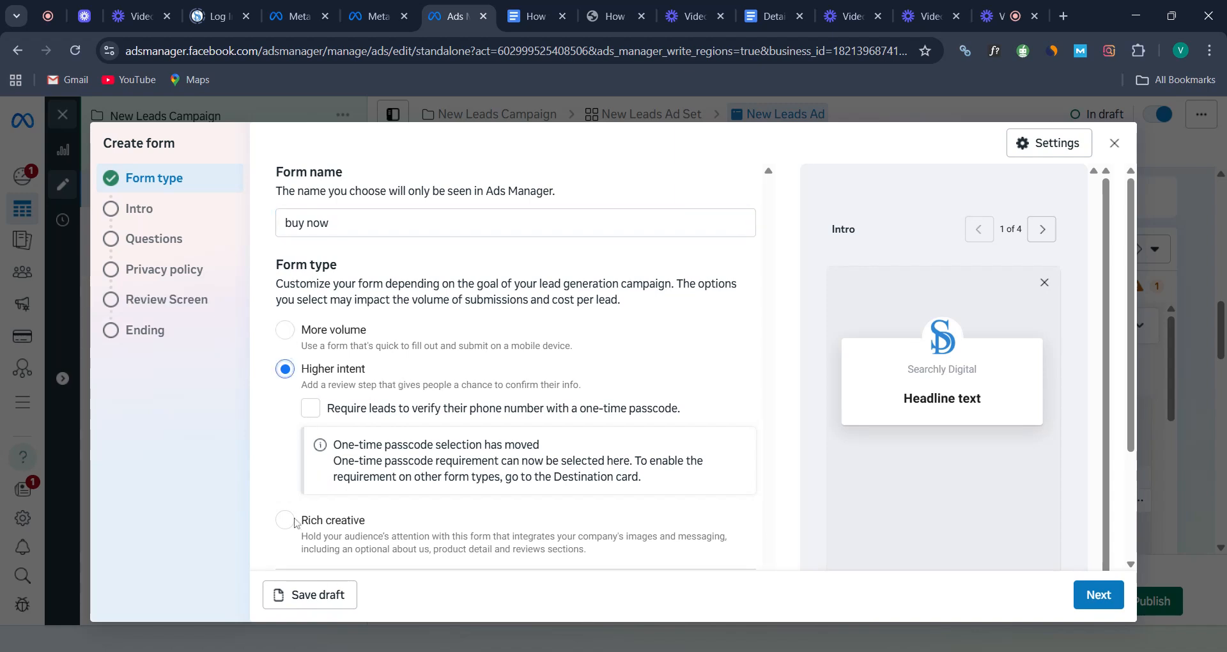
{"action": "left_click", "coordinate": [286, 522]}
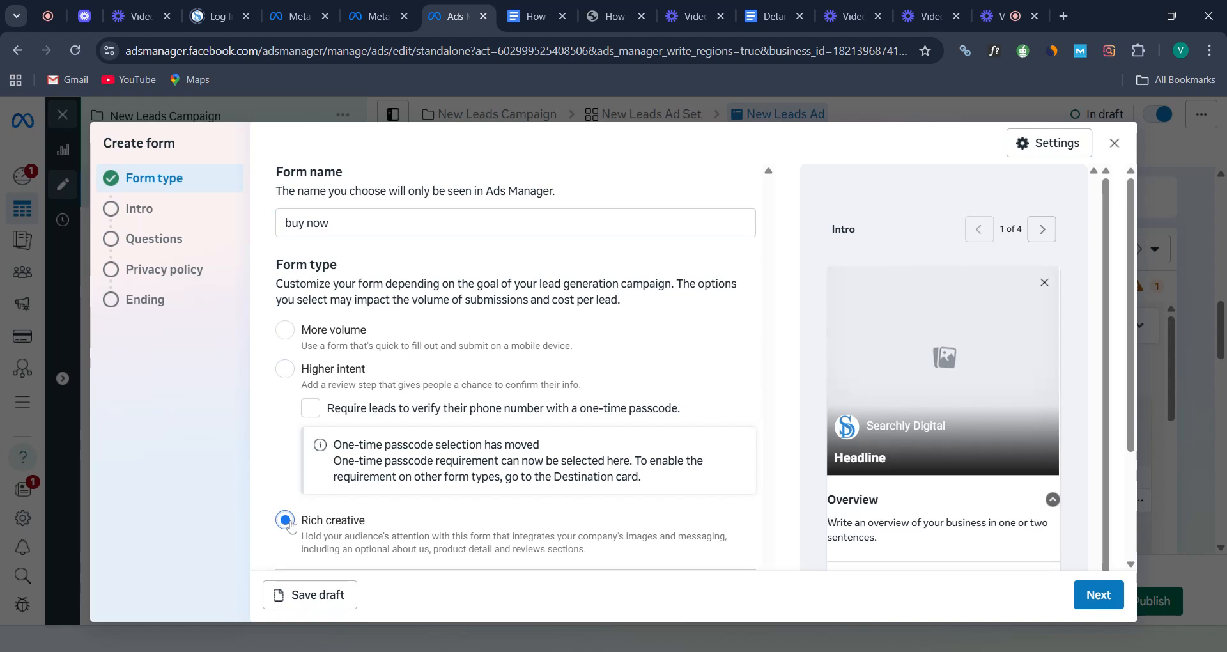
{"action": "scroll", "coordinate": [939, 416], "scroll_direction": "down", "scroll_amount": 1}
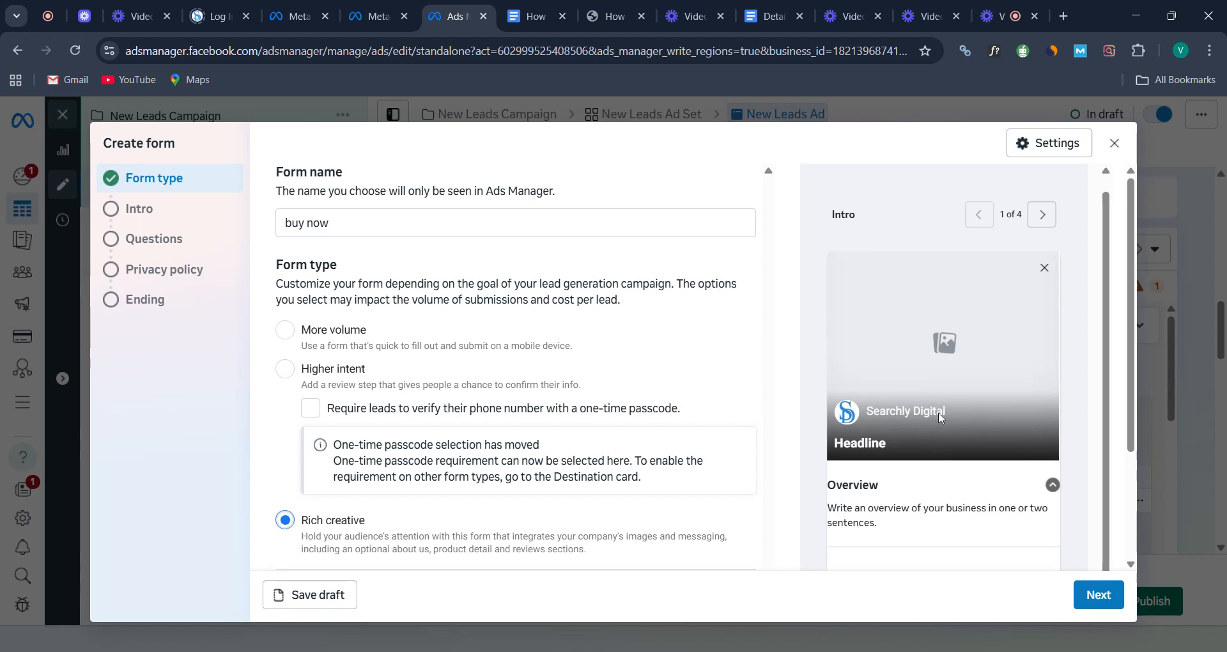
{"action": "left_click", "coordinate": [1043, 215]}
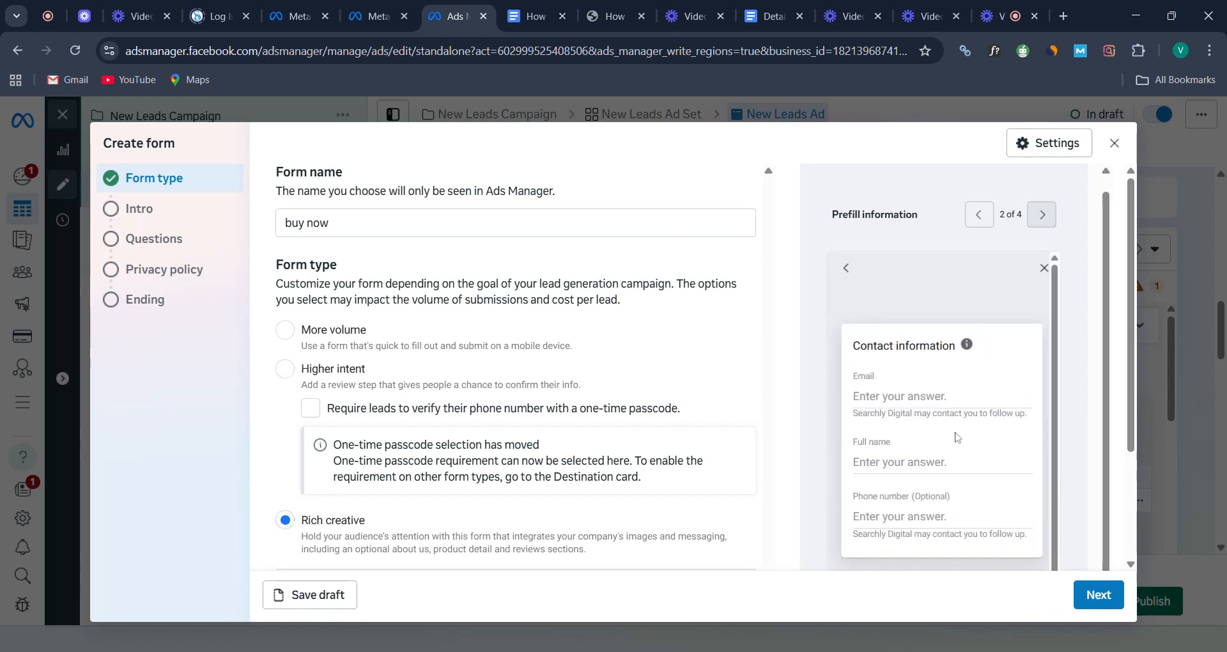
{"action": "scroll", "coordinate": [974, 423], "scroll_direction": "down", "scroll_amount": 1}
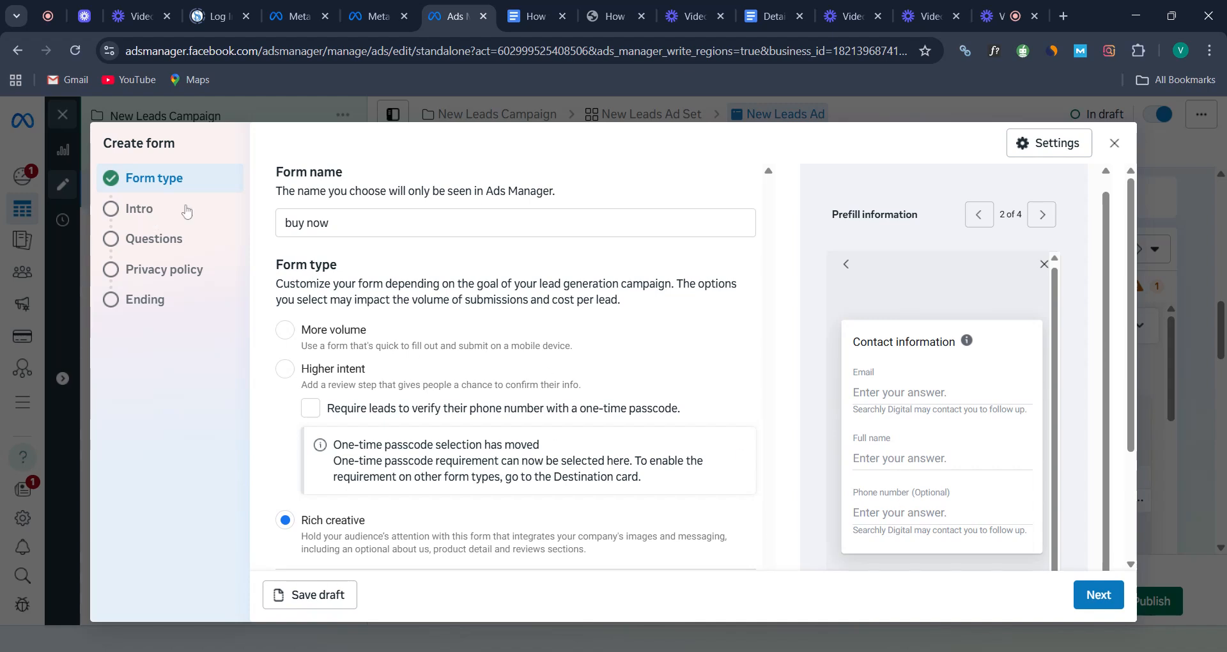
{"action": "left_click", "coordinate": [1044, 216]}
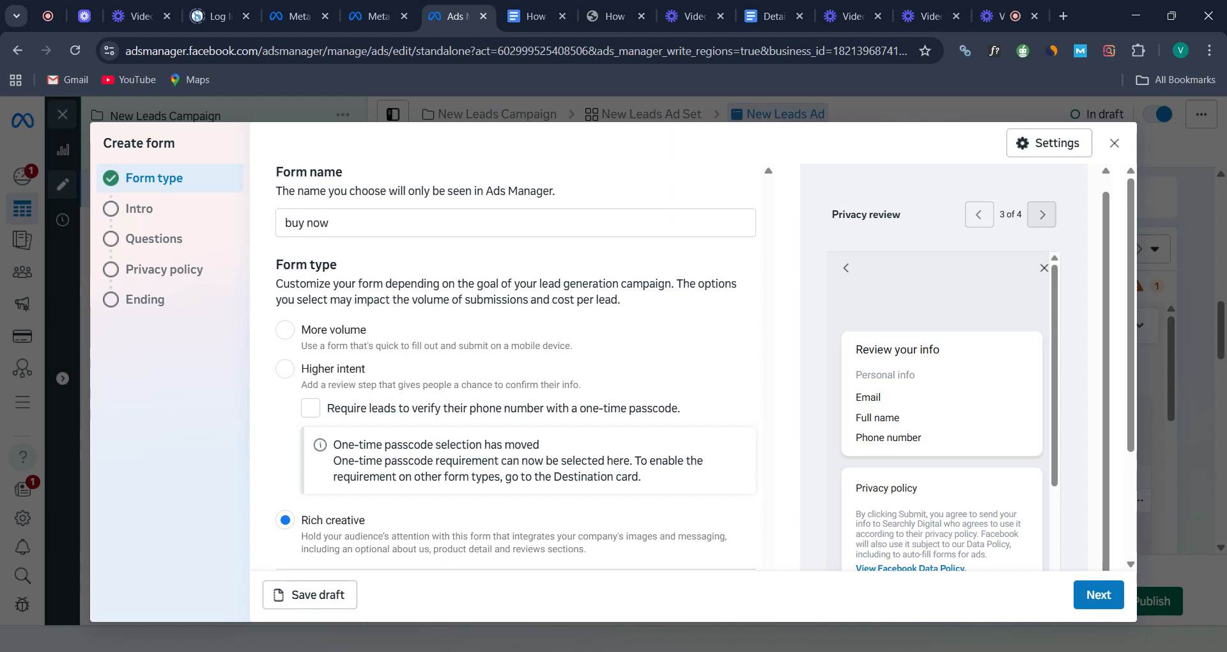
{"action": "left_click", "coordinate": [1043, 215]}
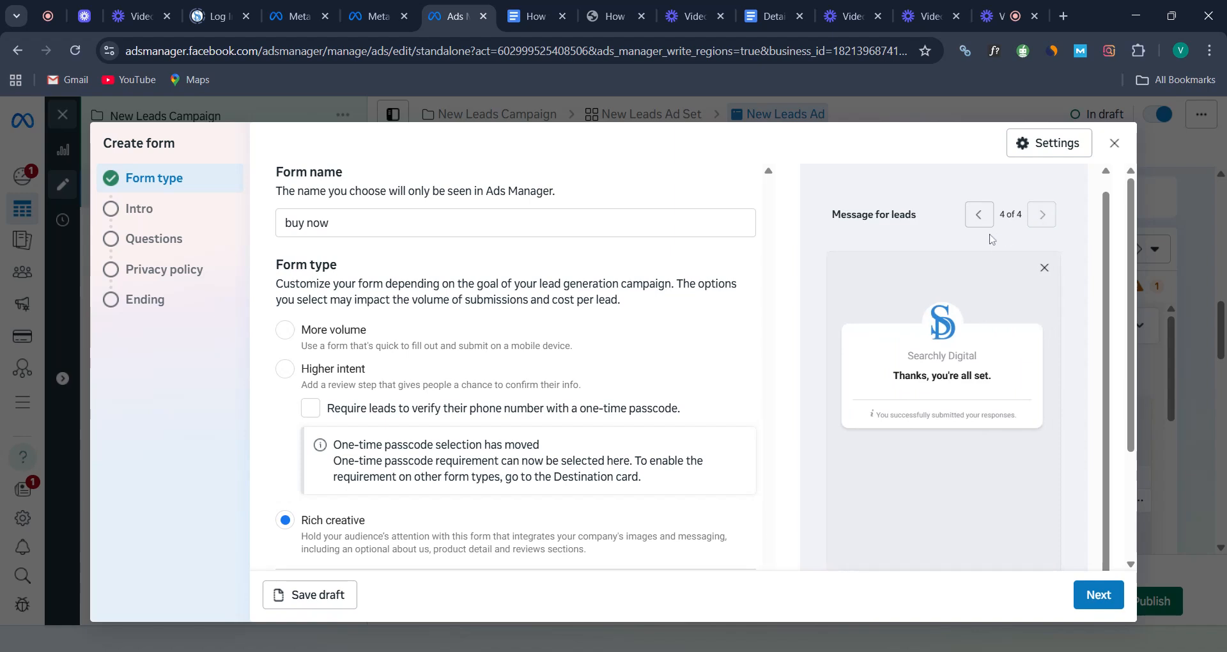
{"action": "left_click", "coordinate": [980, 217]}
{"action": "left_click", "coordinate": [980, 216]}
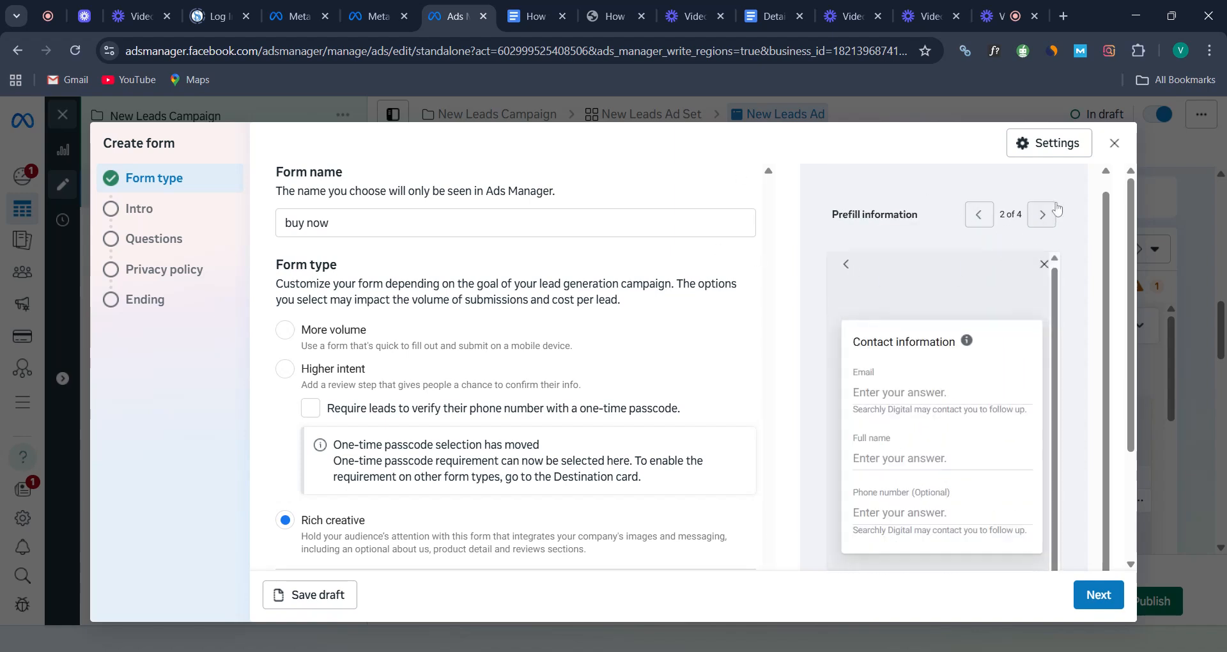
Browse the form language options, keep English (US), and set the form's sharing to Open in the form settings
{"action": "left_click", "coordinate": [1066, 152]}
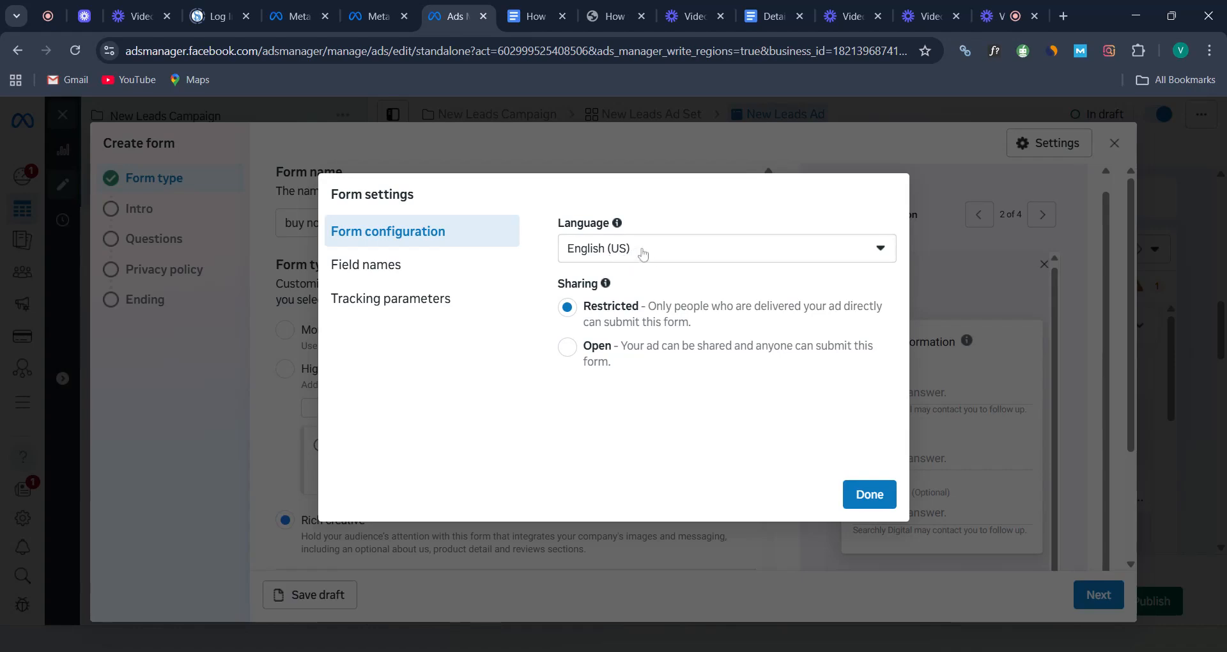
{"action": "left_click", "coordinate": [643, 255]}
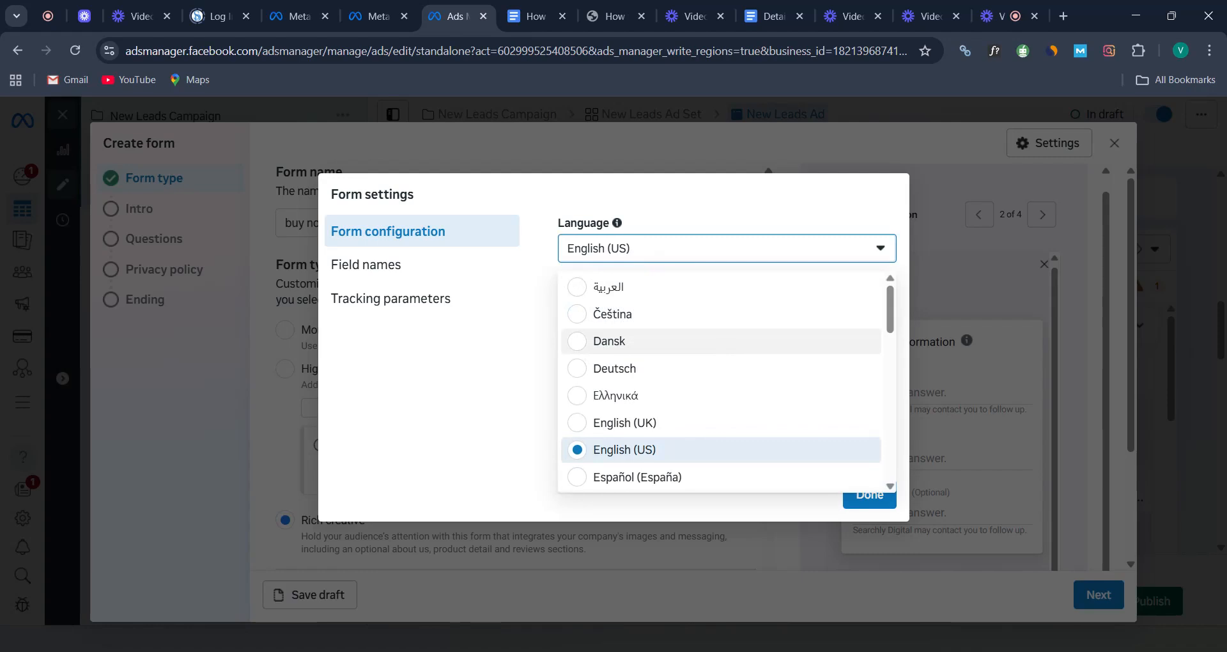
{"action": "scroll", "coordinate": [639, 341], "scroll_direction": "down", "scroll_amount": 2}
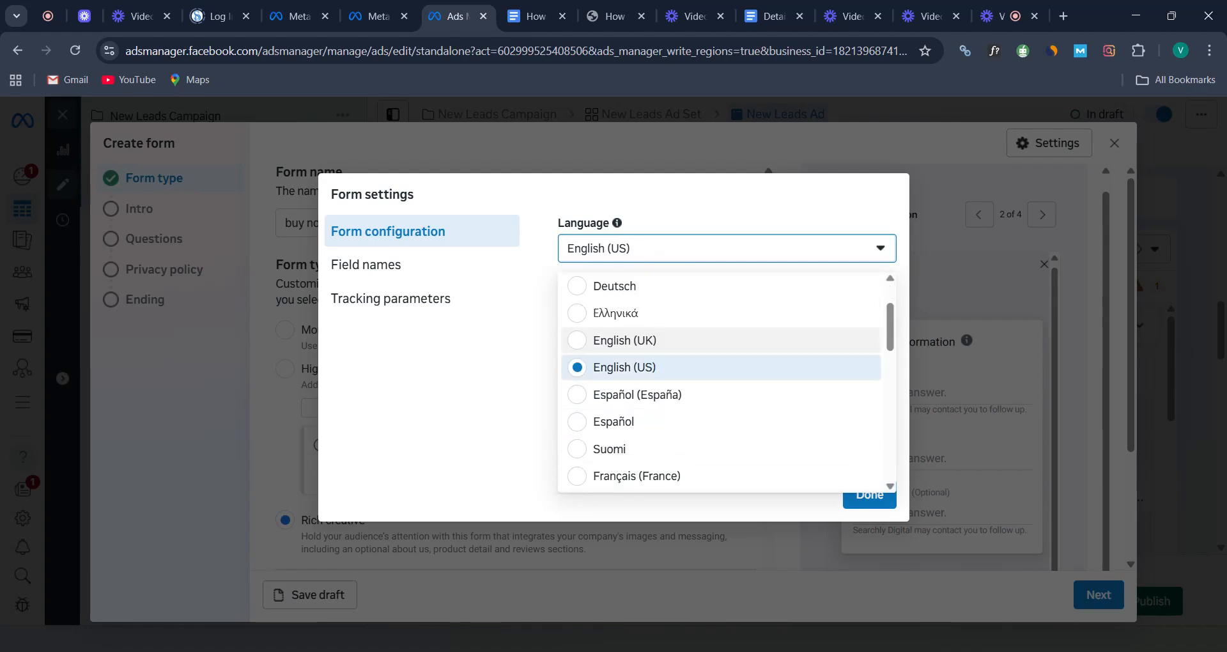
{"action": "scroll", "coordinate": [655, 374], "scroll_direction": "down", "scroll_amount": 1}
{"action": "scroll", "coordinate": [655, 375], "scroll_direction": "down", "scroll_amount": 2}
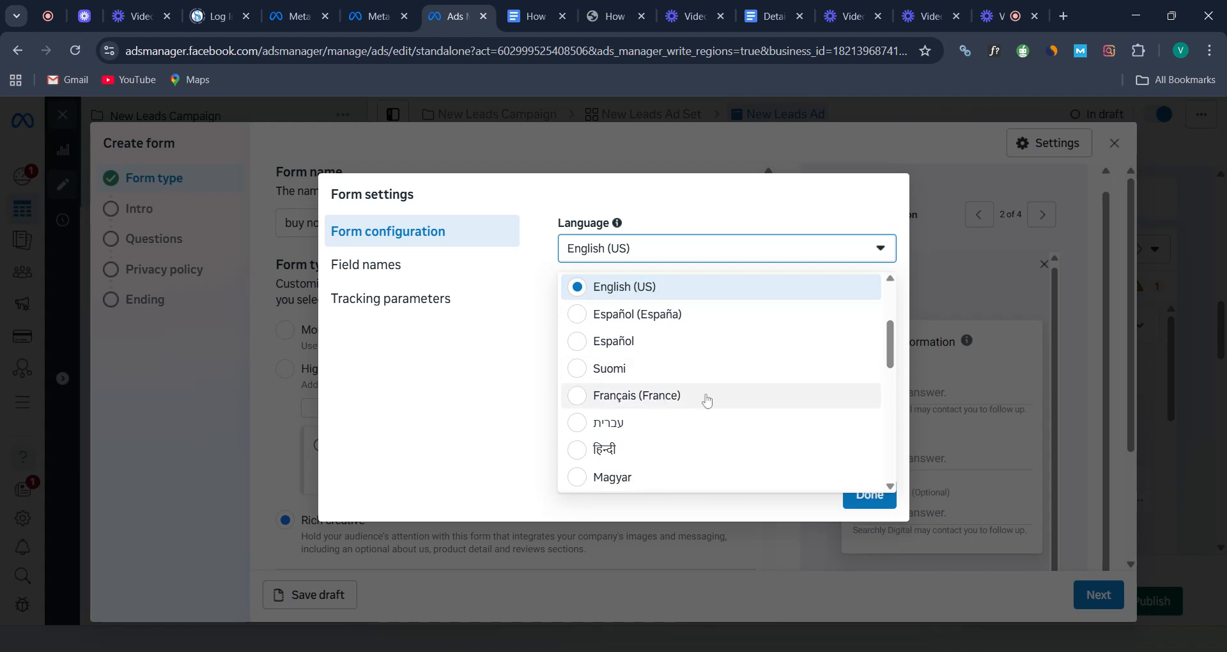
{"action": "left_click", "coordinate": [871, 208]}
{"action": "left_click", "coordinate": [566, 344]}
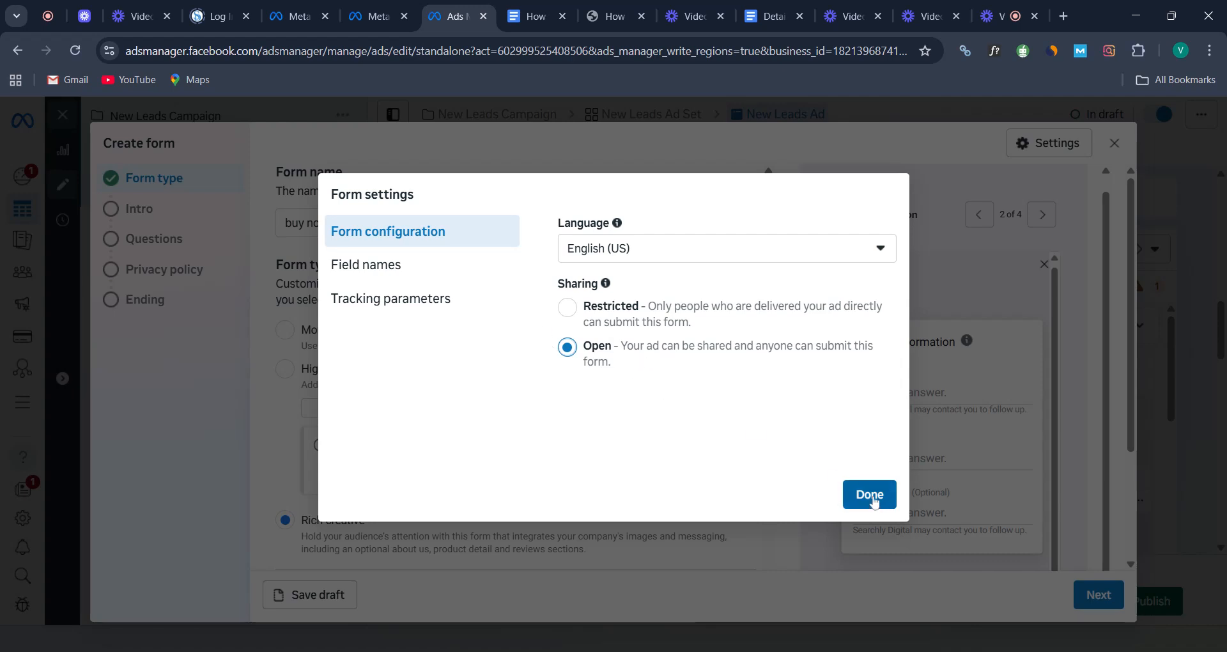
{"action": "left_click", "coordinate": [870, 495]}
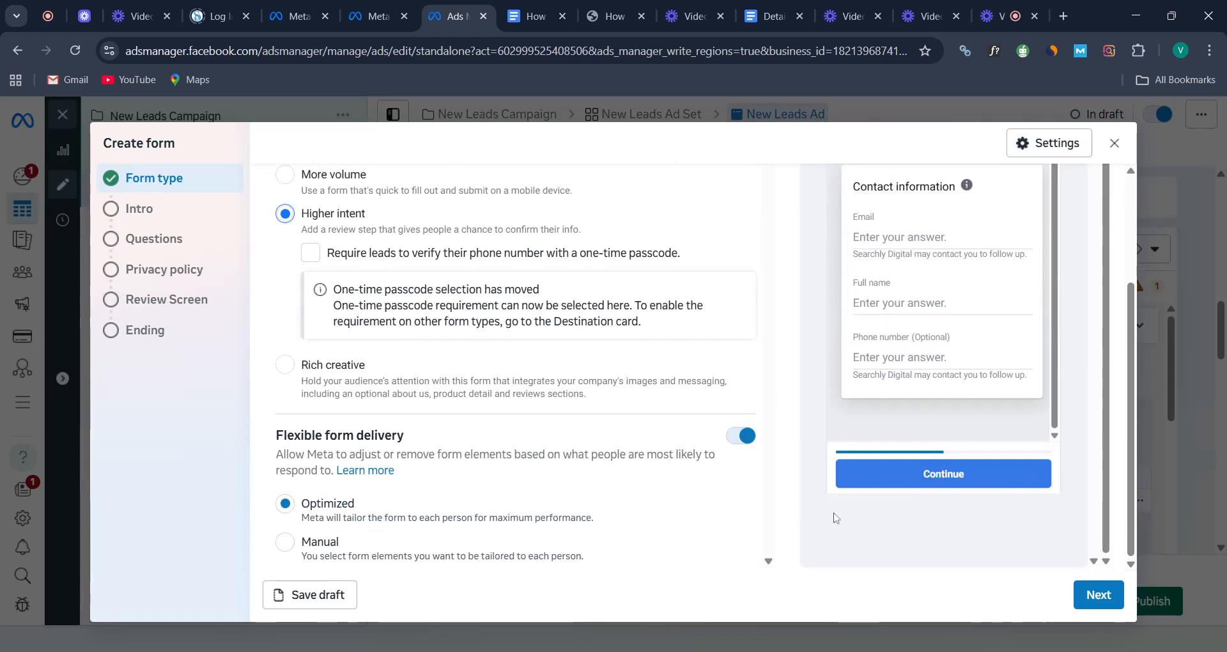
Continue to the Intro with the Higher intent form type and set the greeting's paragraph description to "this is the place to buy a samsung"
{"action": "left_click", "coordinate": [1097, 595]}
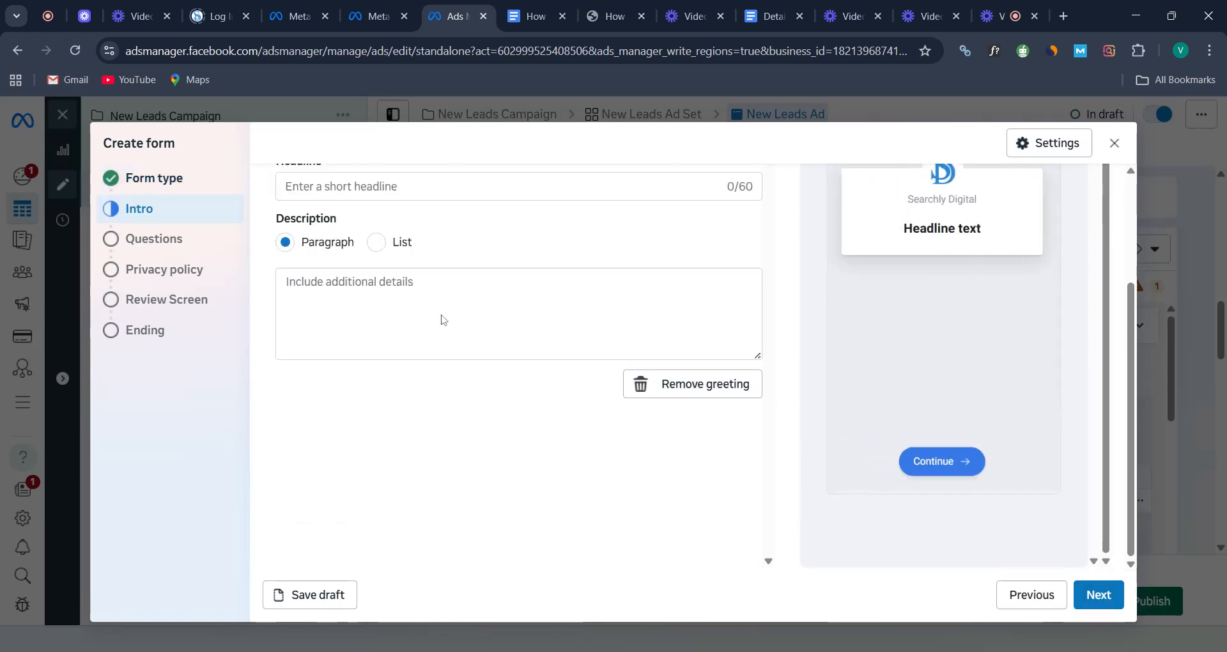
{"action": "left_click", "coordinate": [337, 344]}
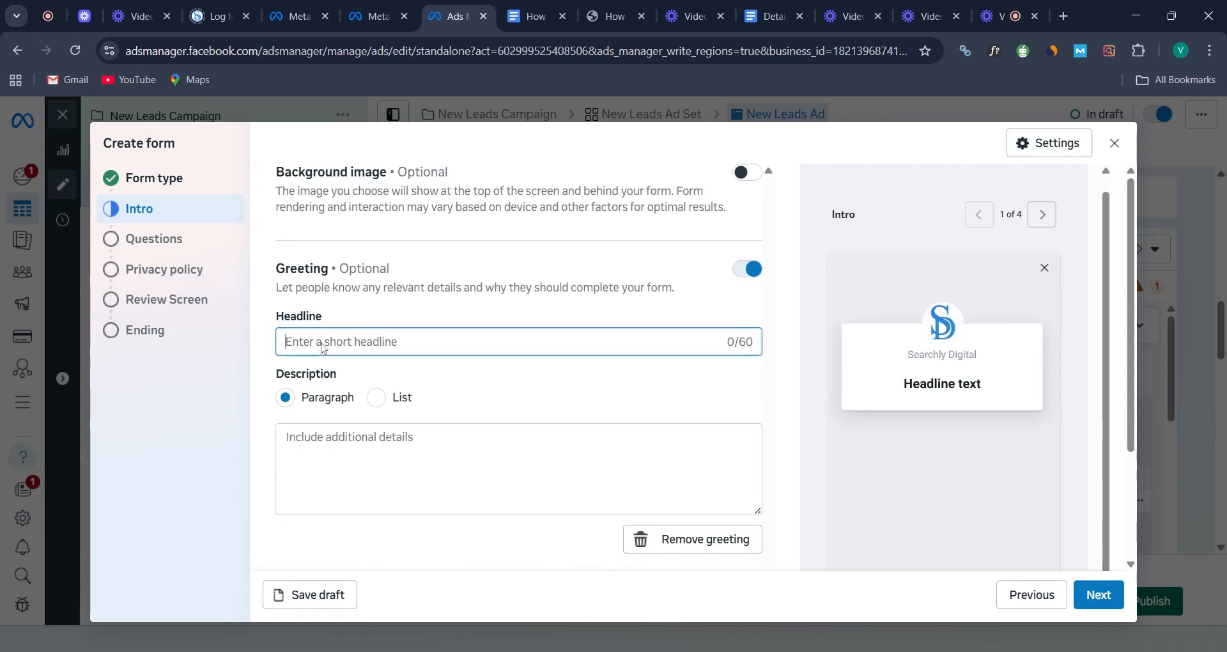
{"action": "left_click", "coordinate": [339, 447]}
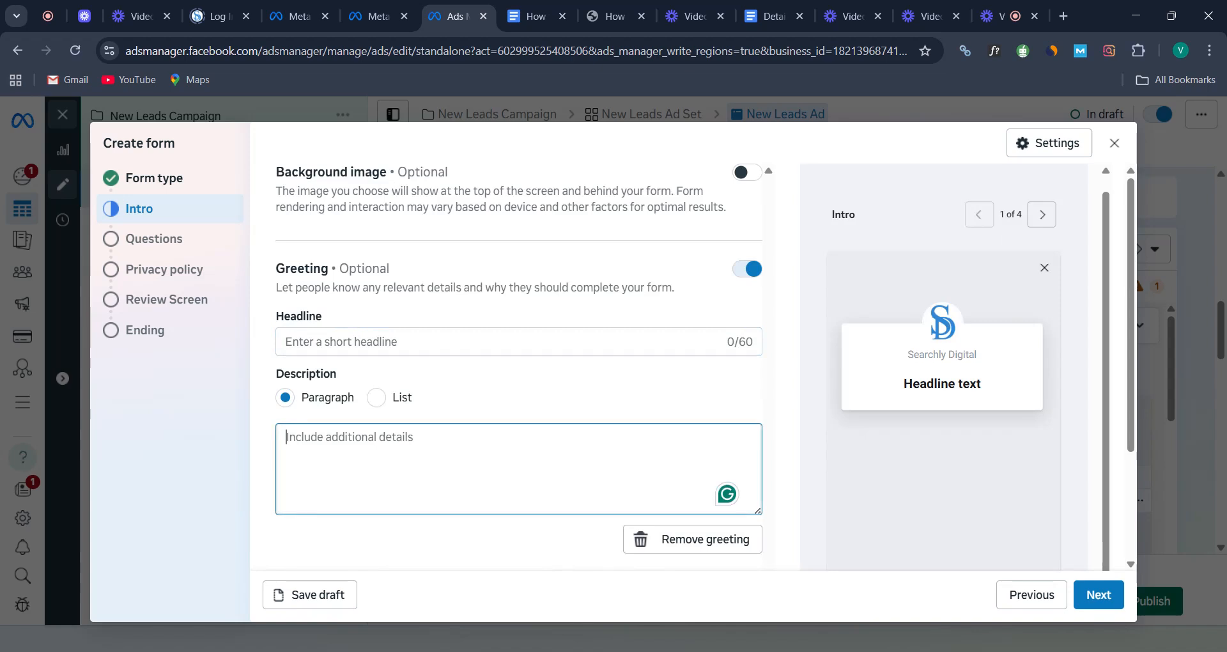
{"action": "type", "text": "nlsknjll"}
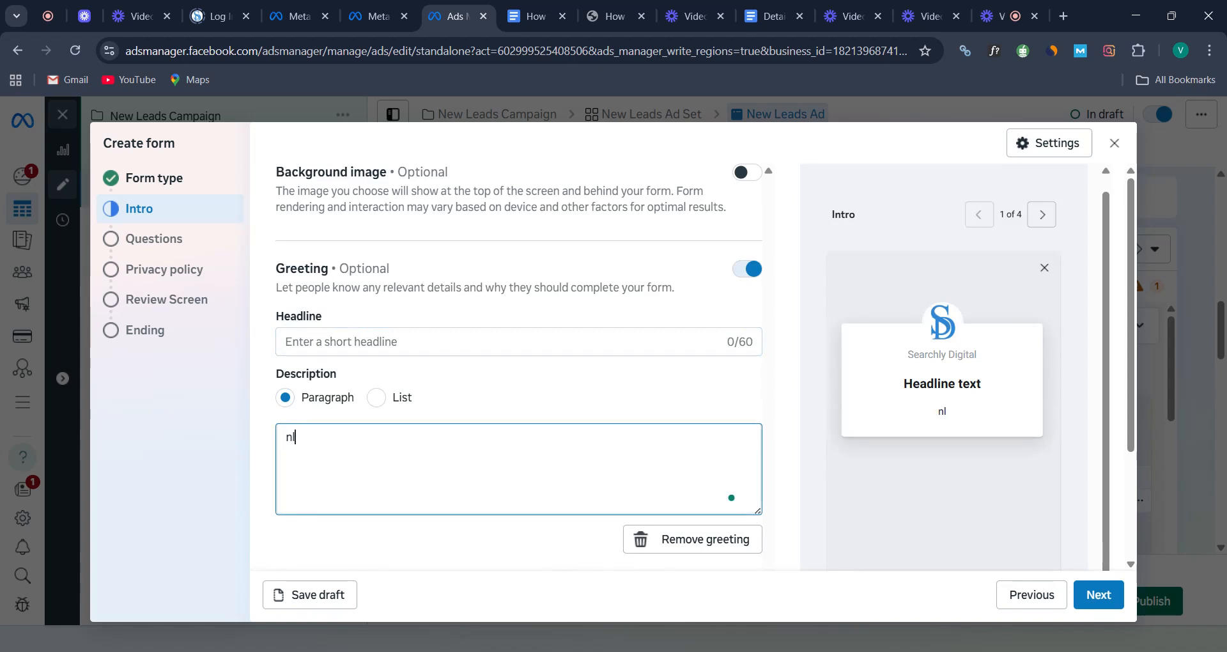
{"action": "key", "text": "BackSpace"}
{"action": "key", "text": "BackSpace"}
{"action": "key", "text": "BackSpace"}
{"action": "key", "text": "BackSpace"}
{"action": "key", "text": "BackSpace"}
{"action": "key", "text": "BackSpace"}
{"action": "key", "text": "BackSpace"}
{"action": "key", "text": "BackSpace"}
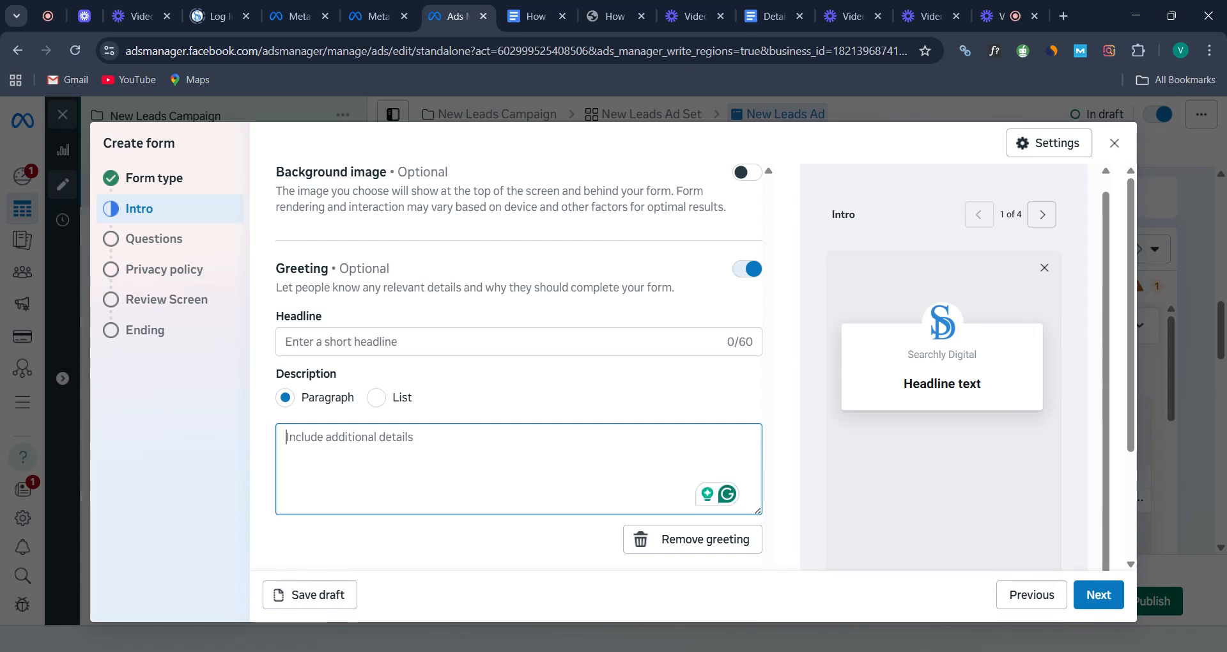
{"action": "type", "text": "this is the place to buy n"}
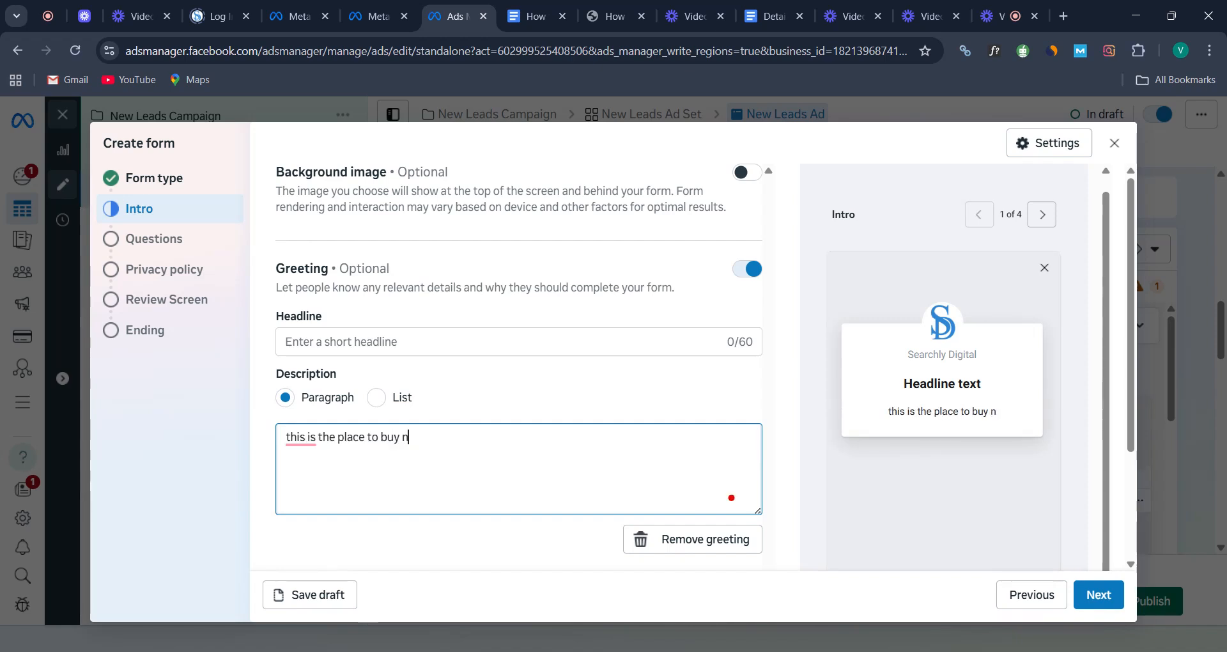
{"action": "key", "text": "BackSpace"}
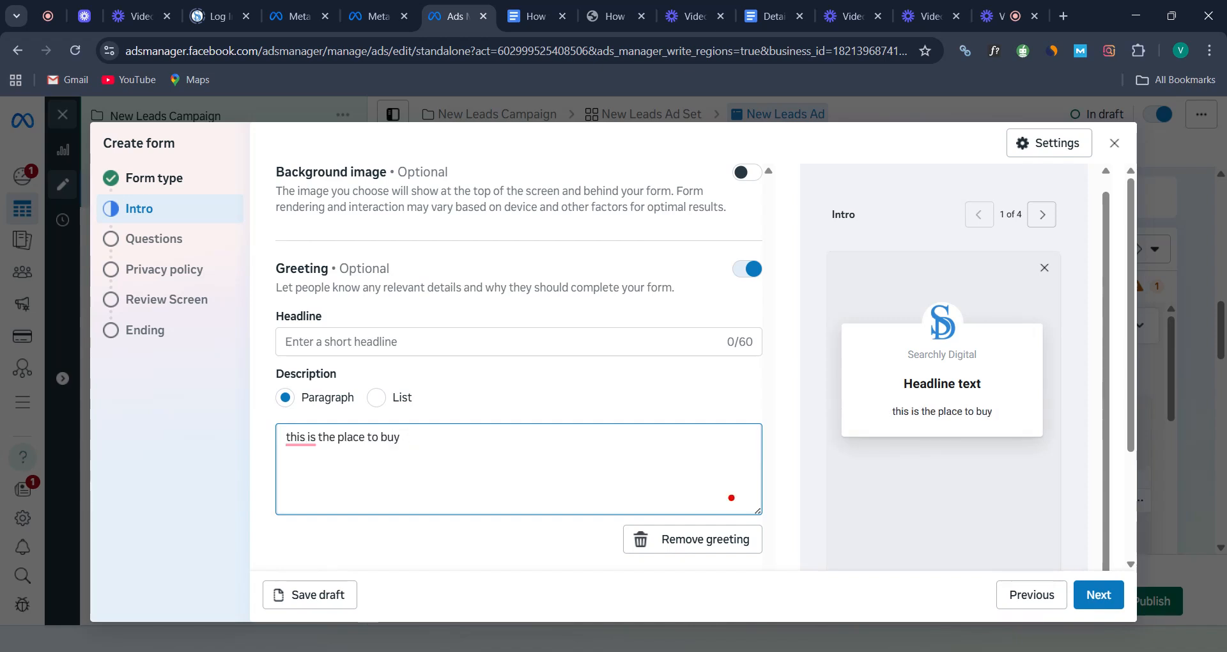
{"action": "type", "text": "a sam"}
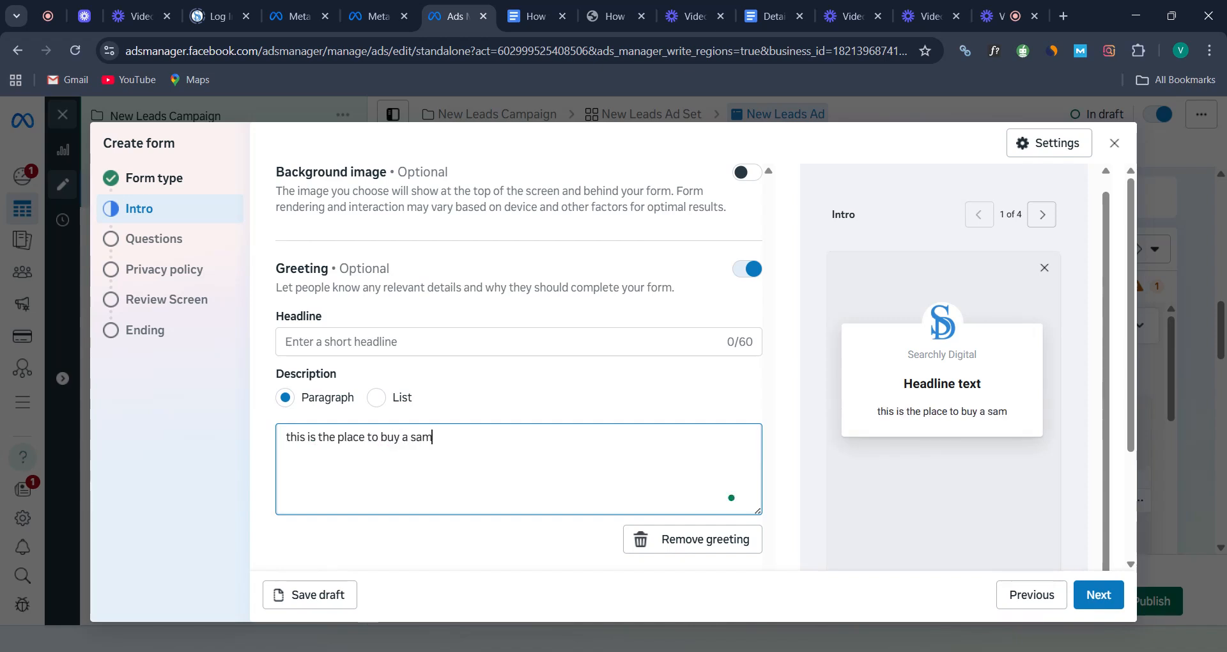
{"action": "type", "text": "sung"}
Set the greeting headline of the form's intro to "come buy"
{"action": "left_click", "coordinate": [332, 342]}
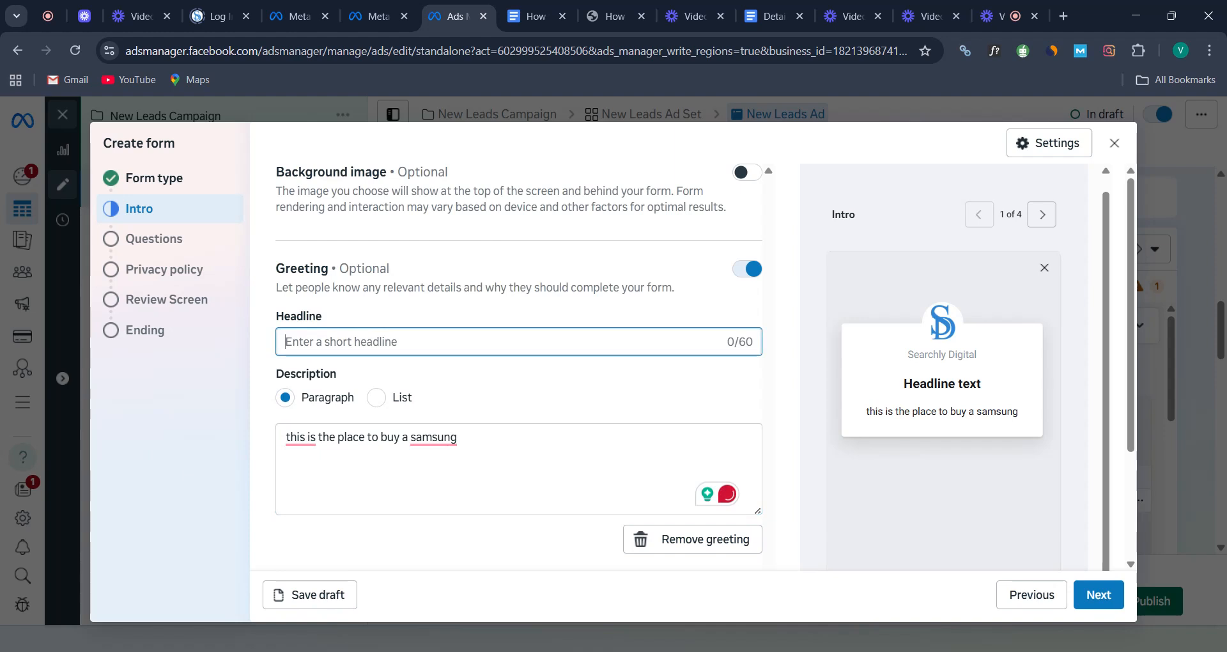
{"action": "type", "text": "juso"}
{"action": "key", "text": "BackSpace"}
{"action": "key", "text": "BackSpace"}
{"action": "key", "text": "BackSpace"}
{"action": "key", "text": "BackSpace"}
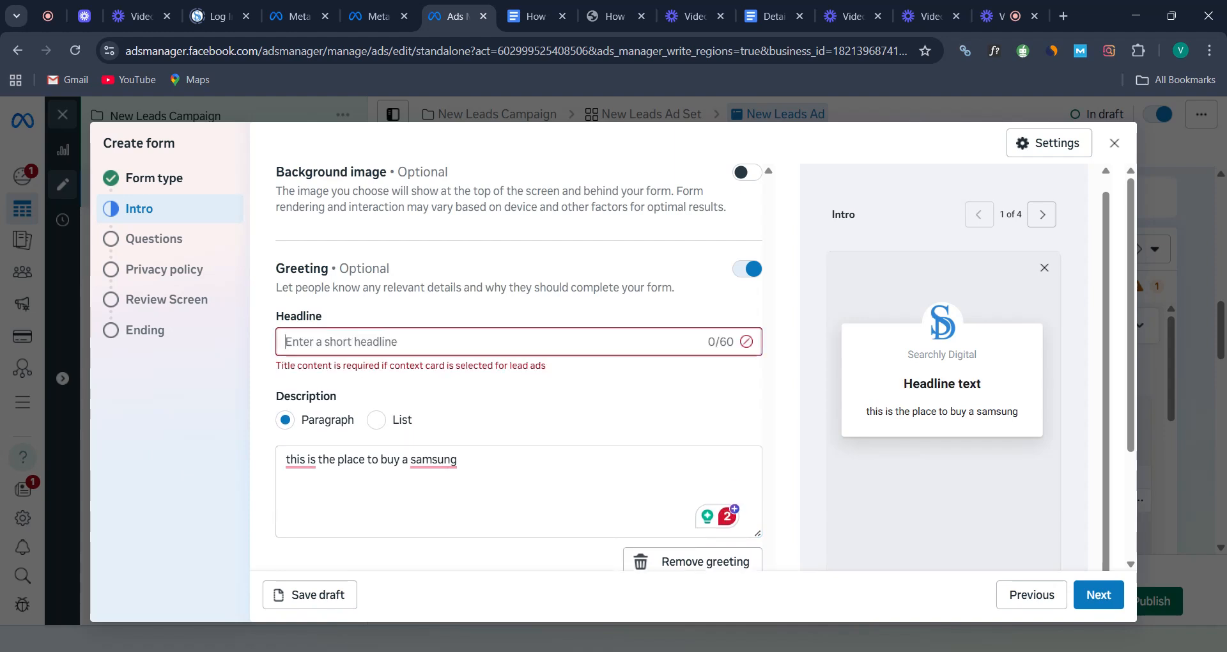
{"action": "type", "text": "v"}
{"action": "key", "text": "BackSpace"}
{"action": "type", "text": "come buy"}
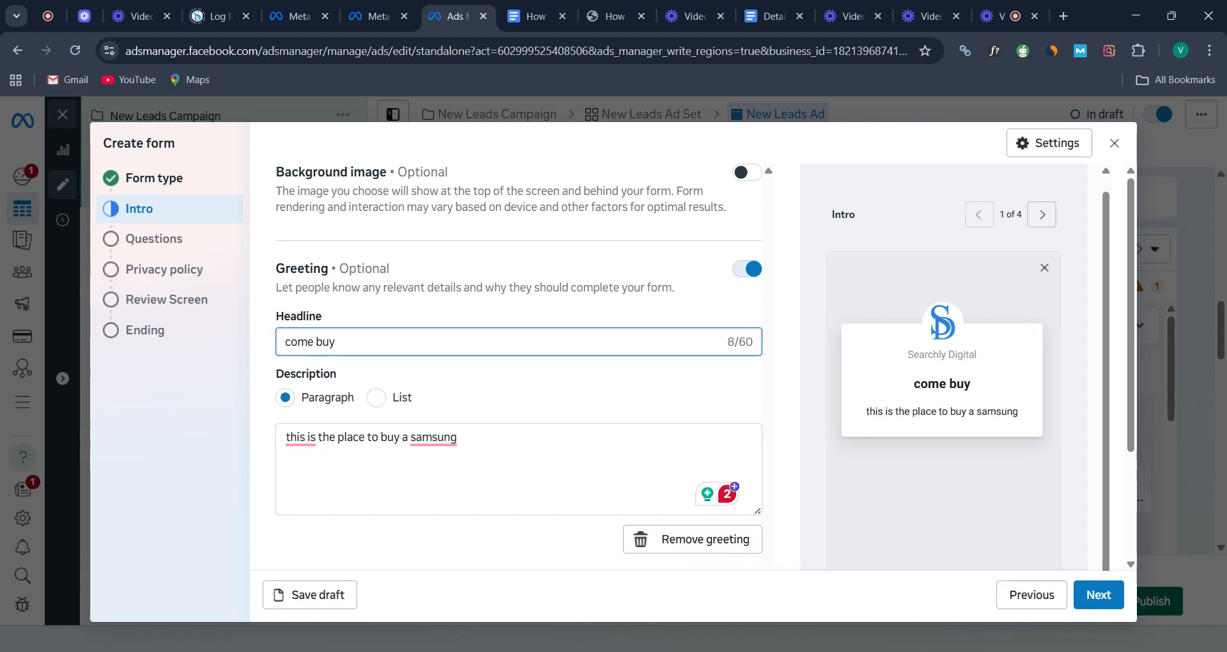
Look through the Detailed targeting document in Google Docs, including its form questions, and return to Ads Manager
{"action": "left_click", "coordinate": [763, 20]}
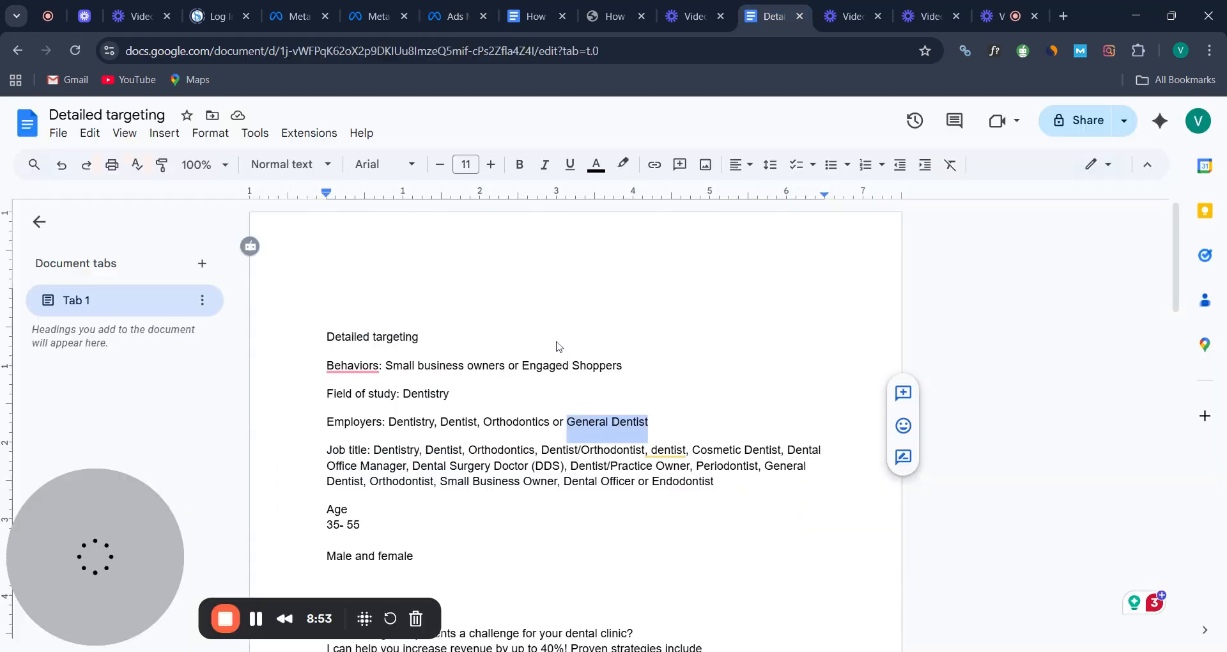
{"action": "scroll", "coordinate": [563, 399], "scroll_direction": "down", "scroll_amount": 14}
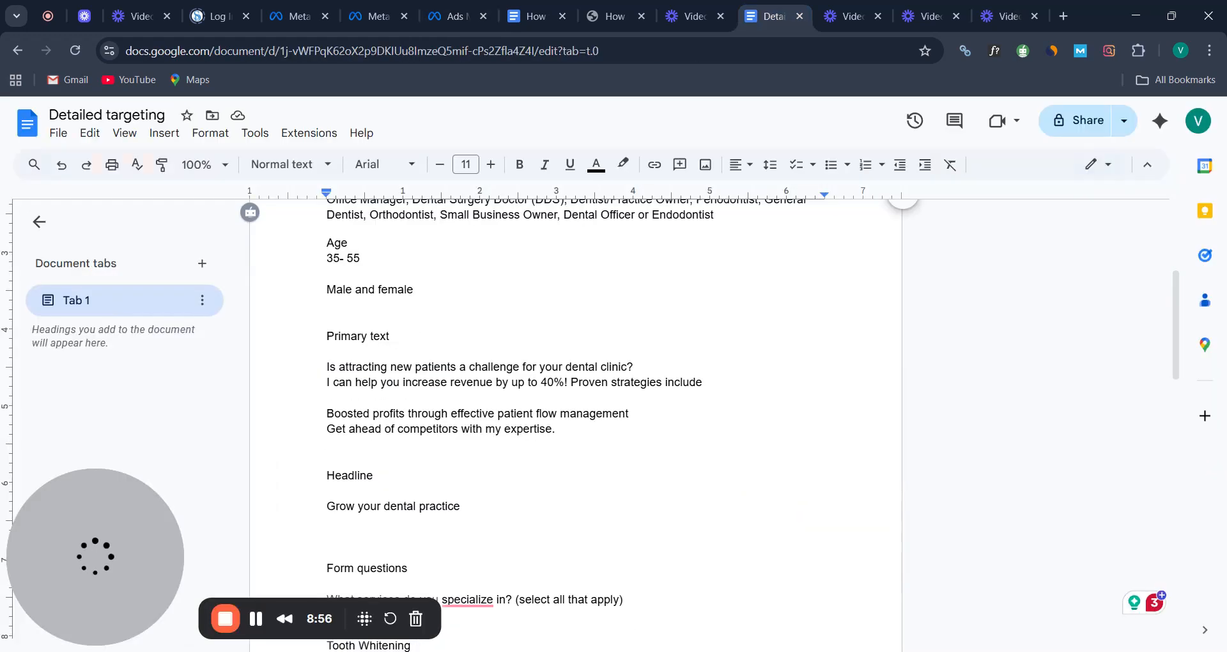
{"action": "scroll", "coordinate": [562, 399], "scroll_direction": "down", "scroll_amount": 9}
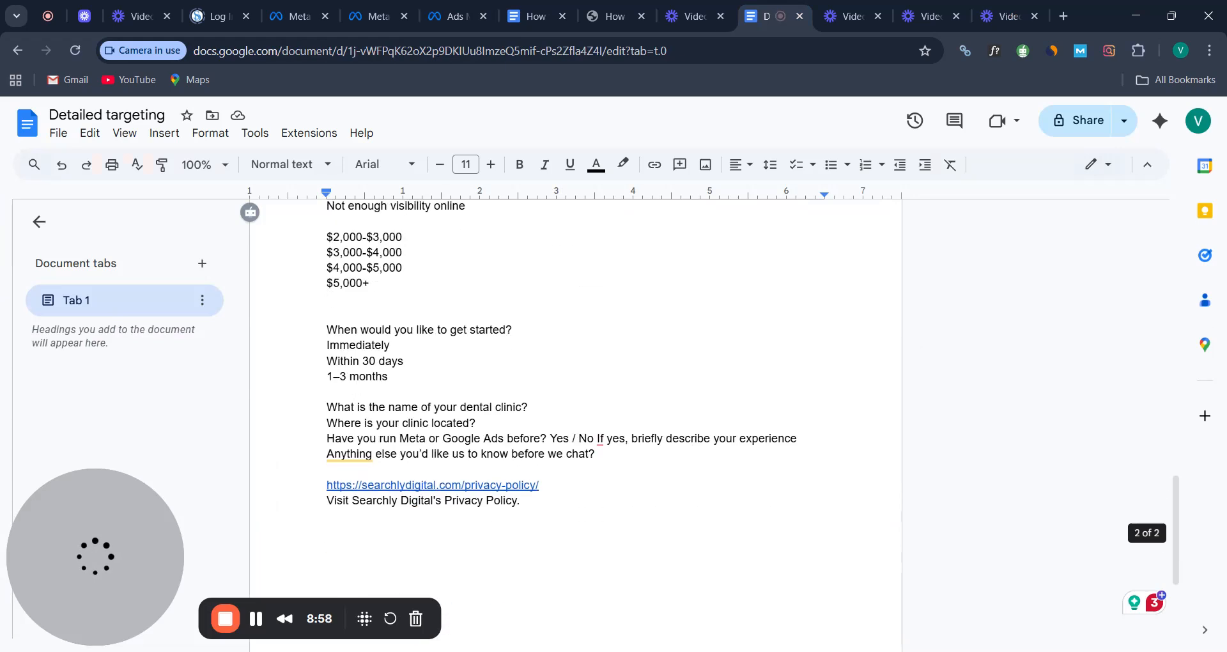
{"action": "scroll", "coordinate": [563, 399], "scroll_direction": "up", "scroll_amount": 20}
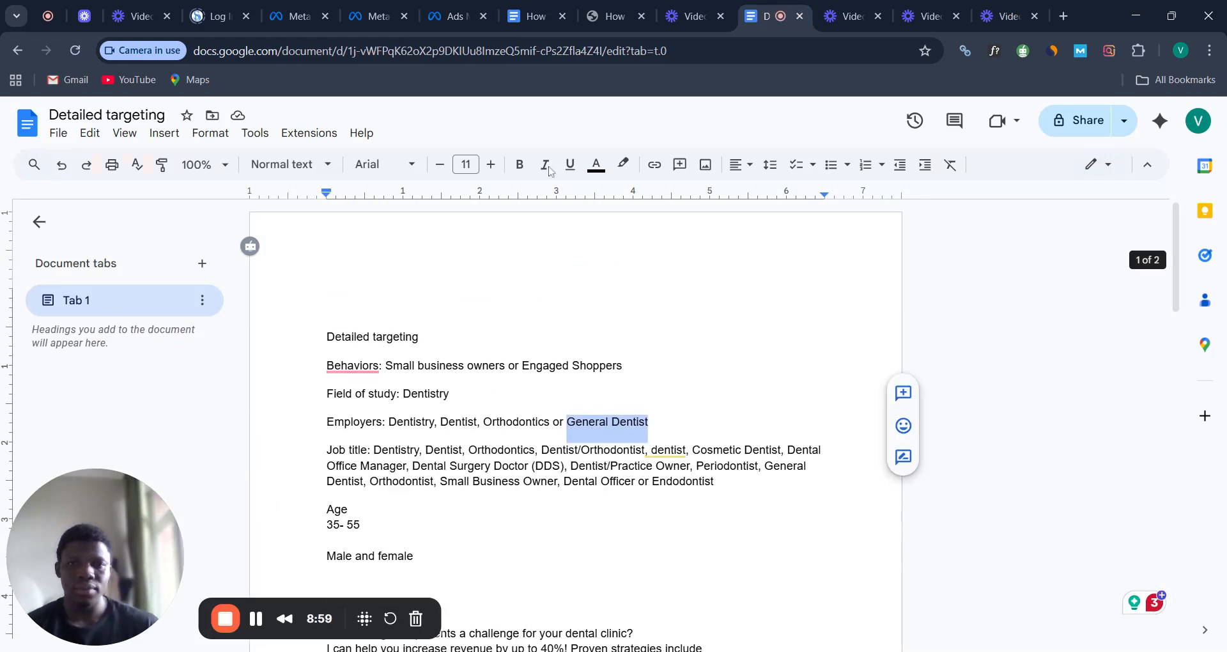
{"action": "left_click", "coordinate": [455, 15]}
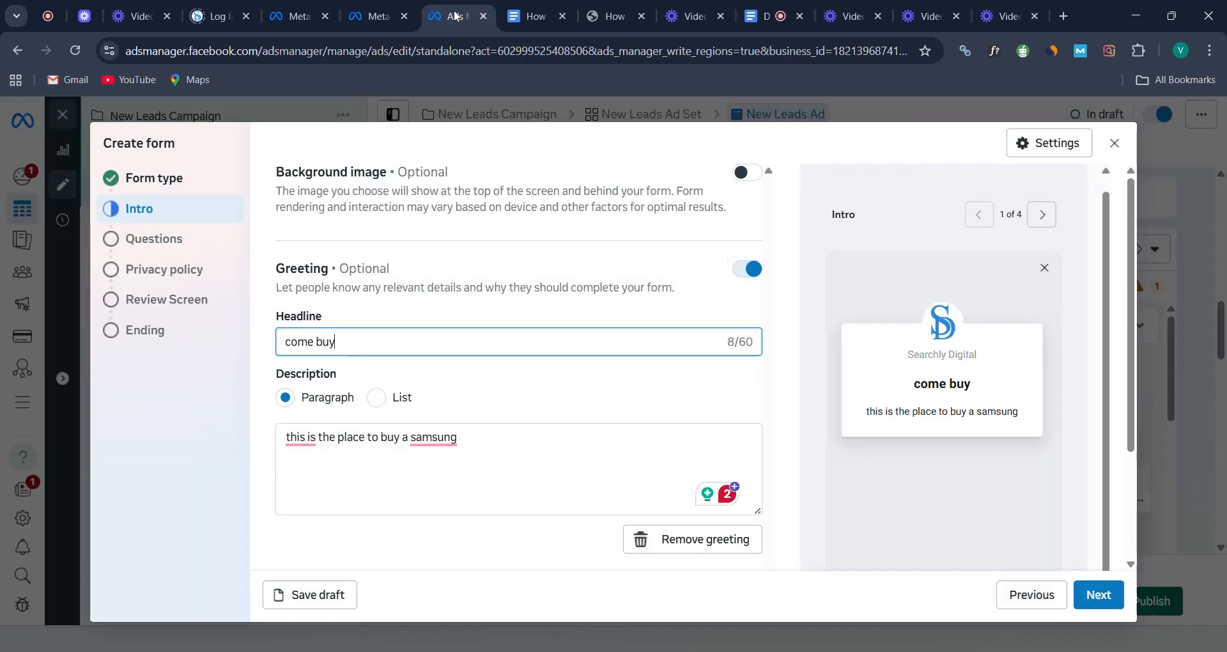
Continue to the form's Questions and browse the contact information categories, including contact fields and user information
{"action": "scroll", "coordinate": [828, 514], "scroll_direction": "down", "scroll_amount": 3}
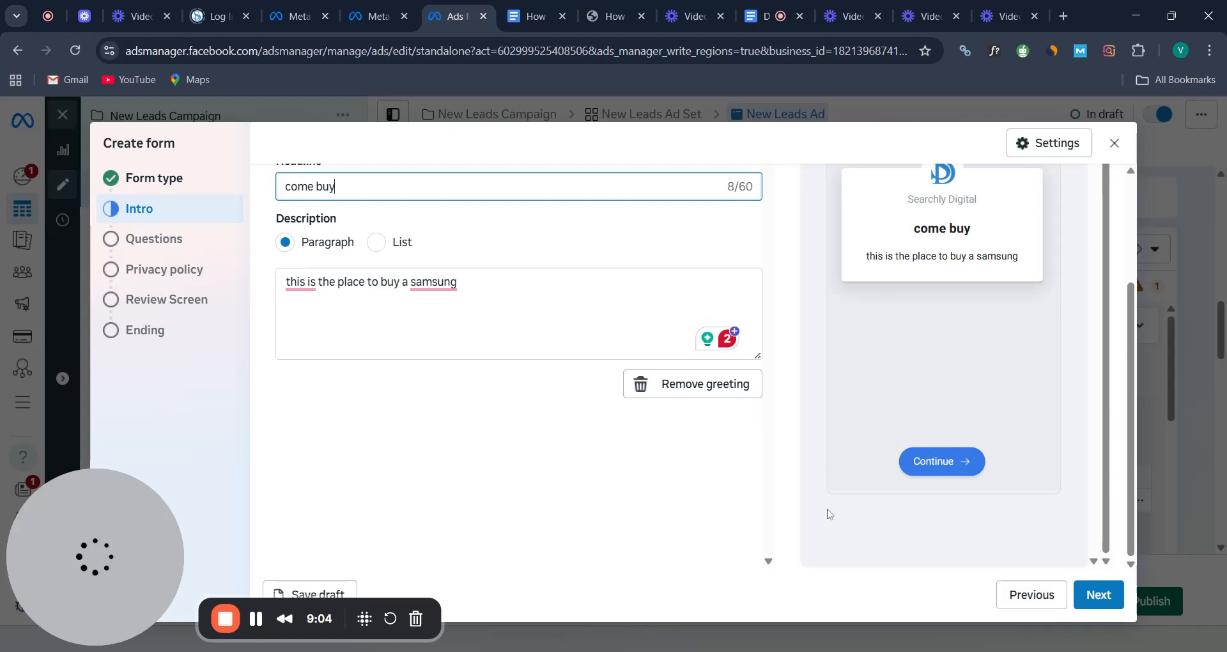
{"action": "left_click", "coordinate": [1095, 594]}
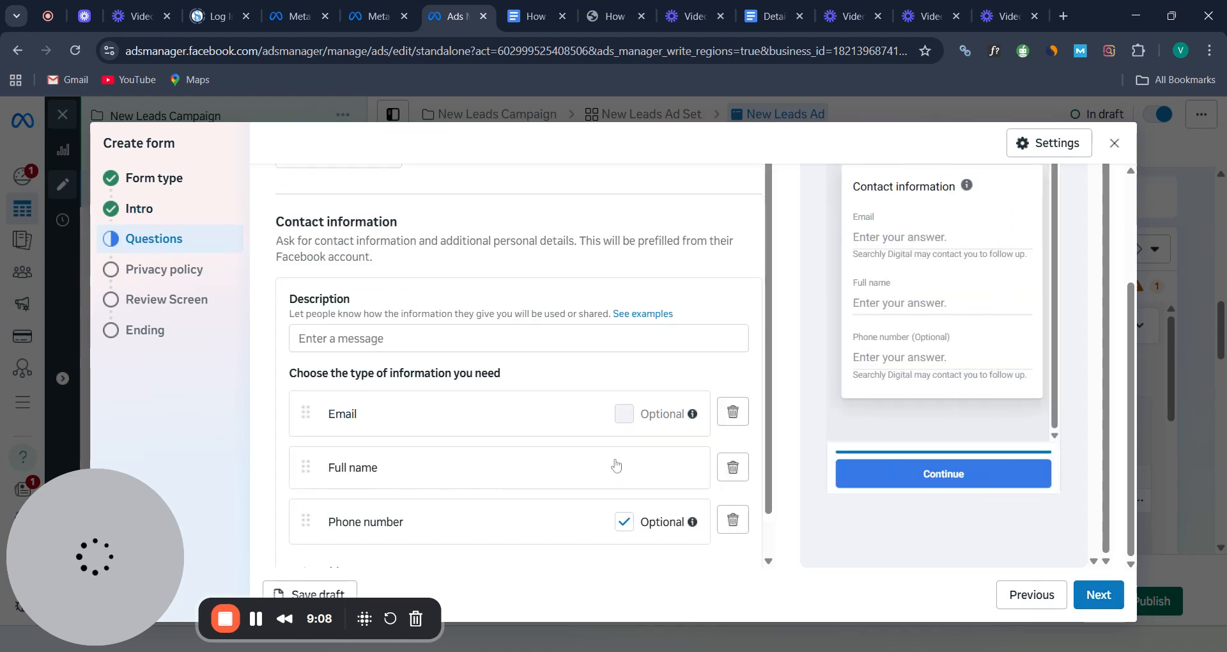
{"action": "scroll", "coordinate": [699, 355], "scroll_direction": "down", "scroll_amount": 1}
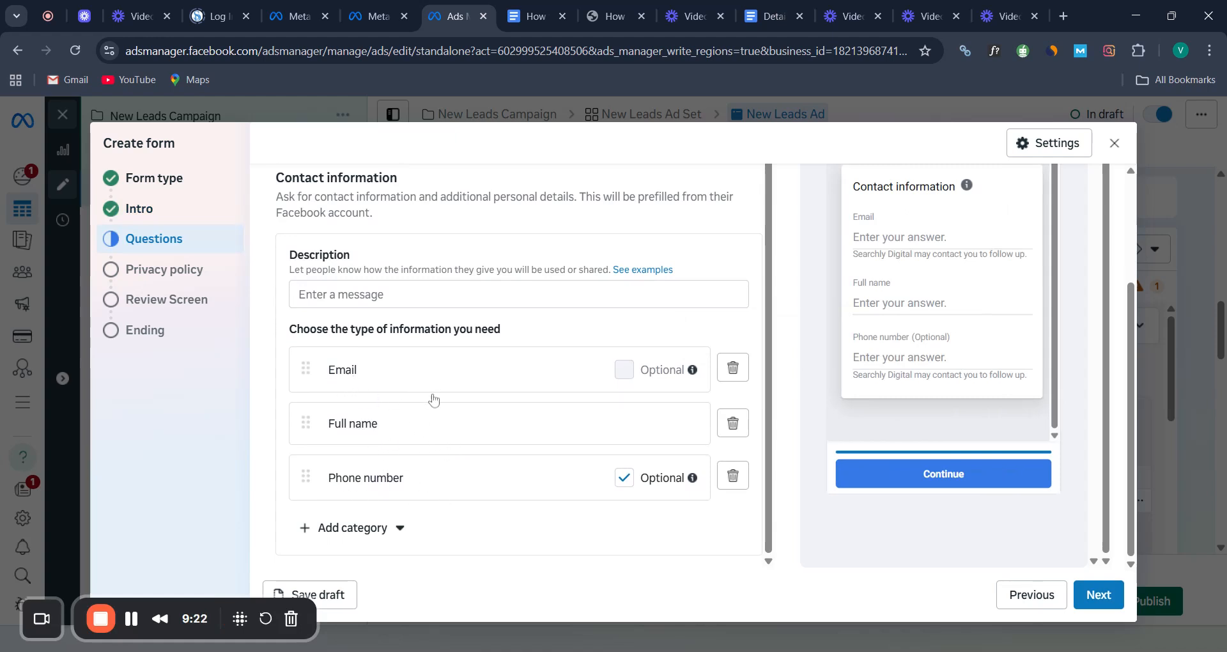
{"action": "left_click", "coordinate": [362, 536]}
{"action": "mouse_move", "coordinate": [358, 370]}
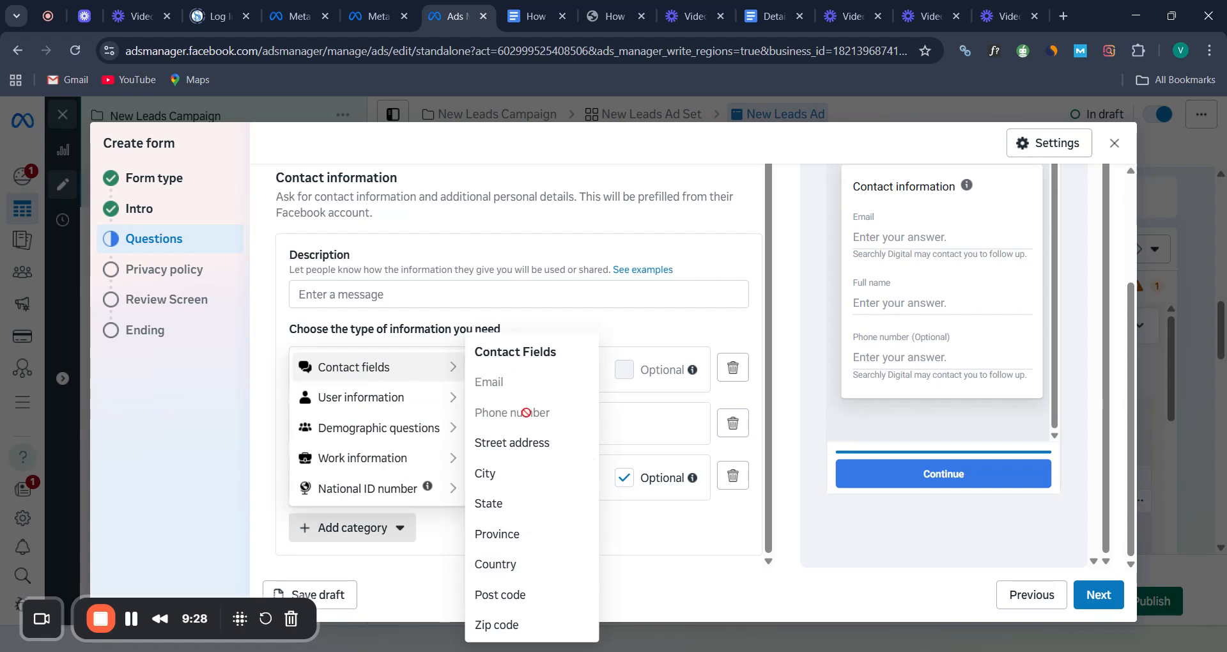
{"action": "mouse_move", "coordinate": [376, 402]}
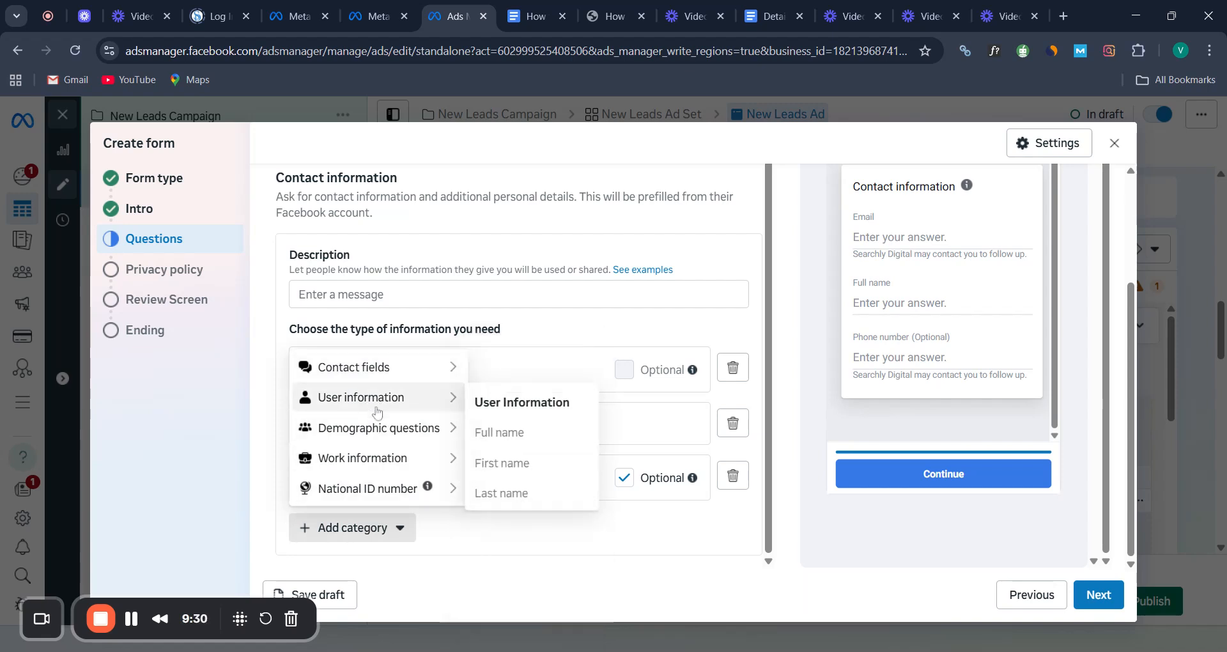
{"action": "mouse_move", "coordinate": [377, 488]}
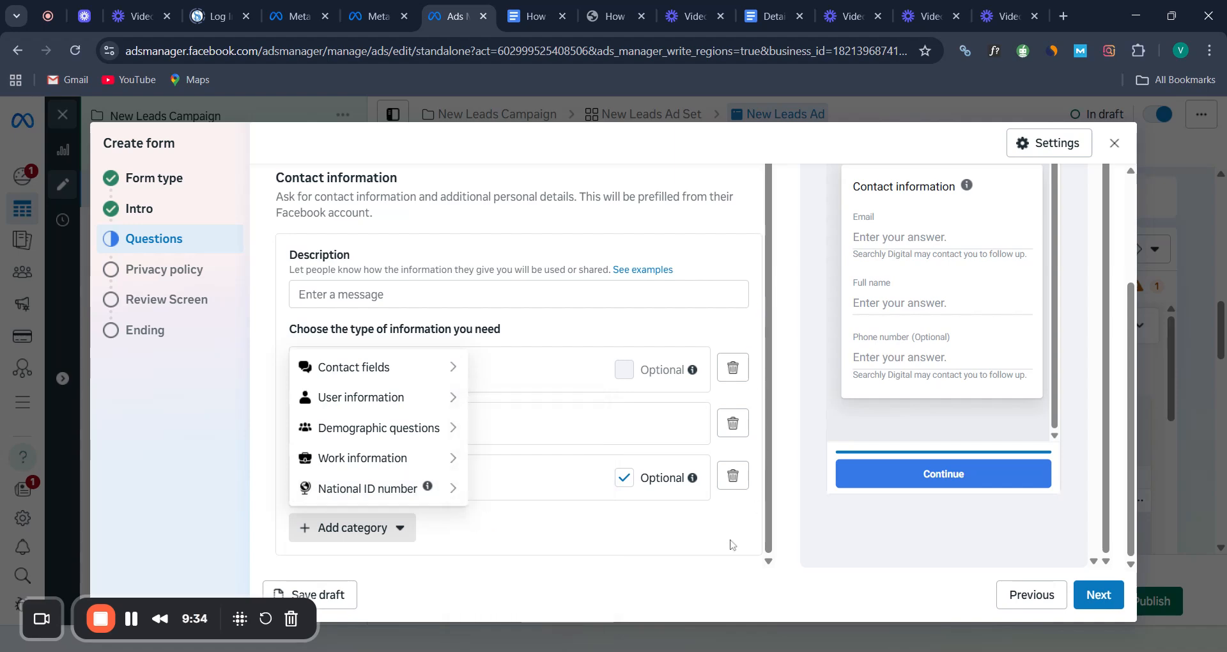
Add a multiple choice question reading "are you ready to buyt the phone today" with the answers "yes" and "no"
{"action": "scroll", "coordinate": [734, 542], "scroll_direction": "up", "scroll_amount": 5}
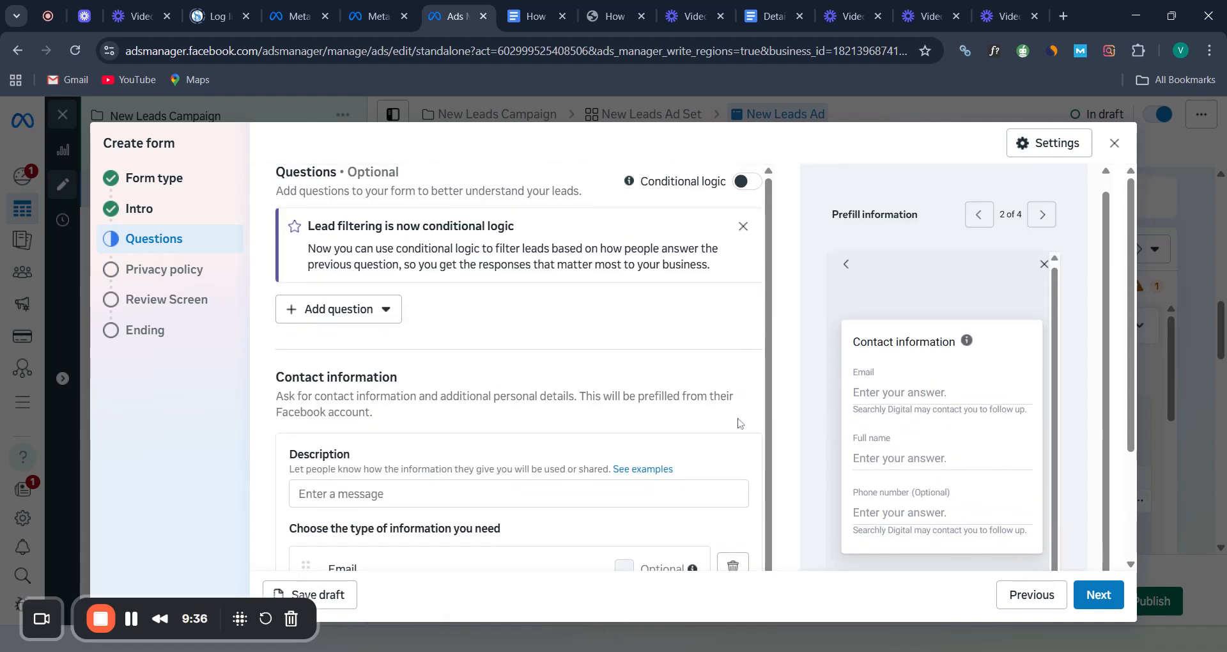
{"action": "left_click", "coordinate": [333, 311]}
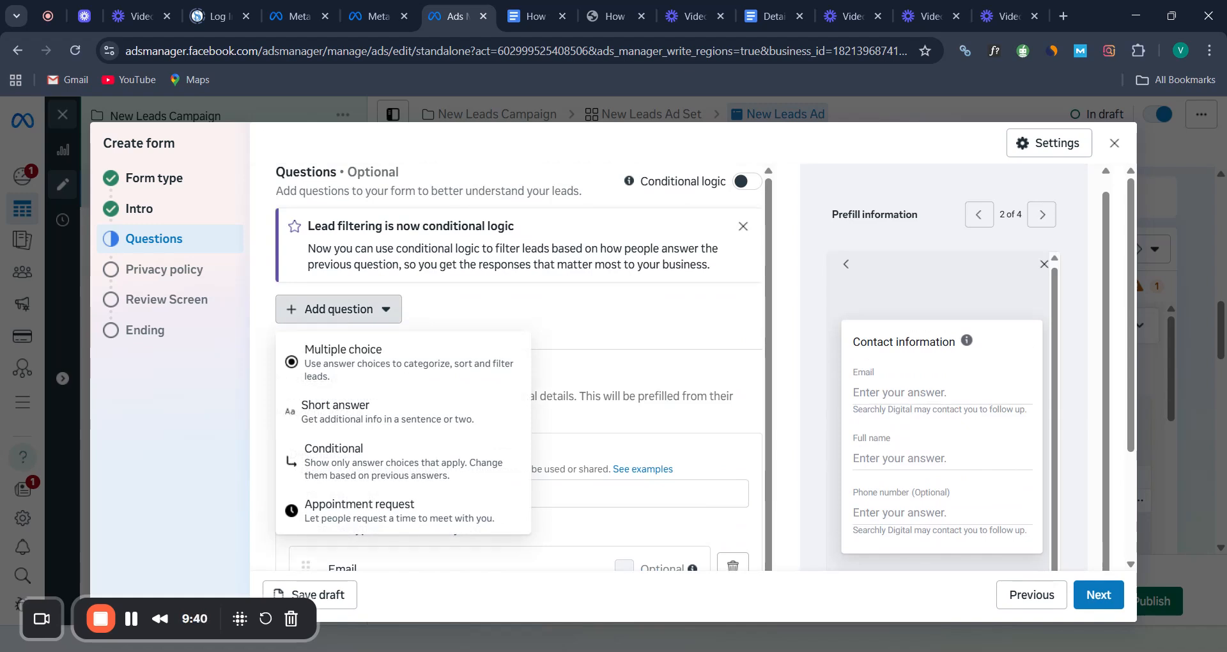
{"action": "left_click", "coordinate": [345, 356]}
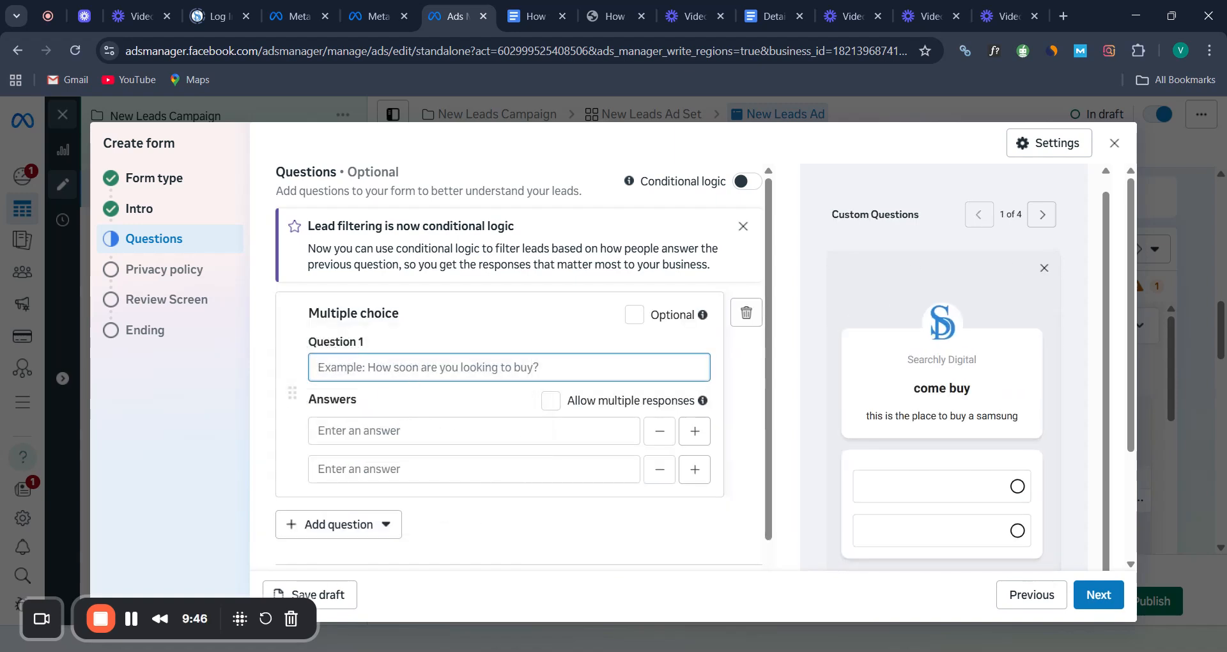
{"action": "type", "text": "are yo"}
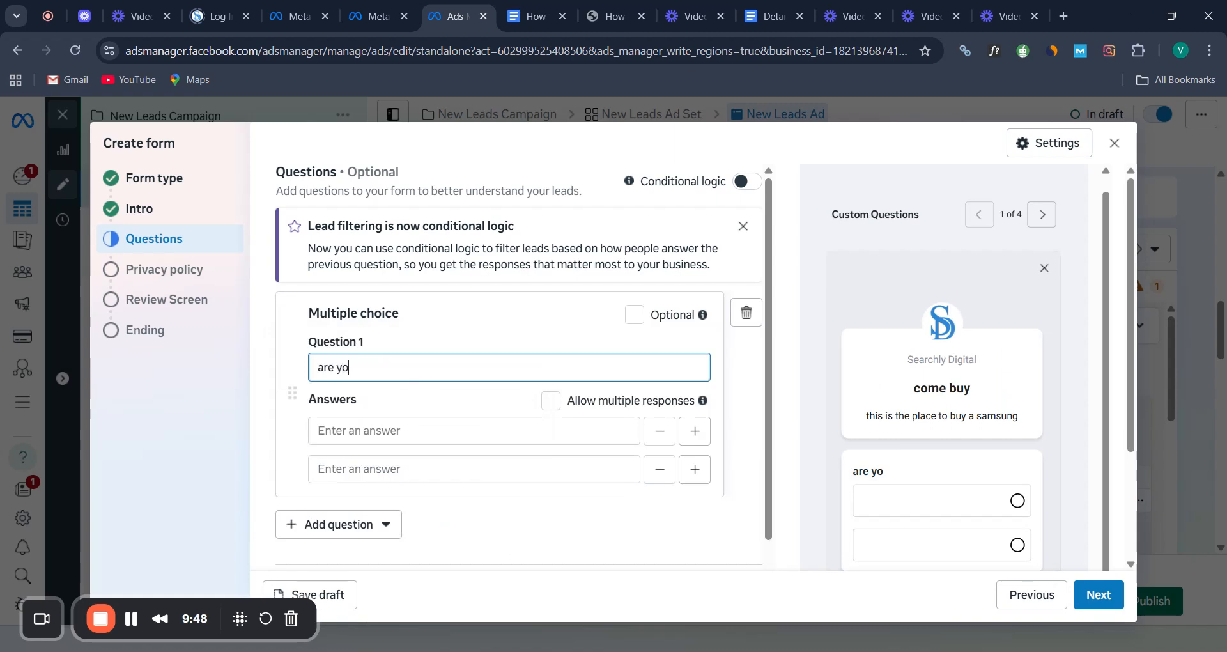
{"action": "type", "text": "u ready to buyt the phone t"}
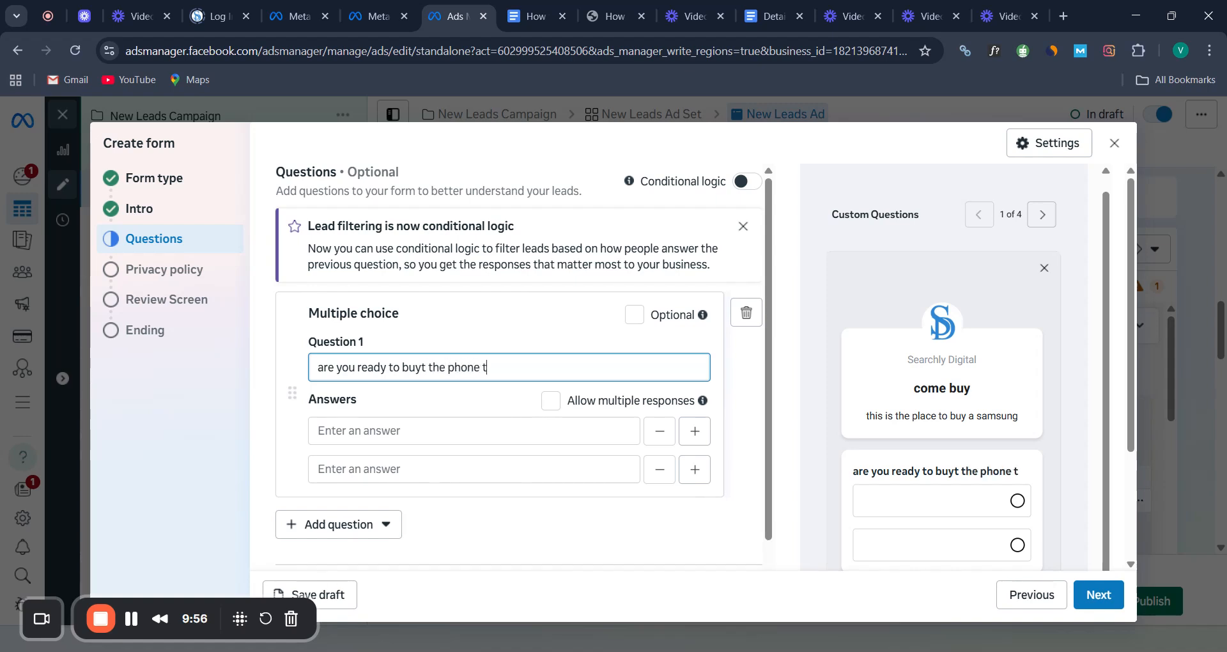
{"action": "type", "text": "oday"}
{"action": "key", "text": "Tab"}
{"action": "type", "text": "yes"}
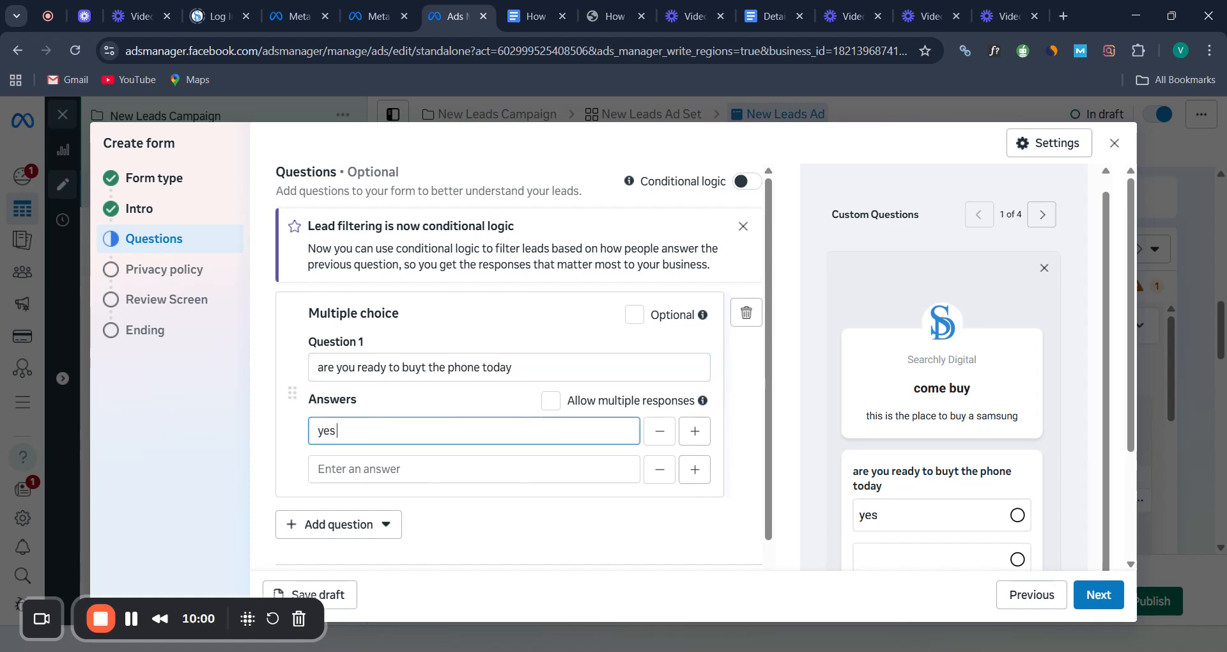
{"action": "left_click", "coordinate": [380, 469]}
{"action": "type", "text": "no"}
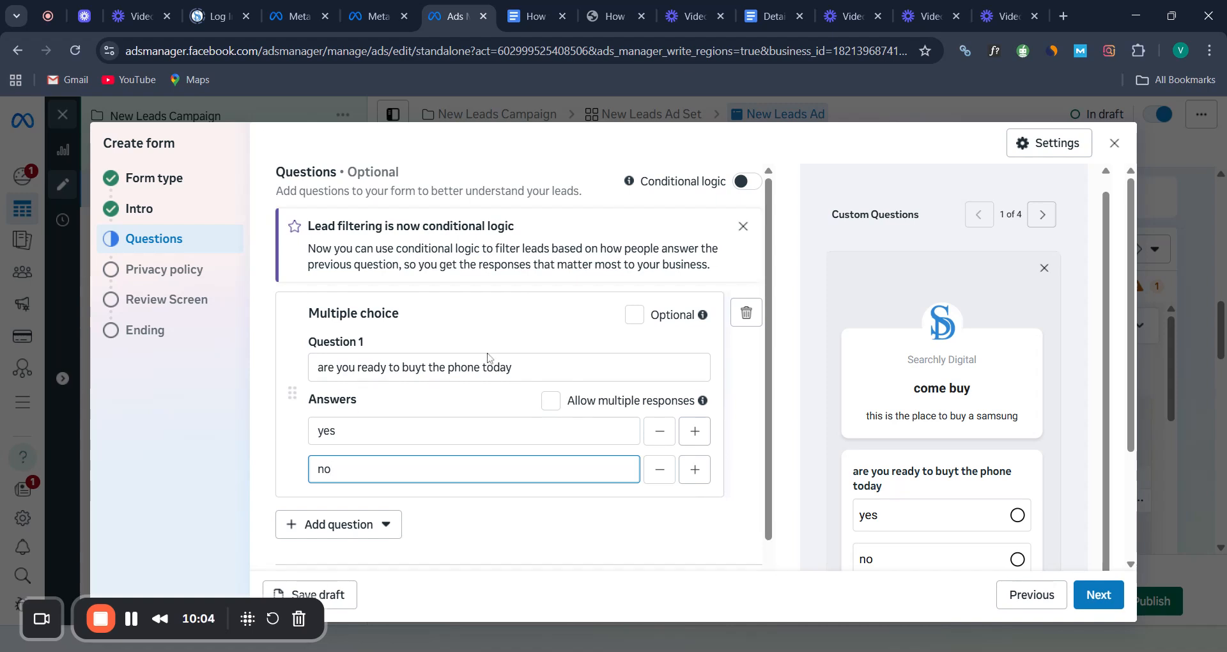
Add a short answer question reading "tell me about your self" to the form
{"action": "left_click", "coordinate": [335, 531]}
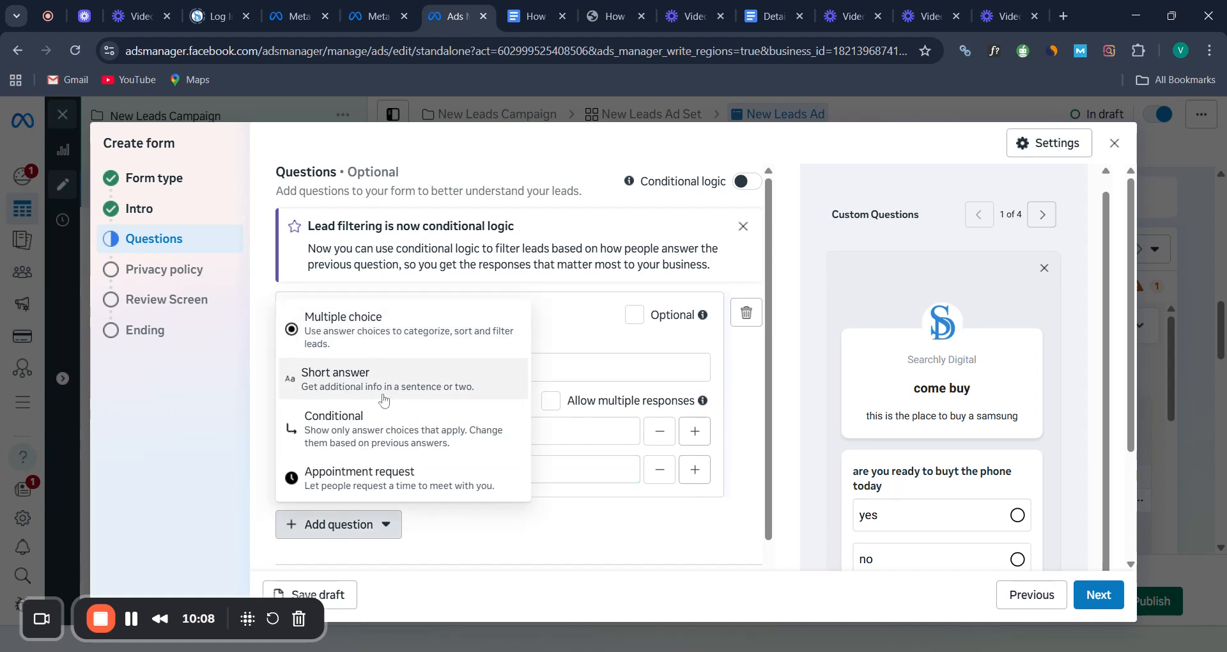
{"action": "left_click", "coordinate": [364, 387]}
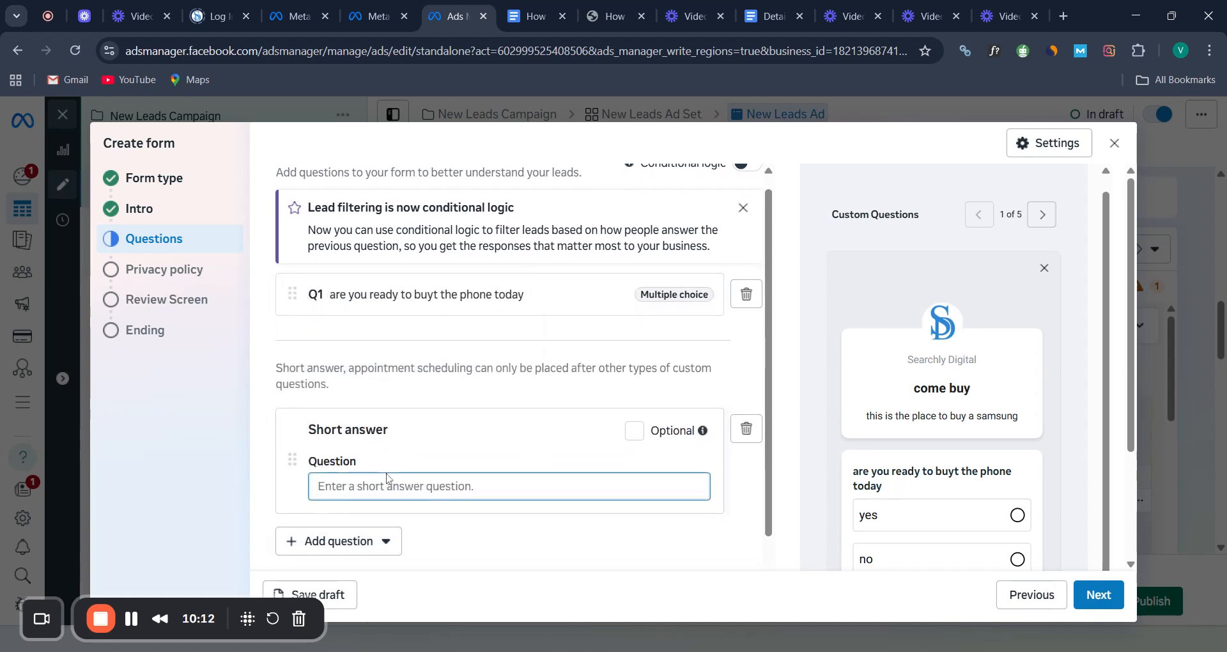
{"action": "type", "text": "tell me about your self"}
{"action": "scroll", "coordinate": [537, 448], "scroll_direction": "down", "scroll_amount": 1}
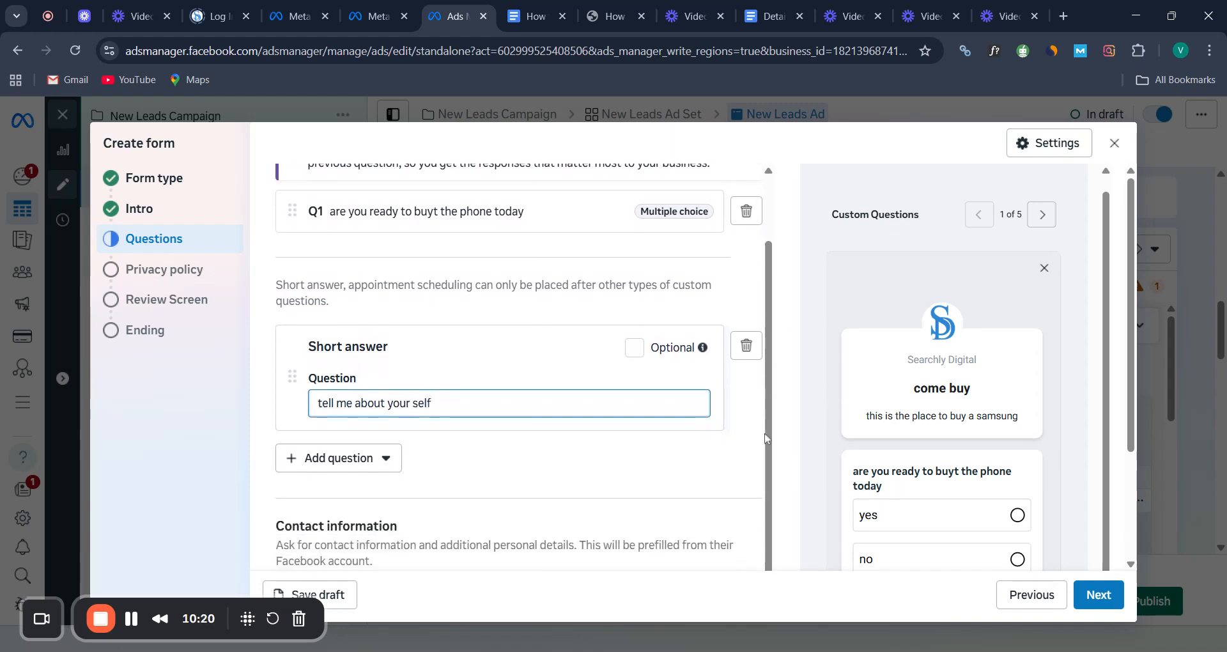
{"action": "scroll", "coordinate": [860, 429], "scroll_direction": "down", "scroll_amount": 1}
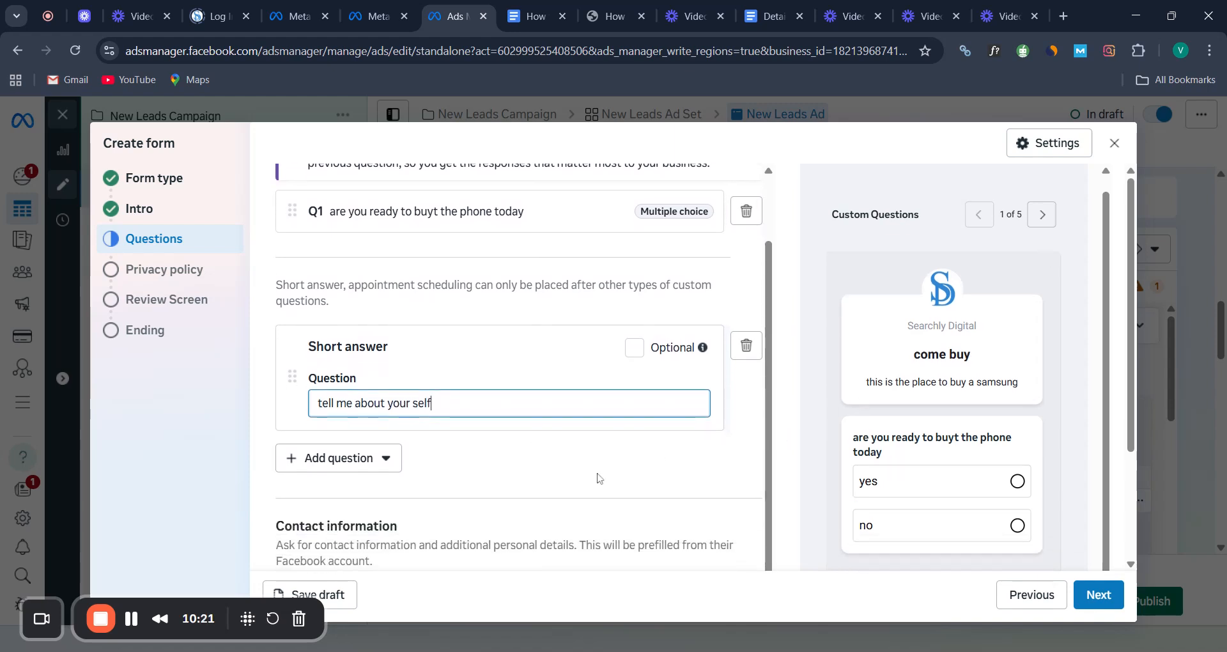
{"action": "left_click", "coordinate": [714, 460]}
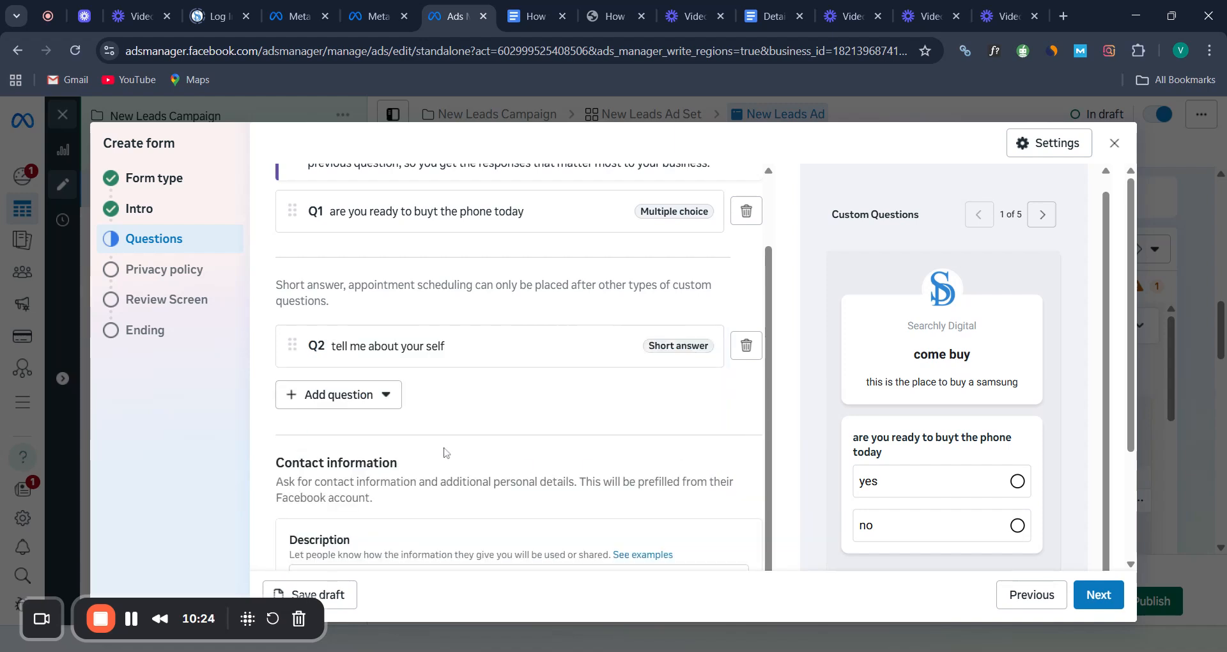
Try adding a conditional question to the form and look over its CSV steps and the contact information below
{"action": "left_click", "coordinate": [339, 395]}
{"action": "left_click", "coordinate": [375, 554]}
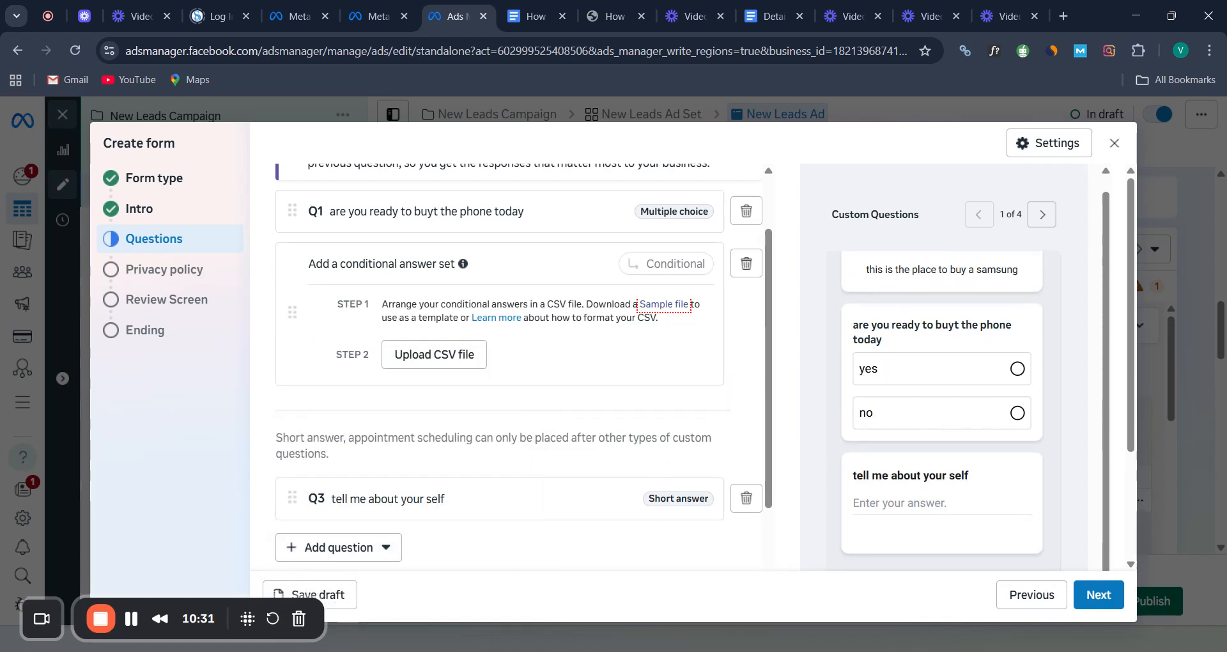
{"action": "scroll", "coordinate": [697, 349], "scroll_direction": "up", "scroll_amount": 3}
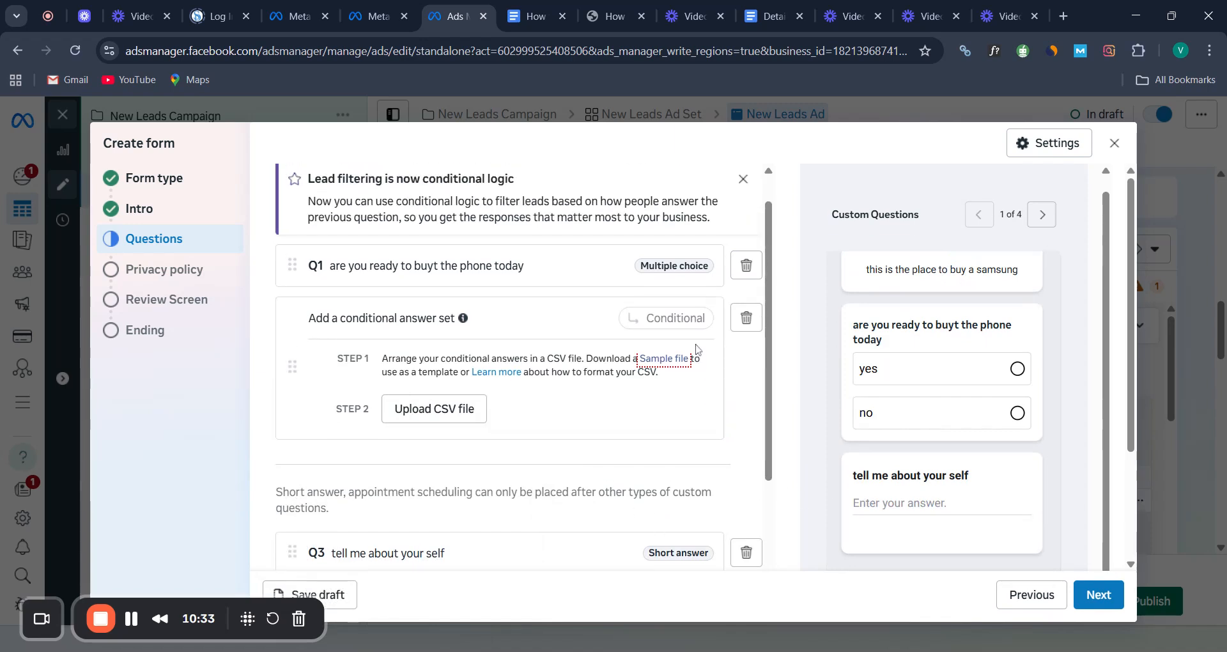
{"action": "scroll", "coordinate": [697, 349], "scroll_direction": "down", "scroll_amount": 4}
{"action": "scroll", "coordinate": [697, 349], "scroll_direction": "down", "scroll_amount": 4}
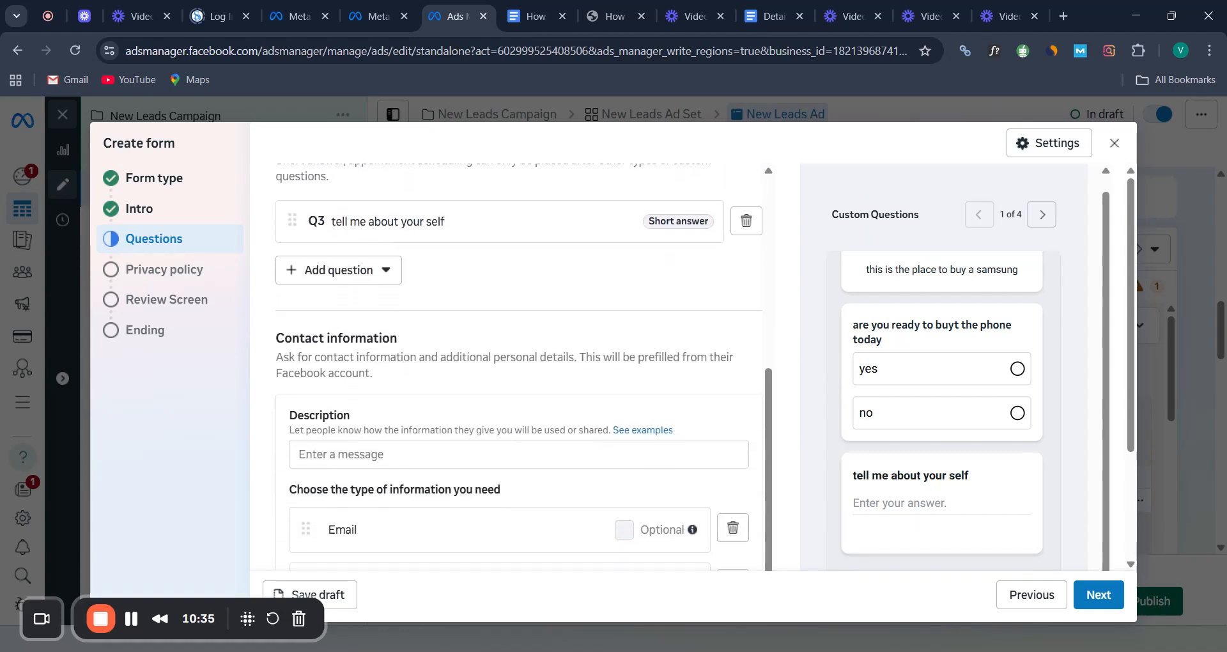
{"action": "scroll", "coordinate": [511, 367], "scroll_direction": "down", "scroll_amount": 2}
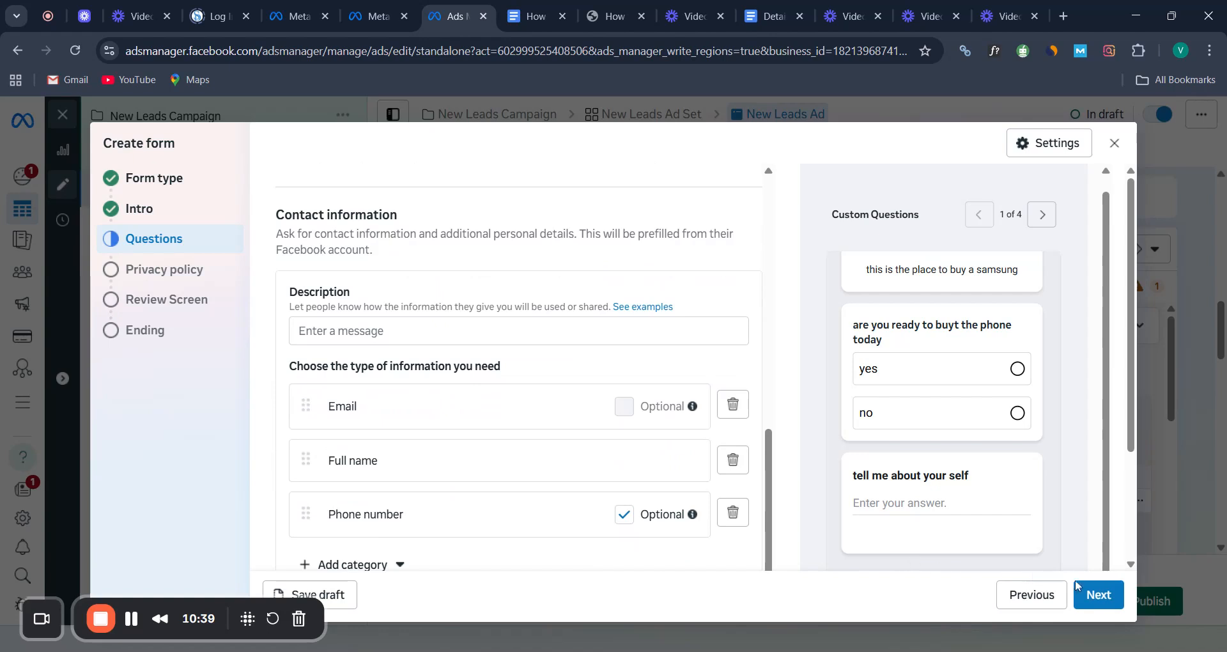
Continue past the form's Privacy policy to the Review Screen, leaving the policy link empty
{"action": "left_click", "coordinate": [1099, 598]}
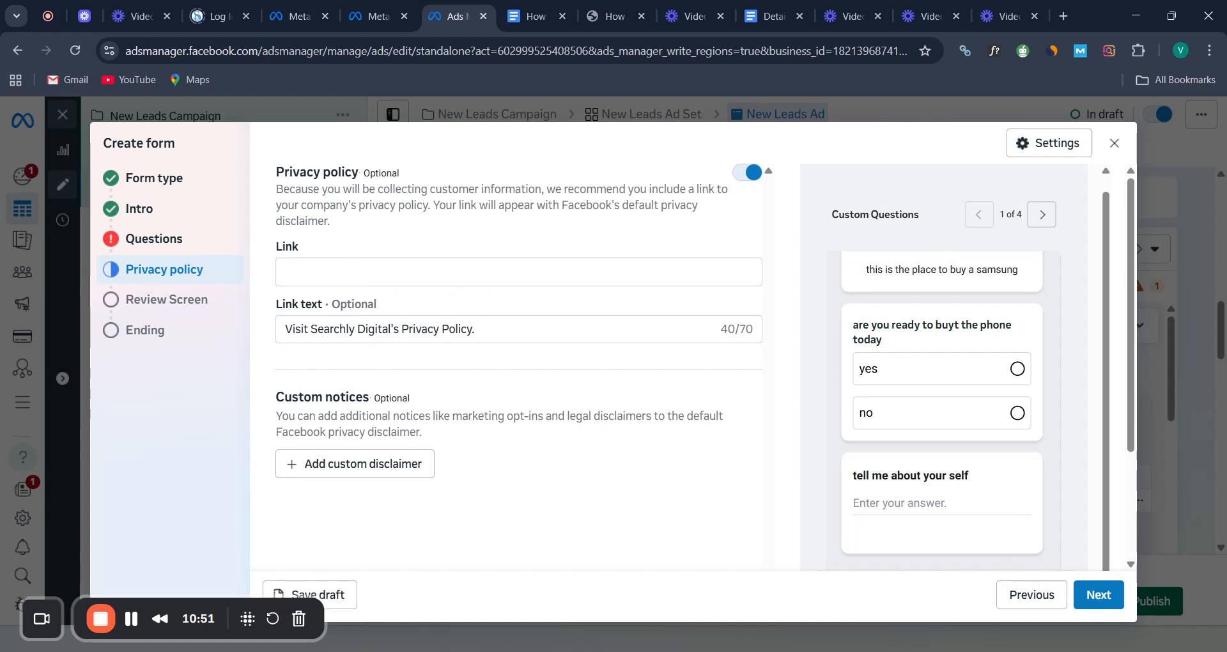
{"action": "scroll", "coordinate": [601, 348], "scroll_direction": "down", "scroll_amount": 3}
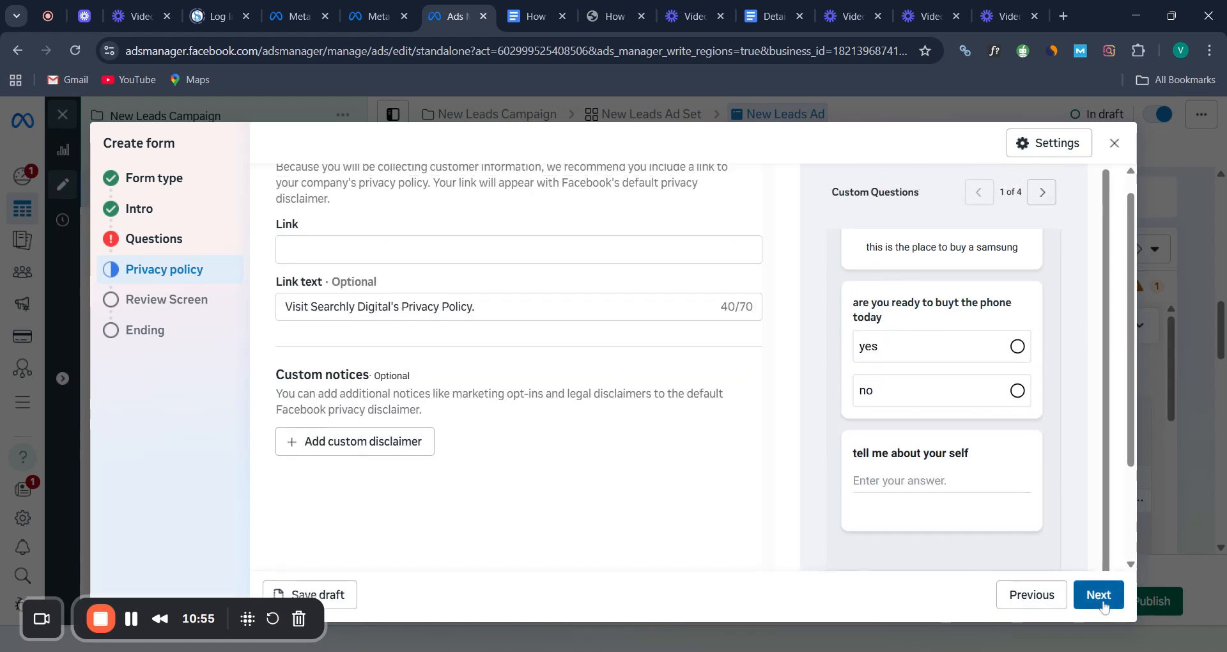
{"action": "left_click", "coordinate": [1100, 594]}
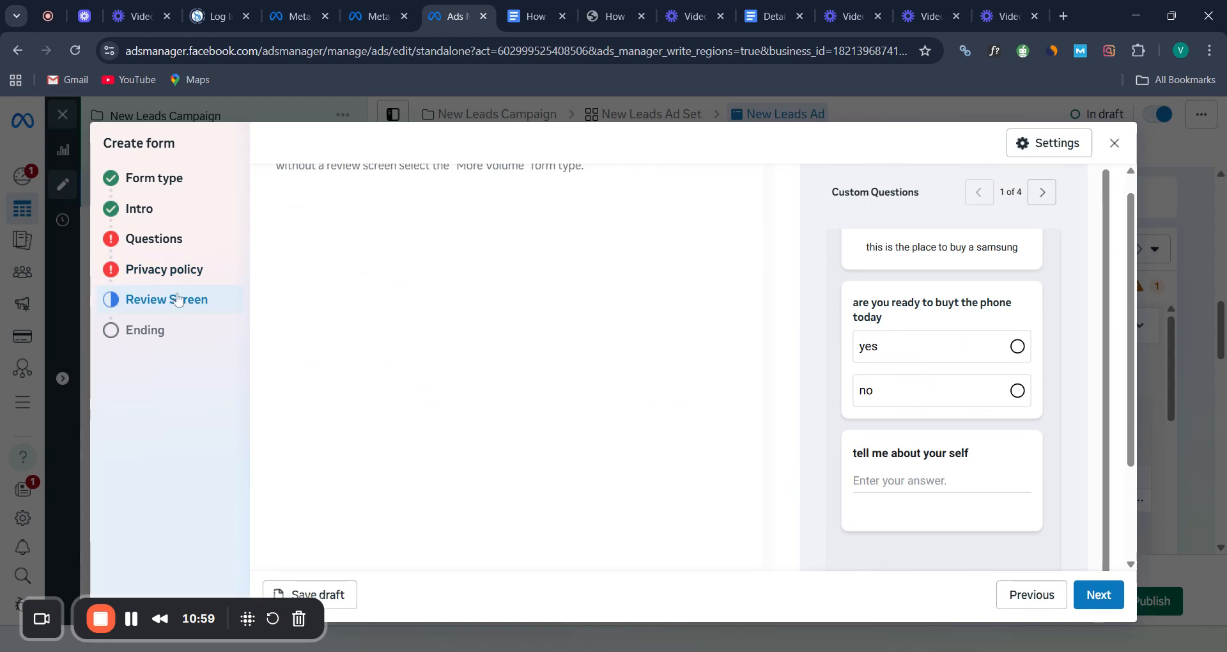
Go back to the form's Questions and delete the conditional answer set
{"action": "left_click", "coordinate": [172, 271]}
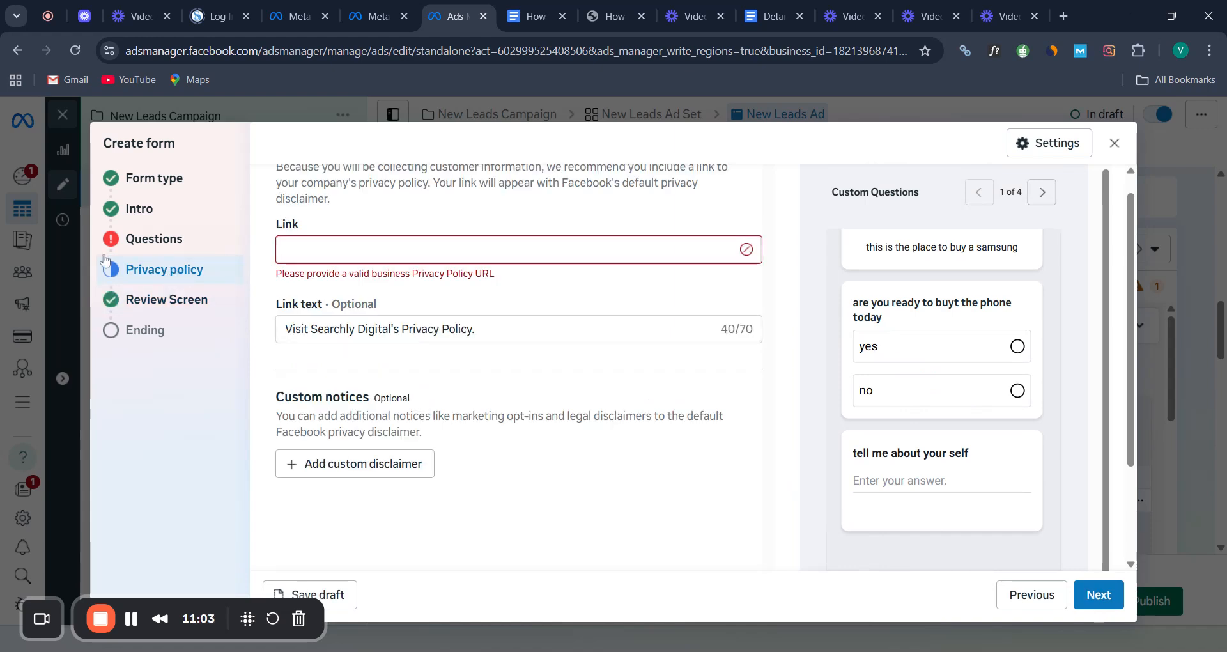
{"action": "left_click", "coordinate": [115, 241]}
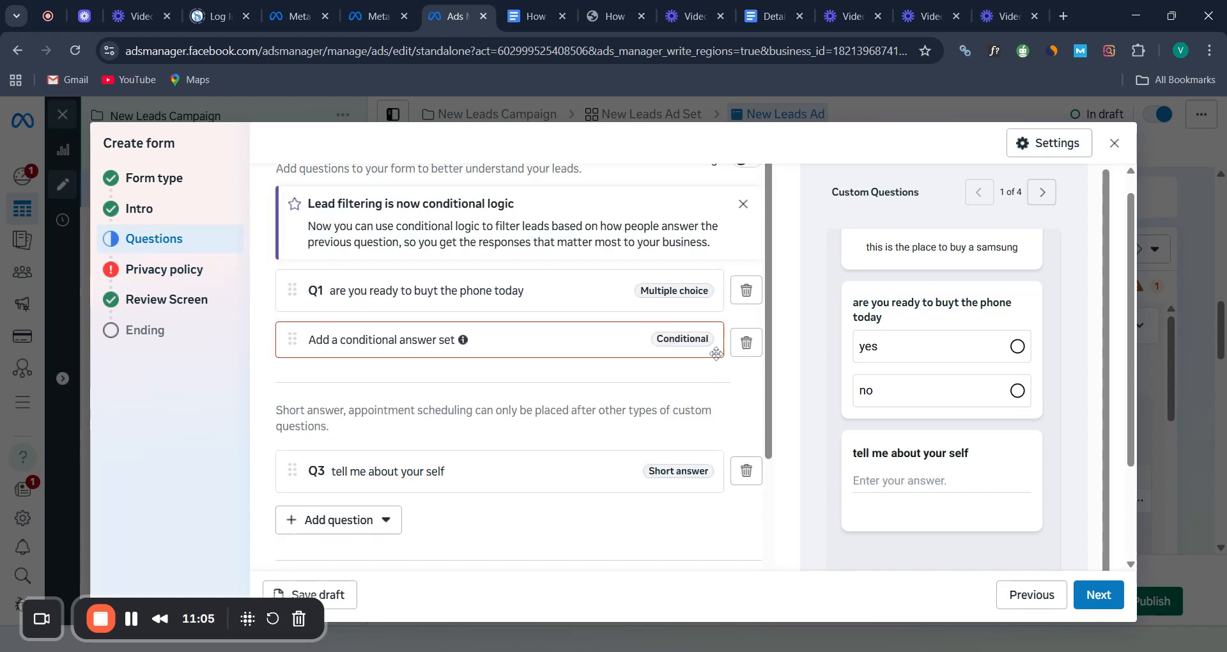
{"action": "left_click", "coordinate": [746, 343]}
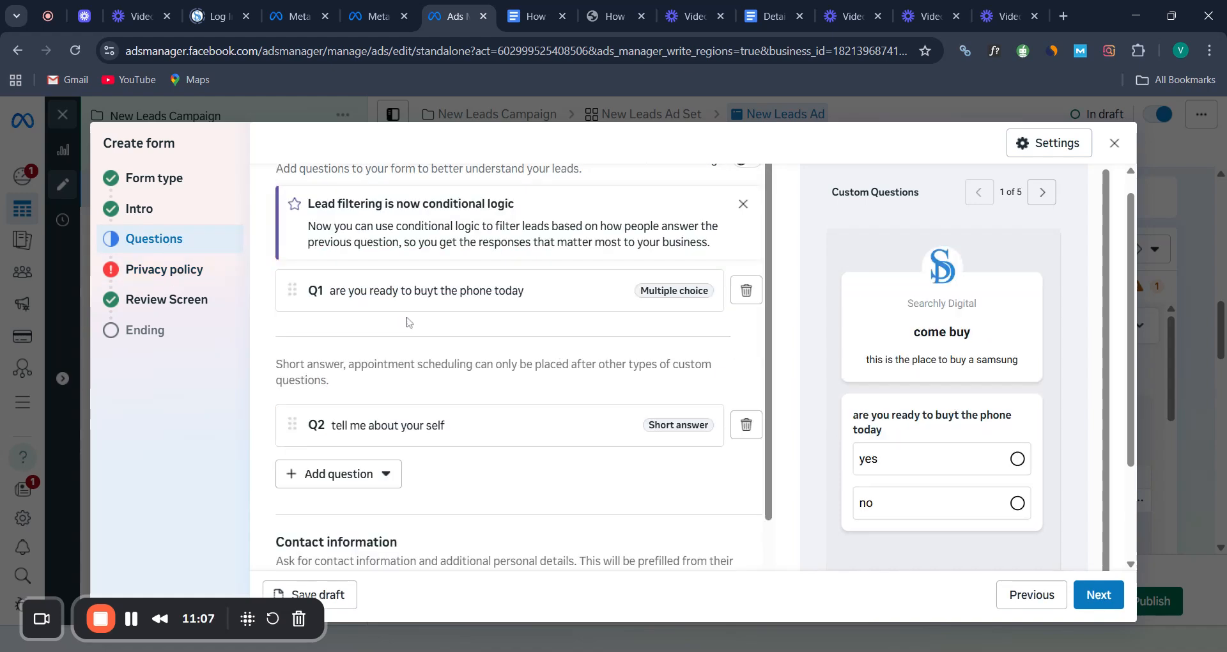
Go to the form's Privacy policy and copy the searchlydigital.com privacy policy URL from the Detailed targeting document
{"action": "left_click", "coordinate": [190, 271]}
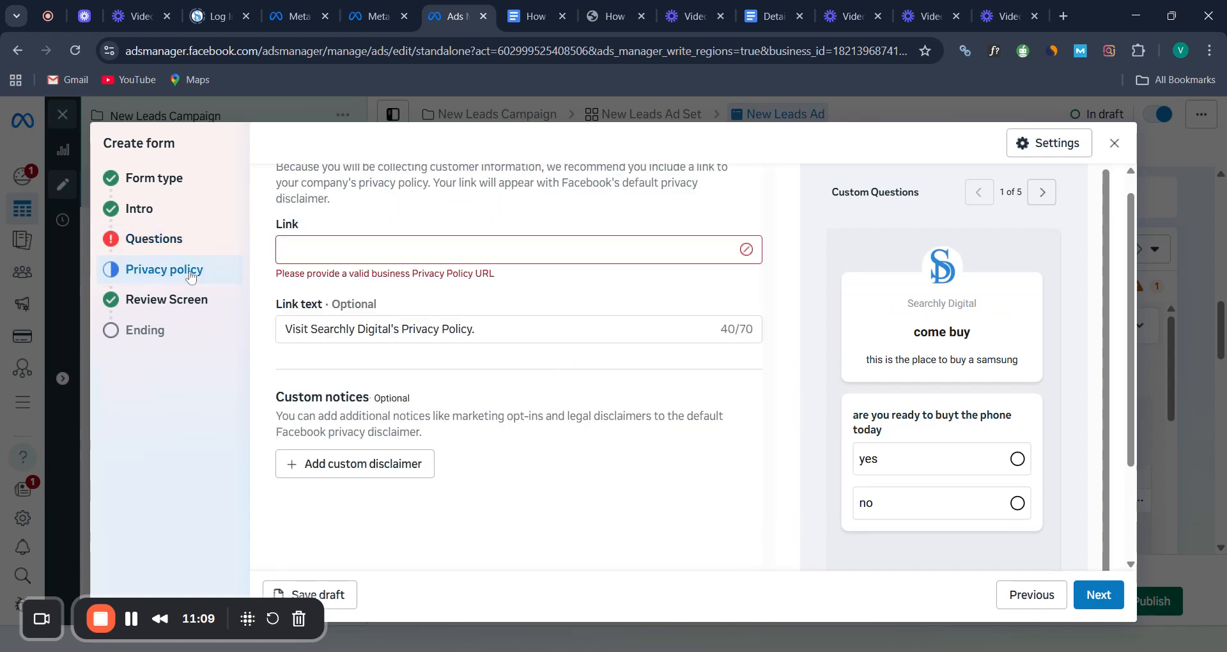
{"action": "left_click", "coordinate": [352, 266]}
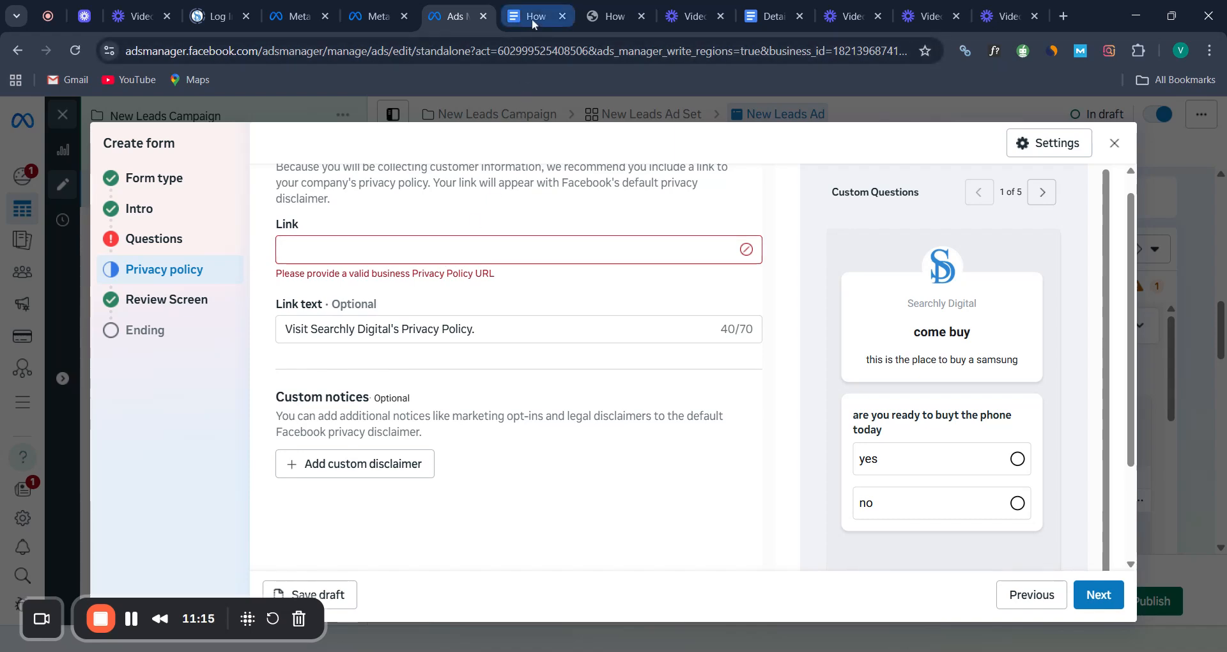
{"action": "left_click", "coordinate": [771, 21]}
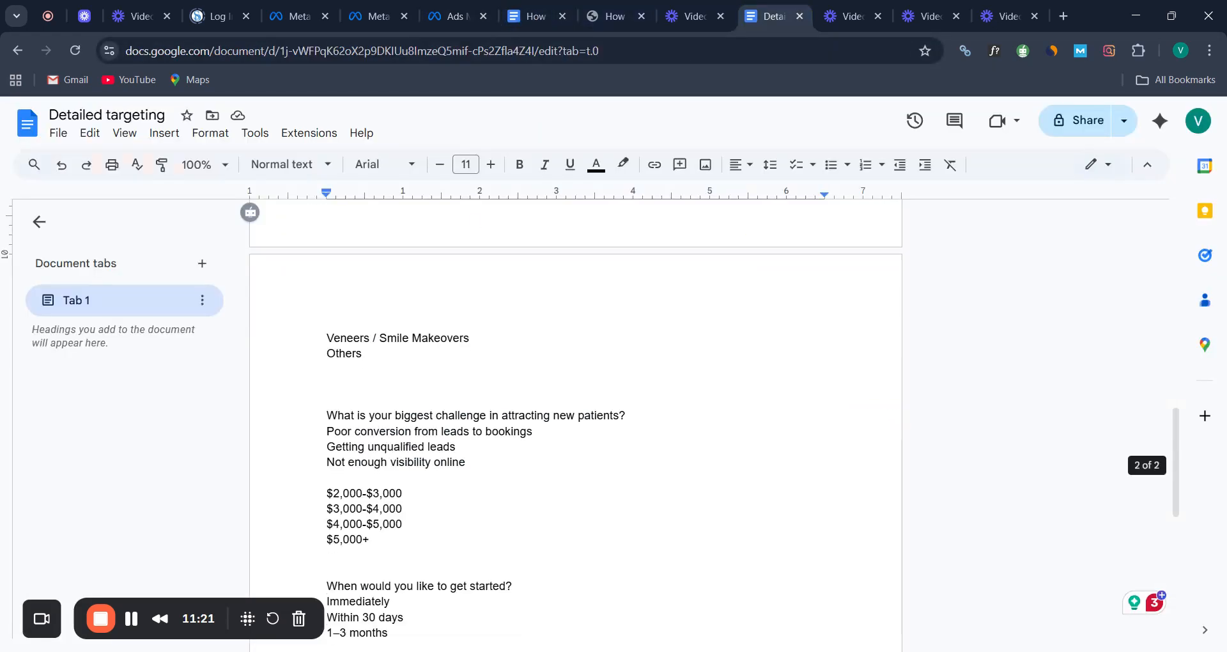
{"action": "scroll", "coordinate": [576, 384], "scroll_direction": "down", "scroll_amount": 5}
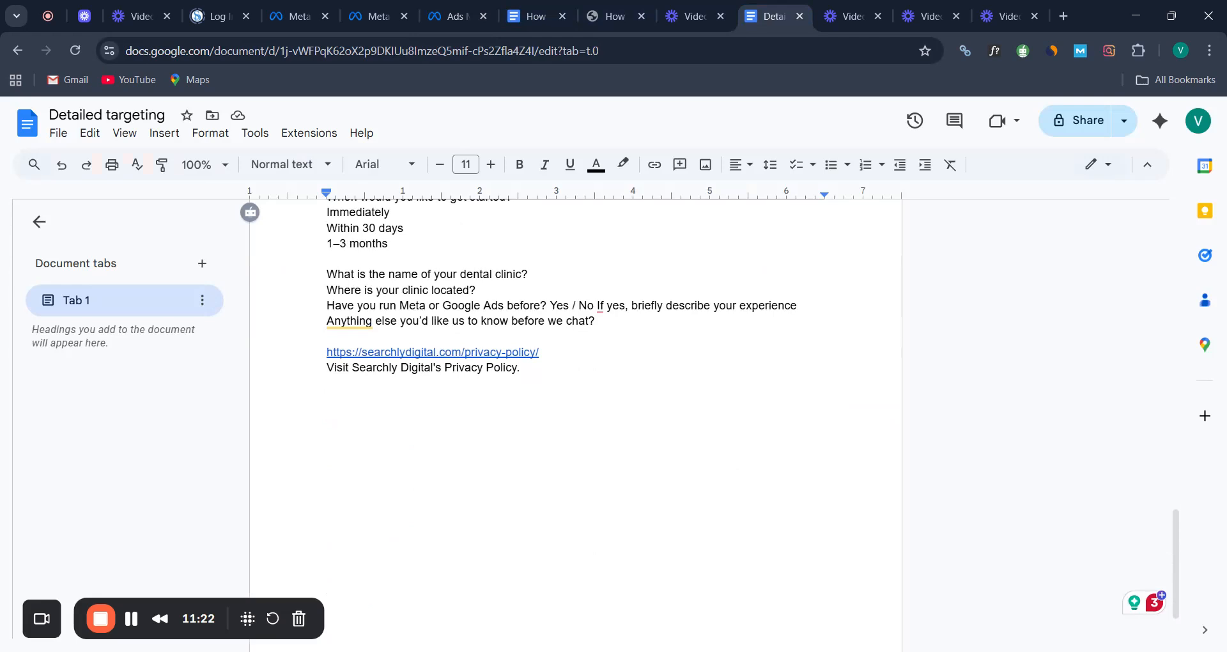
{"action": "left_click", "coordinate": [536, 352]}
{"action": "left_click_drag", "start_coordinate": [539, 351], "coordinate": [327, 352]}
{"action": "key", "text": "ctrl+c"}
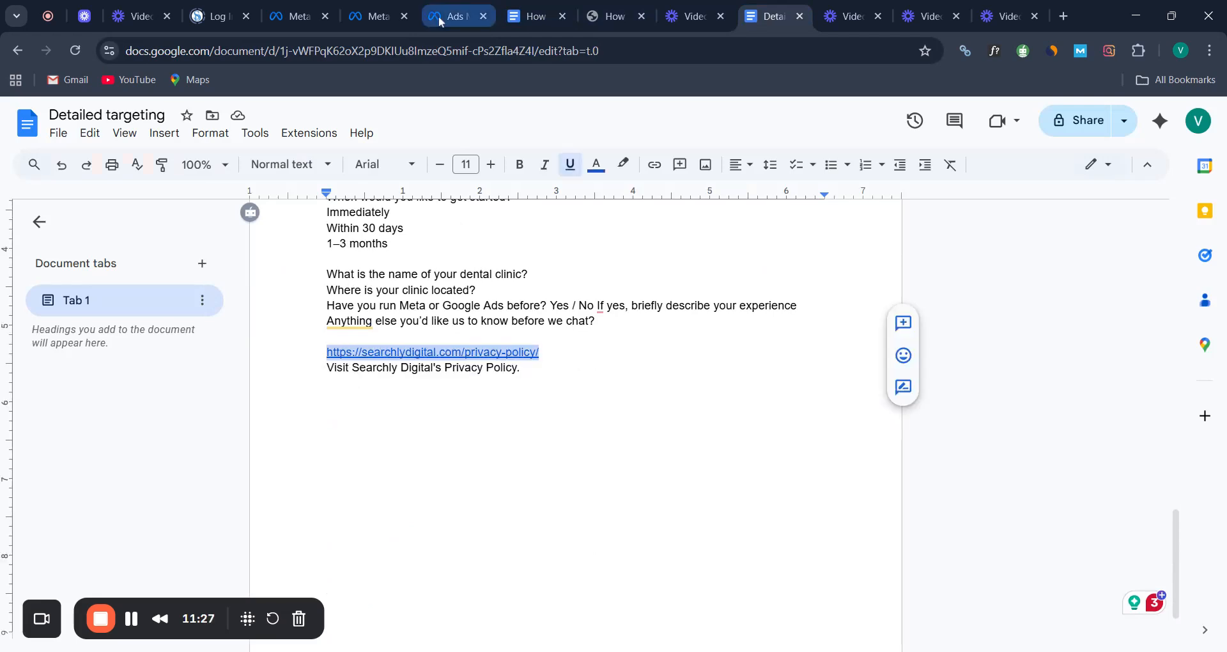
{"action": "left_click", "coordinate": [447, 21]}
{"action": "left_click", "coordinate": [455, 249]}
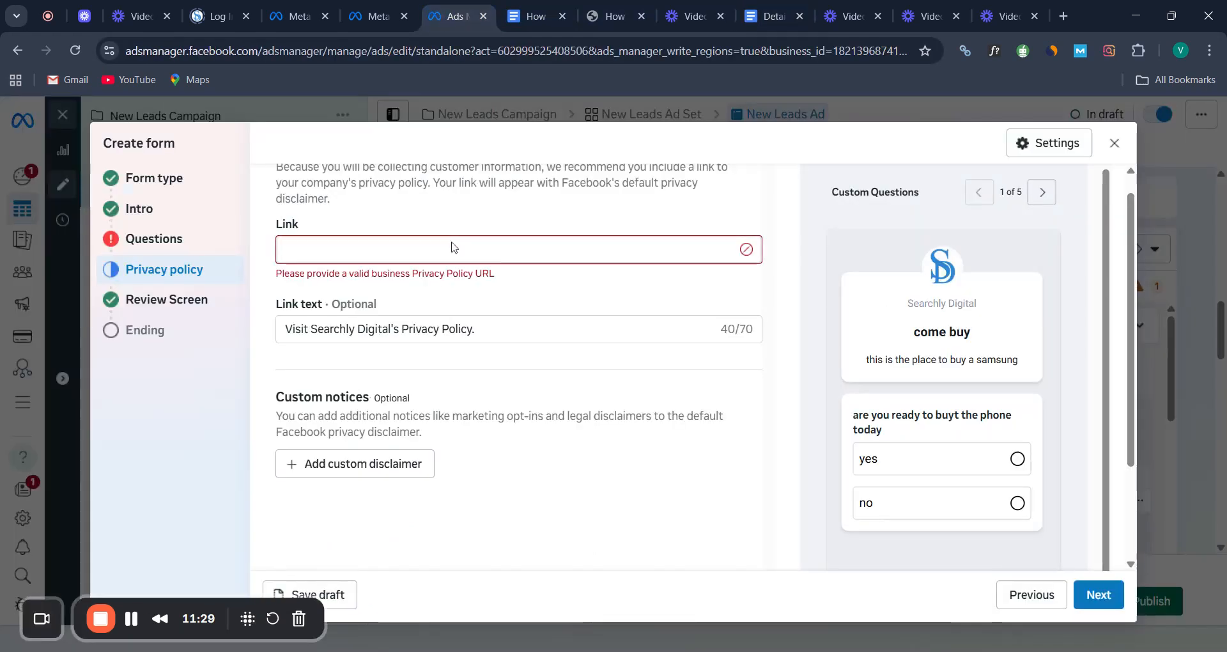
{"action": "key", "text": "ctrl+v"}
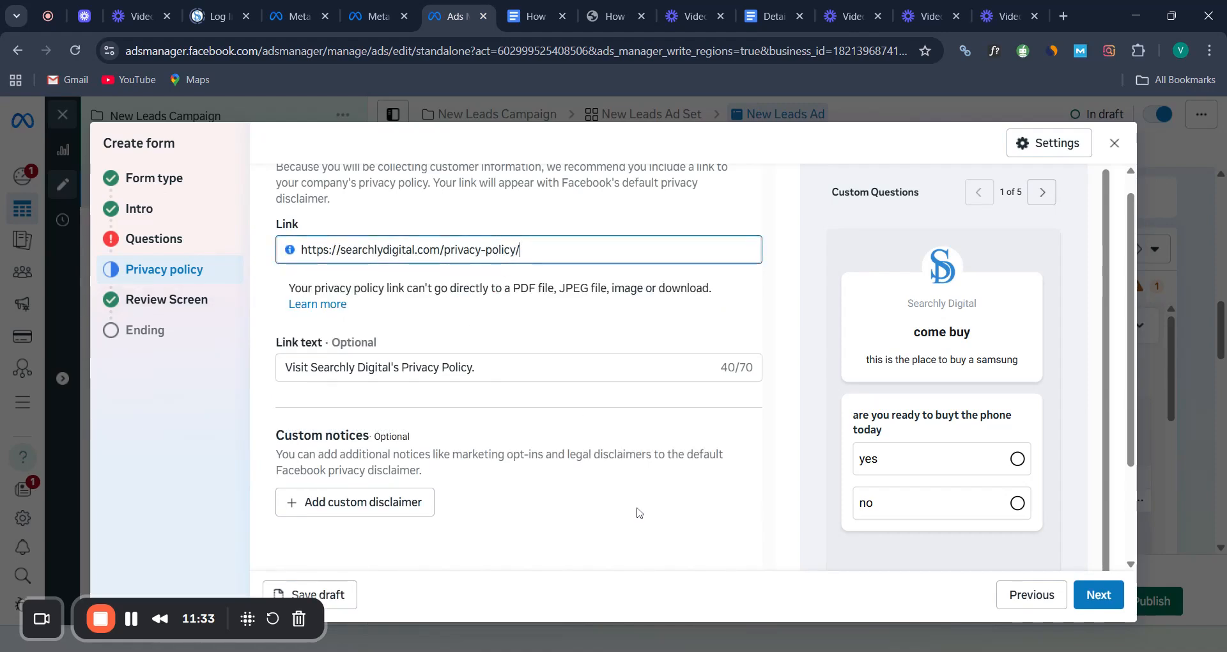
{"action": "scroll", "coordinate": [261, 318], "scroll_direction": "down", "scroll_amount": 2}
Fill in the required contact information description under the form's Questions with a short free training message
{"action": "left_click", "coordinate": [185, 245]}
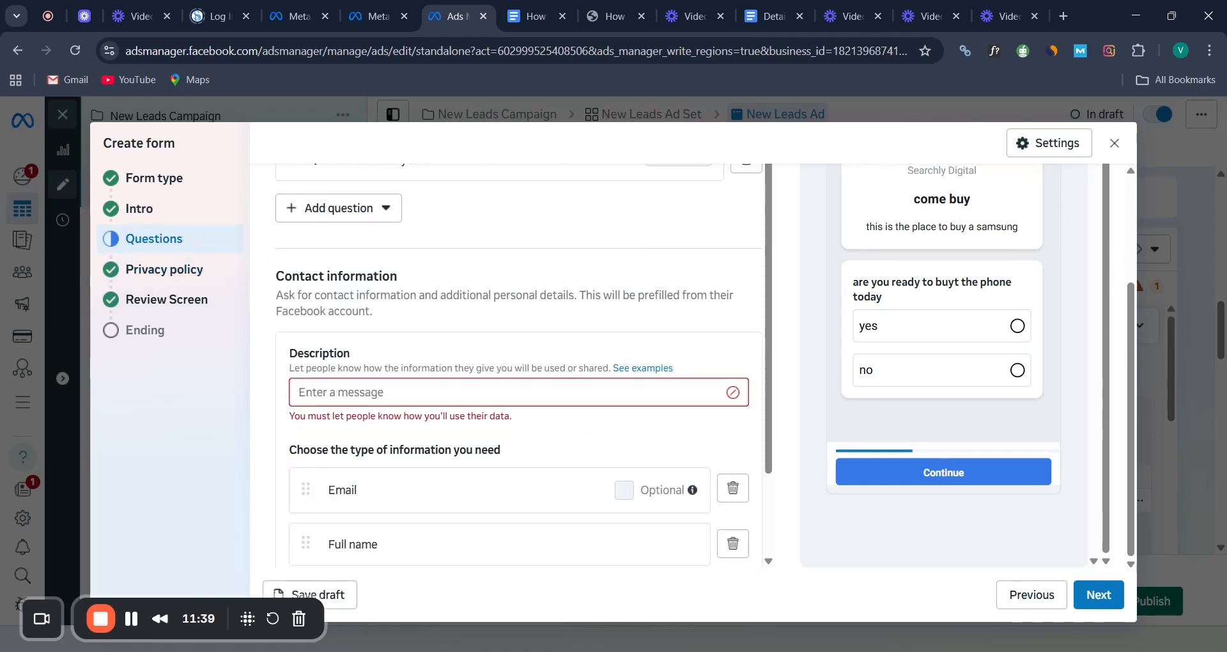
{"action": "left_click", "coordinate": [518, 392]}
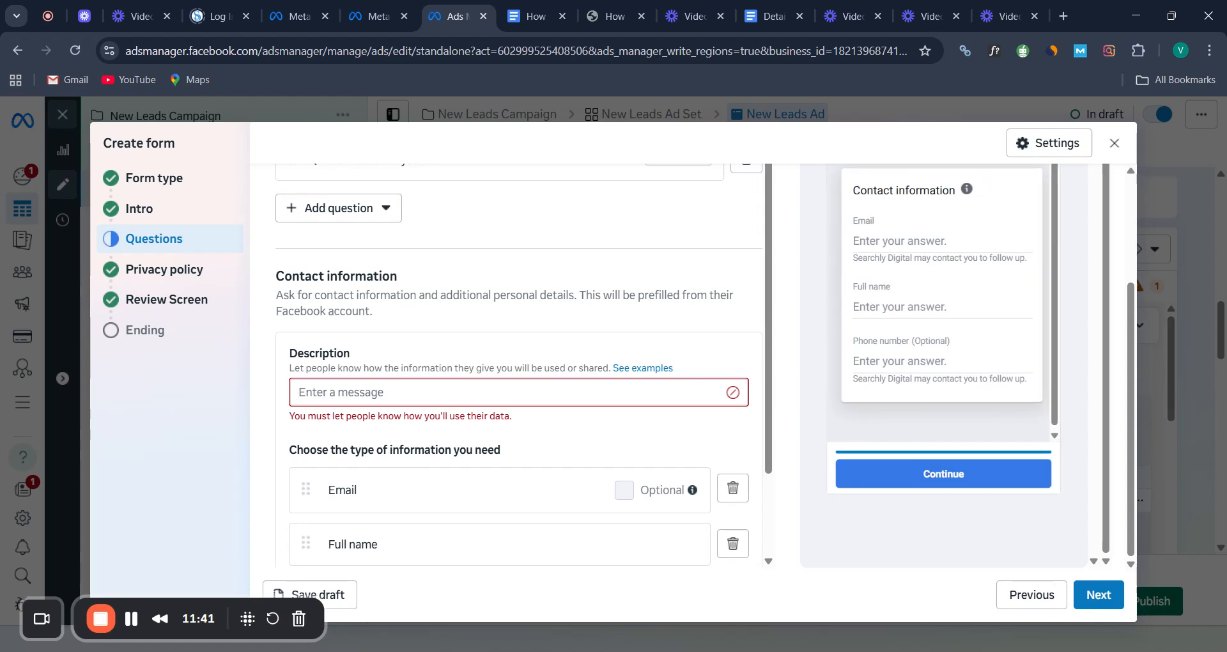
{"action": "scroll", "coordinate": [518, 392], "scroll_direction": "up", "scroll_amount": 1}
{"action": "scroll", "coordinate": [518, 393], "scroll_direction": "down", "scroll_amount": 1}
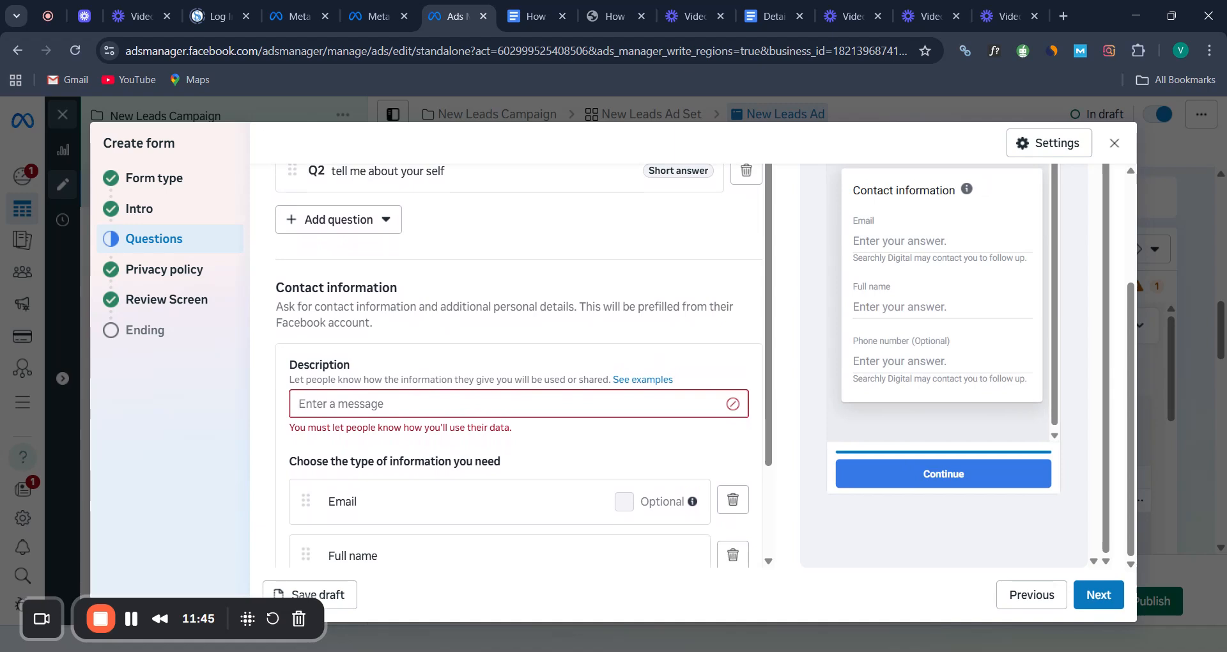
{"action": "type", "text": "free con"}
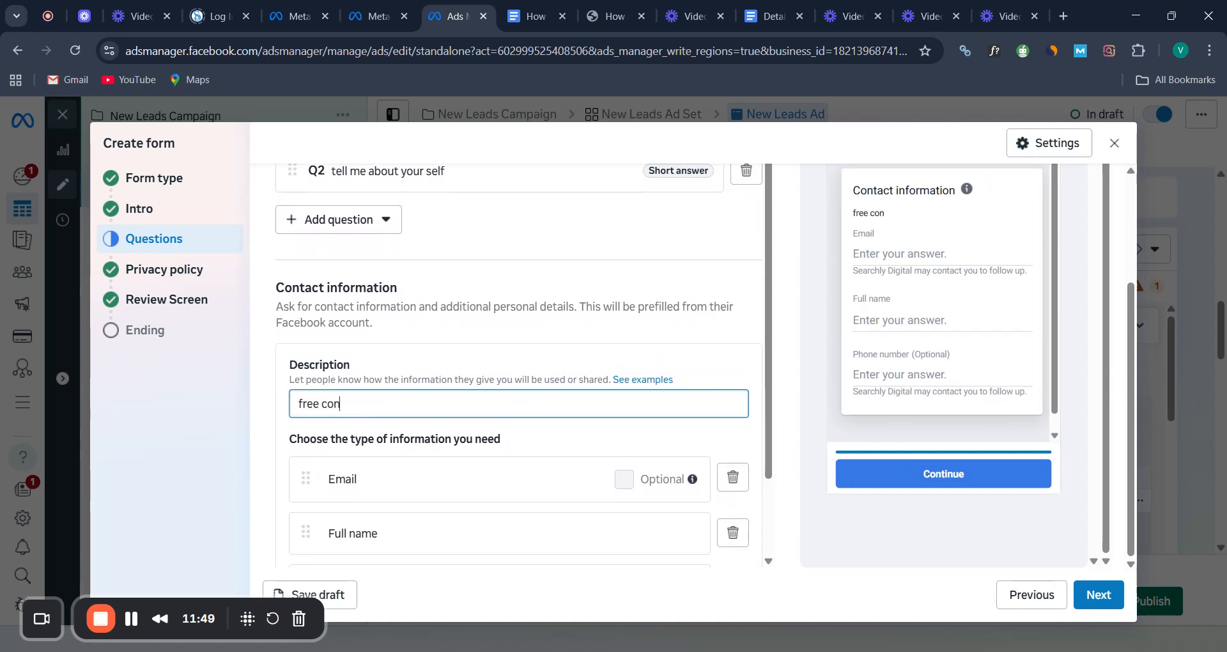
{"action": "type", "text": "sul"}
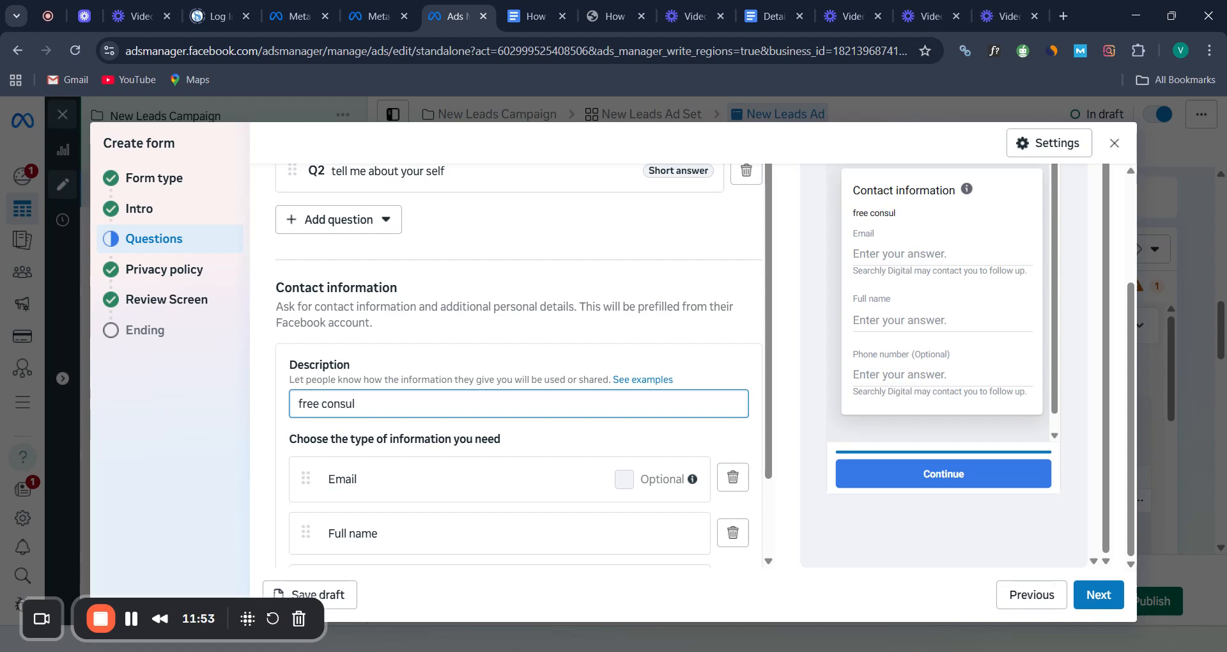
{"action": "key", "text": "BackSpace"}
{"action": "key", "text": "BackSpace"}
{"action": "key", "text": "BackSpace"}
{"action": "key", "text": "BackSpace"}
{"action": "type", "text": "raining"}
Continue past the Review Screen to the form's Ending and set its additional action to Go to website
{"action": "left_click", "coordinate": [168, 300]}
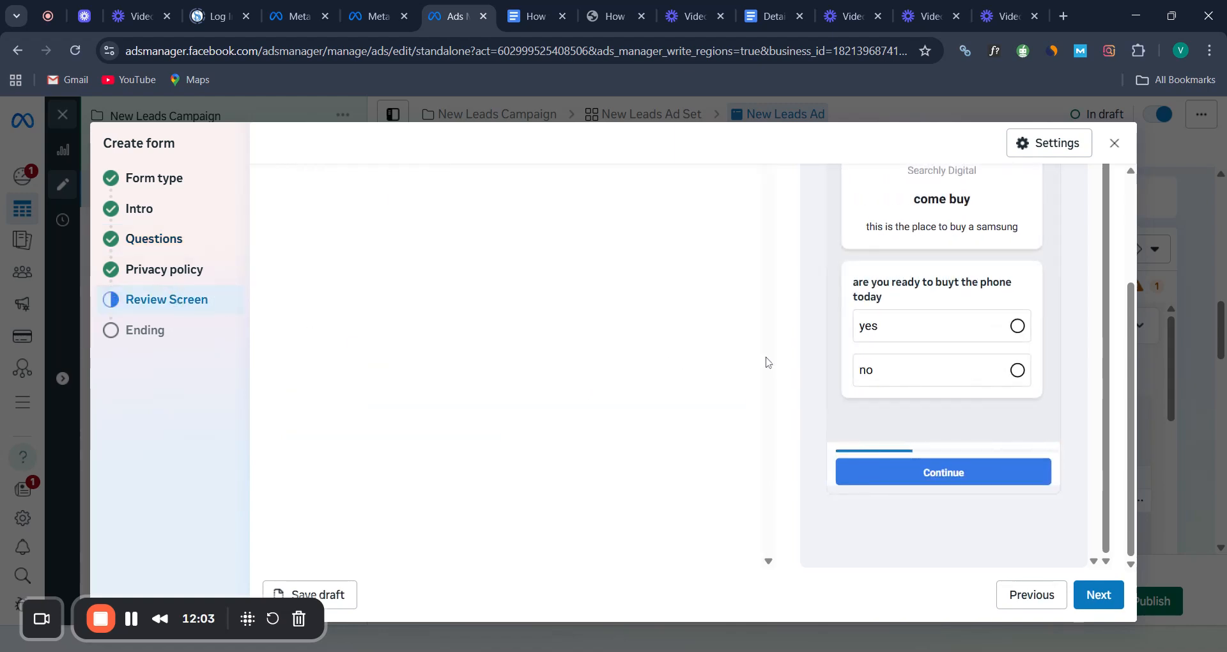
{"action": "scroll", "coordinate": [791, 389], "scroll_direction": "down", "scroll_amount": 3}
{"action": "left_click", "coordinate": [1098, 594]}
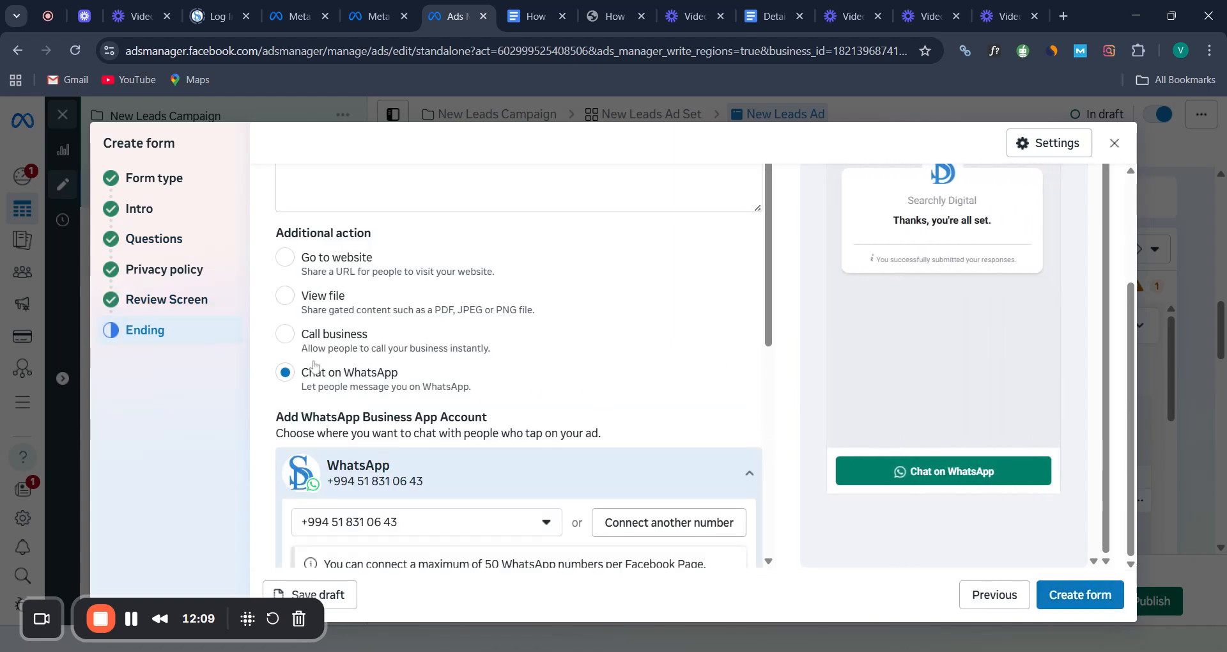
{"action": "scroll", "coordinate": [521, 313], "scroll_direction": "down", "scroll_amount": 1}
{"action": "scroll", "coordinate": [522, 313], "scroll_direction": "down", "scroll_amount": 2}
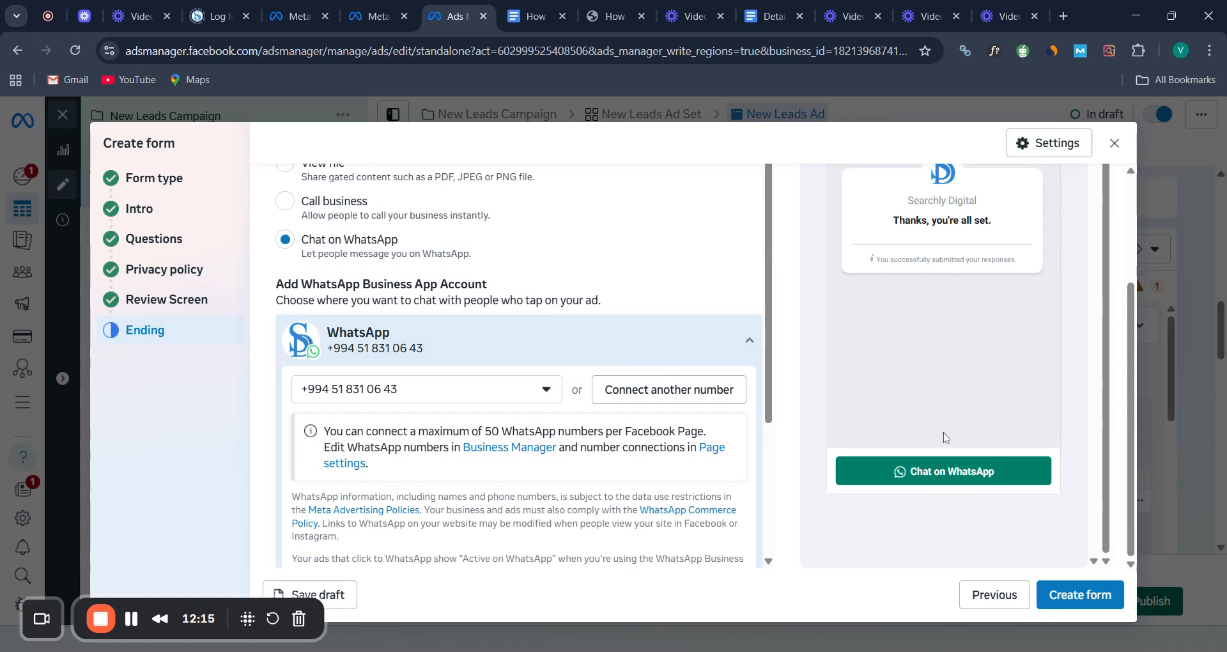
{"action": "scroll", "coordinate": [535, 281], "scroll_direction": "up", "scroll_amount": 2}
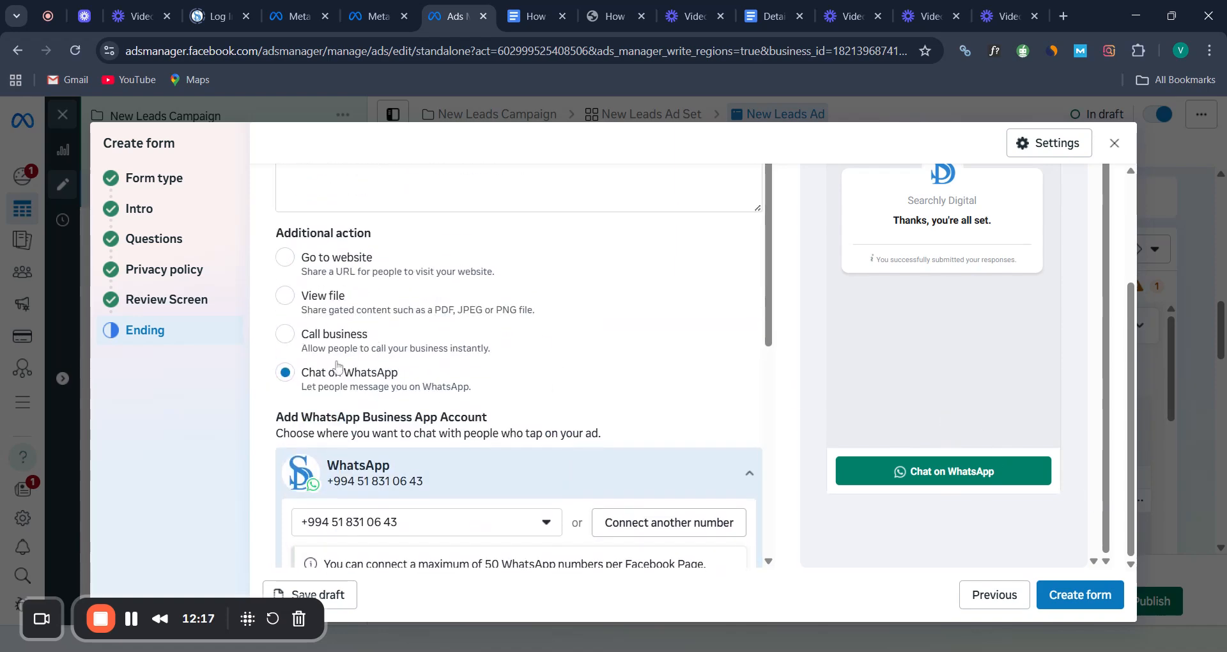
{"action": "left_click", "coordinate": [425, 277]}
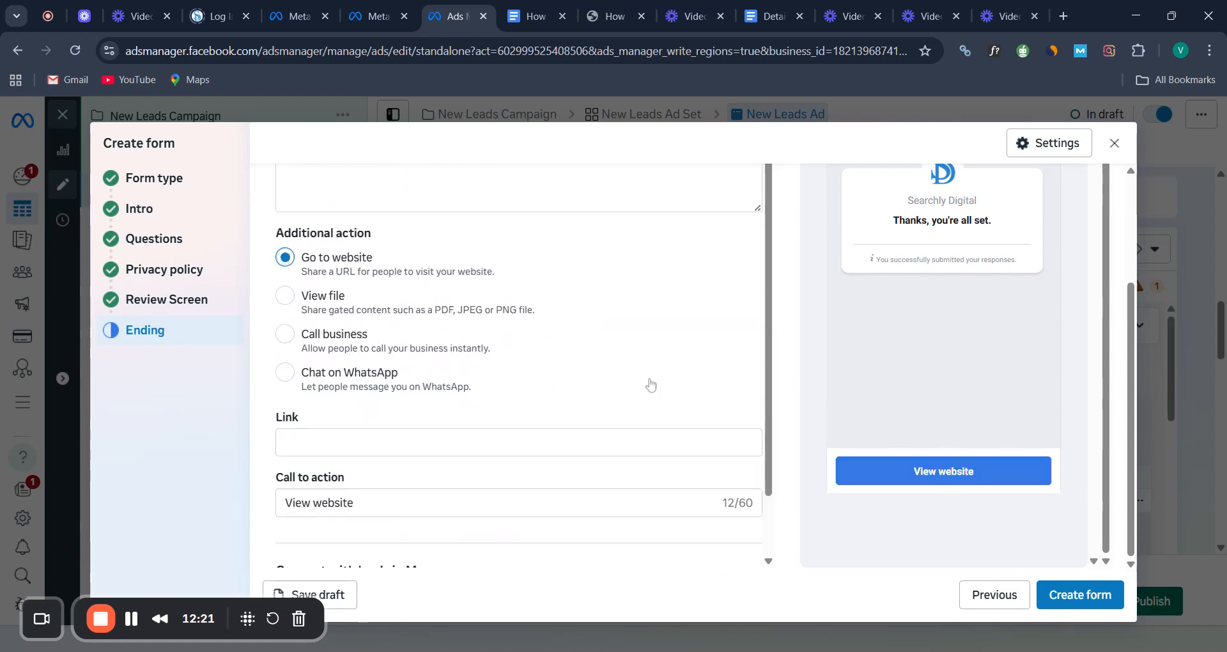
{"action": "scroll", "coordinate": [442, 428], "scroll_direction": "down", "scroll_amount": 1}
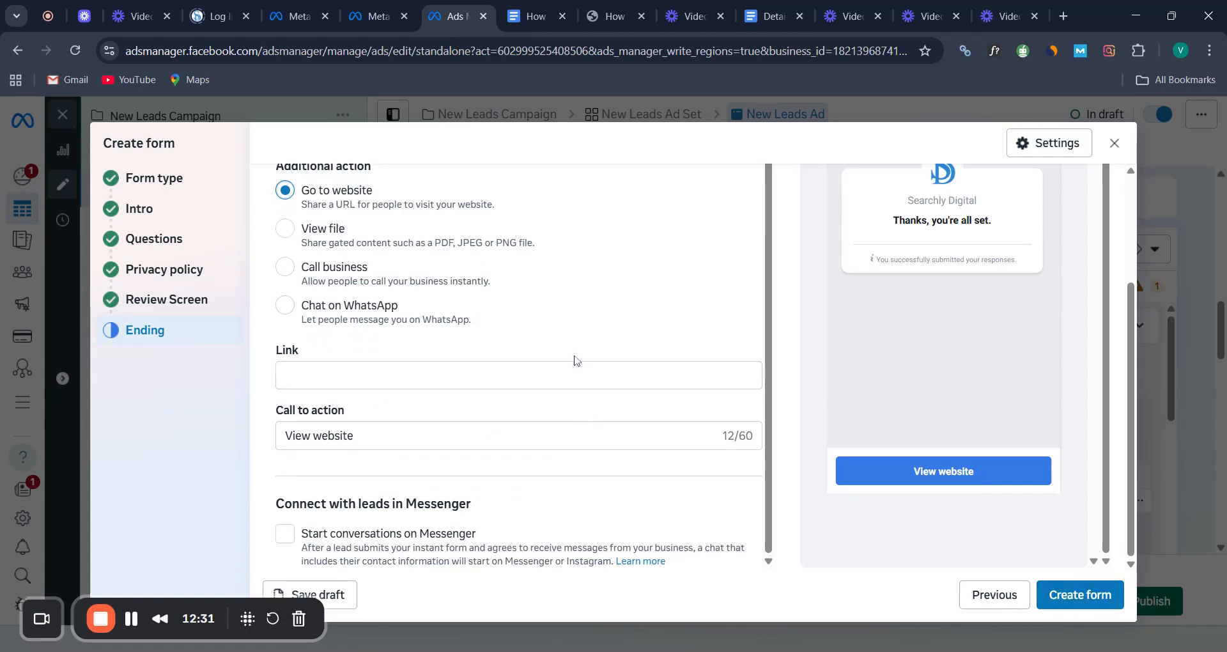
{"action": "scroll", "coordinate": [599, 355], "scroll_direction": "up", "scroll_amount": 3}
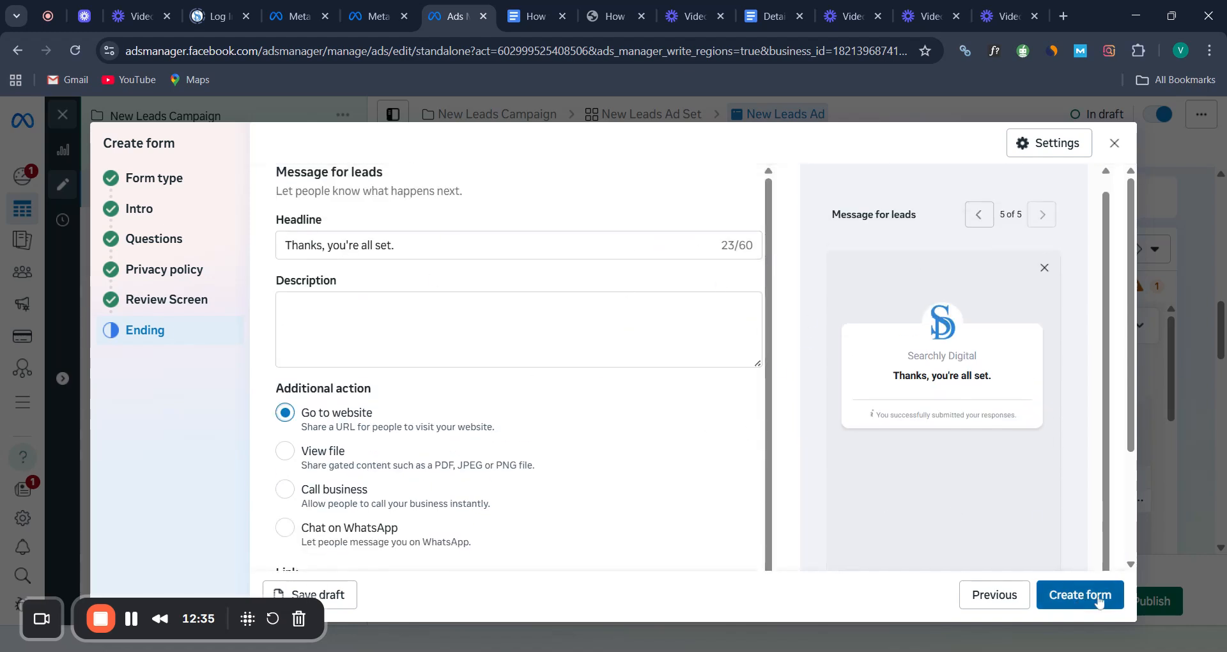
Close the lead form without creating it and leave the New Leads Ad editor without publishing the drafts
{"action": "left_click", "coordinate": [1115, 144]}
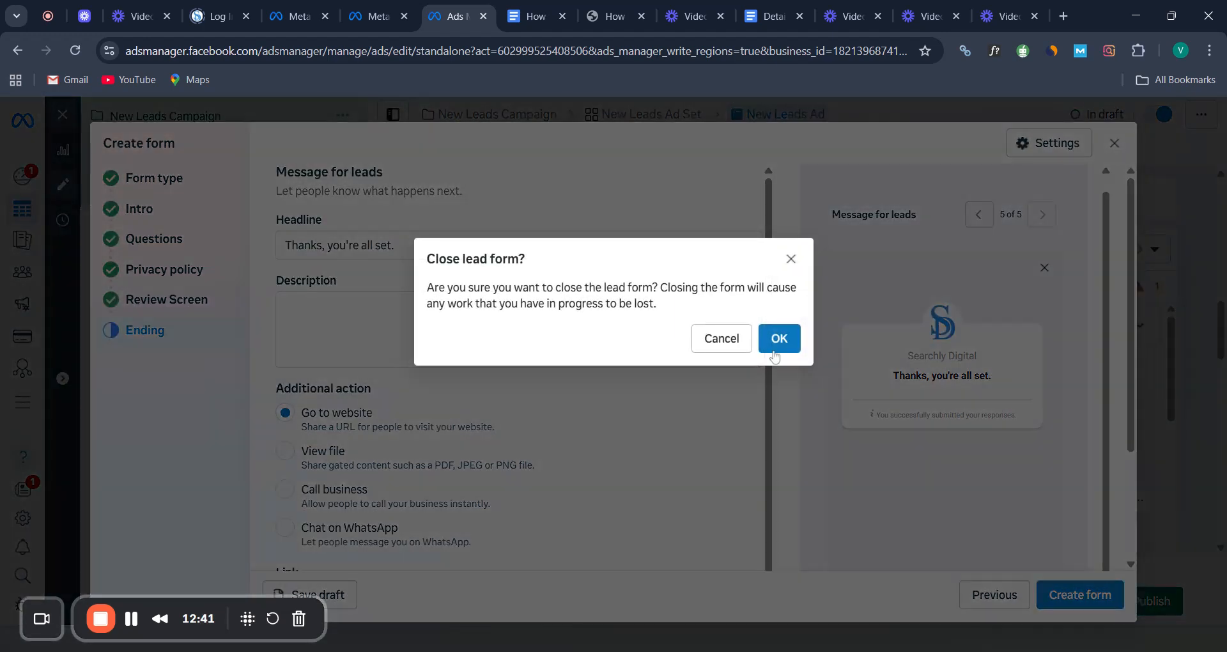
{"action": "left_click", "coordinate": [784, 351]}
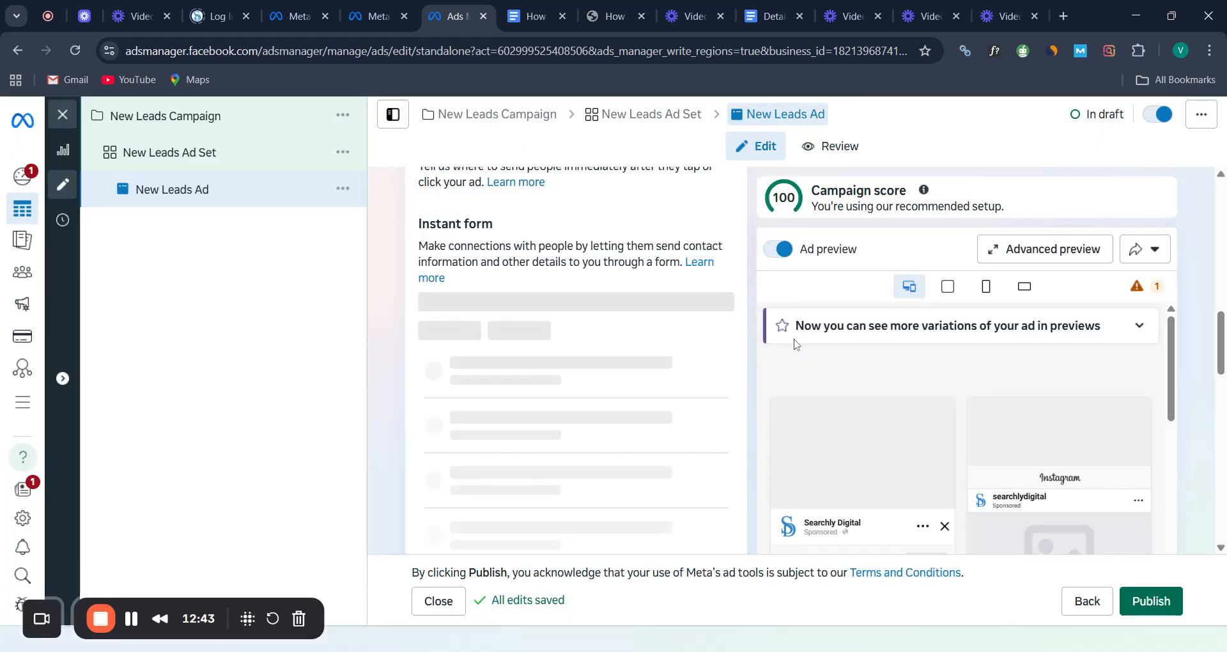
{"action": "left_click", "coordinate": [64, 115]}
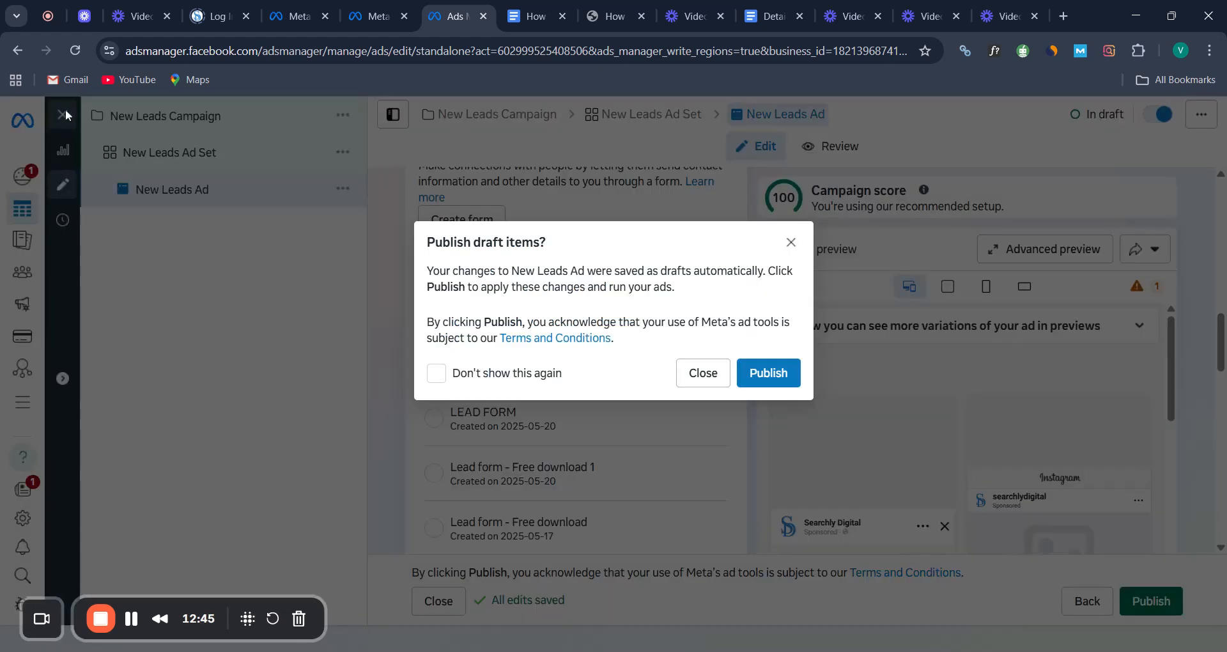
{"action": "left_click", "coordinate": [708, 380]}
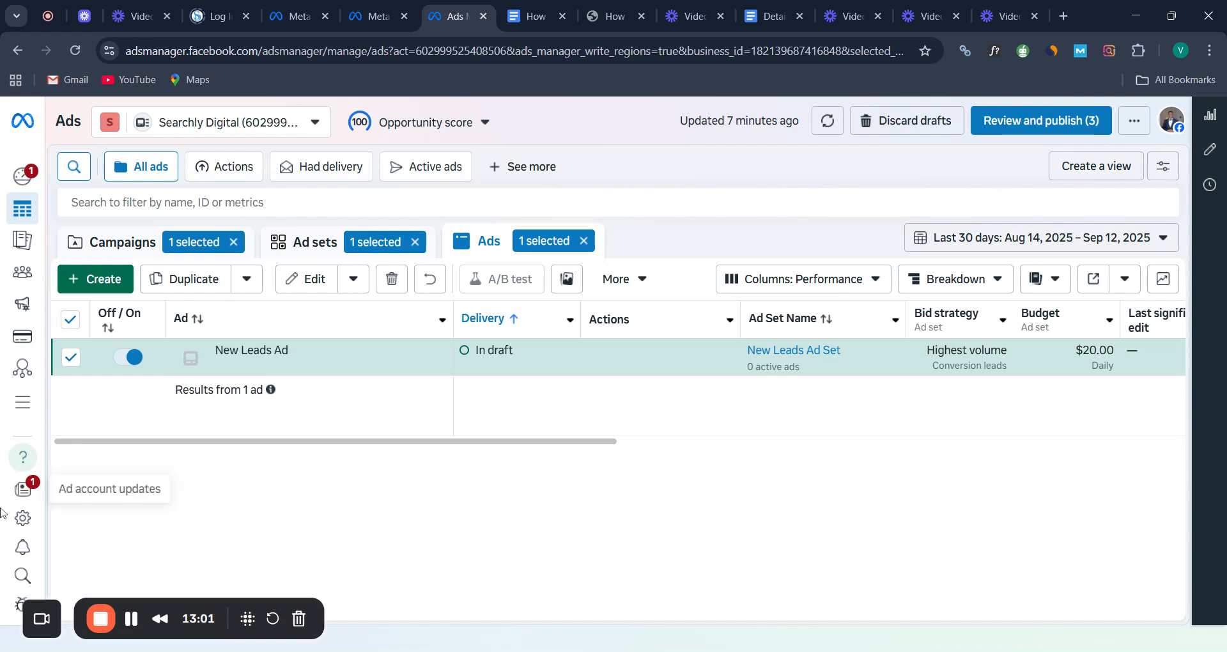
Find Instant Forms among all the Meta business tools and open it
{"action": "mouse_move", "coordinate": [5, 517]}
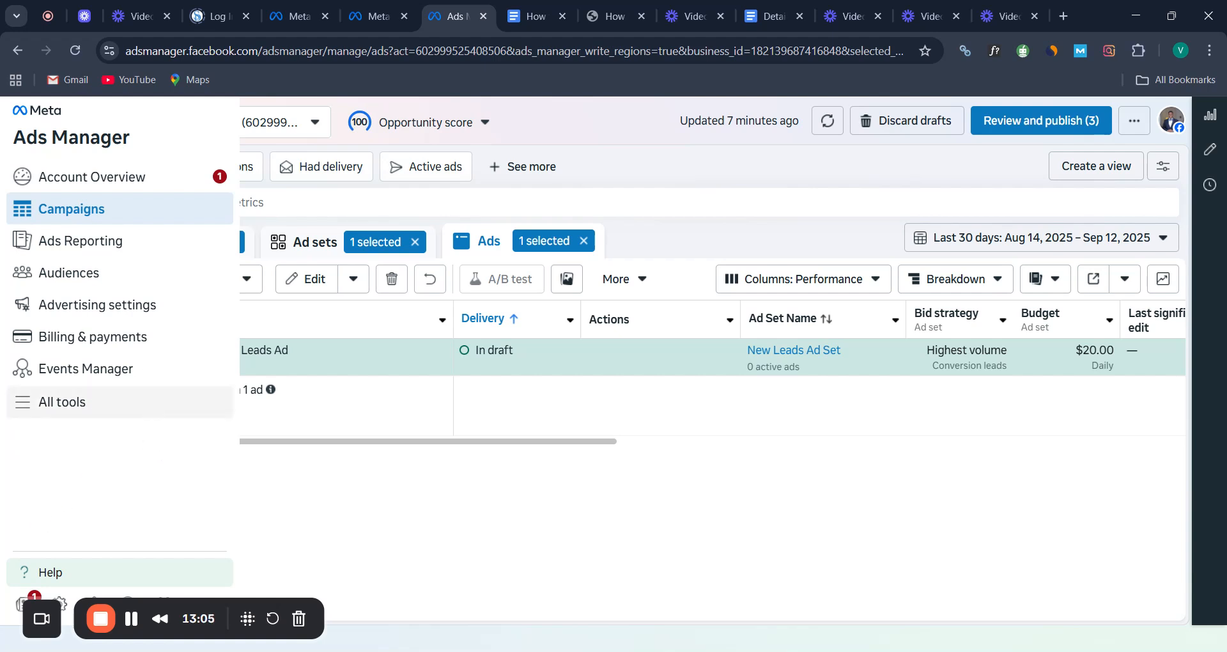
{"action": "left_click", "coordinate": [151, 404]}
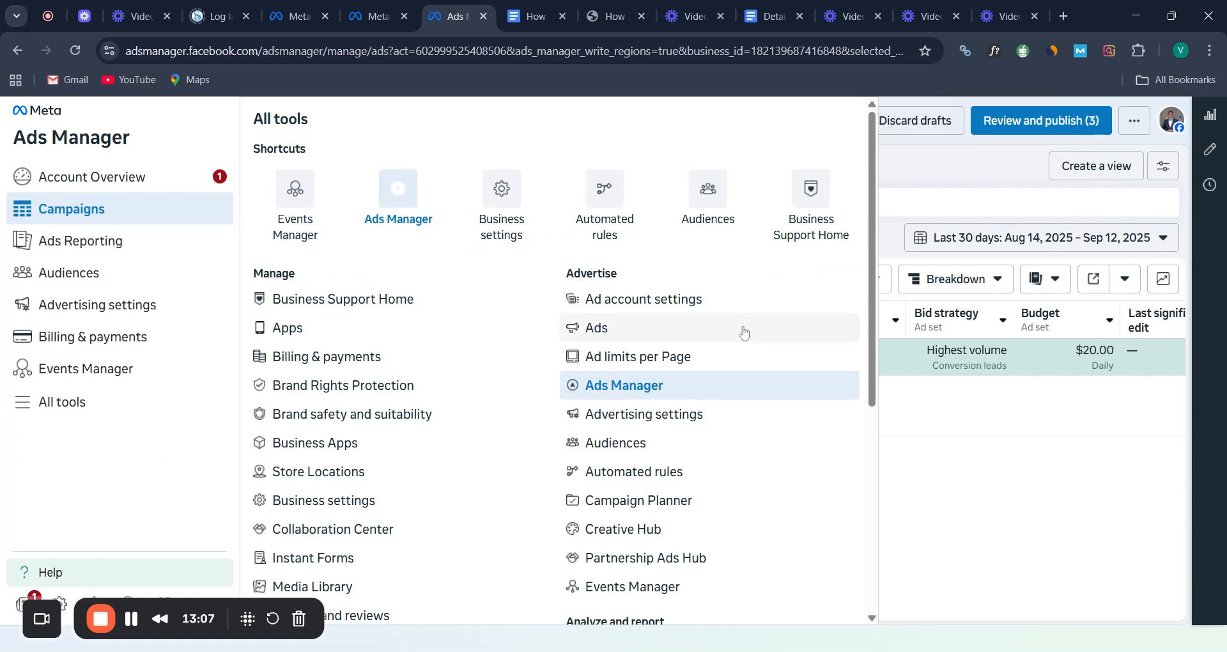
{"action": "scroll", "coordinate": [743, 331], "scroll_direction": "down", "scroll_amount": 5}
{"action": "scroll", "coordinate": [743, 332], "scroll_direction": "down", "scroll_amount": 2}
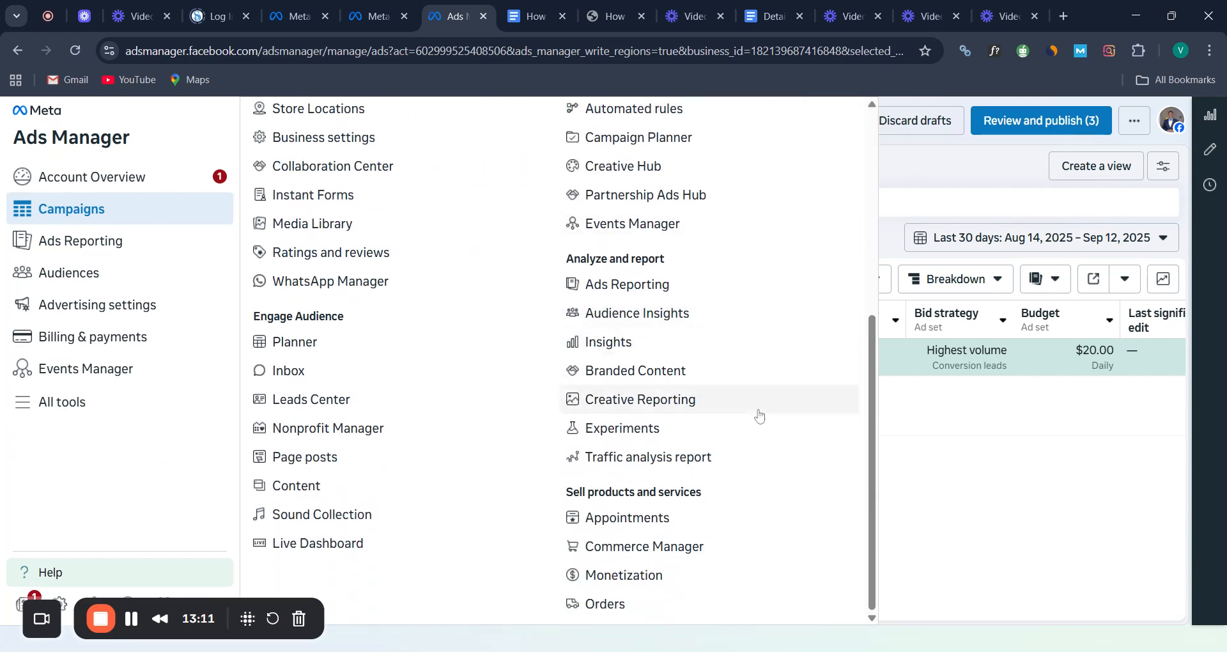
{"action": "scroll", "coordinate": [760, 422], "scroll_direction": "up", "scroll_amount": 5}
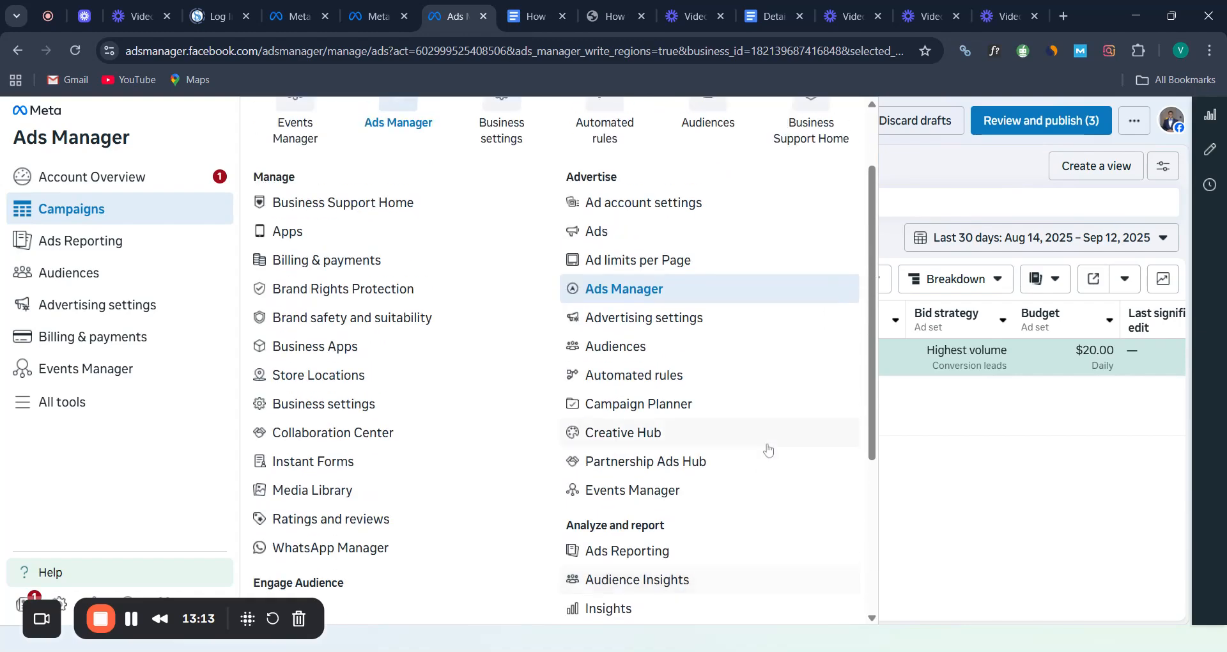
{"action": "scroll", "coordinate": [768, 449], "scroll_direction": "down", "scroll_amount": 5}
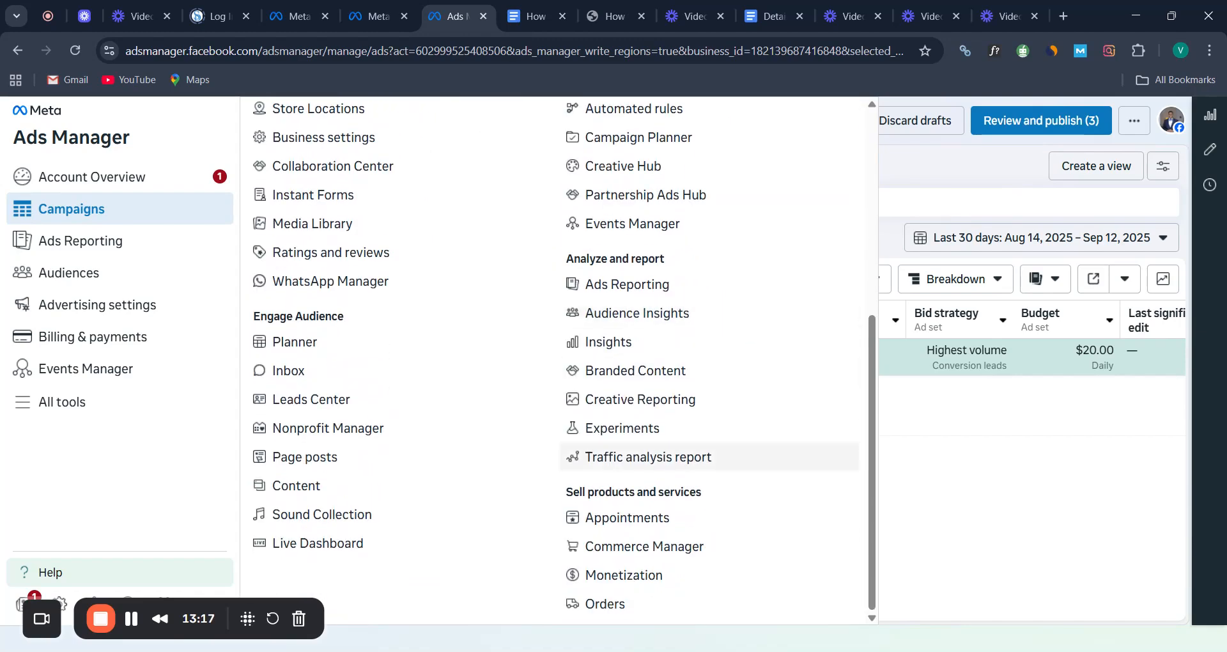
{"action": "scroll", "coordinate": [639, 456], "scroll_direction": "up", "scroll_amount": 1}
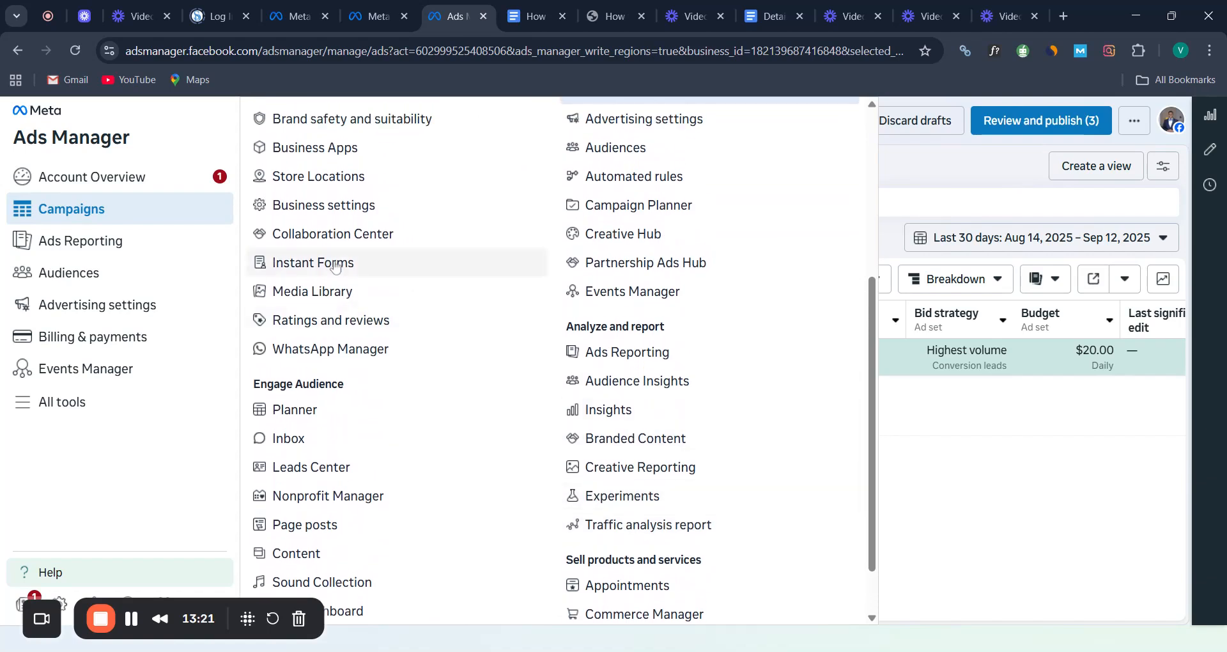
{"action": "left_click", "coordinate": [335, 267]}
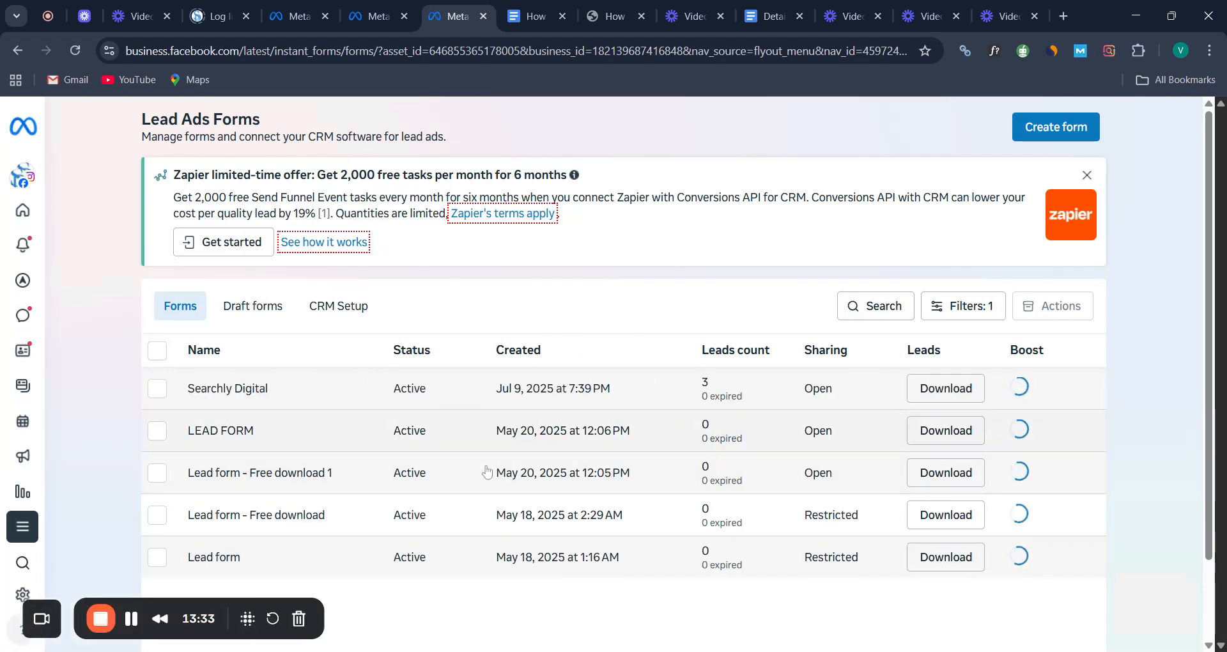
Look at the lead download options for the Searchly Digital form and close them without downloading
{"action": "left_click", "coordinate": [935, 395]}
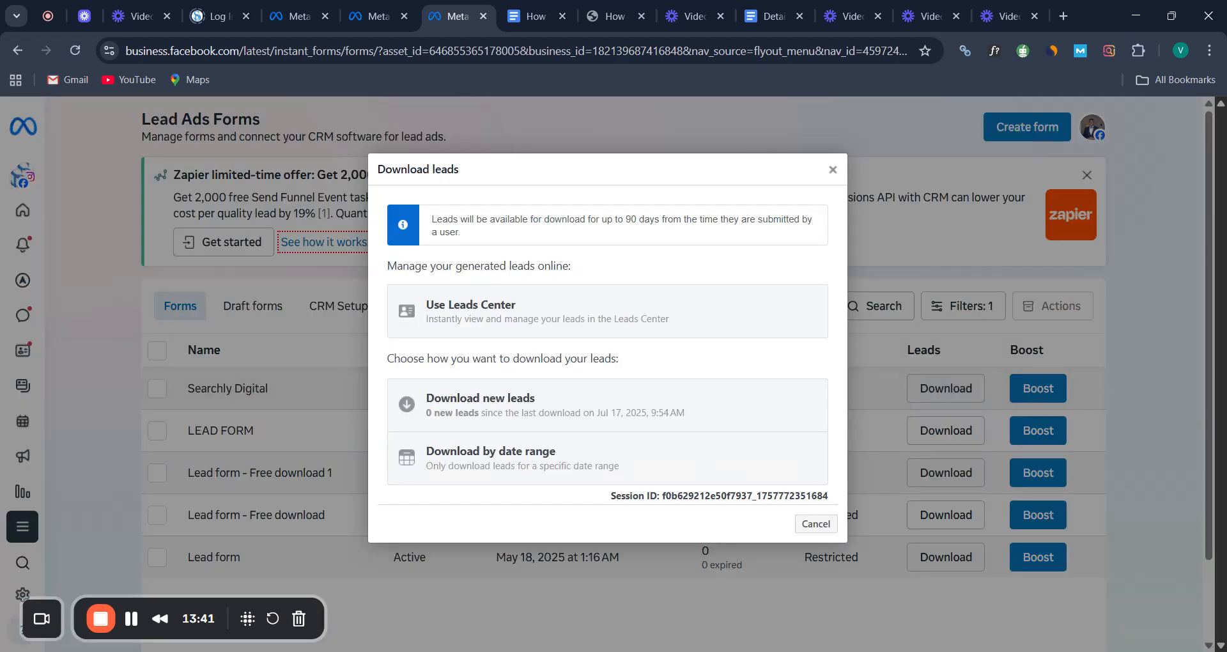
{"action": "left_click", "coordinate": [832, 170]}
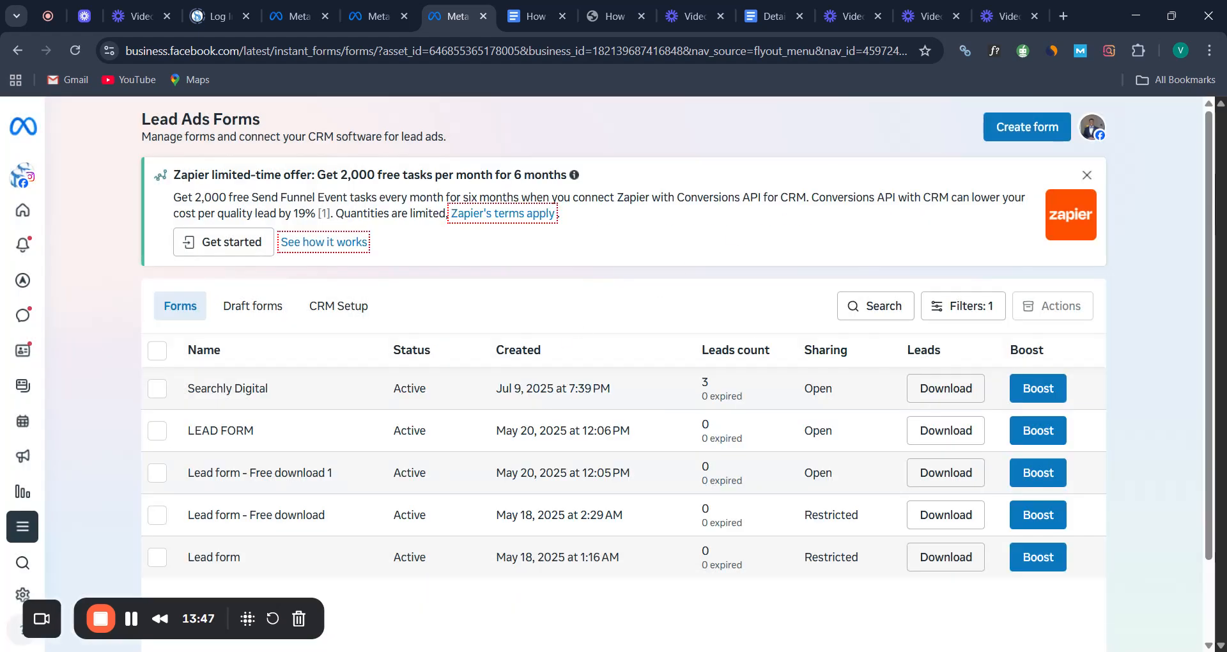